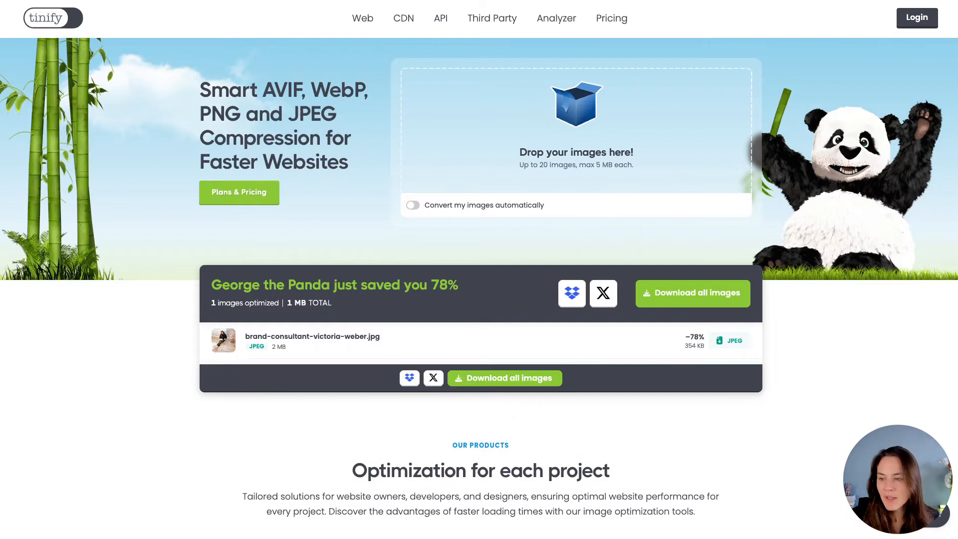
Compress the brand consultant .jpeg image with Tinify and download its optimized JPEG.
{"action": "left_click_drag", "start_coordinate": [428, 349], "coordinate": [427, 185]}
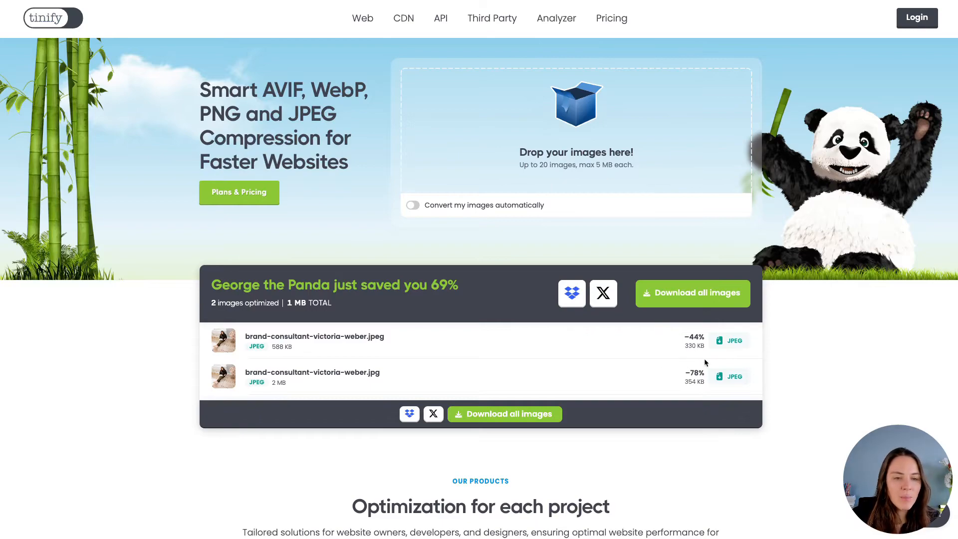
{"action": "left_click", "coordinate": [732, 345]}
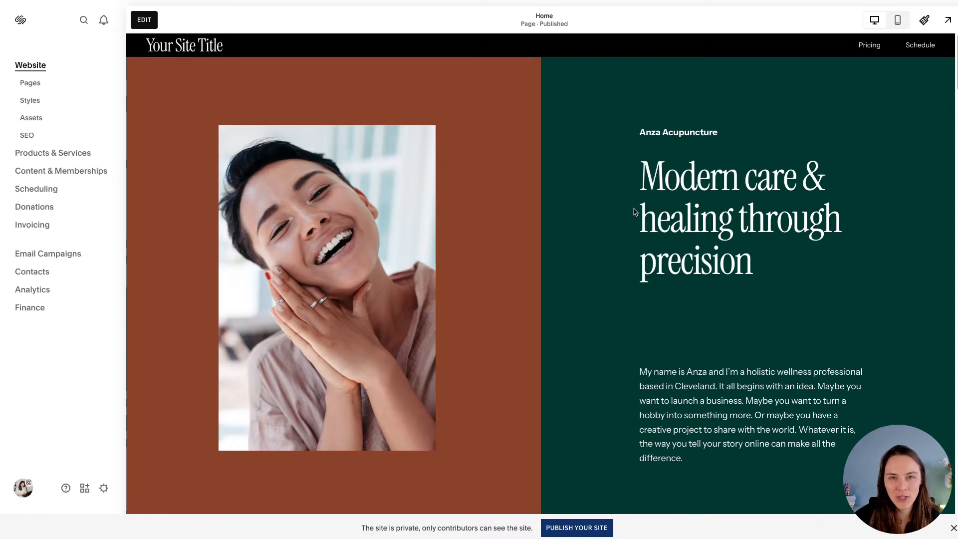
Switch to Squarespace, look over the Home page's opening section and view the sidebar customization options without changing them.
{"action": "scroll", "coordinate": [507, 306], "scroll_direction": "down", "scroll_amount": 10}
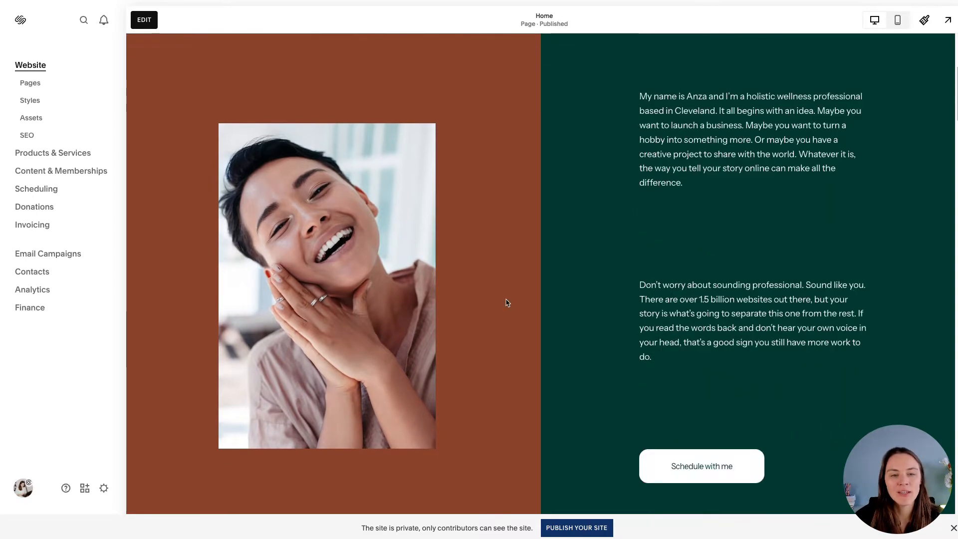
{"action": "scroll", "coordinate": [502, 281], "scroll_direction": "up", "scroll_amount": 10}
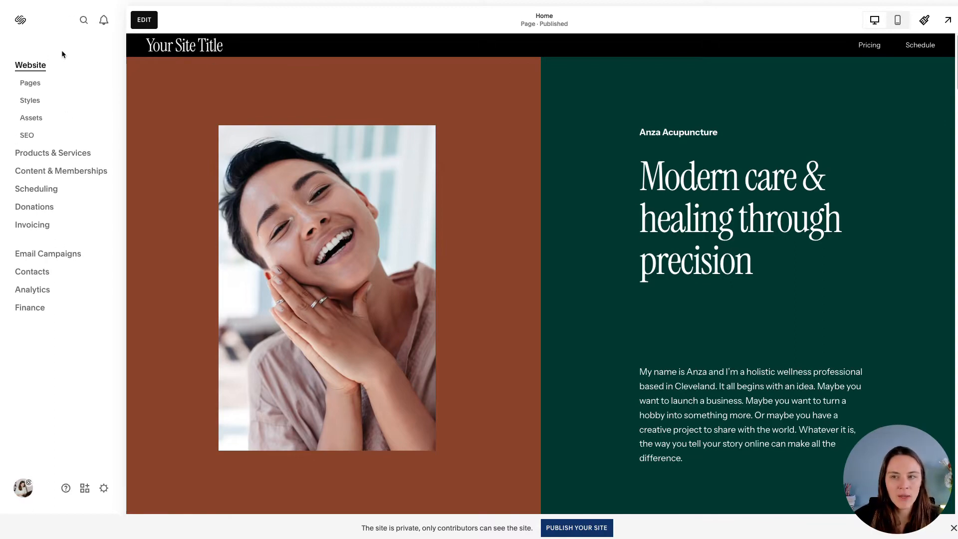
{"action": "left_click", "coordinate": [84, 489]}
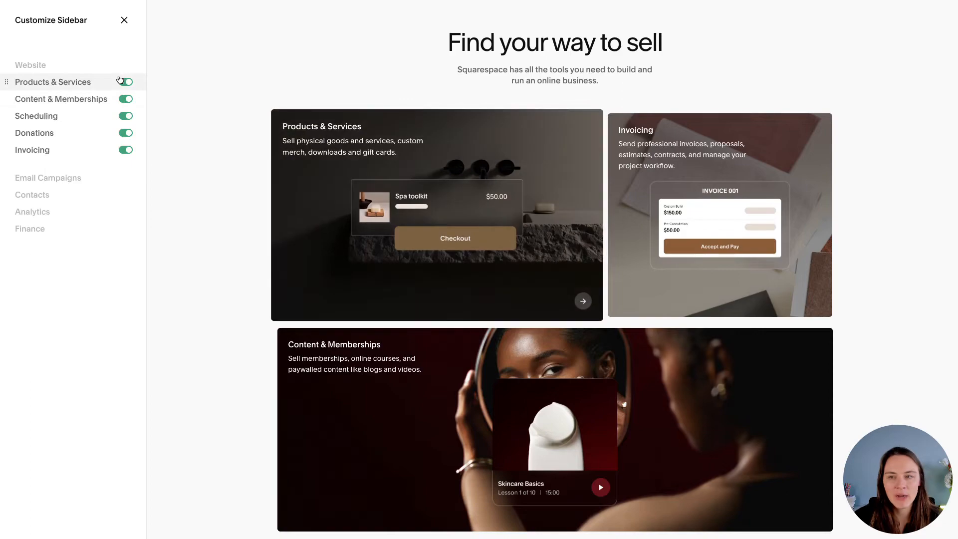
{"action": "left_click", "coordinate": [124, 20]}
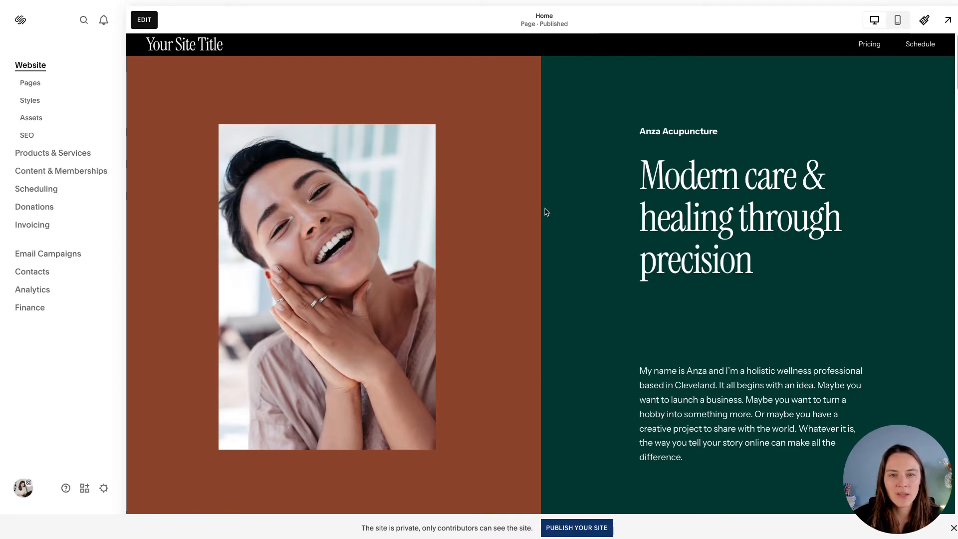
Examine the Home page's sections from start to end in the site preview and in full-screen view.
{"action": "scroll", "coordinate": [539, 223], "scroll_direction": "down", "scroll_amount": 10}
{"action": "scroll", "coordinate": [543, 210], "scroll_direction": "down", "scroll_amount": 2}
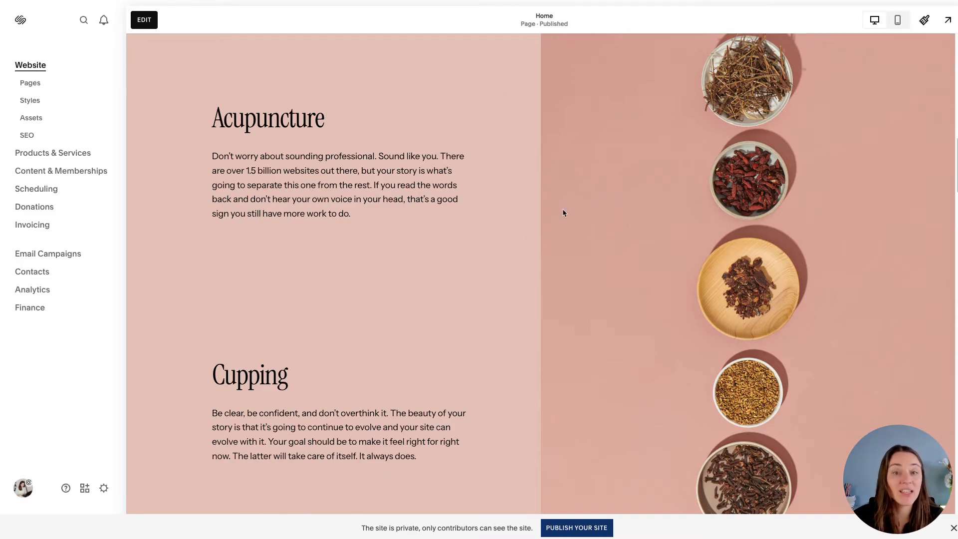
{"action": "scroll", "coordinate": [535, 254], "scroll_direction": "up", "scroll_amount": 18}
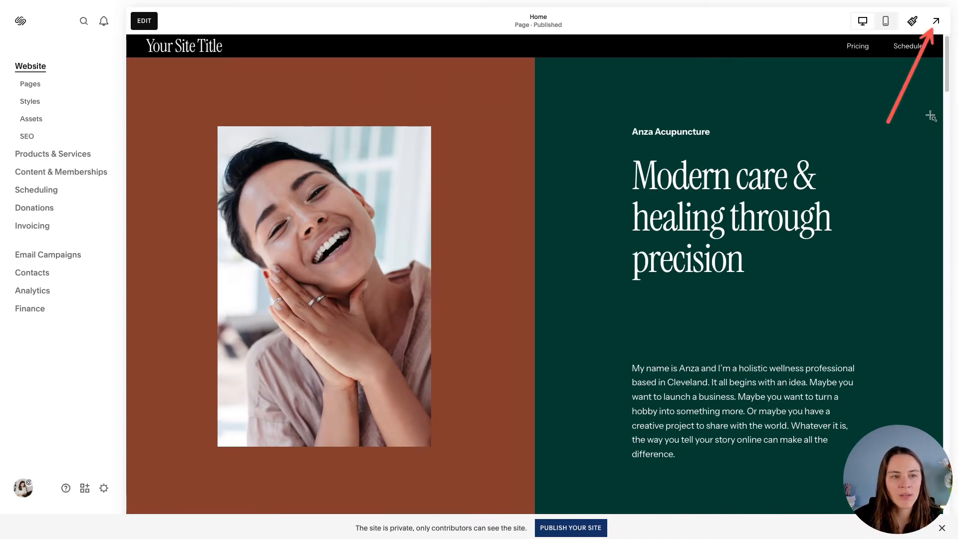
{"action": "left_click", "coordinate": [937, 23]}
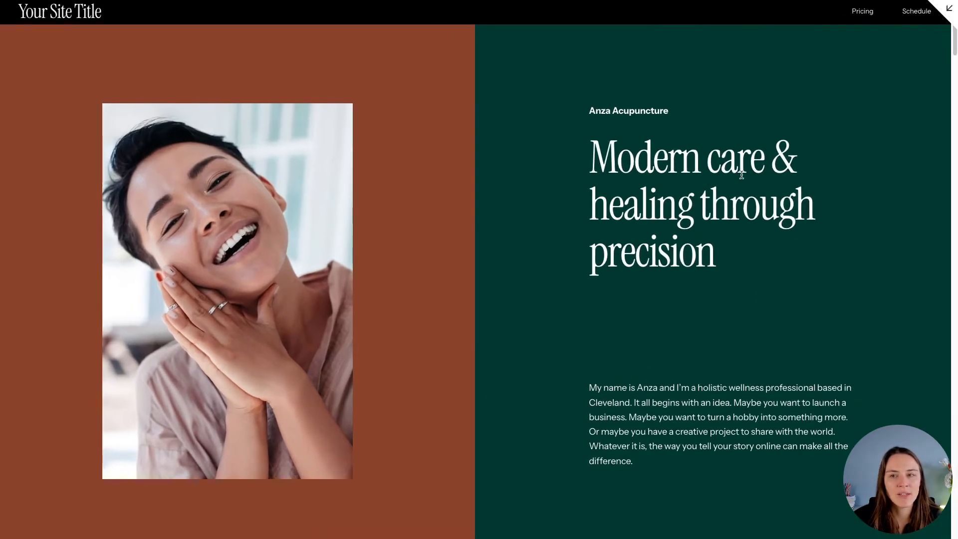
{"action": "scroll", "coordinate": [678, 135], "scroll_direction": "down", "scroll_amount": 10}
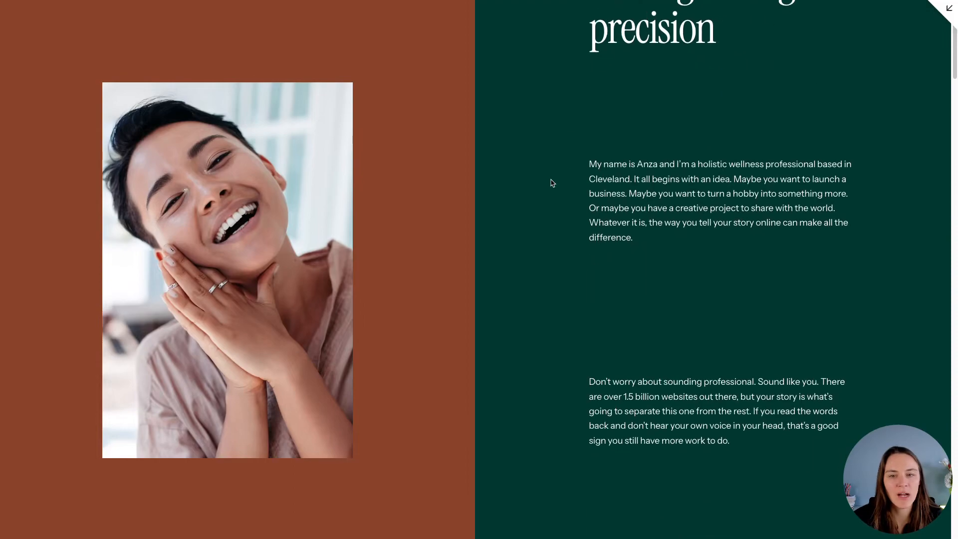
{"action": "scroll", "coordinate": [519, 148], "scroll_direction": "down", "scroll_amount": 15}
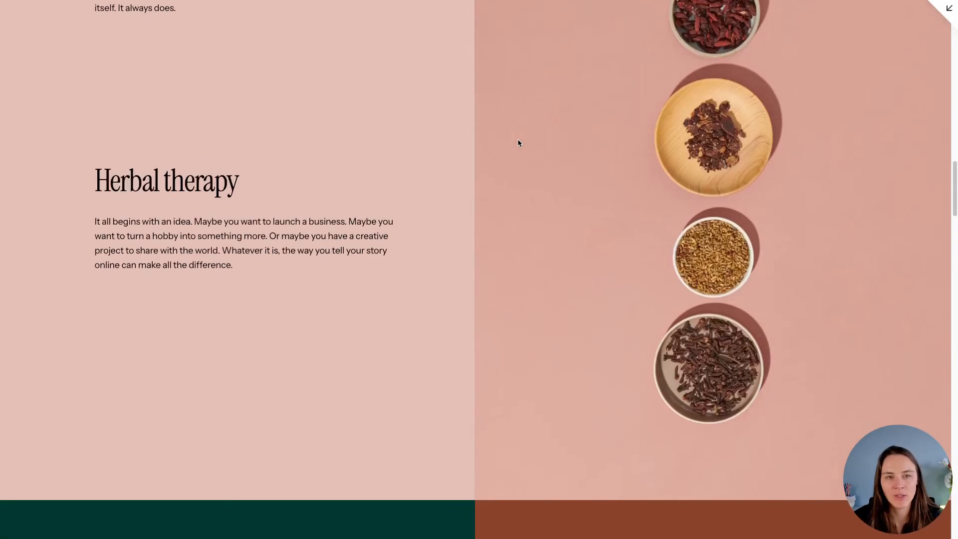
{"action": "scroll", "coordinate": [519, 144], "scroll_direction": "down", "scroll_amount": 5}
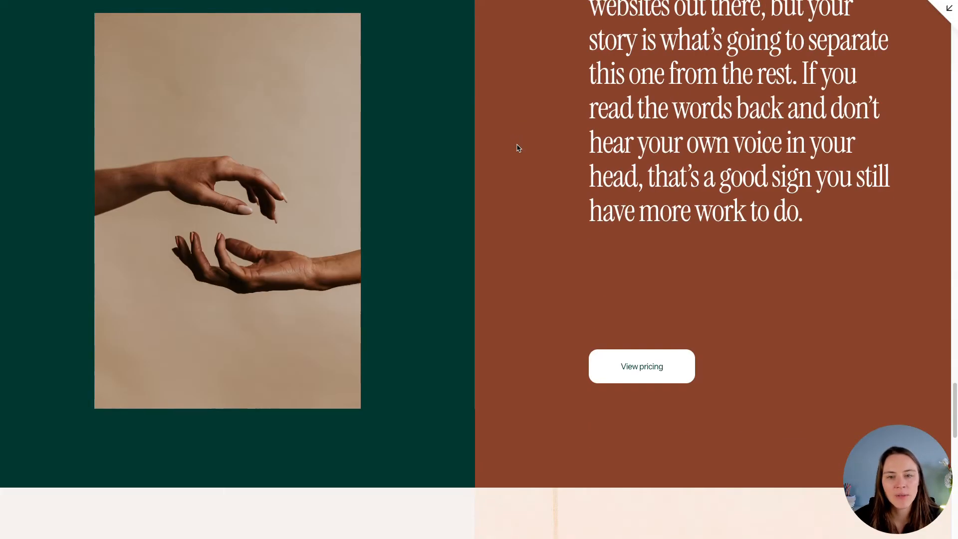
{"action": "left_click", "coordinate": [948, 9]}
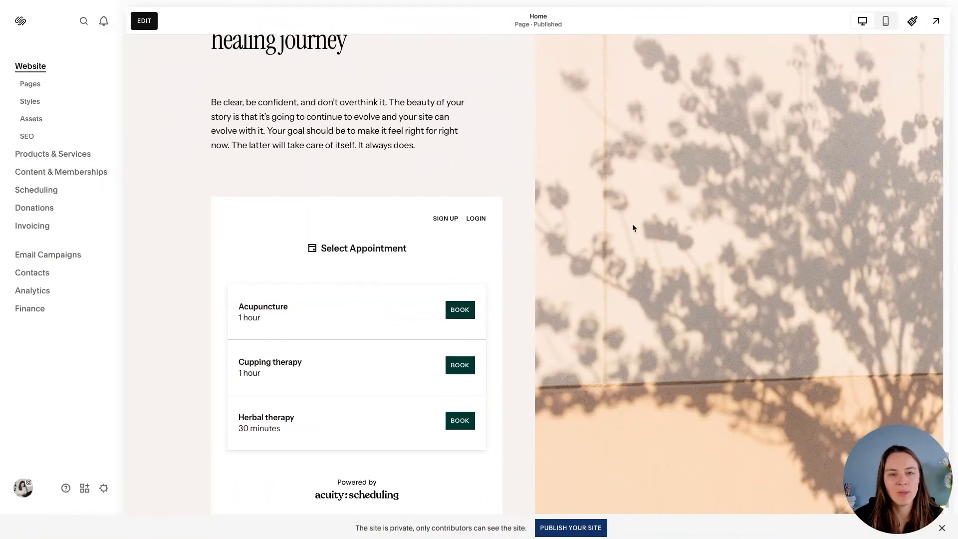
{"action": "scroll", "coordinate": [631, 226], "scroll_direction": "up", "scroll_amount": 20}
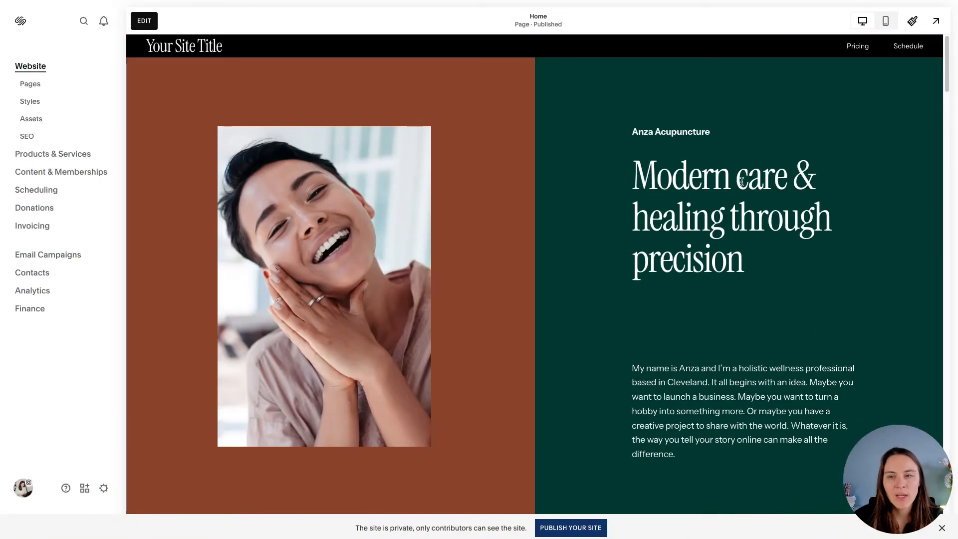
Preview the Home page in mobile view and go to the Pricing page through the mobile site navigation.
{"action": "left_click", "coordinate": [887, 23]}
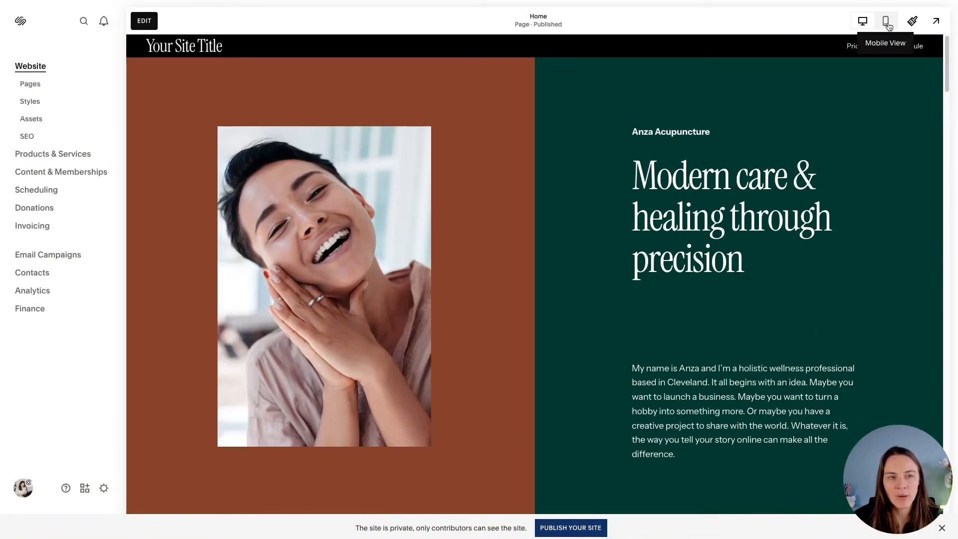
{"action": "scroll", "coordinate": [582, 229], "scroll_direction": "down", "scroll_amount": 15}
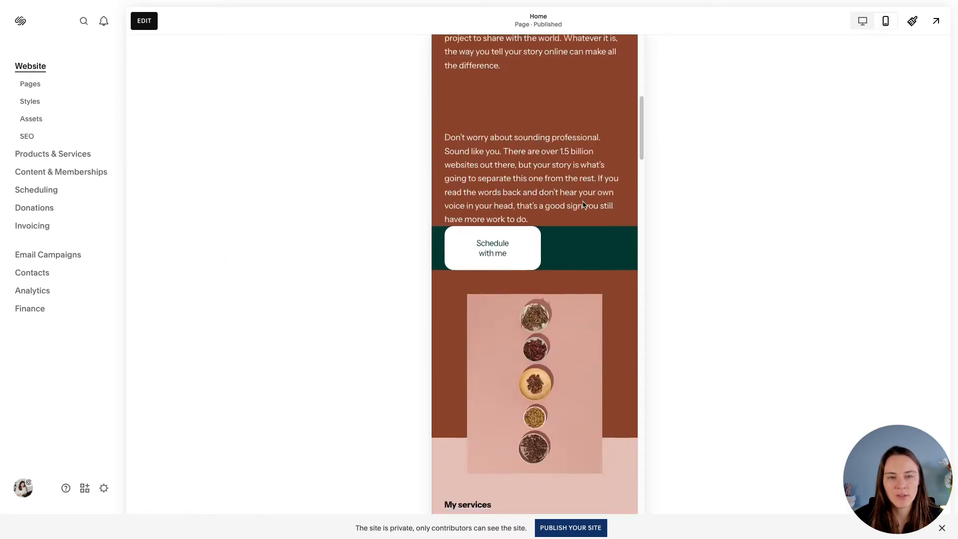
{"action": "scroll", "coordinate": [577, 214], "scroll_direction": "up", "scroll_amount": 15}
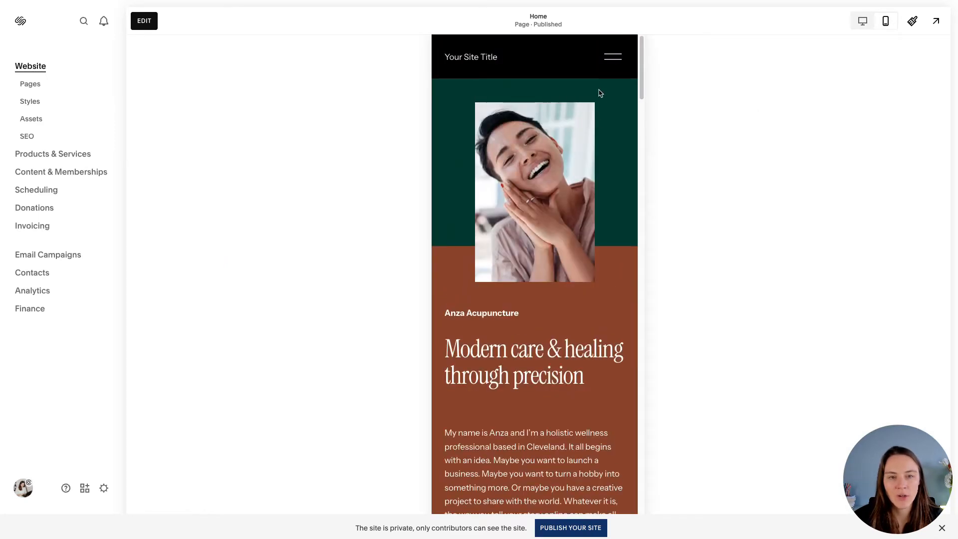
{"action": "left_click", "coordinate": [611, 57]}
{"action": "left_click", "coordinate": [488, 289]}
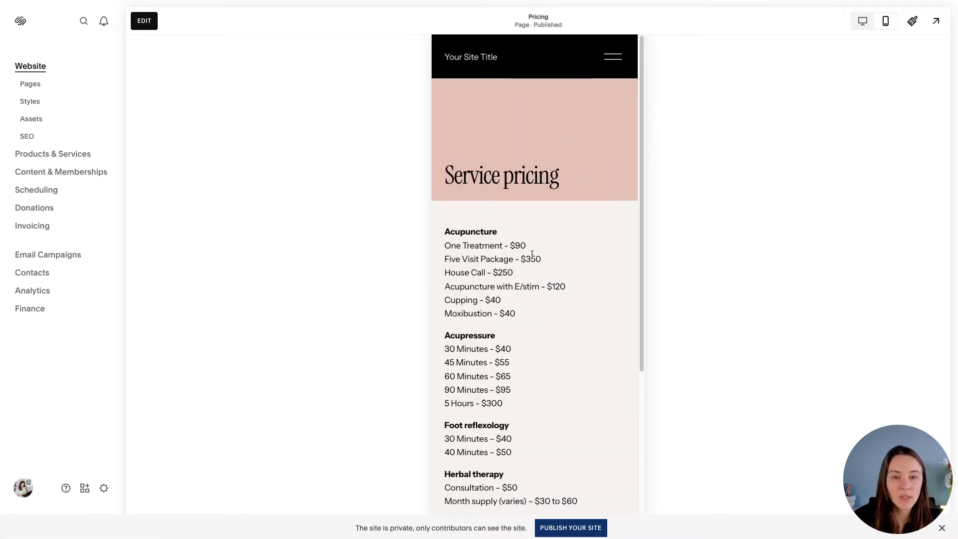
Return to desktop view and look through the full Pricing and Schedule pages.
{"action": "left_click", "coordinate": [858, 22]}
{"action": "scroll", "coordinate": [861, 165], "scroll_direction": "down", "scroll_amount": 2}
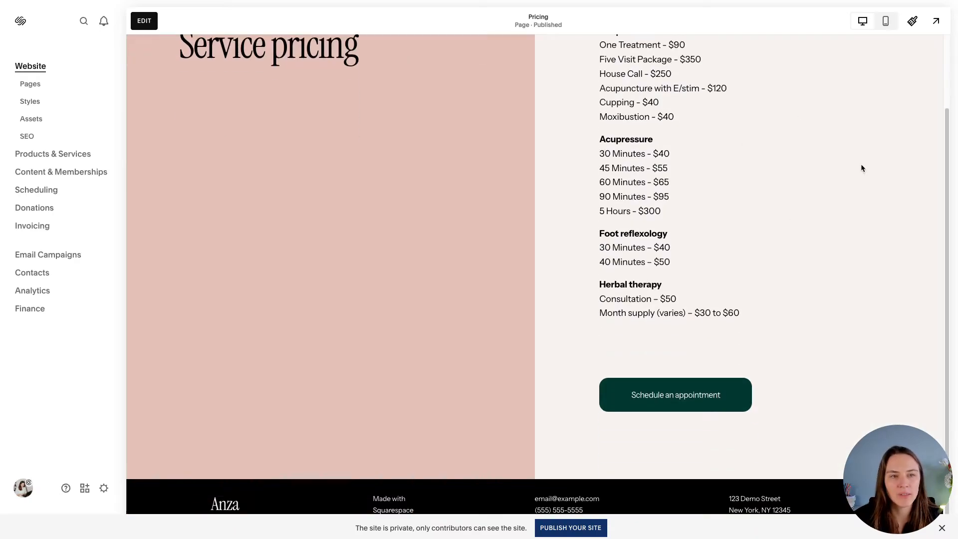
{"action": "scroll", "coordinate": [861, 168], "scroll_direction": "up", "scroll_amount": 2}
{"action": "left_click", "coordinate": [915, 41]}
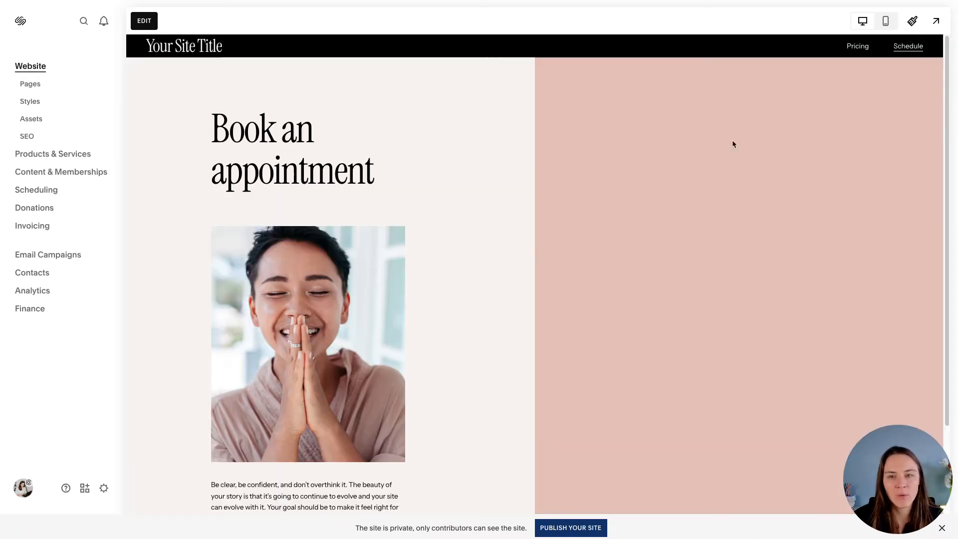
{"action": "scroll", "coordinate": [526, 281], "scroll_direction": "down", "scroll_amount": 3}
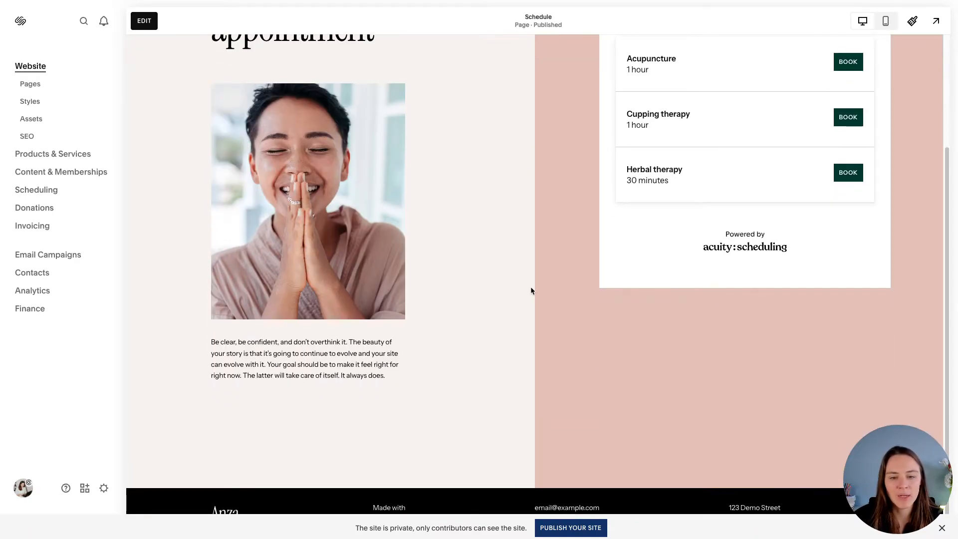
{"action": "scroll", "coordinate": [530, 285], "scroll_direction": "up", "scroll_amount": 3}
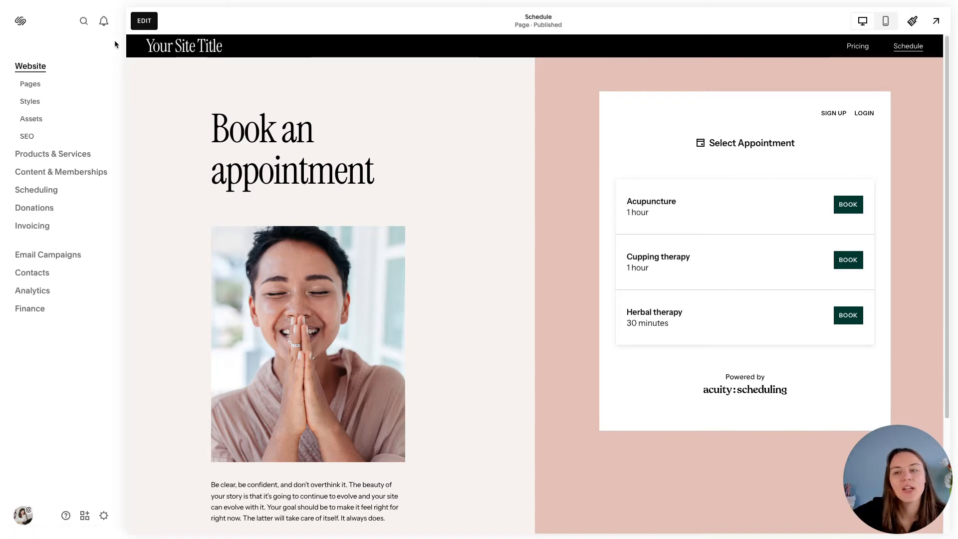
Look at the dashboard search and the site's Pages list, and return to the main dashboard.
{"action": "left_click", "coordinate": [83, 24]}
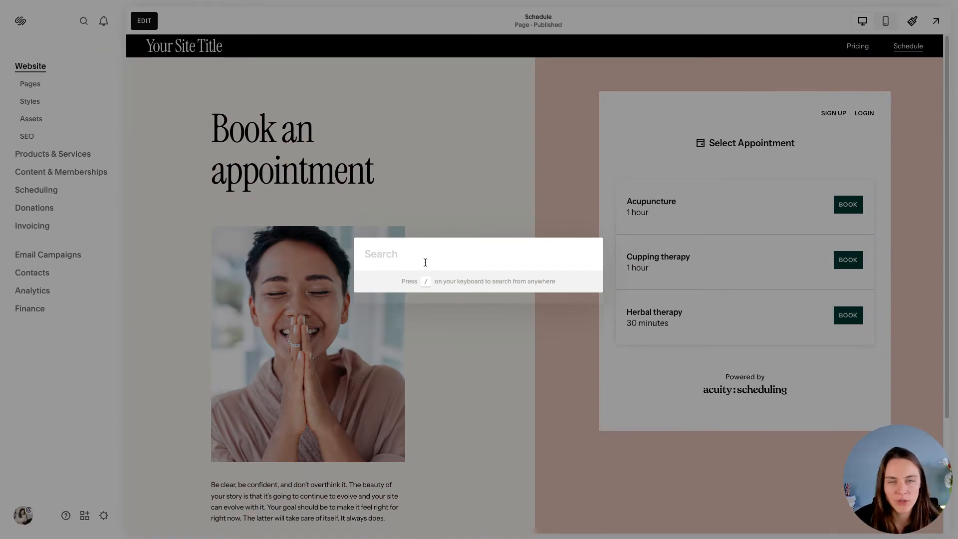
{"action": "left_click", "coordinate": [457, 166]}
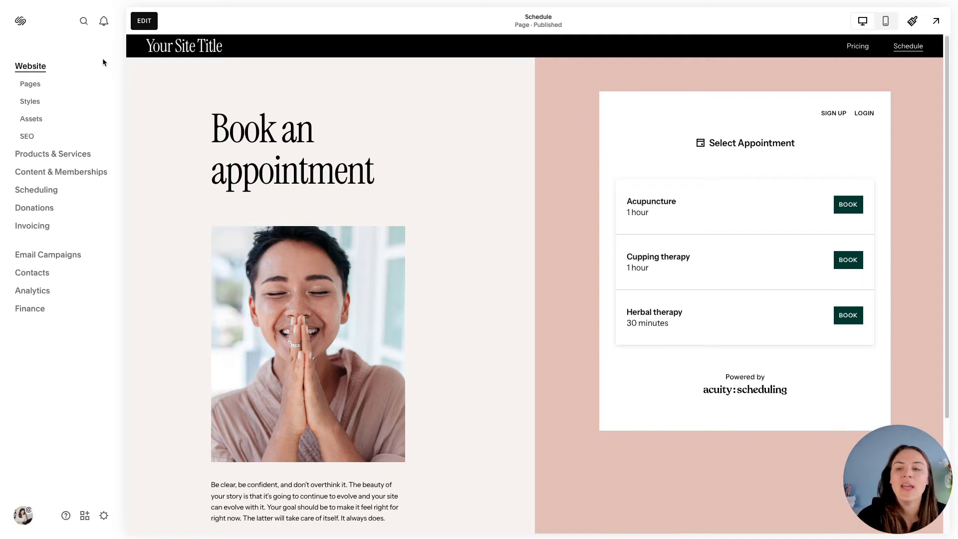
{"action": "left_click", "coordinate": [32, 86]}
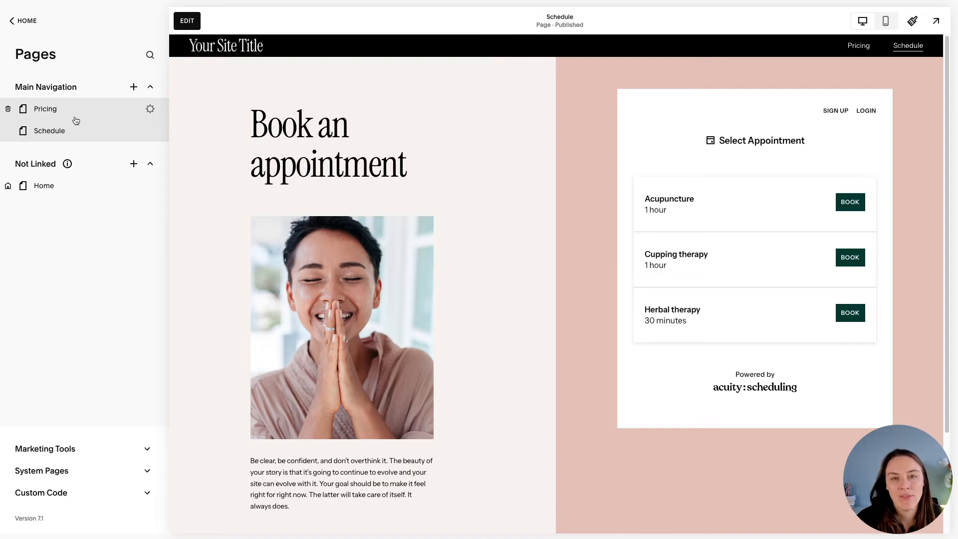
{"action": "left_click", "coordinate": [27, 20]}
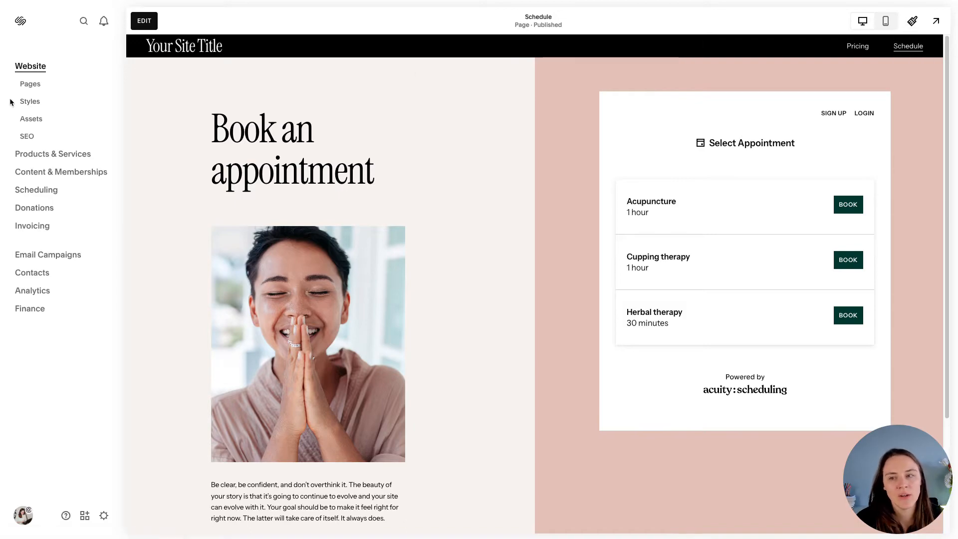
View the Site Styles options for the Schedule page and exit the editor without making changes.
{"action": "left_click", "coordinate": [916, 28]}
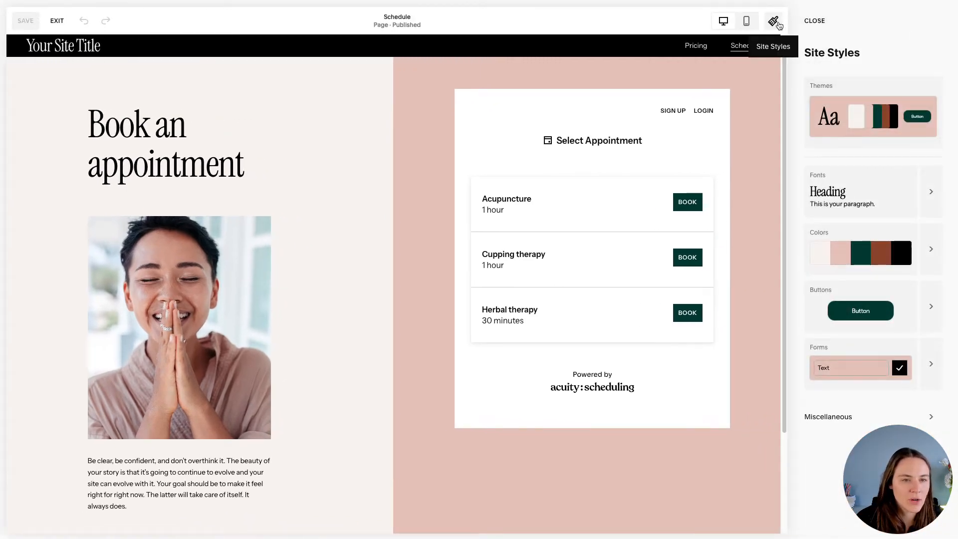
{"action": "left_click", "coordinate": [815, 21]}
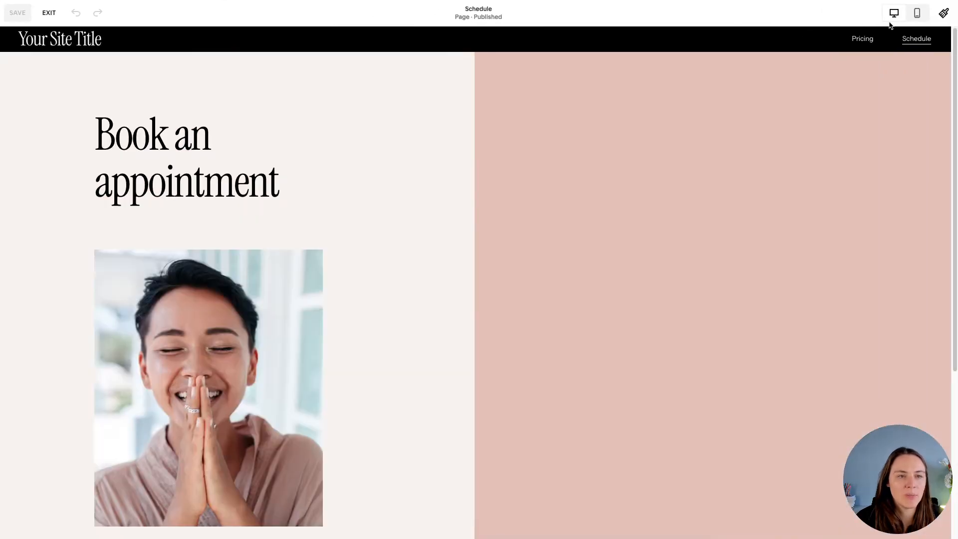
{"action": "left_click", "coordinate": [50, 17]}
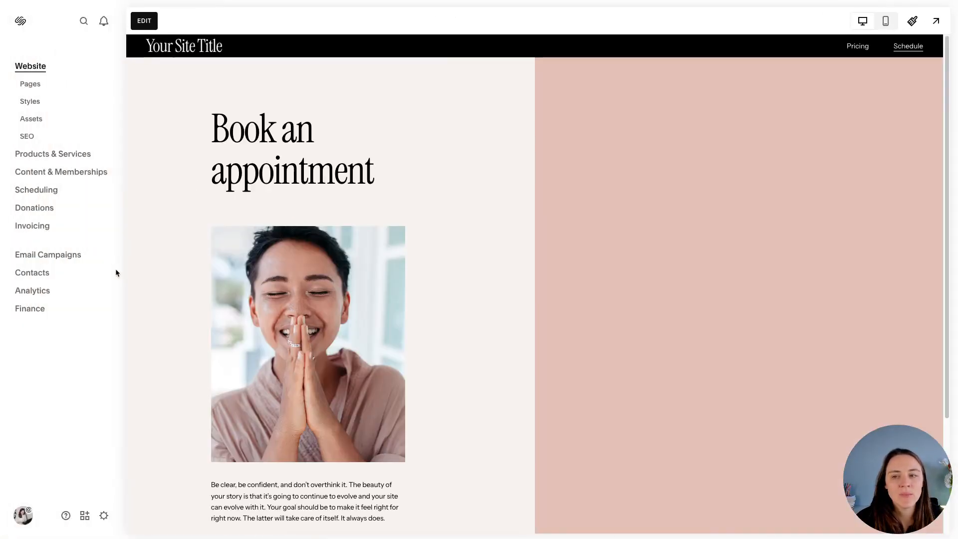
Tour the Assets, SEO, Products & Services, Content & Memberships, Contacts and Analytics sections of the dashboard.
{"action": "left_click", "coordinate": [44, 122]}
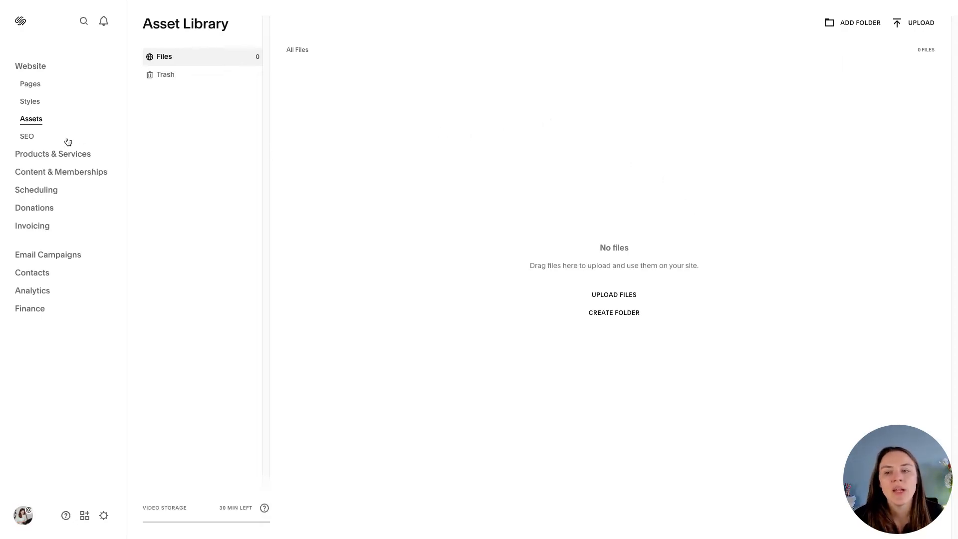
{"action": "left_click", "coordinate": [29, 138]}
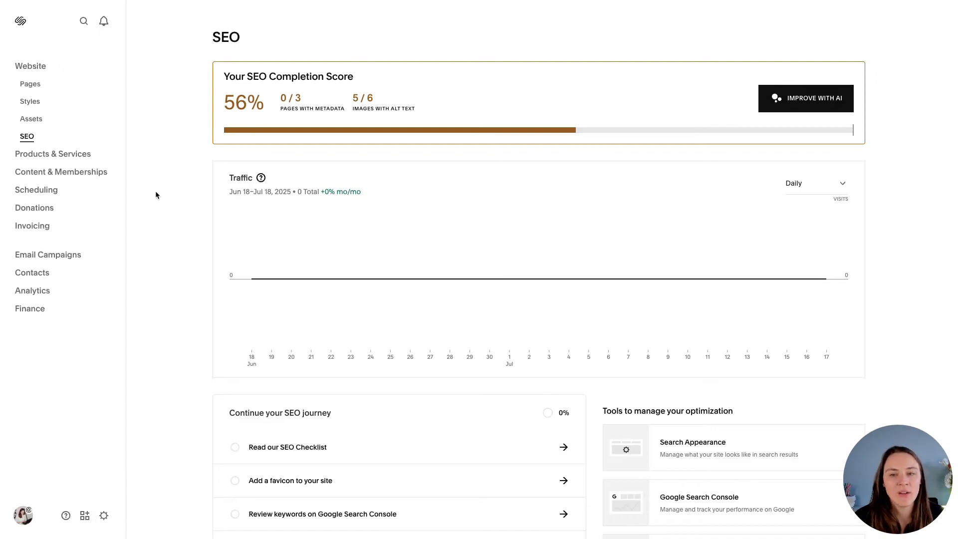
{"action": "left_click", "coordinate": [75, 157]}
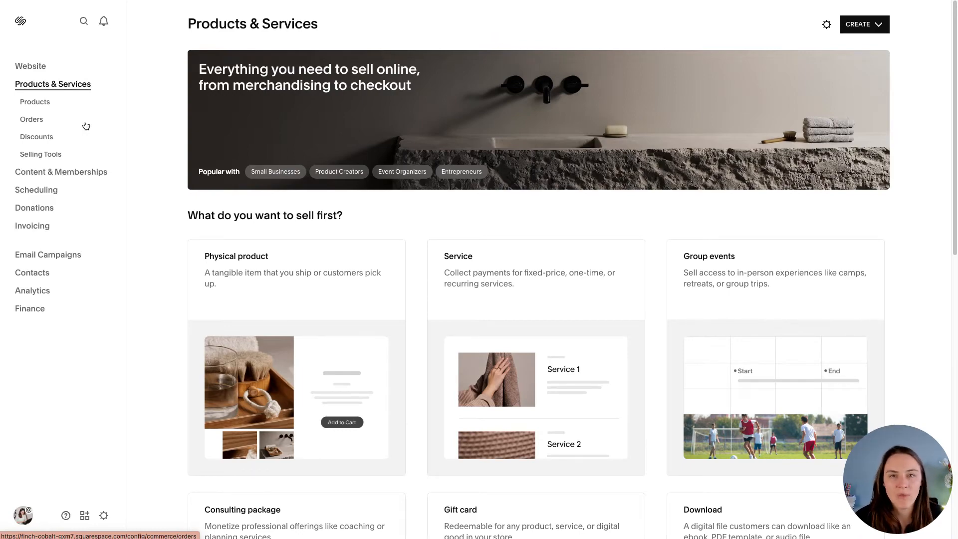
{"action": "left_click", "coordinate": [79, 171]}
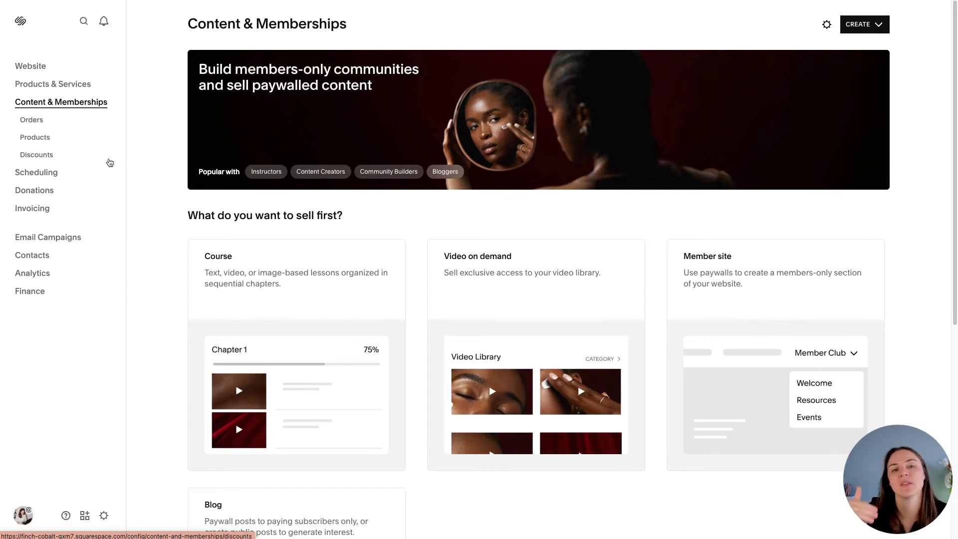
{"action": "left_click", "coordinate": [49, 254]}
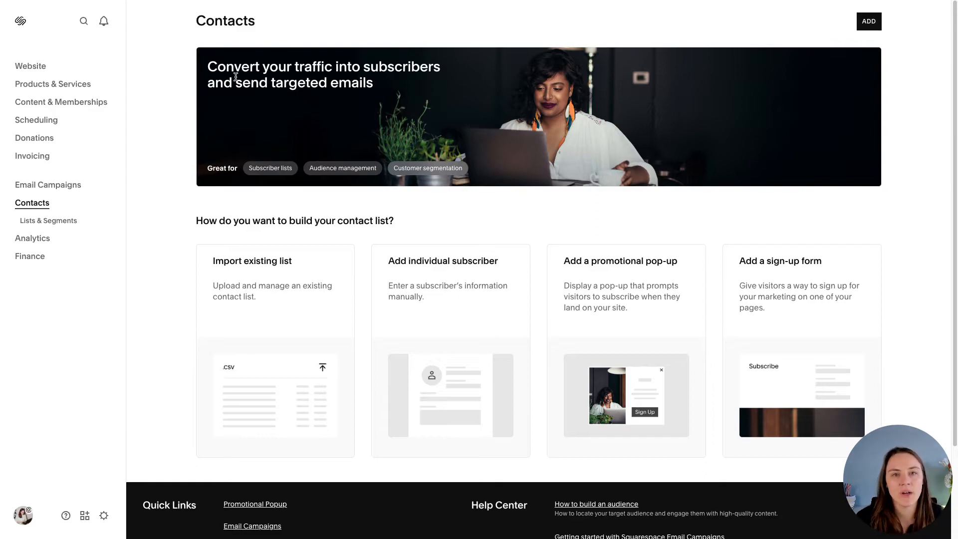
{"action": "left_click", "coordinate": [44, 239]}
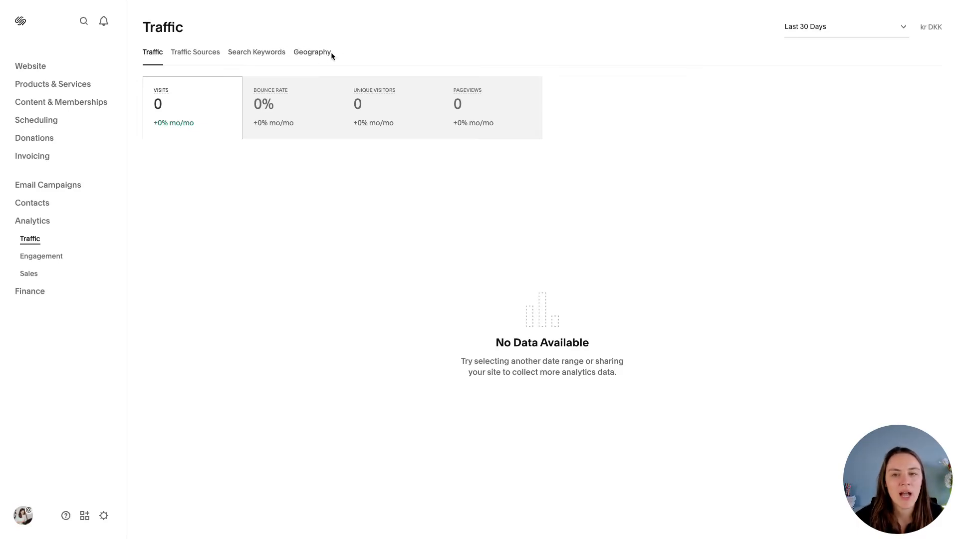
Look at the Finance orders and try to set the Site Availability to Public in the website settings.
{"action": "left_click", "coordinate": [31, 292]}
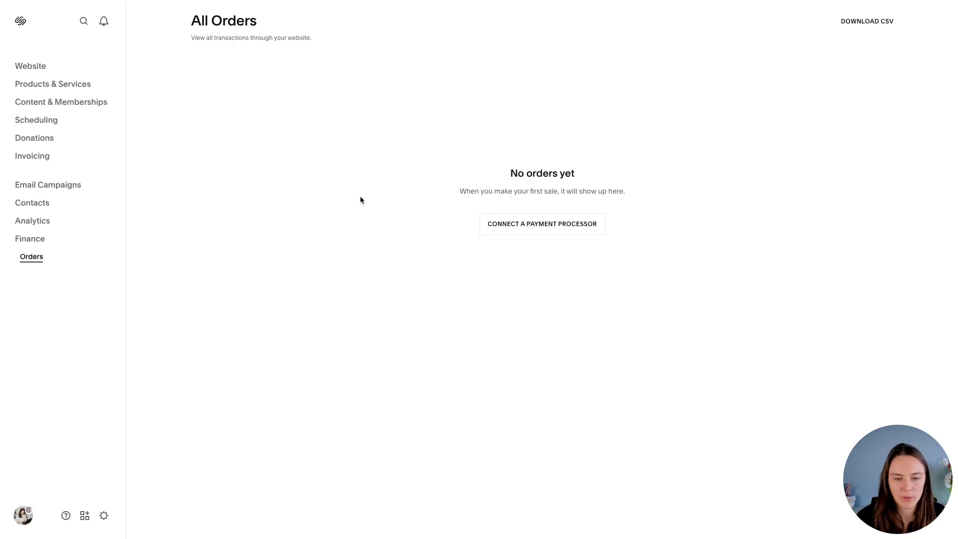
{"action": "left_click", "coordinate": [103, 514]}
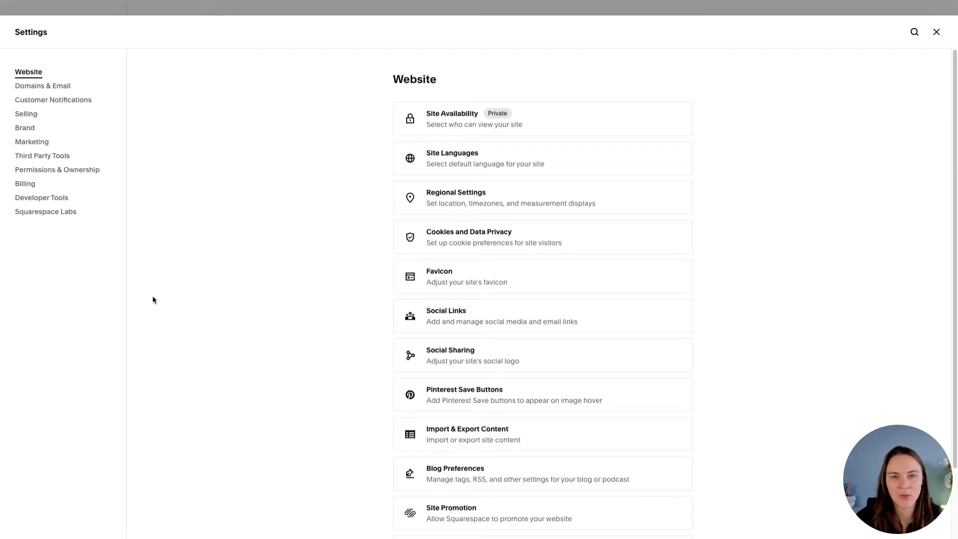
{"action": "left_click", "coordinate": [547, 125]}
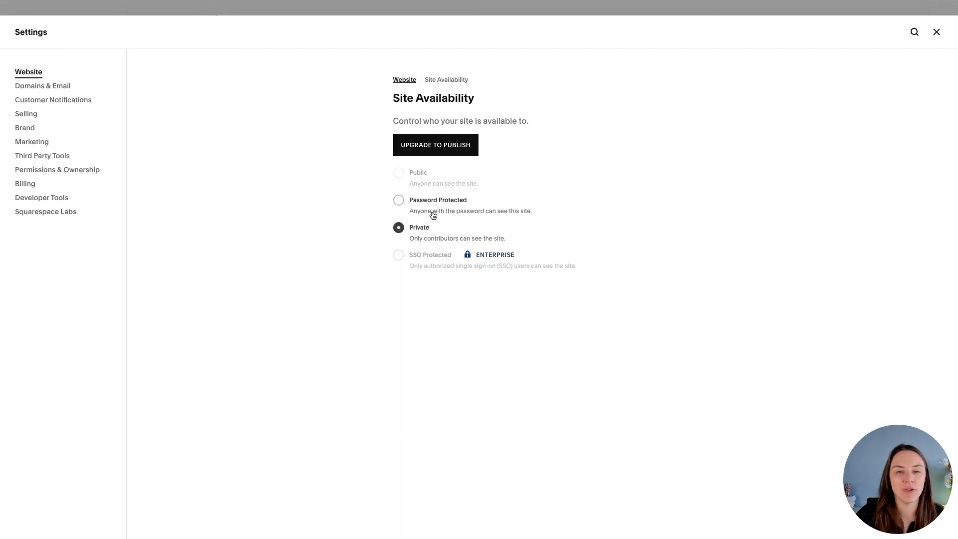
{"action": "left_click", "coordinate": [453, 174]}
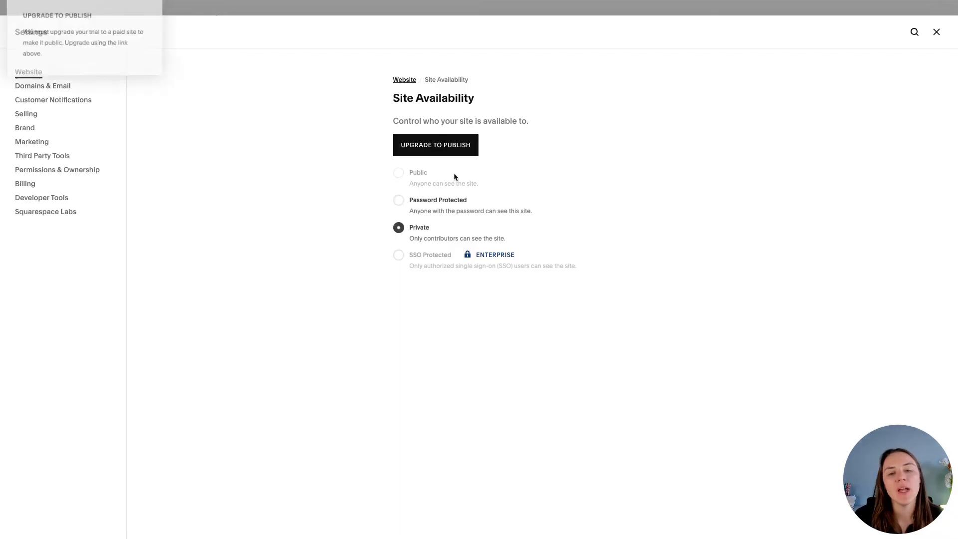
{"action": "left_click", "coordinate": [417, 176]}
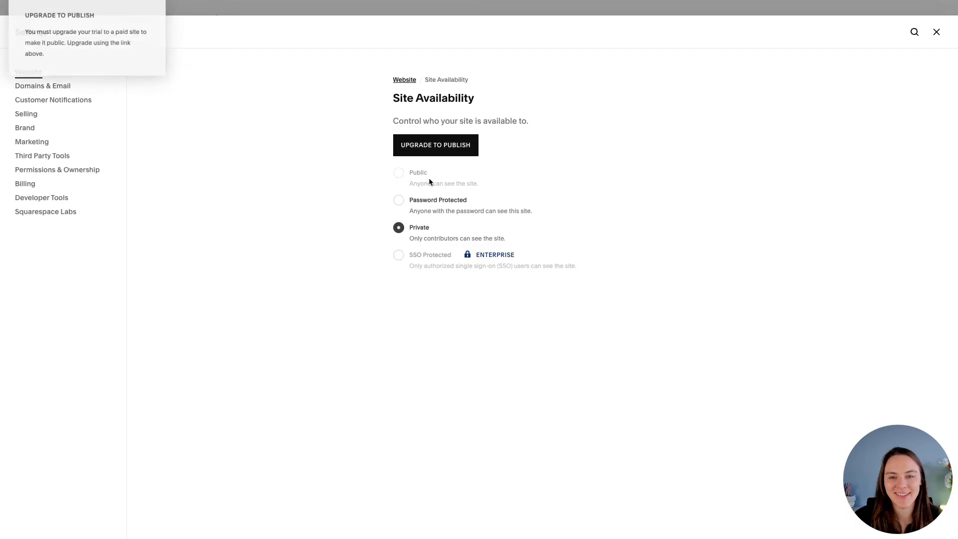
{"action": "mouse_move", "coordinate": [419, 185]}
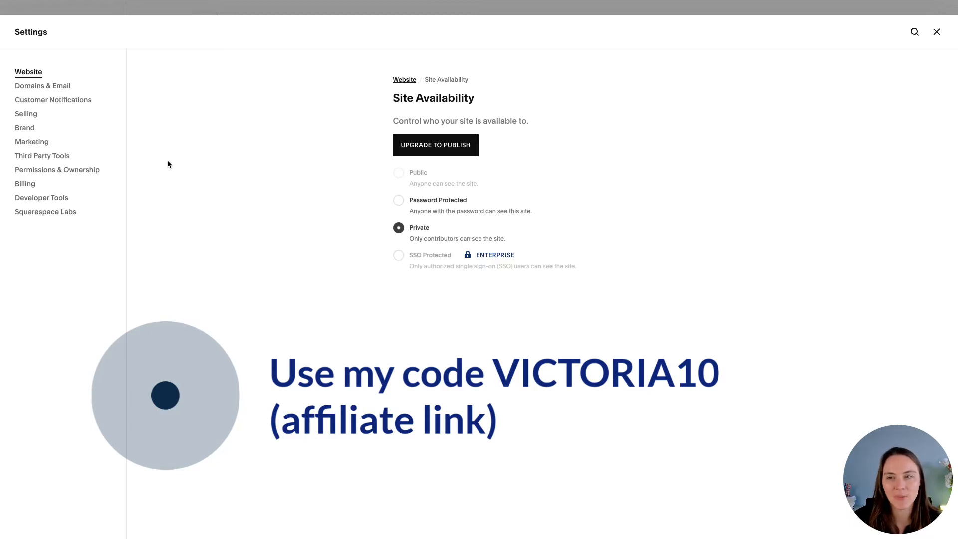
{"action": "left_click", "coordinate": [398, 80]}
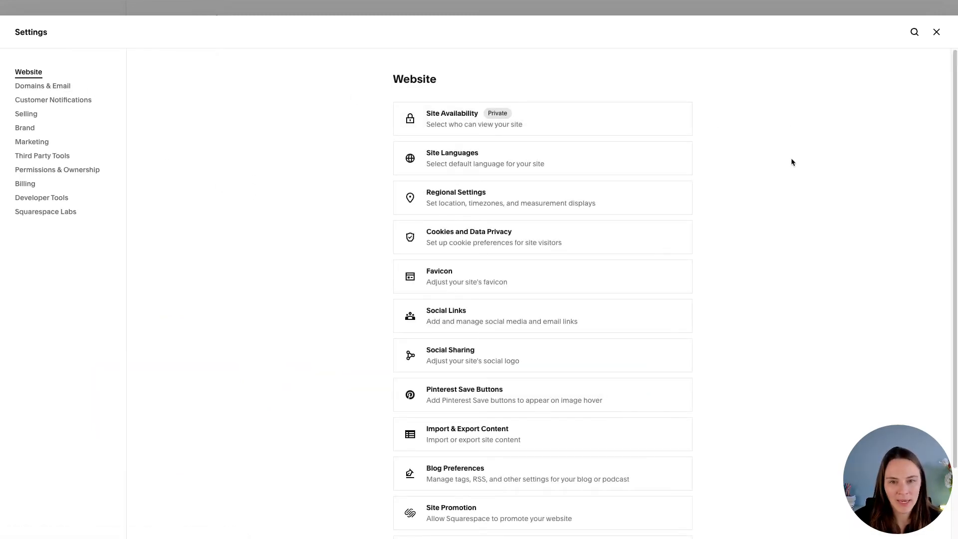
View the Site Languages page and the Regional Settings page in the website settings.
{"action": "left_click", "coordinate": [540, 160]}
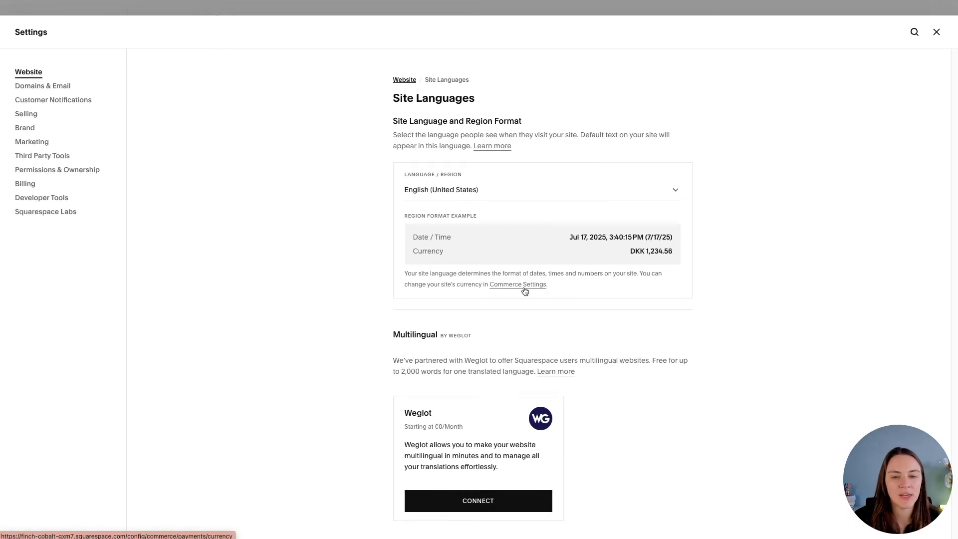
{"action": "left_click", "coordinate": [399, 81]}
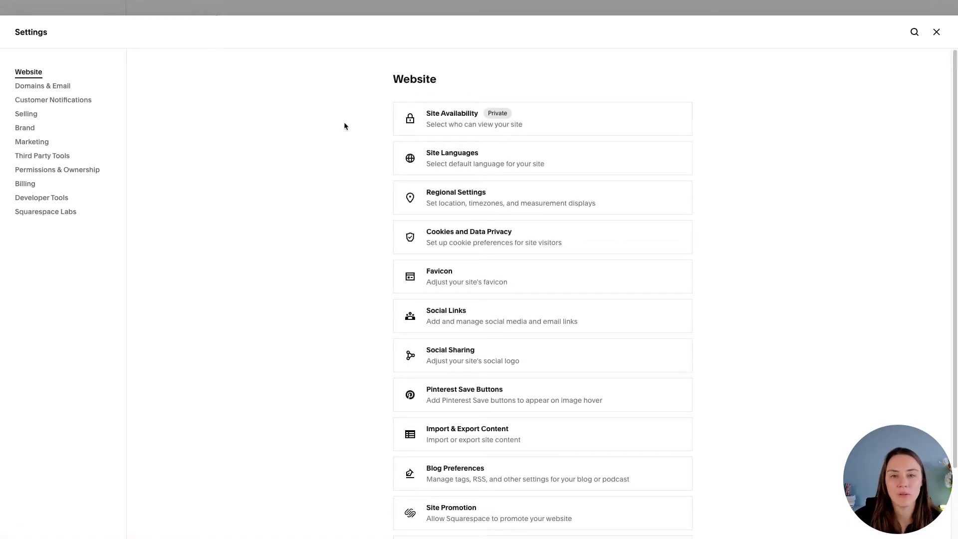
{"action": "left_click", "coordinate": [436, 199]}
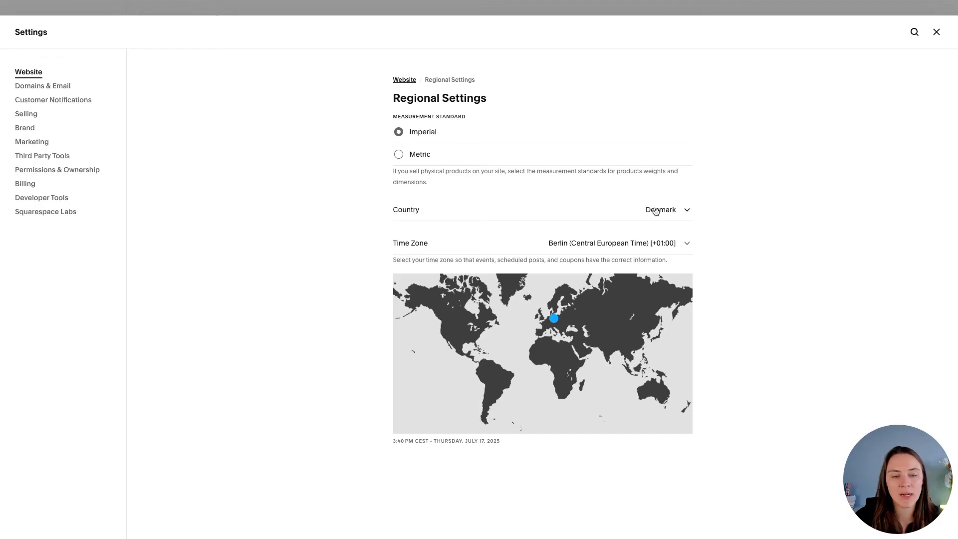
Try the Metric measurement standard, switch back to Imperial, and leave Regional Settings without saving.
{"action": "left_click", "coordinate": [399, 155]}
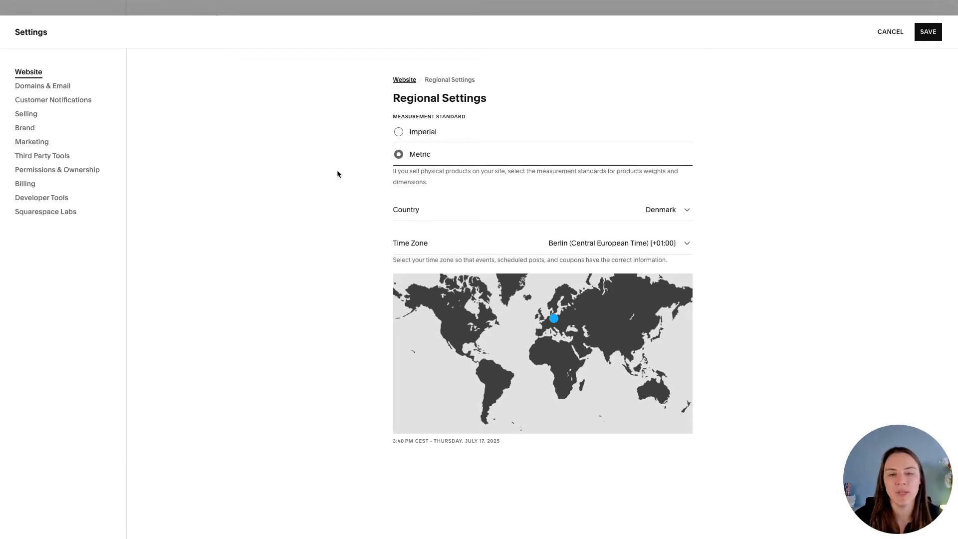
{"action": "left_click", "coordinate": [399, 132]}
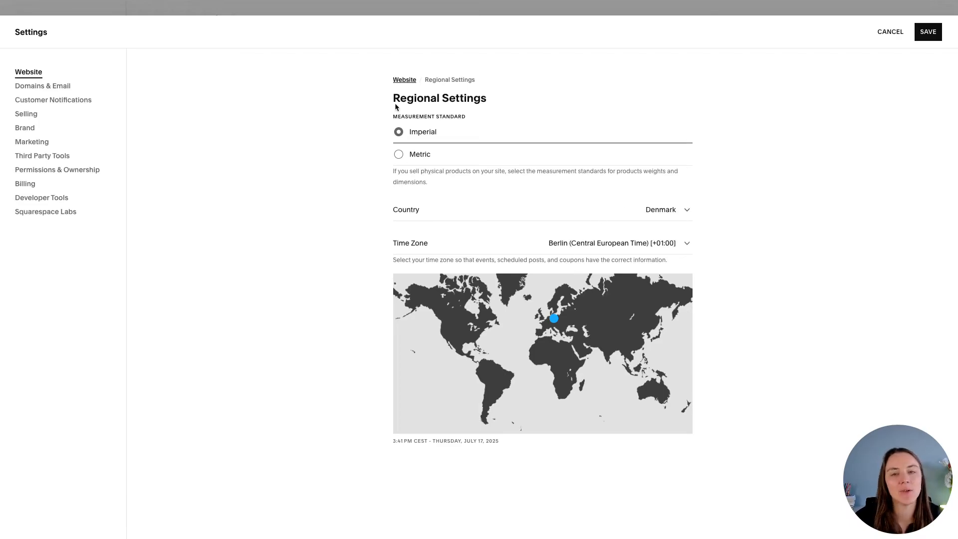
{"action": "left_click", "coordinate": [401, 88]}
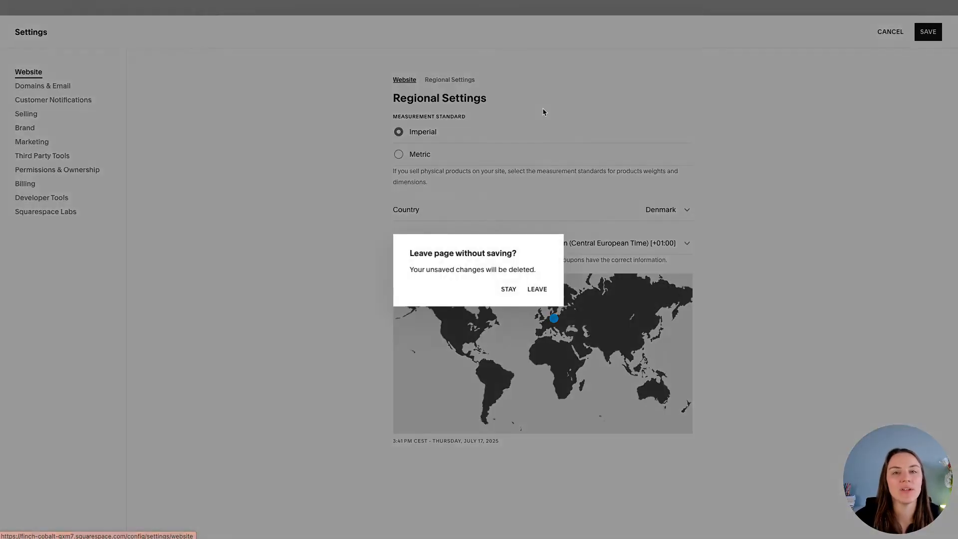
{"action": "left_click", "coordinate": [535, 289]}
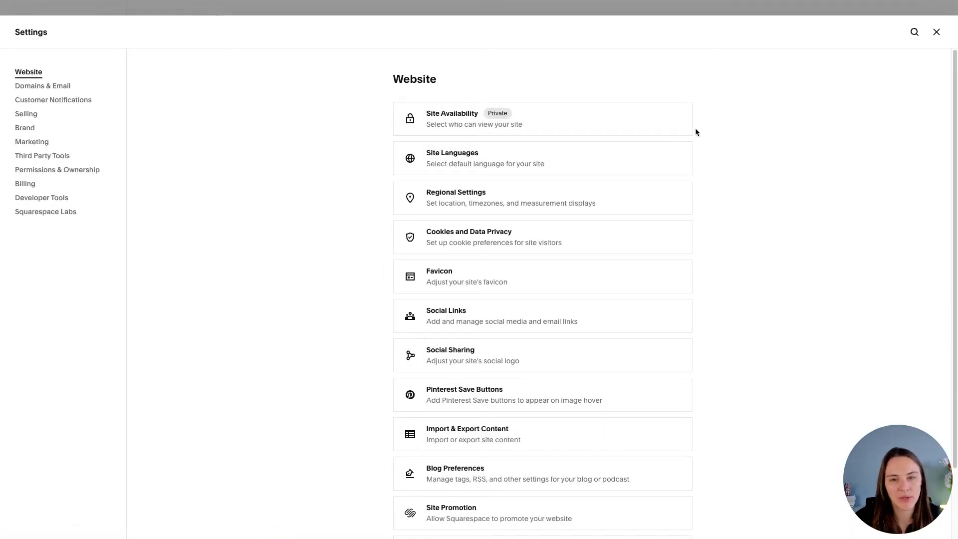
Open the website's Image Settings and try the WebP image format switch, leaving the format enabled.
{"action": "scroll", "coordinate": [746, 150], "scroll_direction": "down", "scroll_amount": 2}
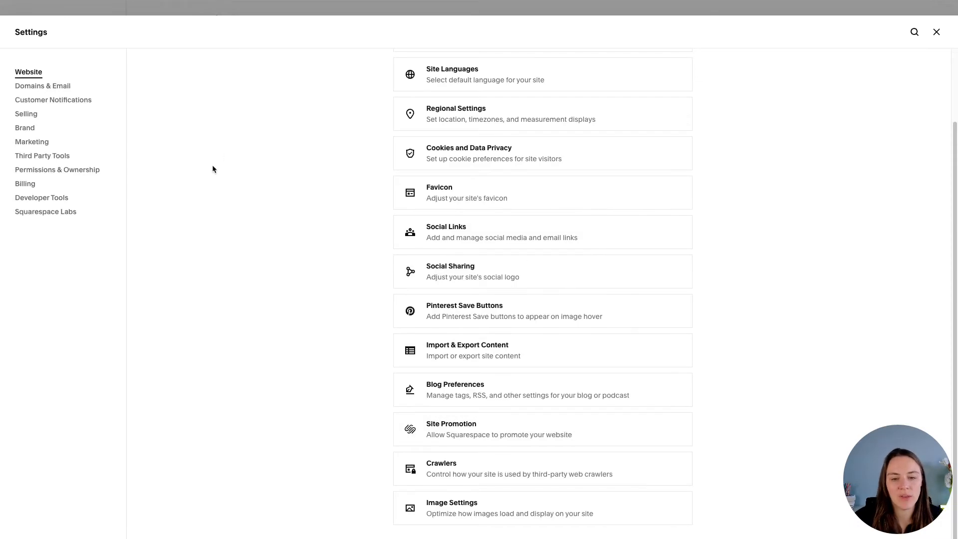
{"action": "left_click", "coordinate": [480, 508]}
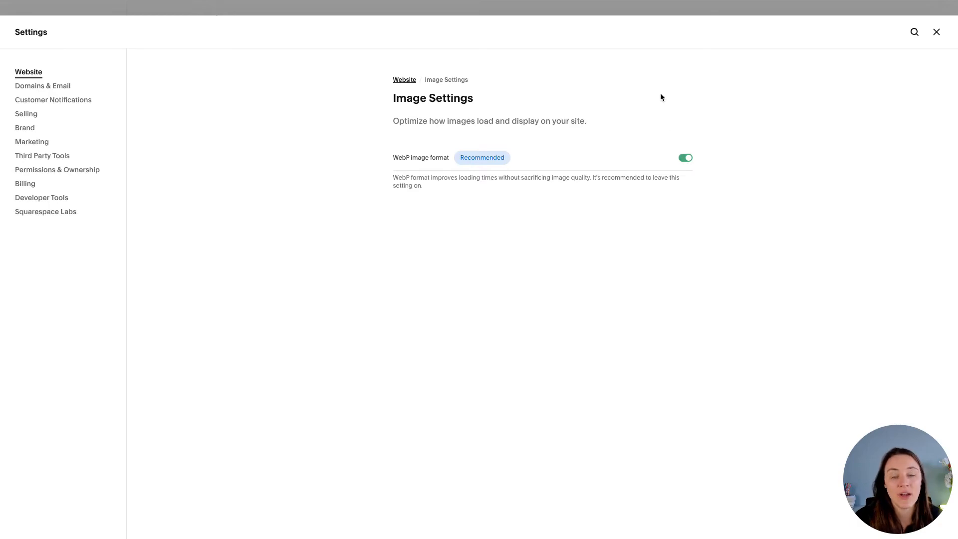
{"action": "left_click", "coordinate": [681, 158]}
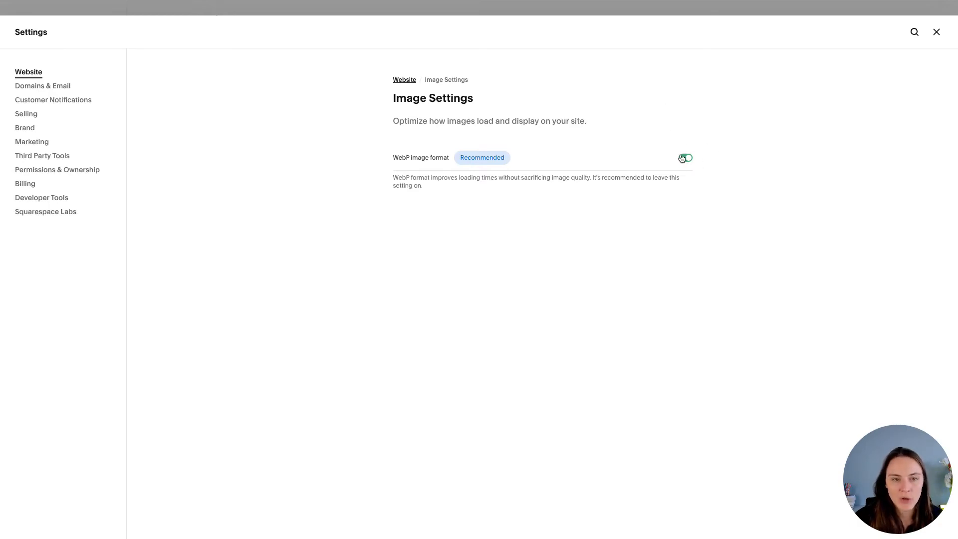
{"action": "left_click", "coordinate": [686, 157]}
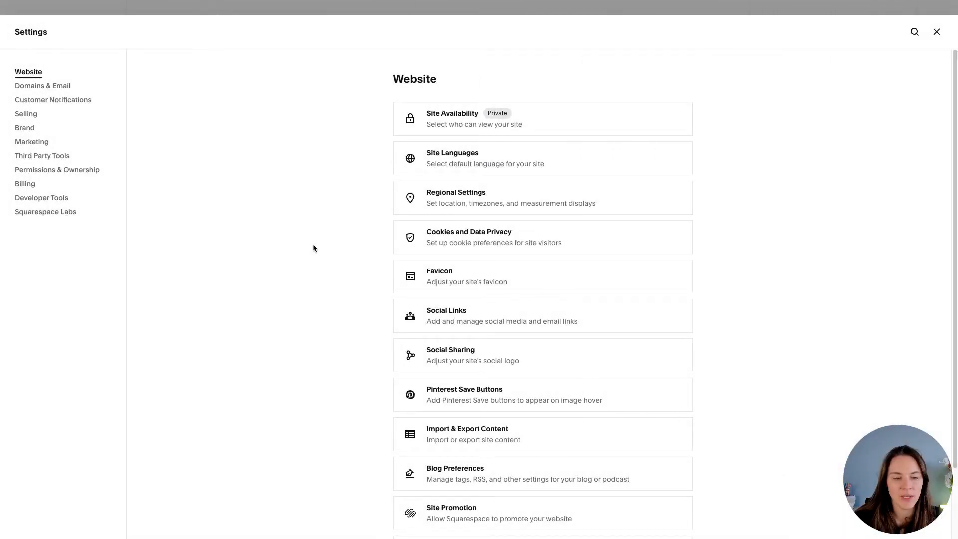
Set the built-in domain's Site ID to the owner's first name plus "-brand-consultant", and save and confirm the site URL change.
{"action": "left_click", "coordinate": [38, 89]}
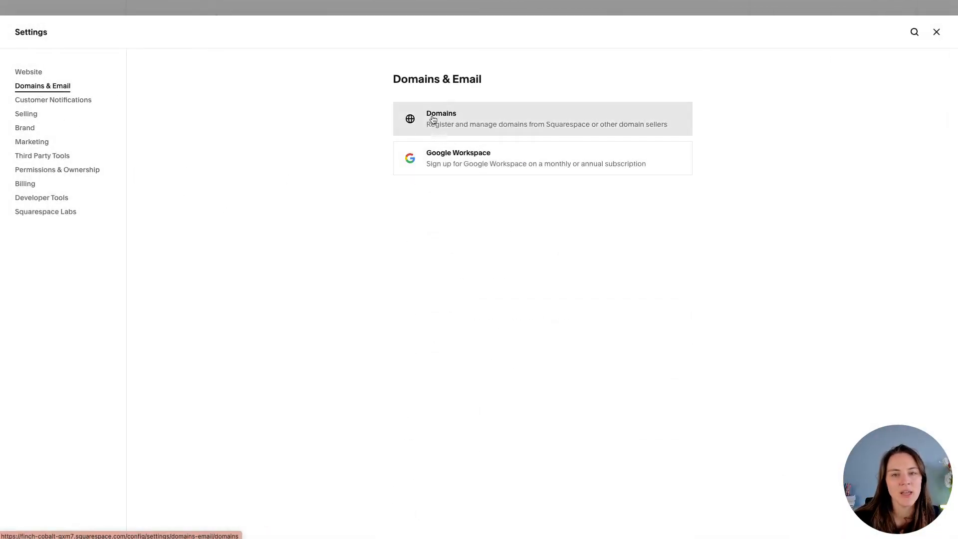
{"action": "left_click", "coordinate": [432, 124]}
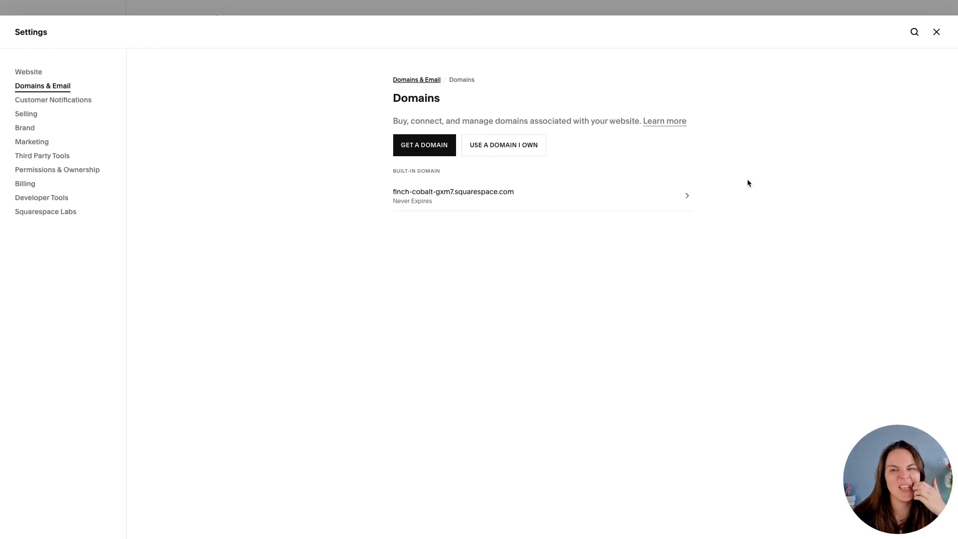
{"action": "left_click", "coordinate": [505, 202]}
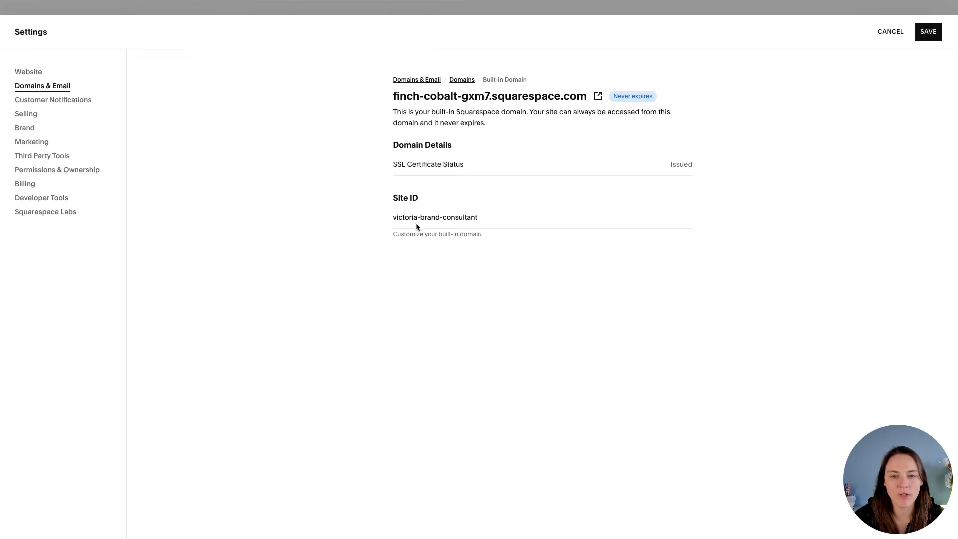
{"action": "left_click", "coordinate": [927, 33]}
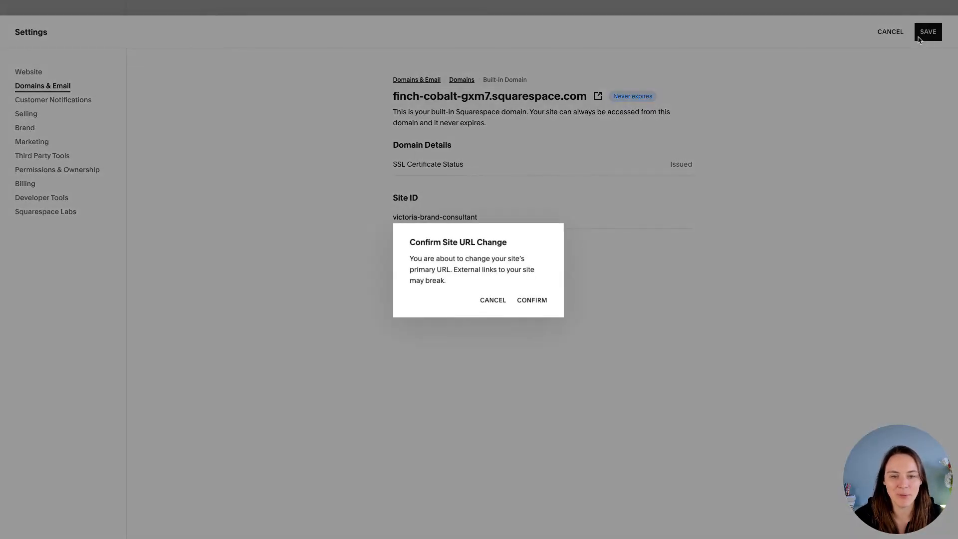
{"action": "left_click", "coordinate": [531, 302]}
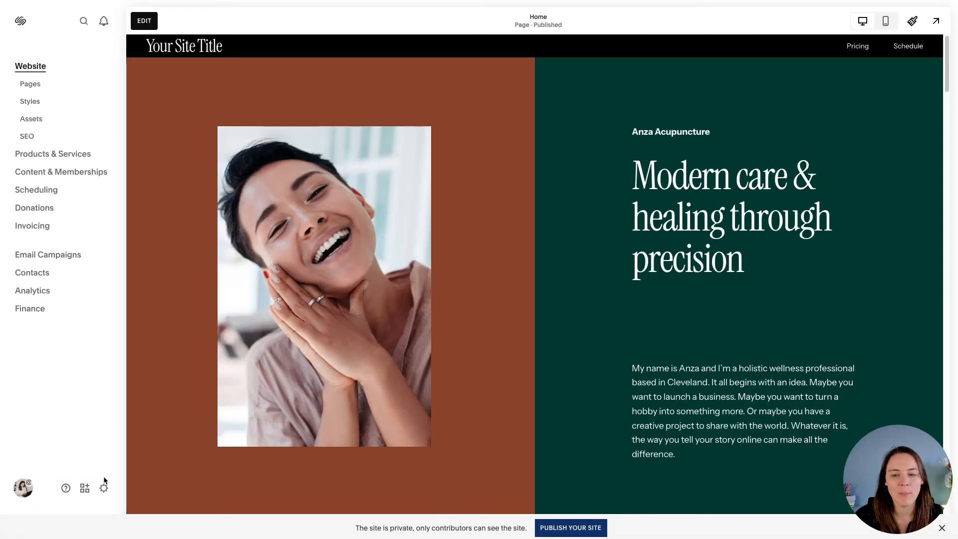
Reopen the site settings and look at the Brand, Marketing and Billing sections.
{"action": "left_click", "coordinate": [104, 487]}
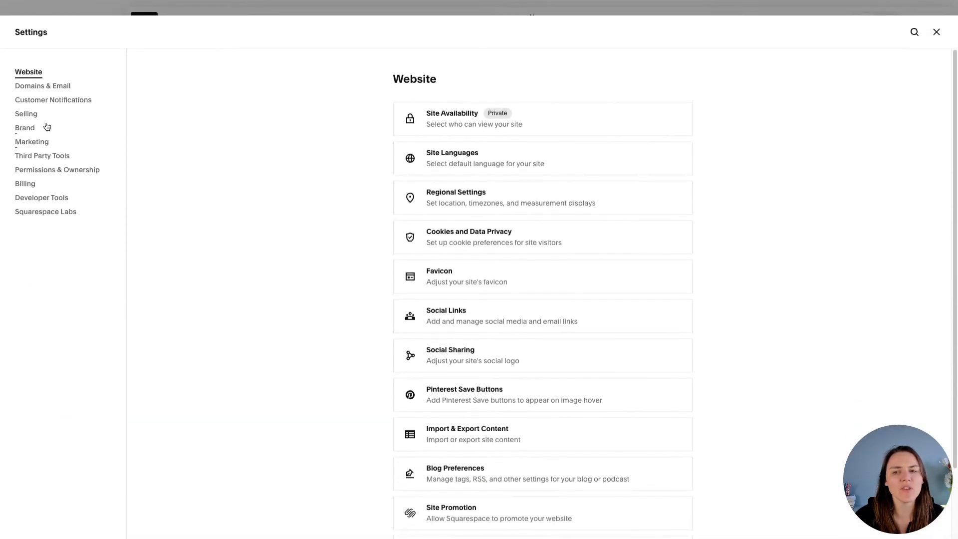
{"action": "left_click", "coordinate": [28, 133]}
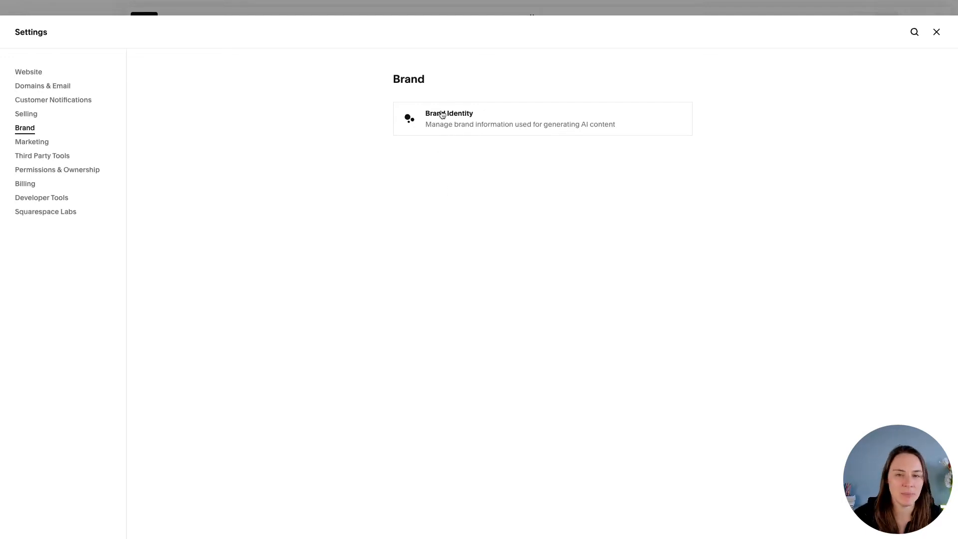
{"action": "left_click", "coordinate": [47, 142]}
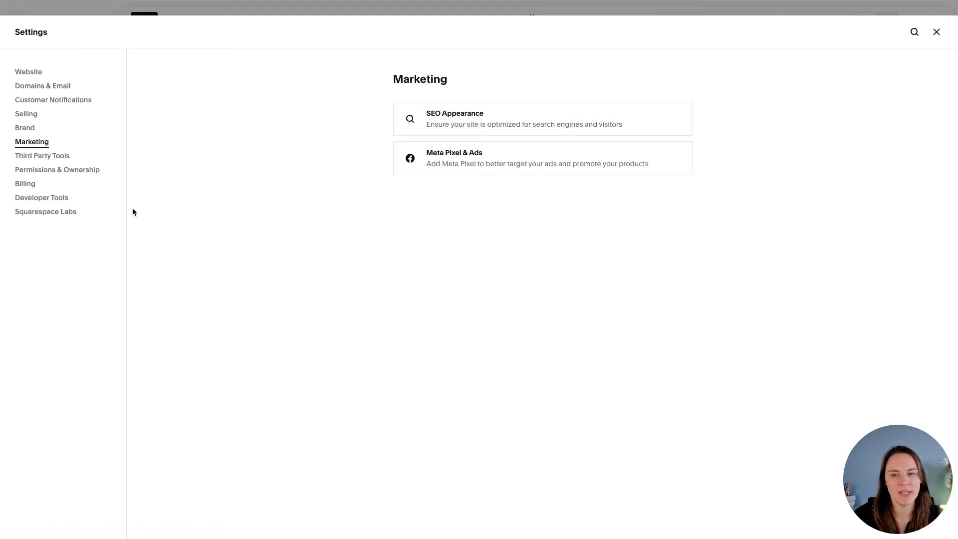
{"action": "left_click", "coordinate": [35, 186]}
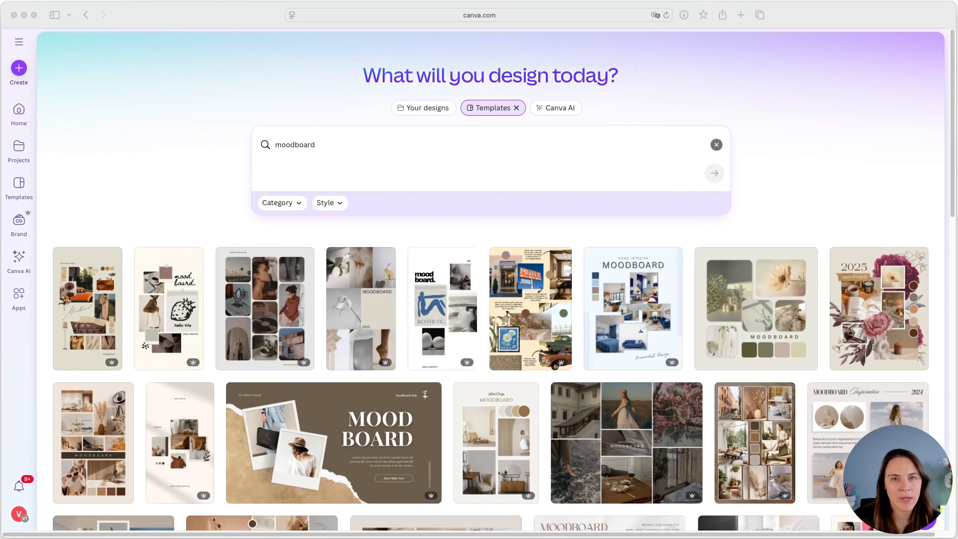
Switch to Canva and browse the moodboard template results for layouts, colour palettes and image styles.
{"action": "left_click", "coordinate": [840, 190]}
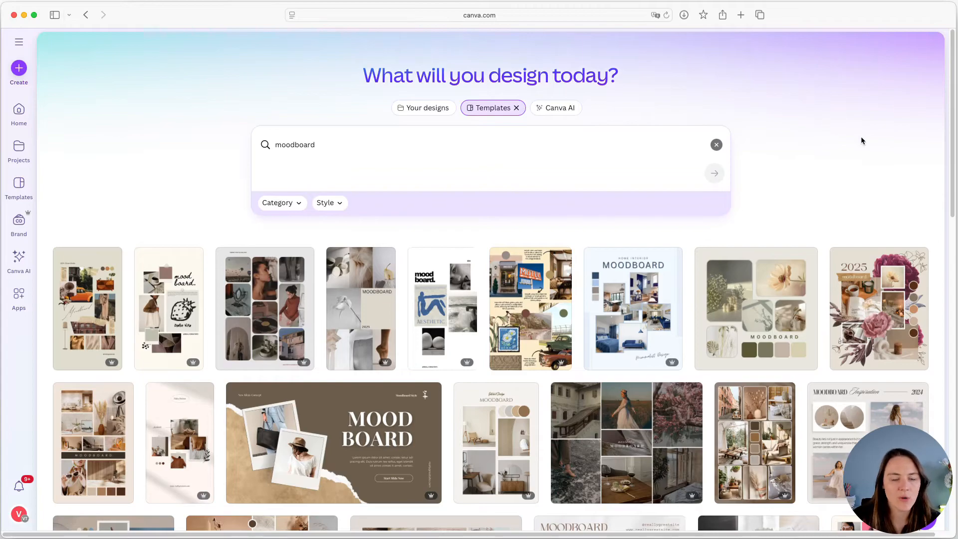
{"action": "scroll", "coordinate": [873, 121], "scroll_direction": "down", "scroll_amount": 3}
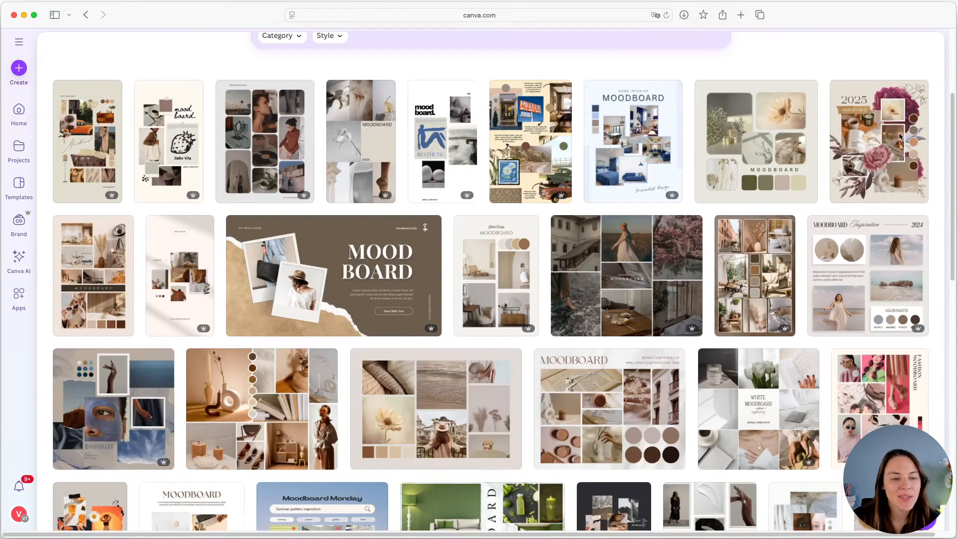
{"action": "scroll", "coordinate": [924, 179], "scroll_direction": "down", "scroll_amount": 2}
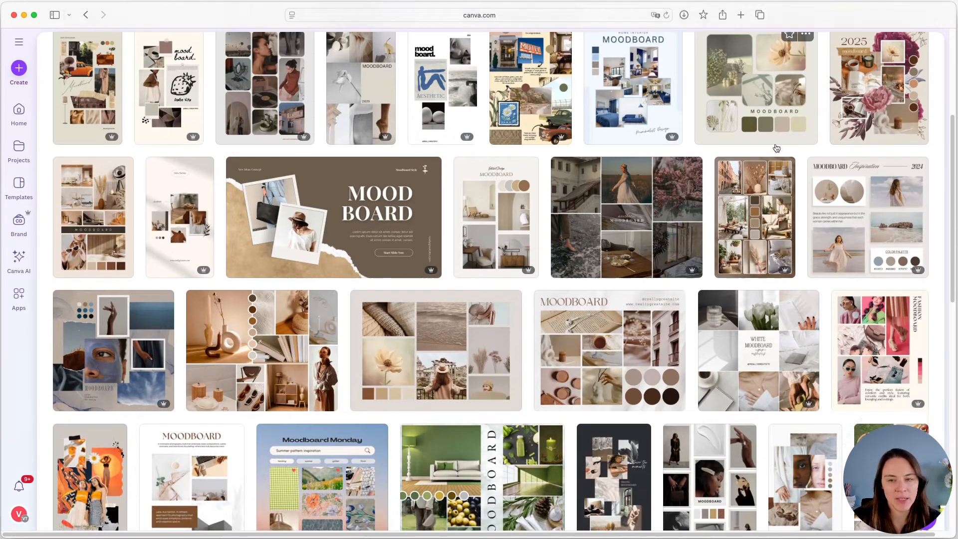
{"action": "scroll", "coordinate": [776, 149], "scroll_direction": "down", "scroll_amount": 2}
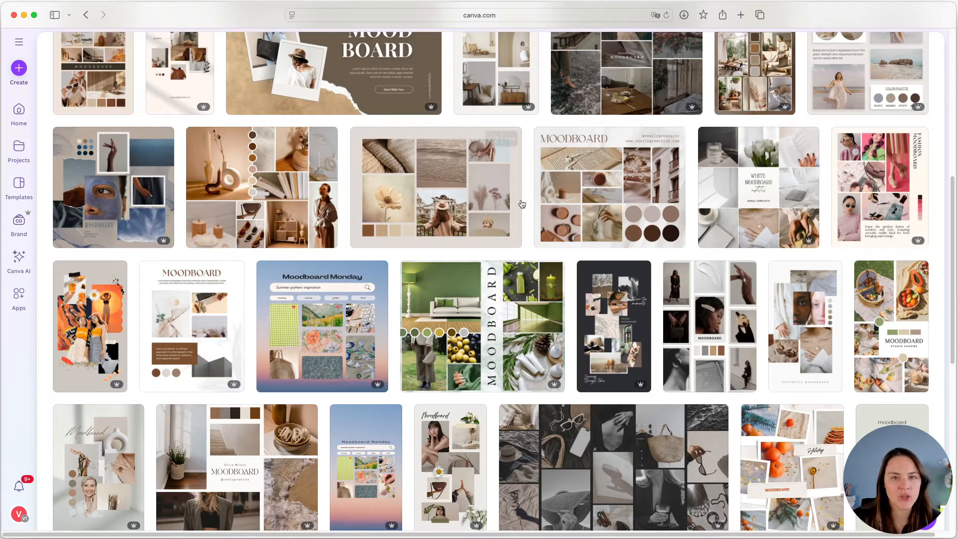
{"action": "scroll", "coordinate": [529, 205], "scroll_direction": "down", "scroll_amount": 1}
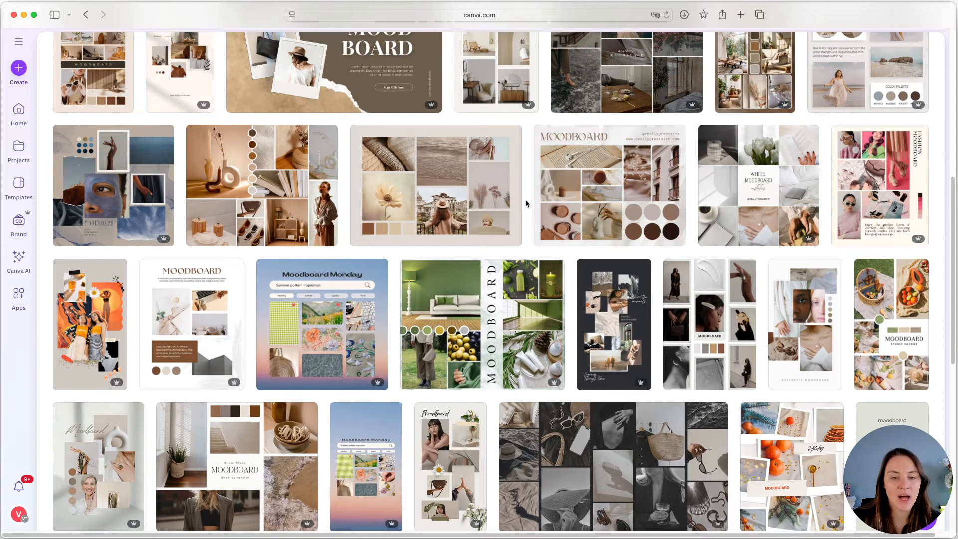
{"action": "scroll", "coordinate": [525, 203], "scroll_direction": "down", "scroll_amount": 5}
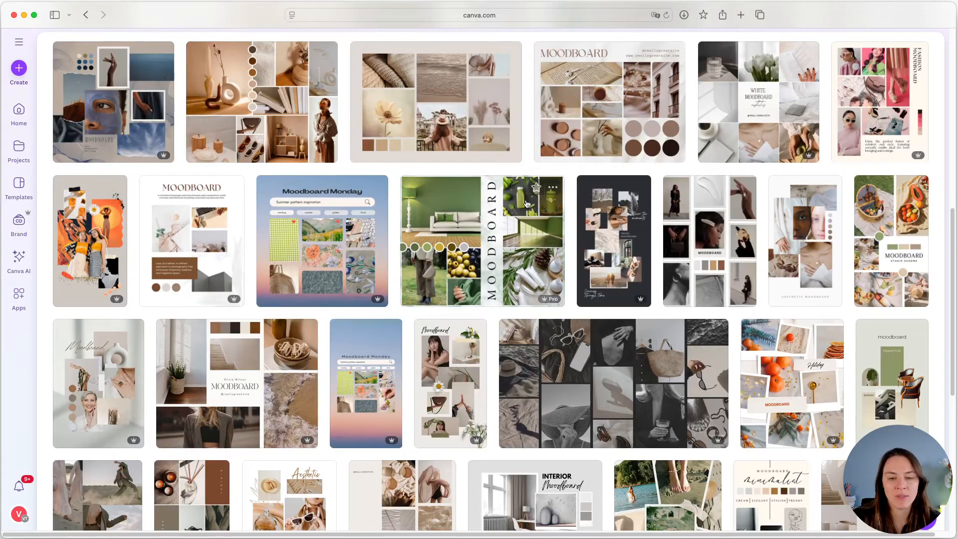
{"action": "scroll", "coordinate": [527, 204], "scroll_direction": "down", "scroll_amount": 7}
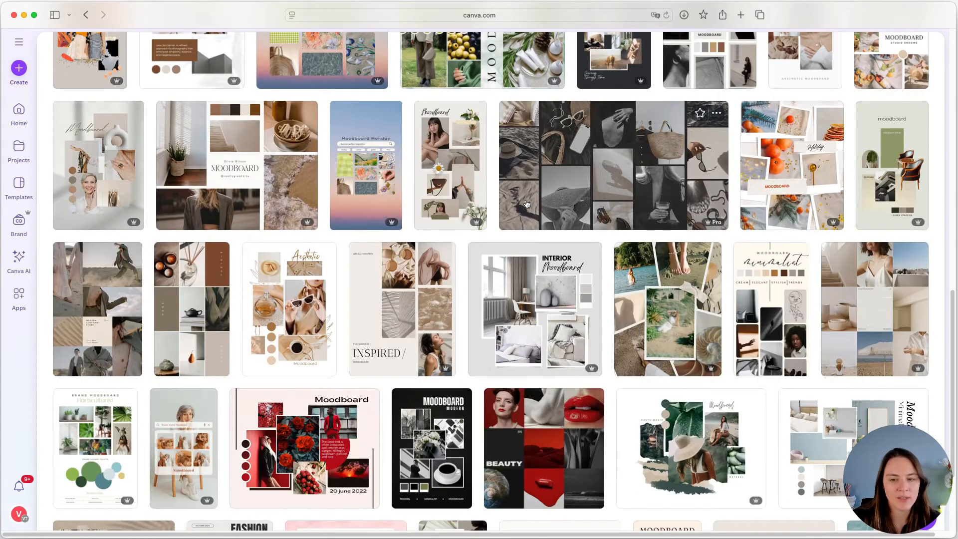
{"action": "scroll", "coordinate": [526, 203], "scroll_direction": "down", "scroll_amount": 5}
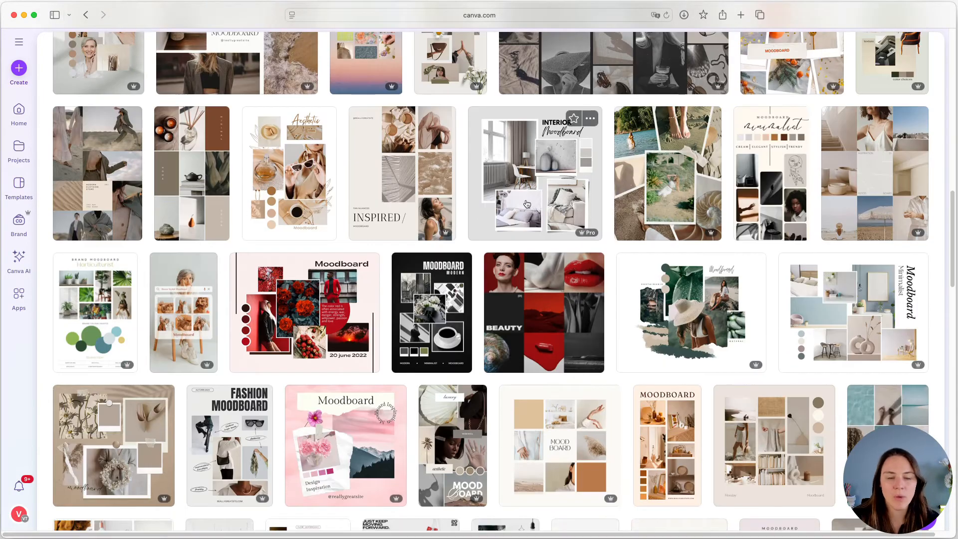
Browse the moodboard templates further, previewing the Cream Illustrative Moodboard Document and closing its preview.
{"action": "scroll", "coordinate": [526, 204], "scroll_direction": "down", "scroll_amount": 13}
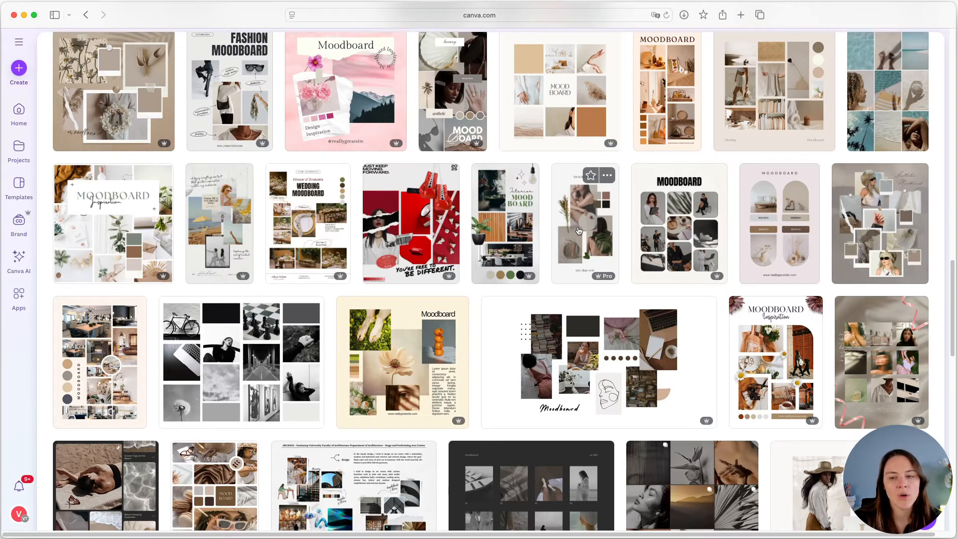
{"action": "left_click", "coordinate": [107, 352]}
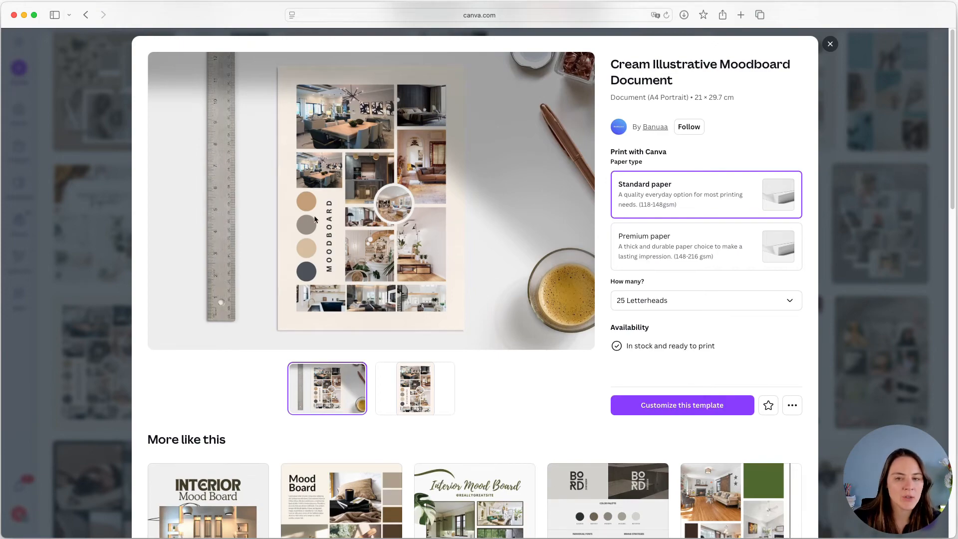
{"action": "left_click", "coordinate": [828, 46]}
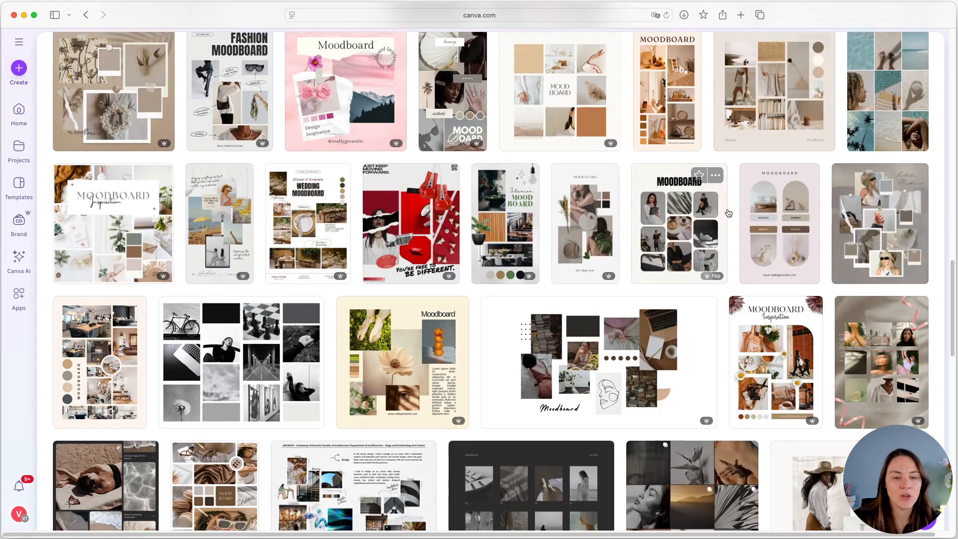
{"action": "scroll", "coordinate": [732, 191], "scroll_direction": "up", "scroll_amount": 10}
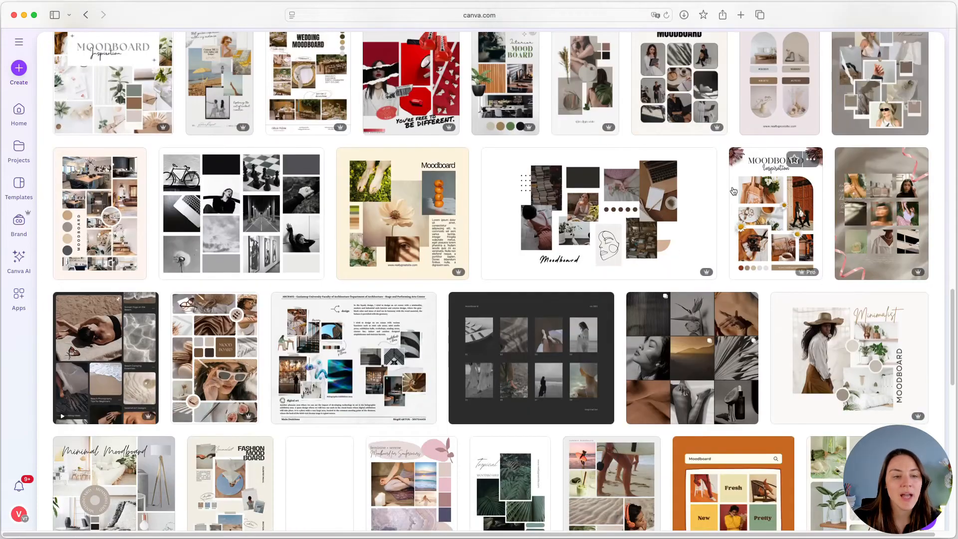
{"action": "scroll", "coordinate": [697, 268], "scroll_direction": "down", "scroll_amount": 1}
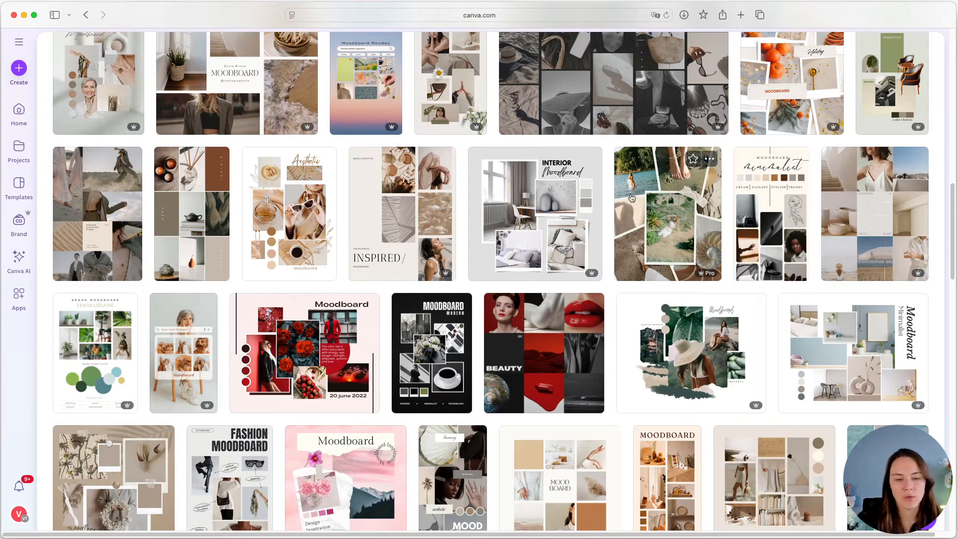
{"action": "scroll", "coordinate": [644, 213], "scroll_direction": "up", "scroll_amount": 9}
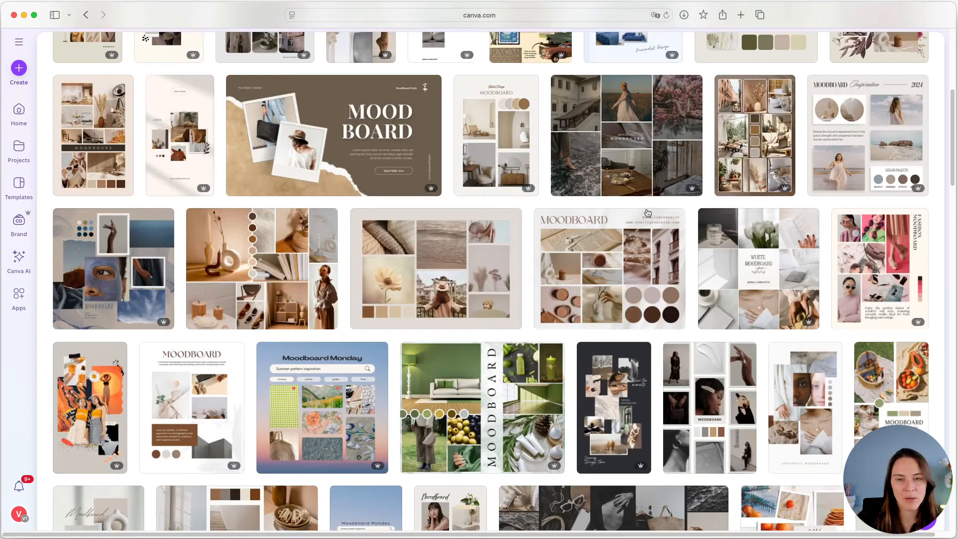
{"action": "scroll", "coordinate": [645, 213], "scroll_direction": "up", "scroll_amount": 5}
{"action": "scroll", "coordinate": [644, 220], "scroll_direction": "down", "scroll_amount": 1}
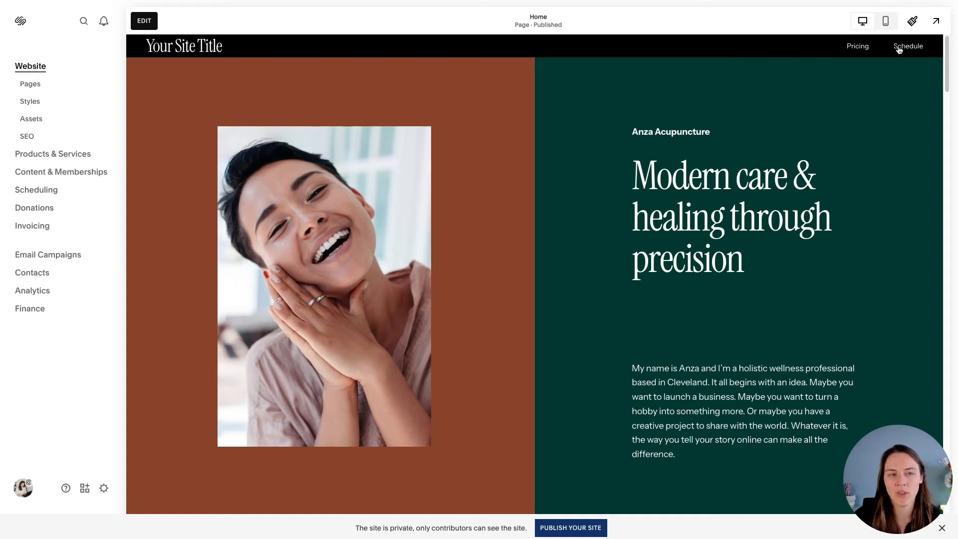
Switch to the Squarespace site, open the font settings in Site Styles and look through the Sans-serif font packs.
{"action": "left_click", "coordinate": [912, 25]}
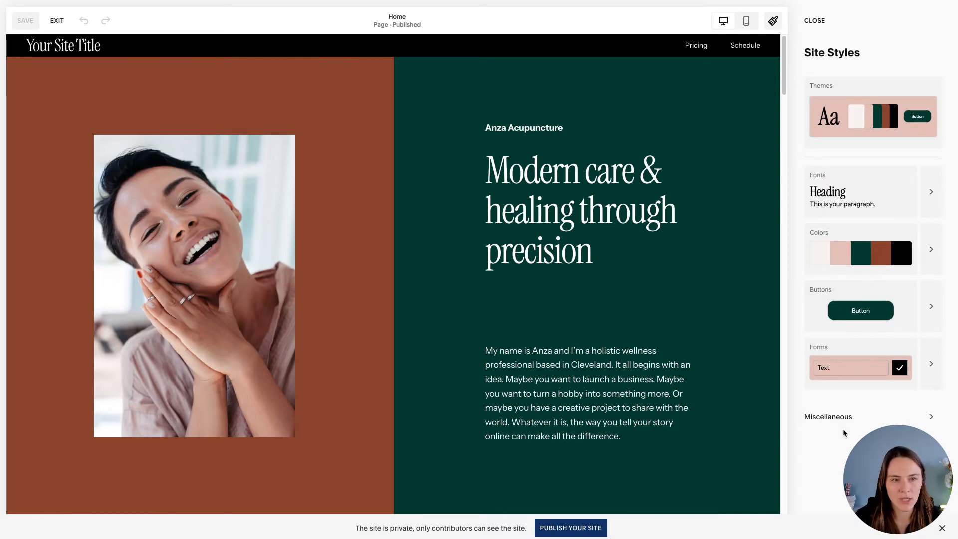
{"action": "left_click", "coordinate": [871, 197]}
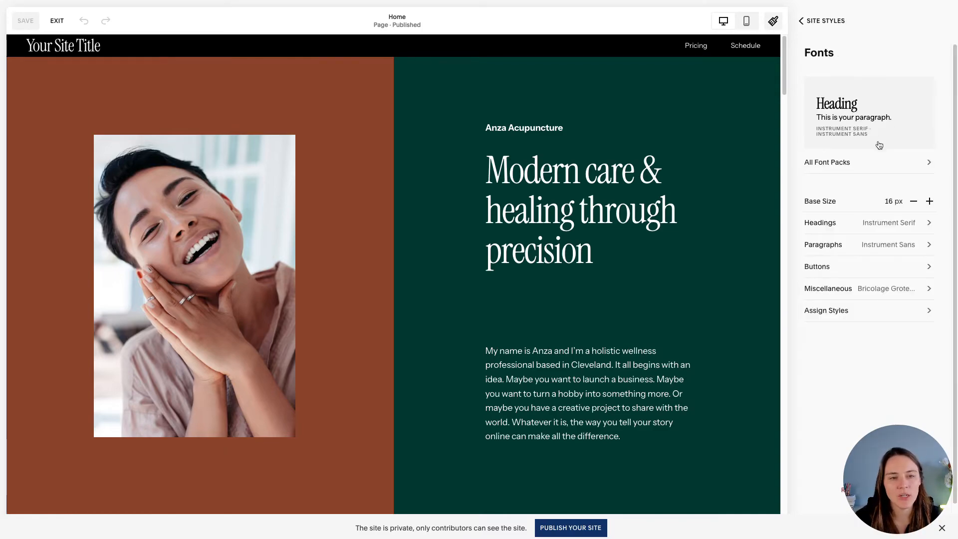
{"action": "left_click", "coordinate": [876, 160]}
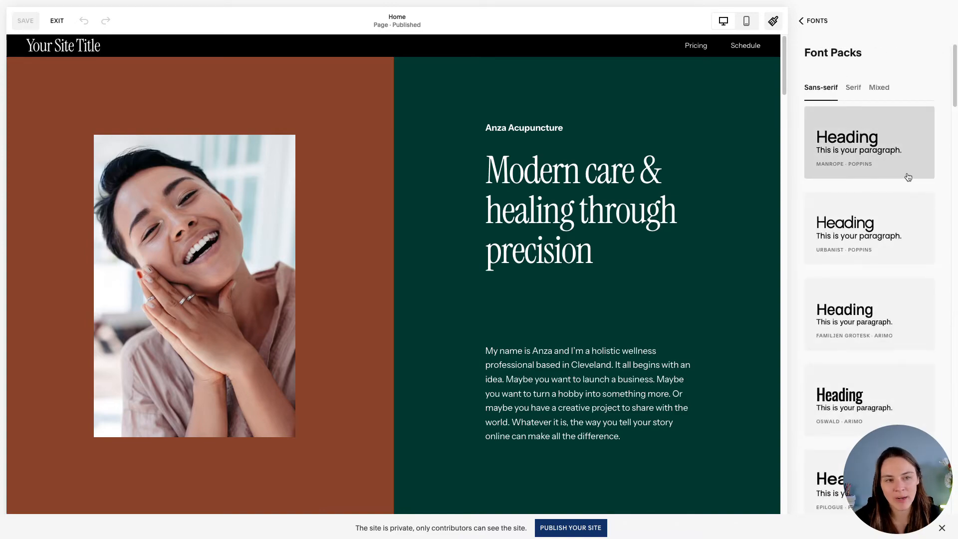
{"action": "scroll", "coordinate": [901, 174], "scroll_direction": "down", "scroll_amount": 8}
{"action": "scroll", "coordinate": [900, 173], "scroll_direction": "up", "scroll_amount": 8}
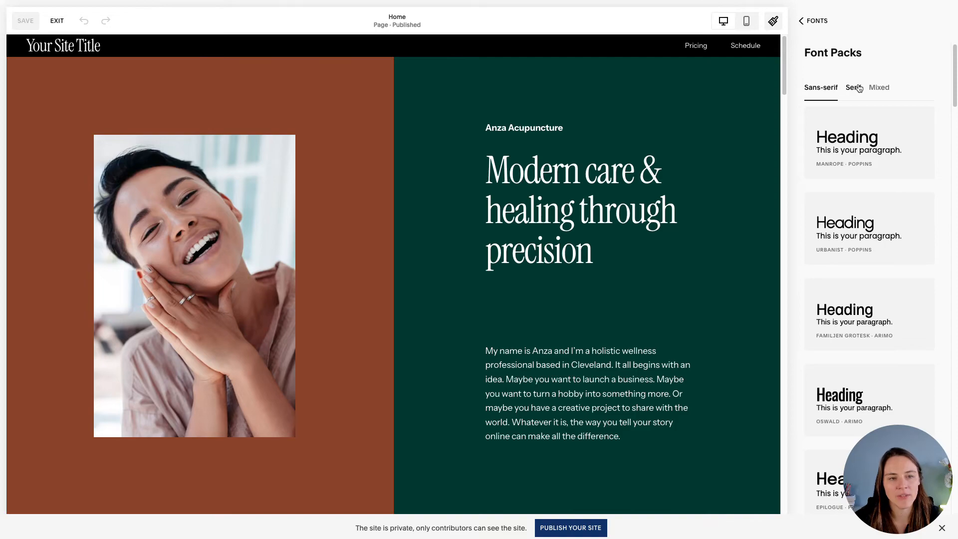
Try Mixed font packs on the homepage, including Libre Baskerville · Almarai, Archivo · PT Serif and Ovo · Almarai.
{"action": "left_click", "coordinate": [879, 88]}
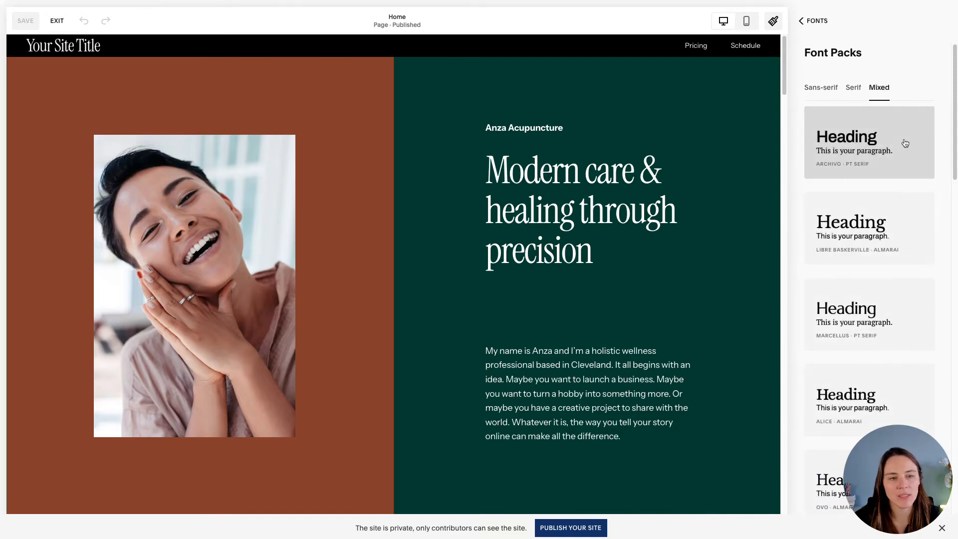
{"action": "left_click", "coordinate": [868, 314]}
{"action": "left_click", "coordinate": [851, 247]}
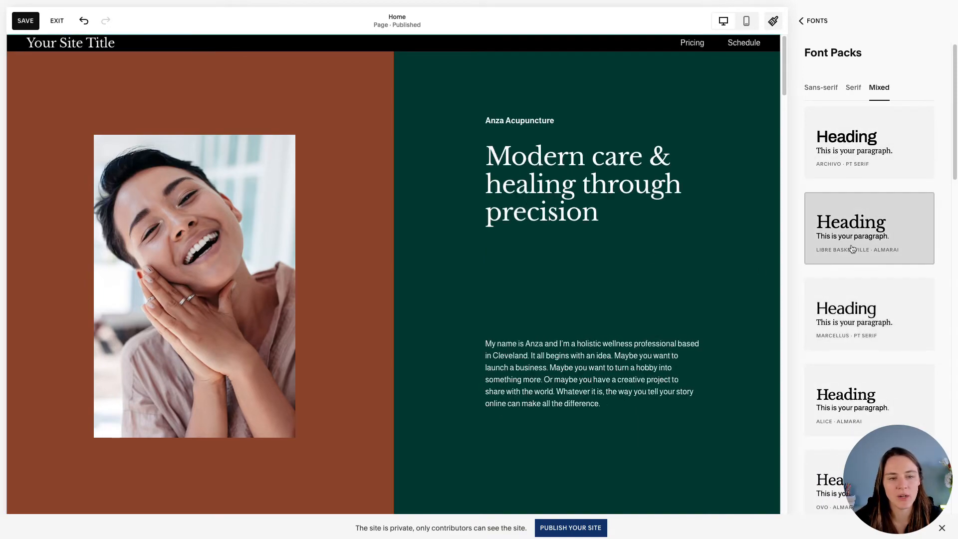
{"action": "left_click", "coordinate": [878, 157]}
{"action": "scroll", "coordinate": [734, 240], "scroll_direction": "down", "scroll_amount": 8}
{"action": "scroll", "coordinate": [860, 280], "scroll_direction": "down", "scroll_amount": 3}
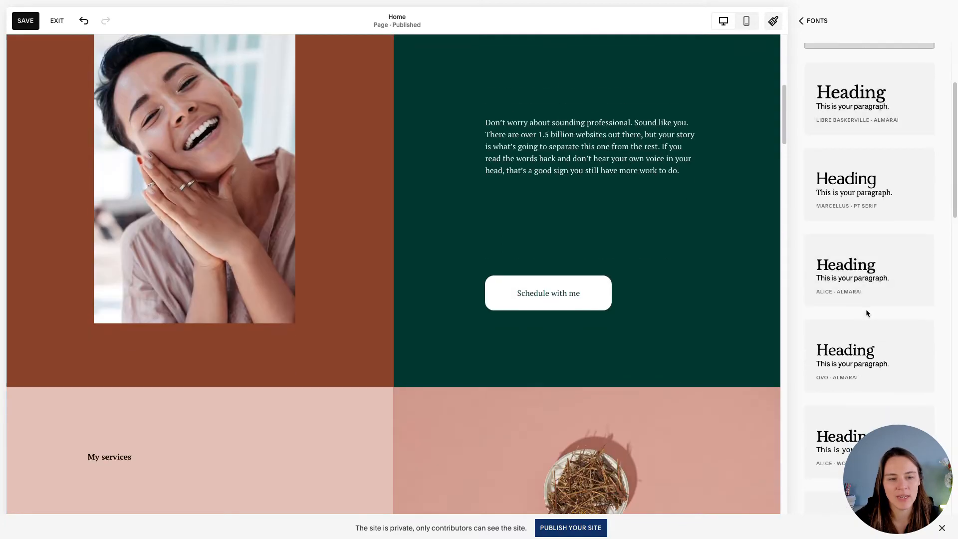
{"action": "left_click", "coordinate": [863, 297]}
{"action": "left_click", "coordinate": [850, 332]}
{"action": "scroll", "coordinate": [723, 284], "scroll_direction": "up", "scroll_amount": 8}
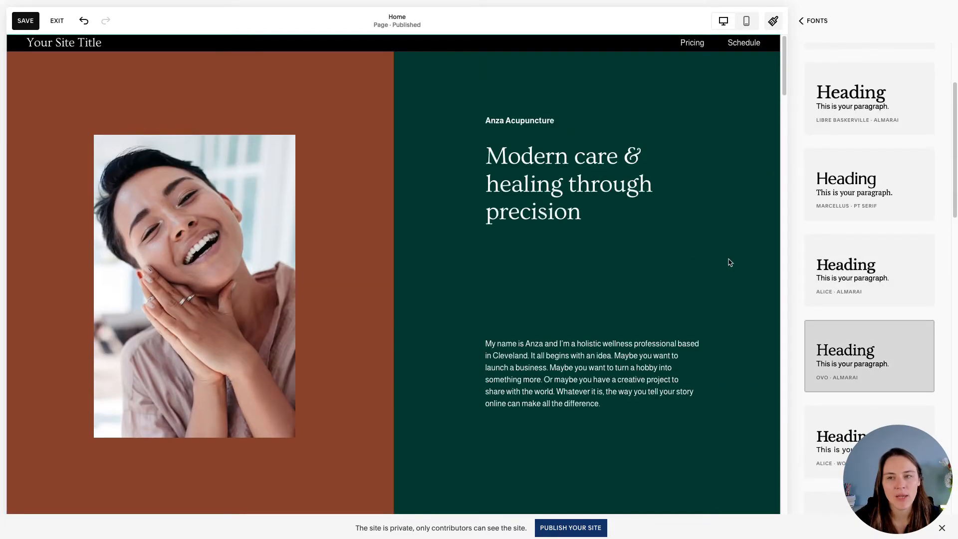
{"action": "left_click", "coordinate": [22, 21]}
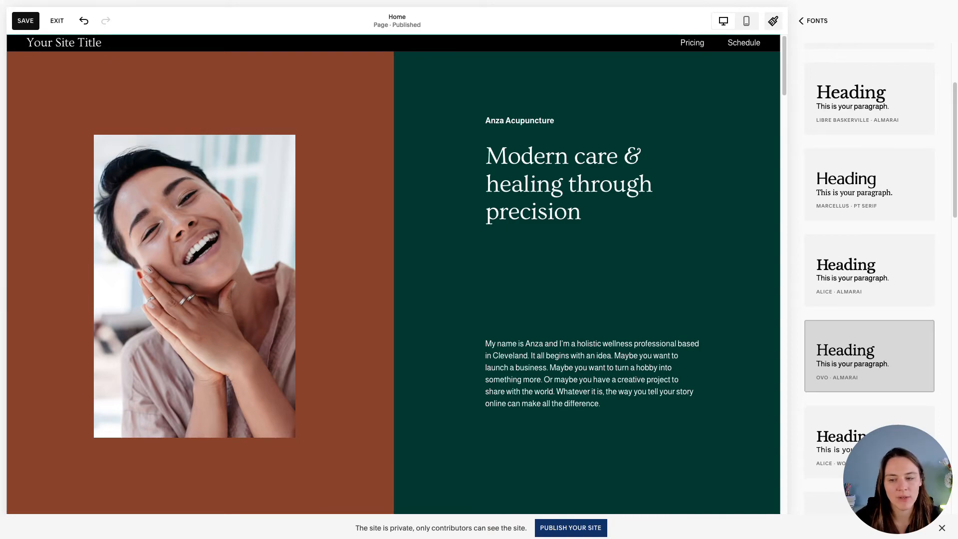
{"action": "mouse_move", "coordinate": [87, 451]}
{"action": "left_mouse_down"}
{"action": "mouse_move", "coordinate": [26, 104]}
{"action": "mouse_move", "coordinate": [24, 32]}
{"action": "left_mouse_up"}
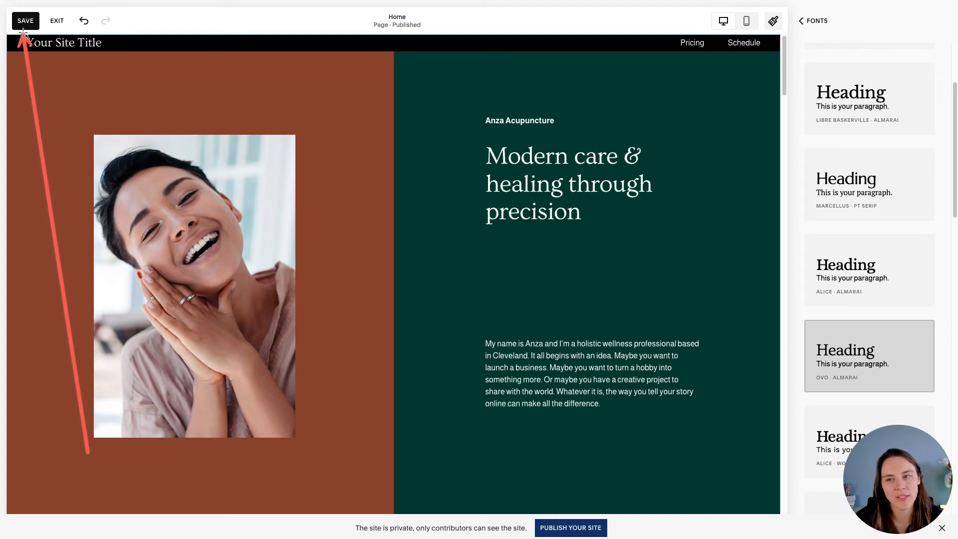
{"action": "mouse_move", "coordinate": [23, 32]}
{"action": "left_mouse_down"}
{"action": "mouse_move", "coordinate": [782, 158]}
{"action": "mouse_move", "coordinate": [823, 136]}
{"action": "mouse_move", "coordinate": [199, 107]}
{"action": "mouse_move", "coordinate": [61, 27]}
{"action": "left_mouse_up"}
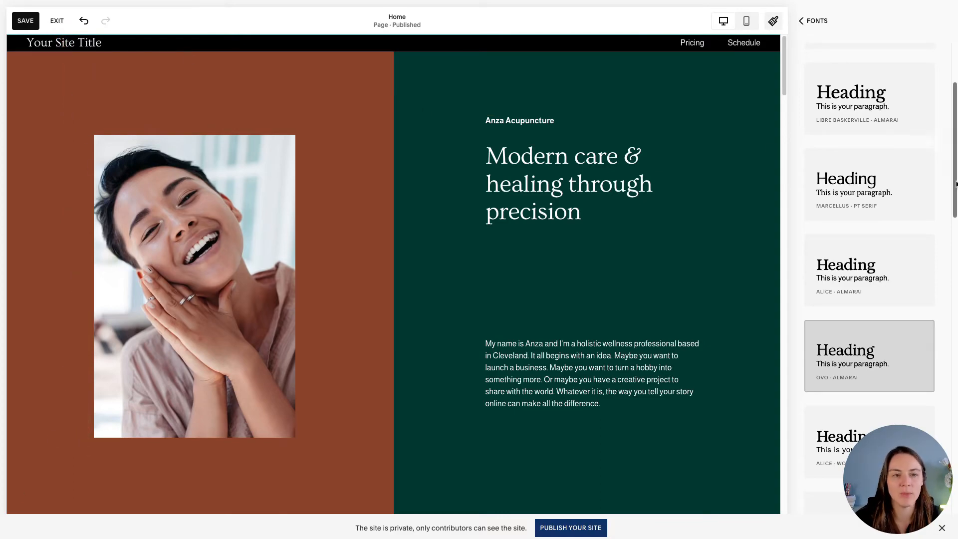
Try the Mixed font packs Ultra · Work Sans, Goblin One · Archivo, Roboto Slab · Roboto and Poppins · Esteban on the homepage.
{"action": "scroll", "coordinate": [923, 214], "scroll_direction": "down", "scroll_amount": 10}
{"action": "left_click", "coordinate": [893, 147]}
{"action": "left_click", "coordinate": [888, 306]}
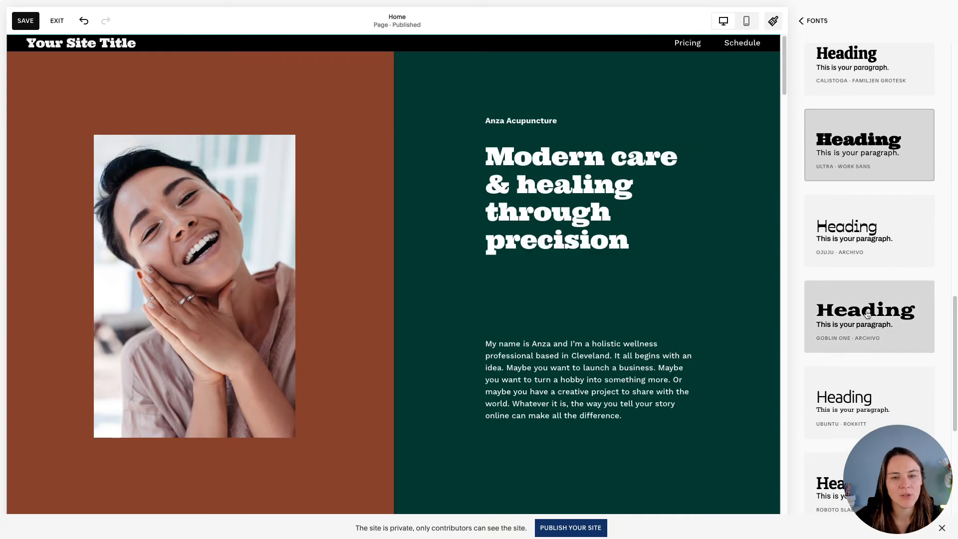
{"action": "scroll", "coordinate": [678, 241], "scroll_direction": "down", "scroll_amount": 15}
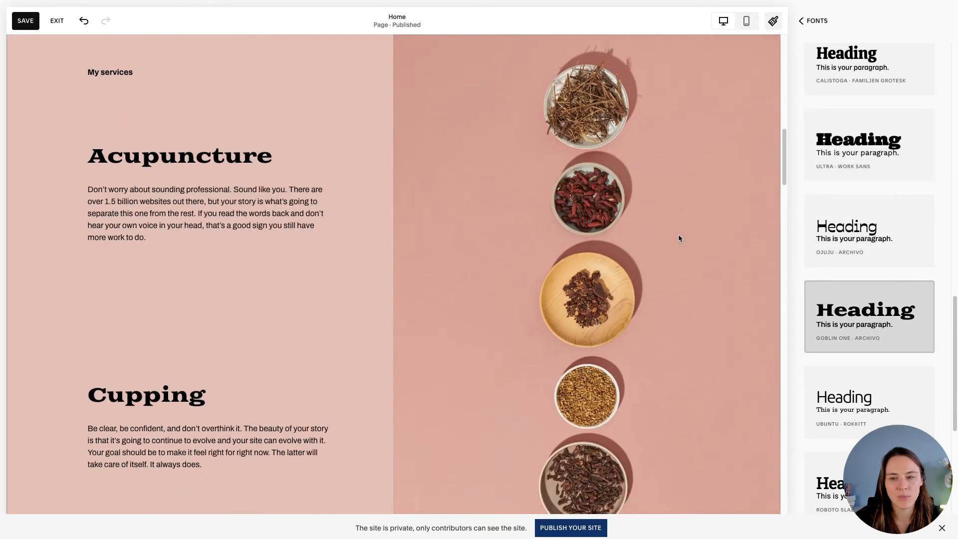
{"action": "scroll", "coordinate": [855, 262], "scroll_direction": "down", "scroll_amount": 5}
{"action": "left_click", "coordinate": [856, 235]}
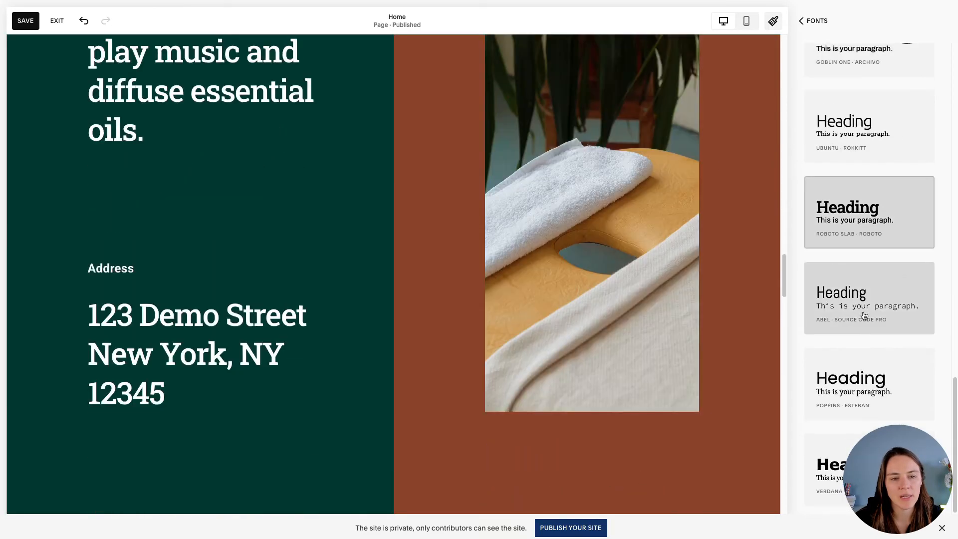
{"action": "left_click", "coordinate": [874, 381]}
{"action": "scroll", "coordinate": [881, 349], "scroll_direction": "up", "scroll_amount": 15}
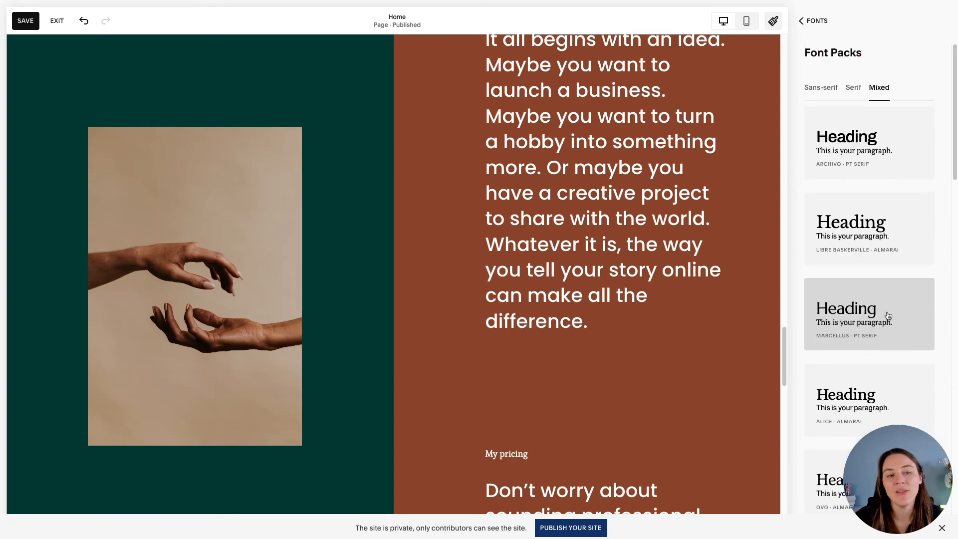
Apply the Serif font pack Instrument Serif · Newsreader to the site and check it on the homepage.
{"action": "left_click", "coordinate": [853, 88]}
{"action": "left_click", "coordinate": [882, 175]}
{"action": "scroll", "coordinate": [725, 224], "scroll_direction": "up", "scroll_amount": 15}
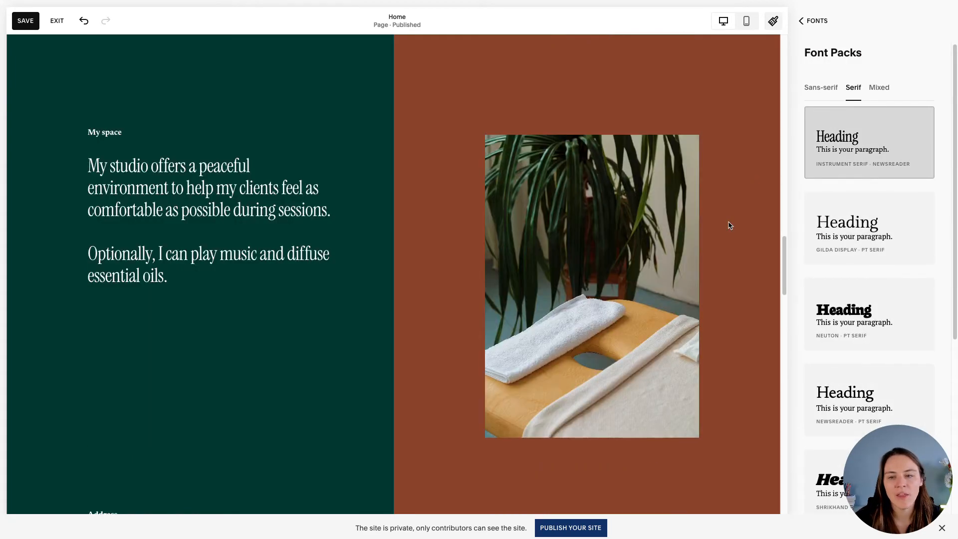
{"action": "scroll", "coordinate": [725, 225], "scroll_direction": "up", "scroll_amount": 5}
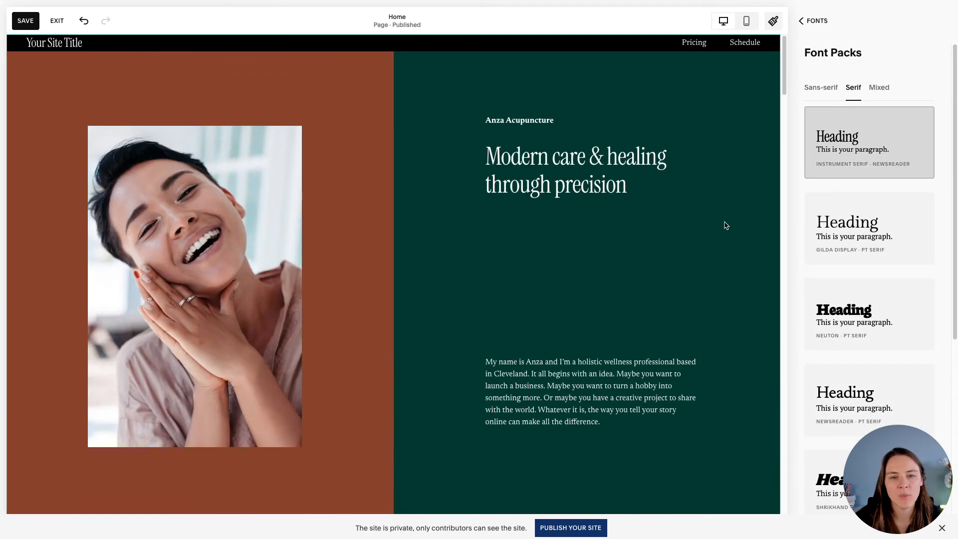
Open the Headings font settings and look through the available fonts, keeping the current heading font.
{"action": "left_click", "coordinate": [814, 22]}
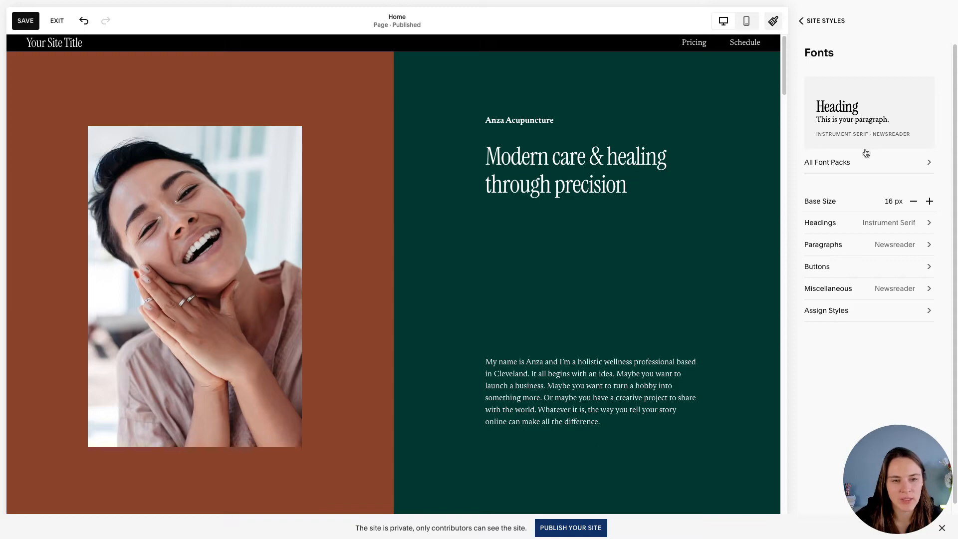
{"action": "left_click", "coordinate": [849, 227]}
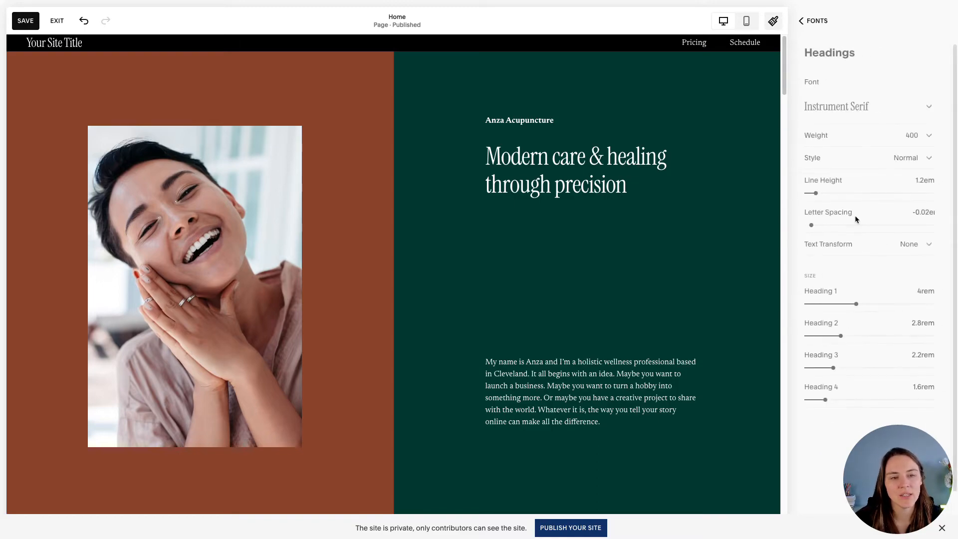
{"action": "left_click", "coordinate": [869, 103]}
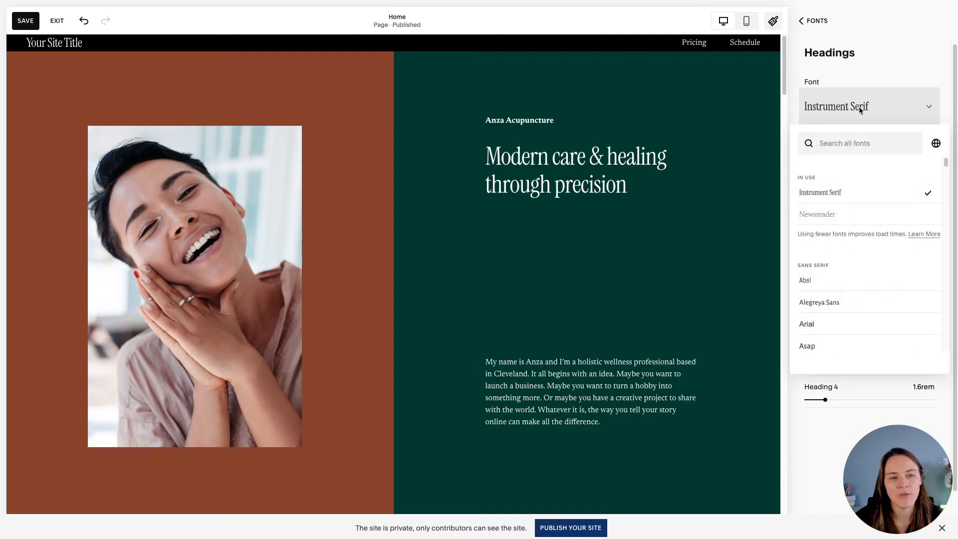
{"action": "scroll", "coordinate": [852, 251], "scroll_direction": "down", "scroll_amount": 15}
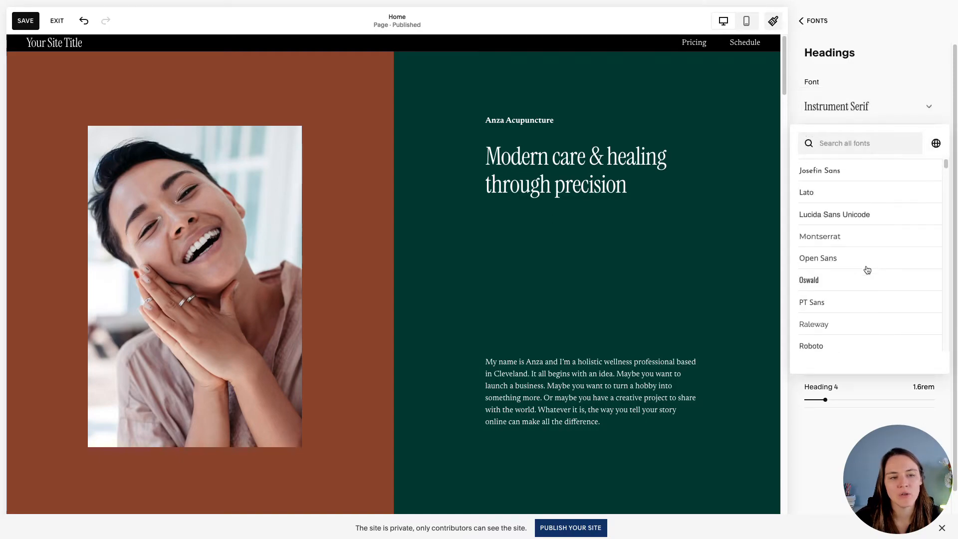
{"action": "scroll", "coordinate": [874, 271], "scroll_direction": "down", "scroll_amount": 20}
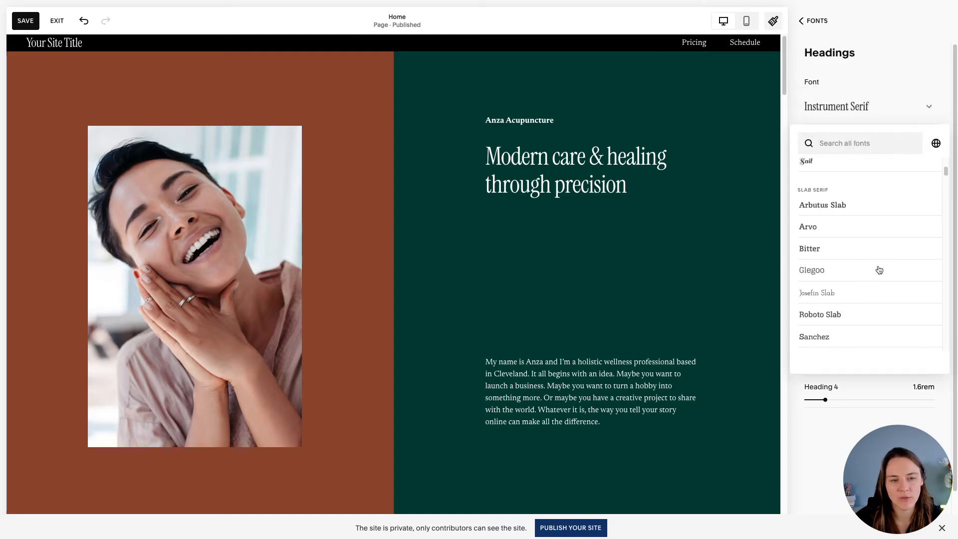
{"action": "scroll", "coordinate": [878, 271], "scroll_direction": "down", "scroll_amount": 15}
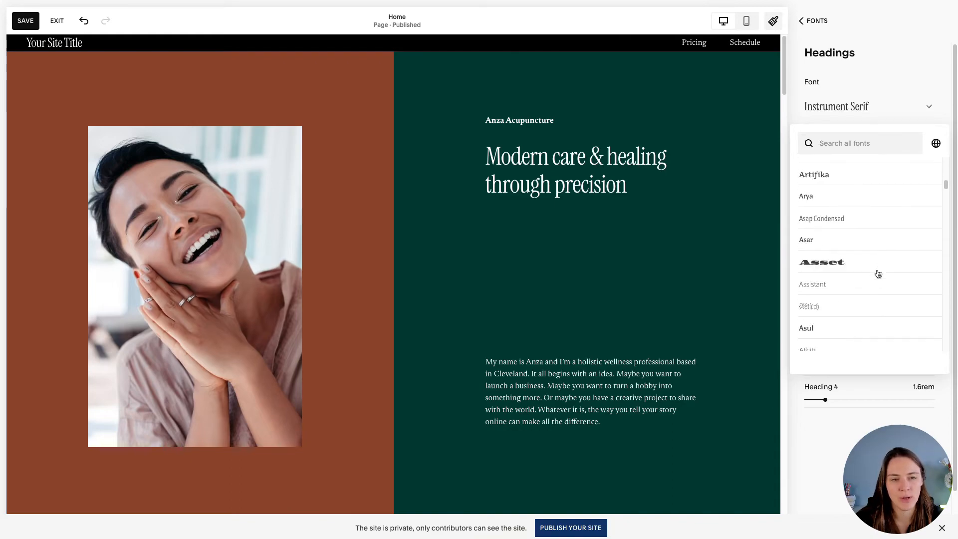
{"action": "scroll", "coordinate": [878, 273], "scroll_direction": "down", "scroll_amount": 12}
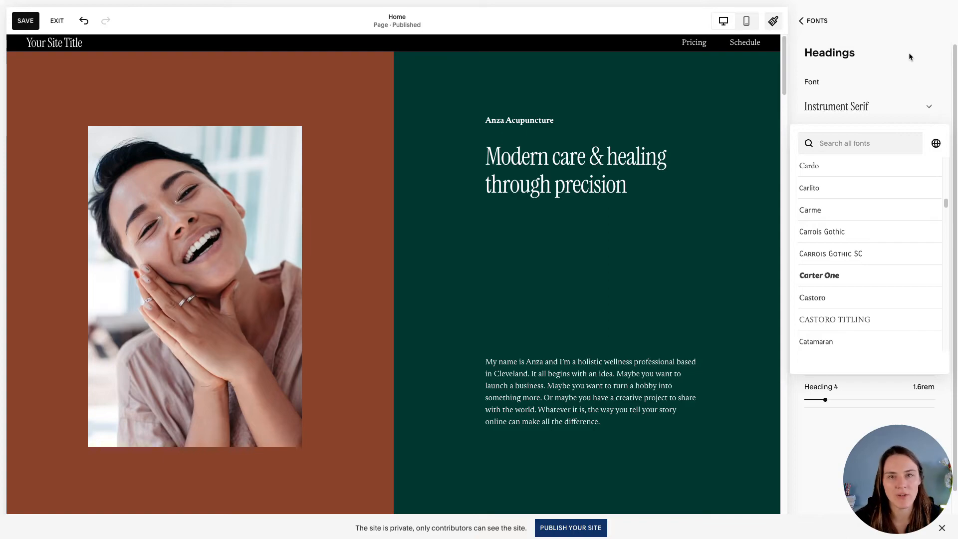
{"action": "left_click", "coordinate": [914, 63]}
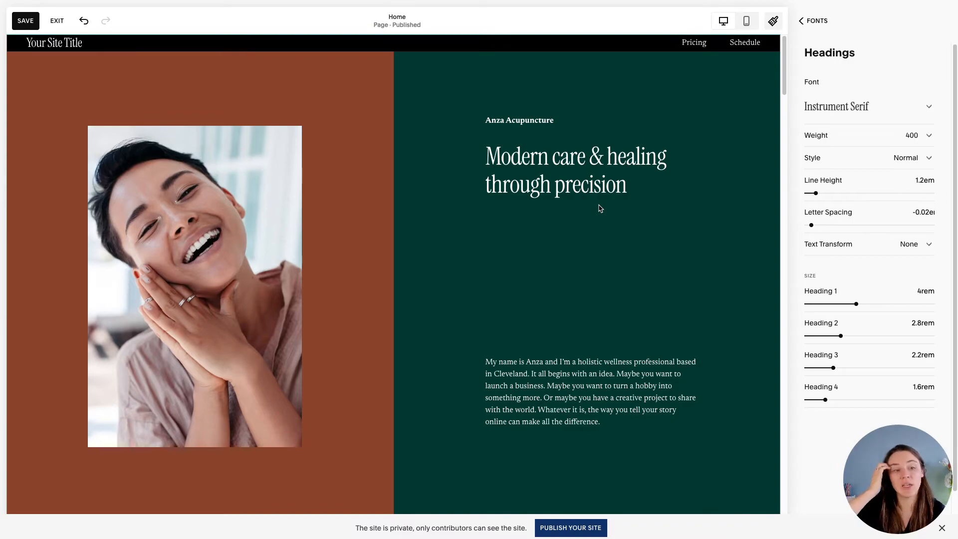
Try Capitalize as the headings' text transform and change it to Uppercase.
{"action": "left_click", "coordinate": [868, 249]}
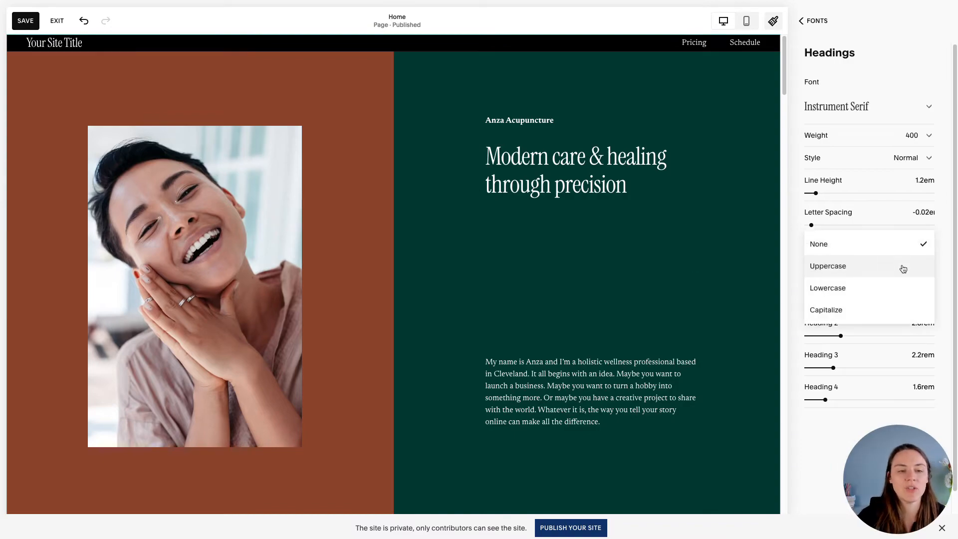
{"action": "left_click", "coordinate": [853, 311]}
{"action": "left_click", "coordinate": [862, 241]}
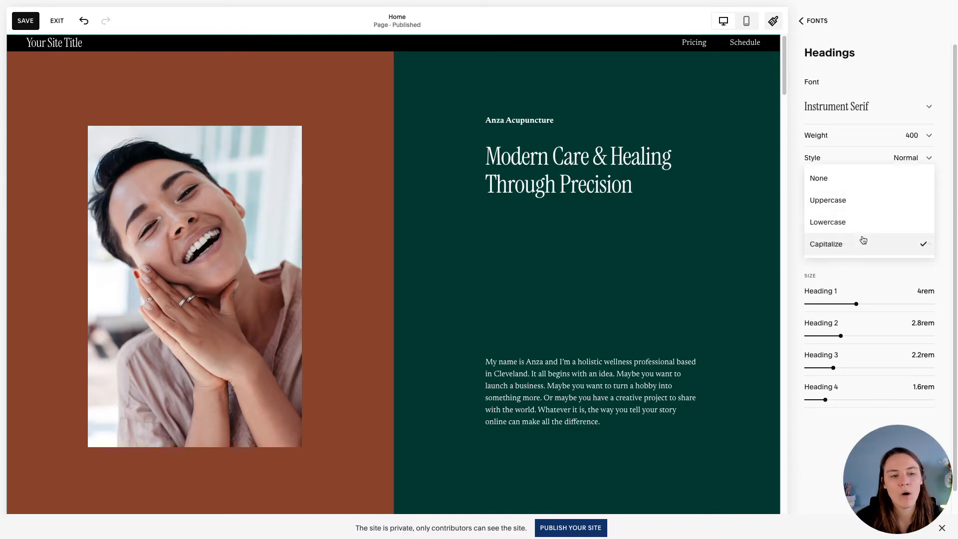
{"action": "left_click", "coordinate": [858, 202]}
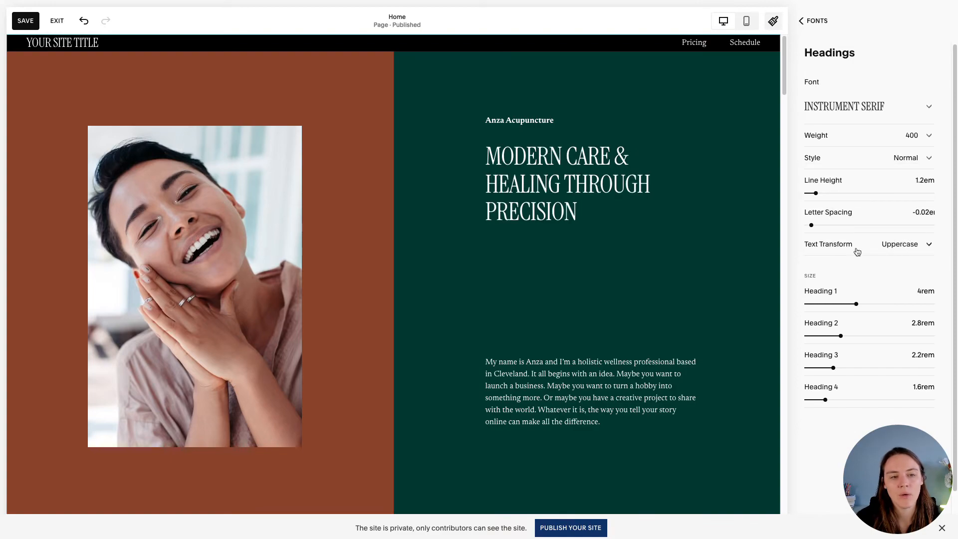
Set the headings' text transform to None, save the site styles and exit the page editor.
{"action": "left_click", "coordinate": [855, 244]}
{"action": "left_click", "coordinate": [855, 222]}
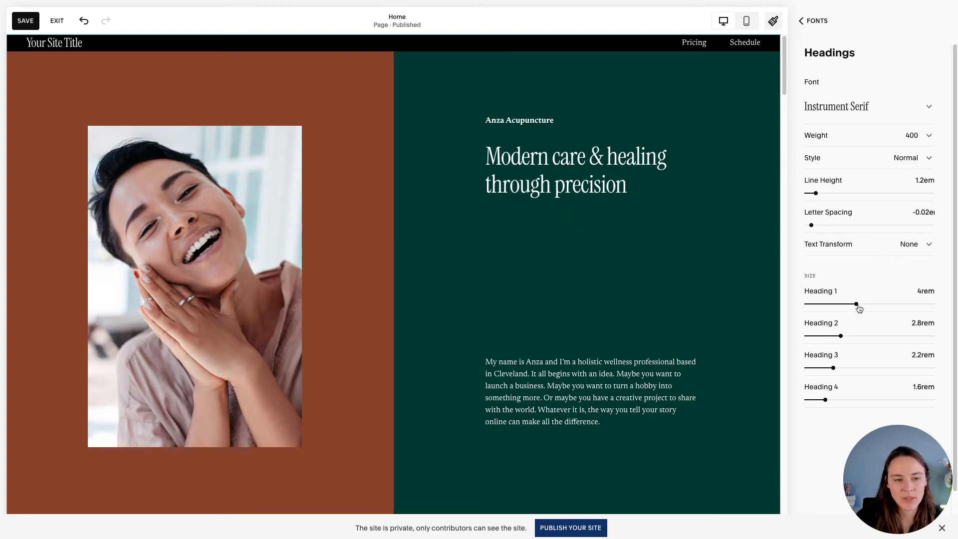
{"action": "left_click_drag", "start_coordinate": [858, 308], "coordinate": [853, 307]}
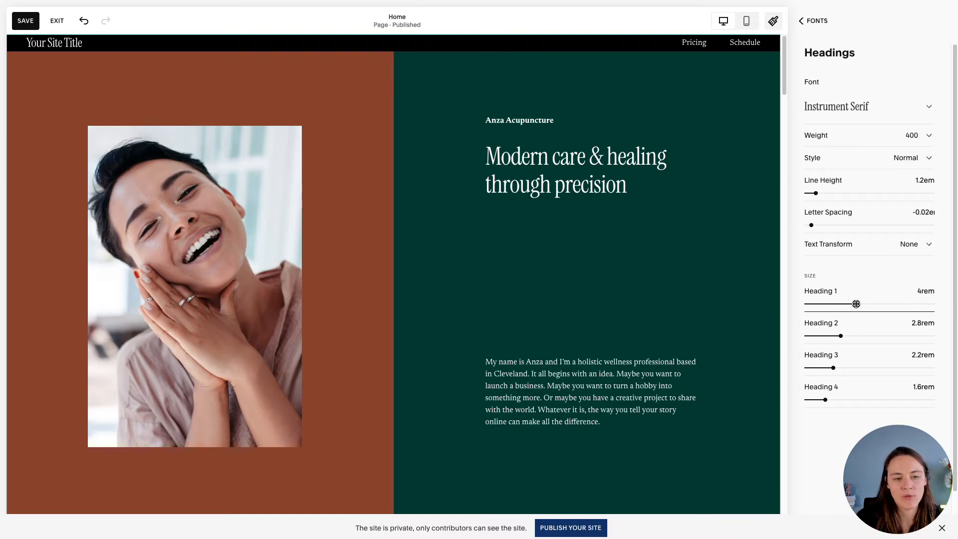
{"action": "scroll", "coordinate": [645, 317], "scroll_direction": "down", "scroll_amount": 4}
{"action": "scroll", "coordinate": [650, 320], "scroll_direction": "up", "scroll_amount": 4}
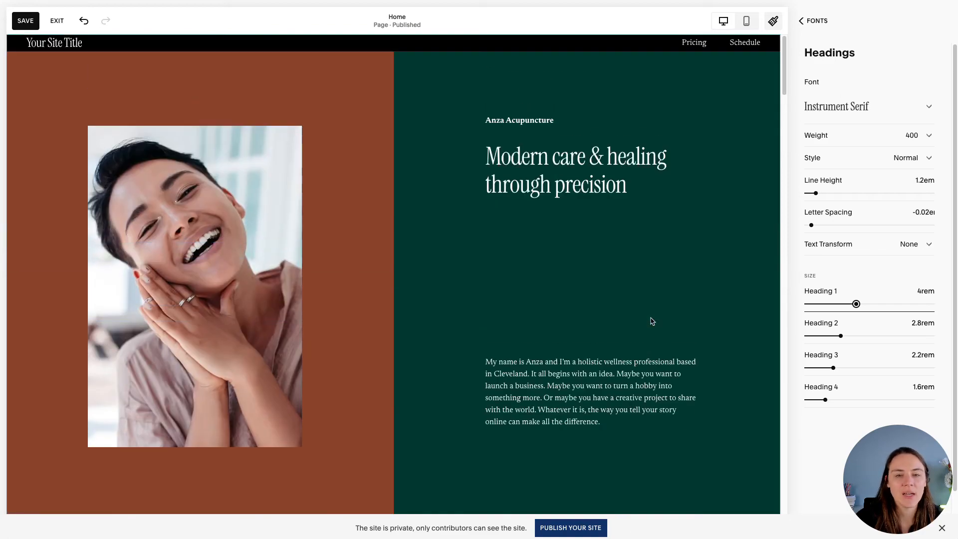
{"action": "left_click", "coordinate": [27, 20]}
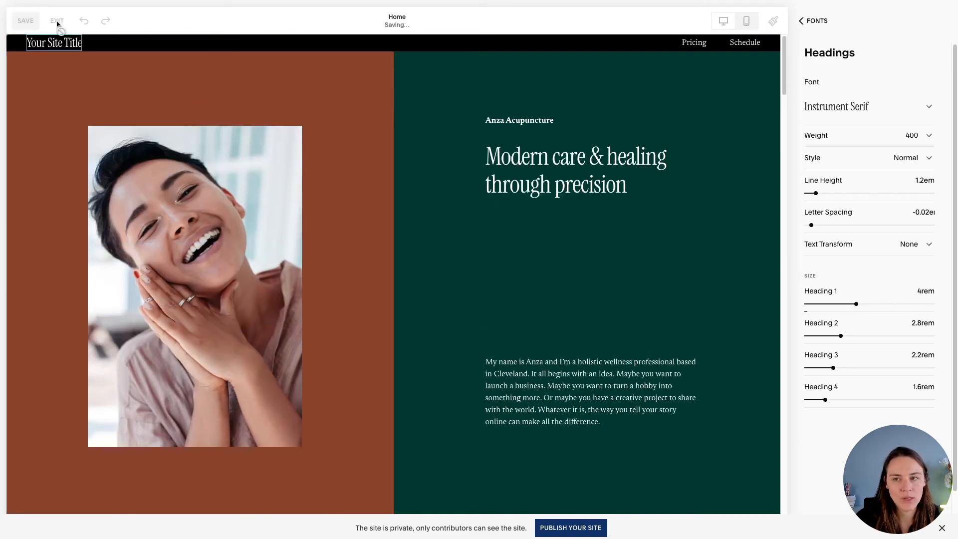
{"action": "left_click", "coordinate": [57, 21]}
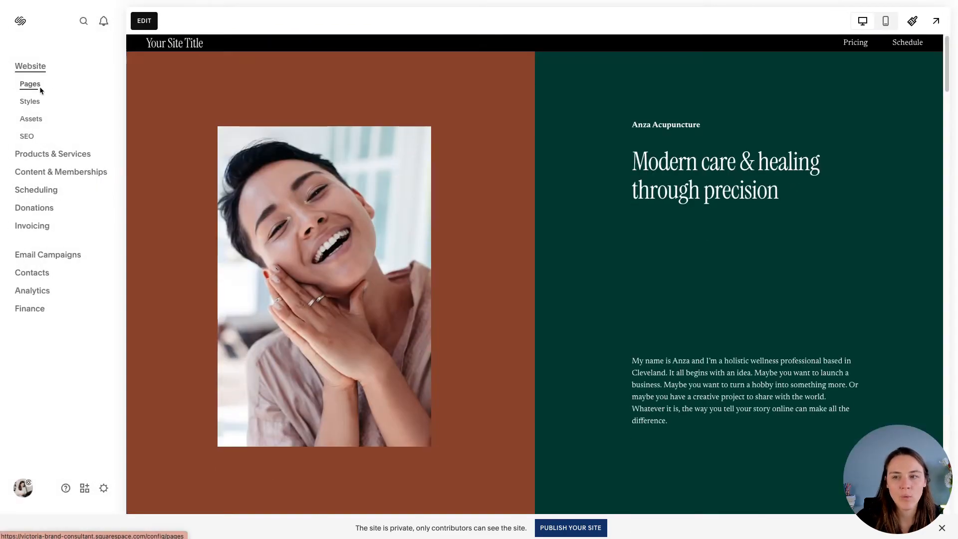
Create a new page under Not Linked and name it "Brand Board / Style Manual / Vibe Test".
{"action": "left_click", "coordinate": [41, 88]}
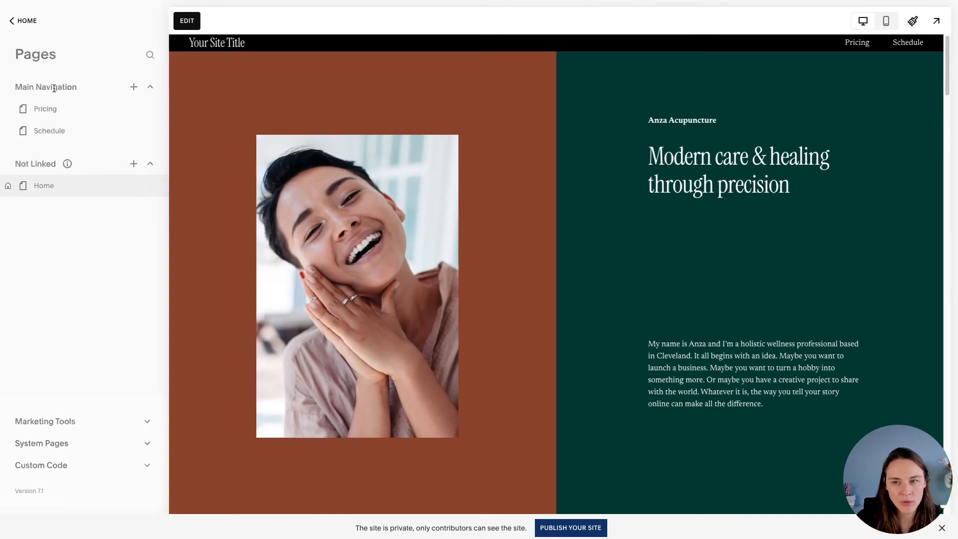
{"action": "left_click", "coordinate": [133, 164]}
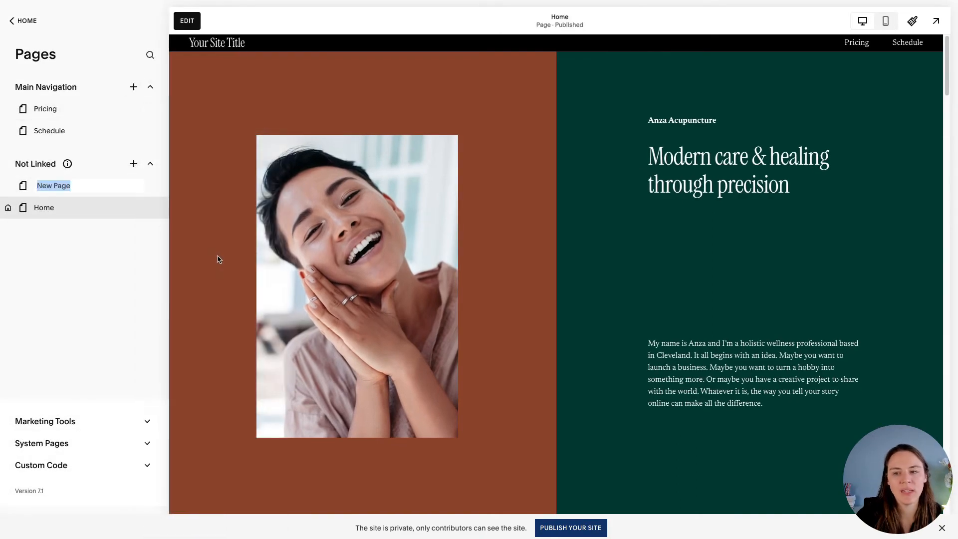
{"action": "type", "text": "Brand Boar"}
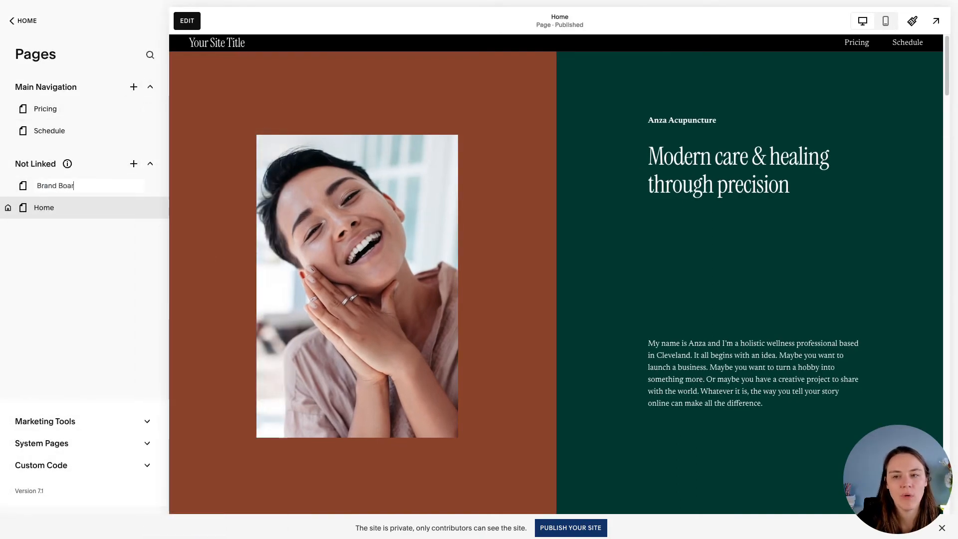
{"action": "type", "text": "d / Style Manual /"}
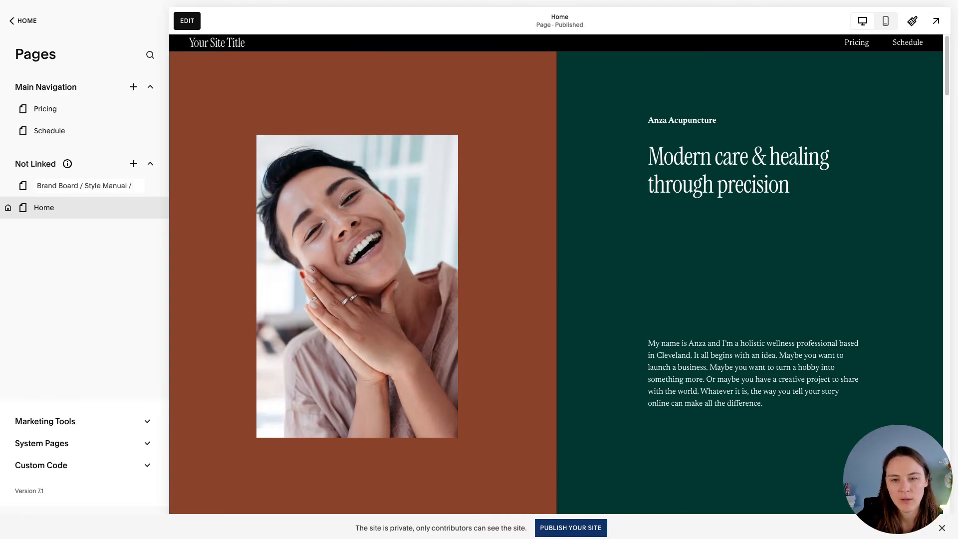
{"action": "type", "text": " Vibe"}
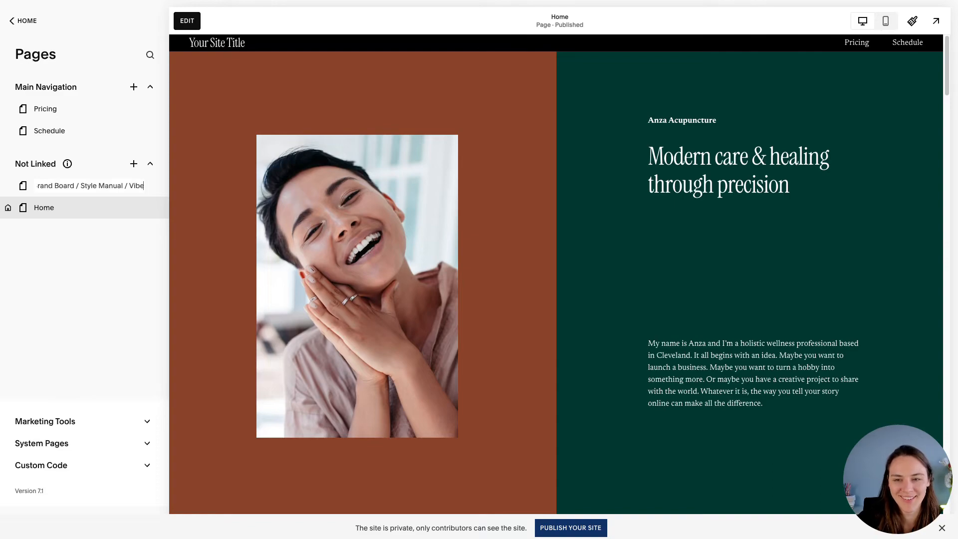
{"action": "type", "text": " Test"}
{"action": "key", "text": "Return"}
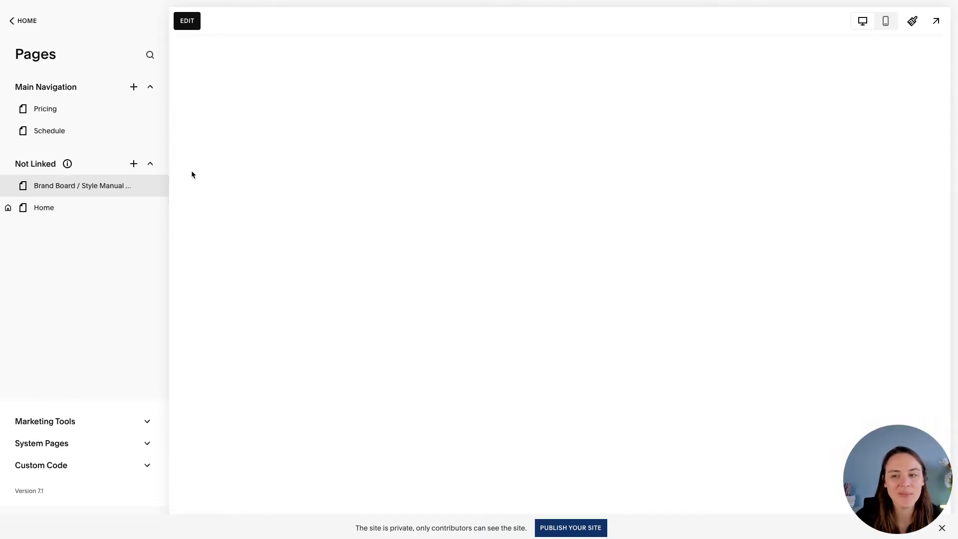
{"action": "left_click", "coordinate": [187, 20]}
{"action": "left_click", "coordinate": [468, 149]}
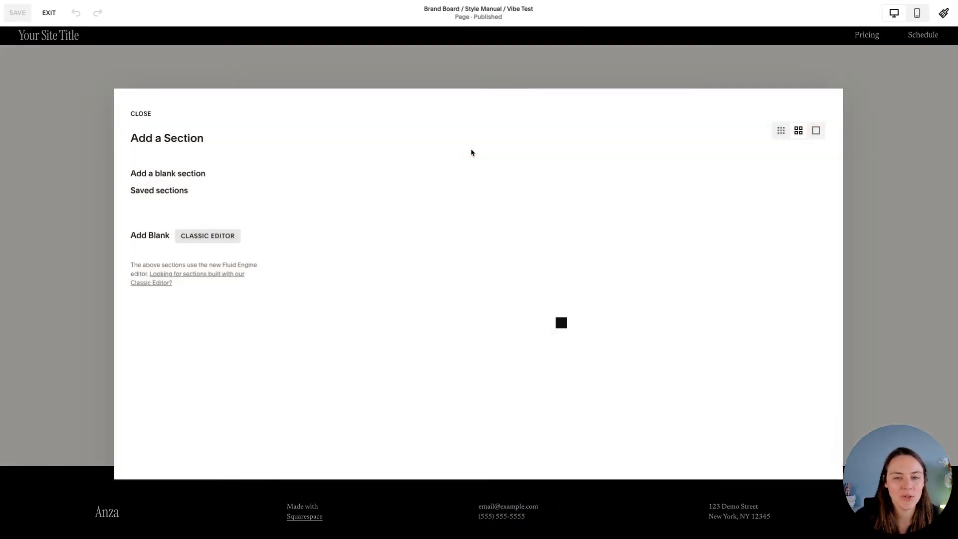
{"action": "left_click", "coordinate": [193, 174]}
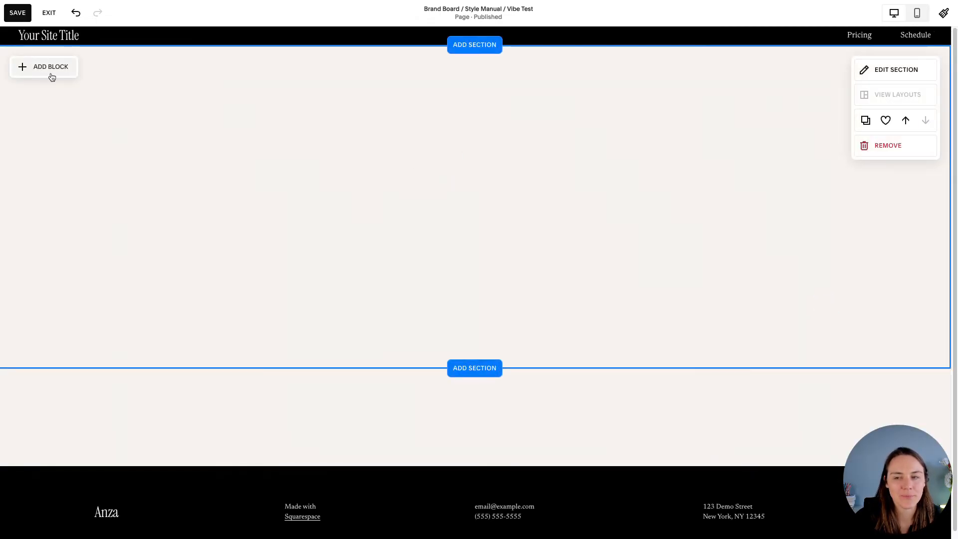
{"action": "left_click", "coordinate": [76, 13]}
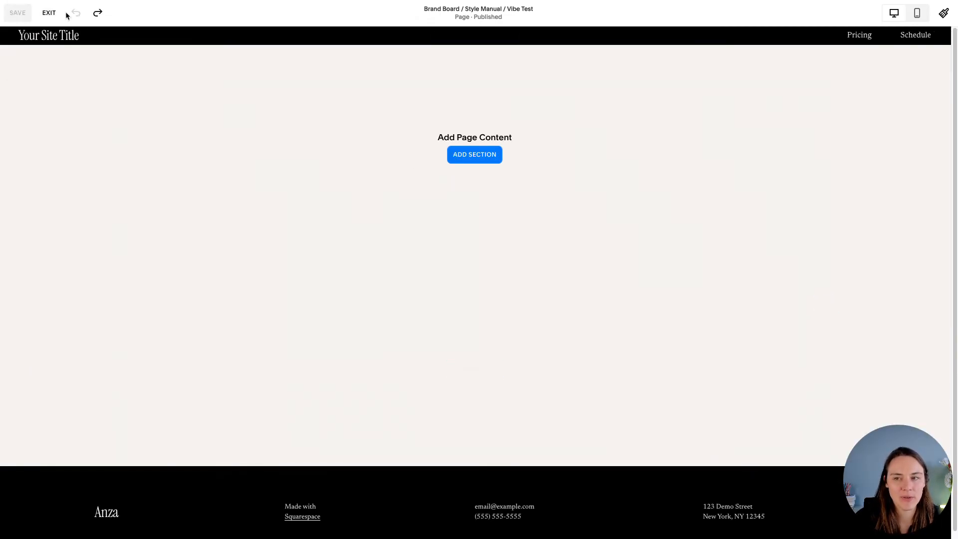
{"action": "left_click", "coordinate": [49, 13]}
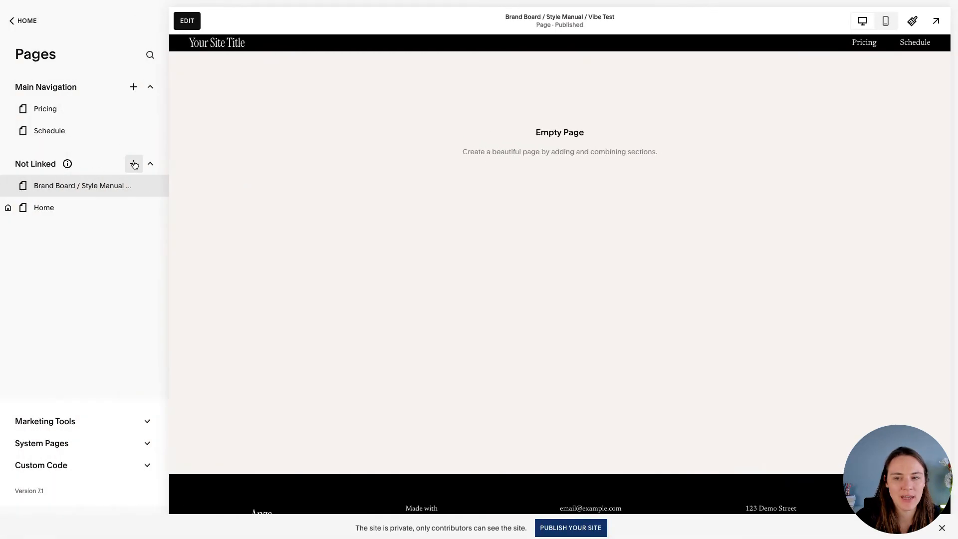
{"action": "left_click", "coordinate": [134, 166]}
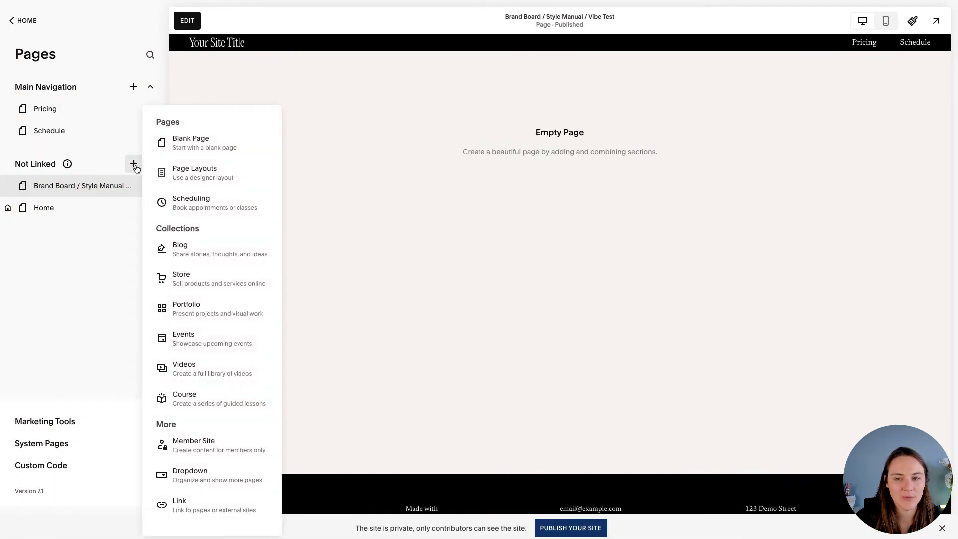
{"action": "left_click", "coordinate": [103, 189]}
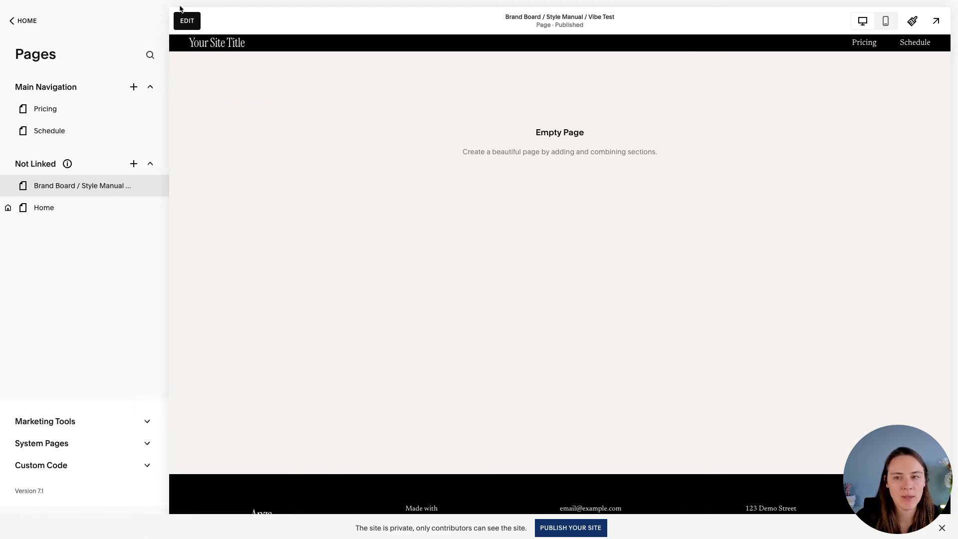
Add a blank section to the Brand Board page and place a text block near the section's upper middle.
{"action": "left_click", "coordinate": [191, 26]}
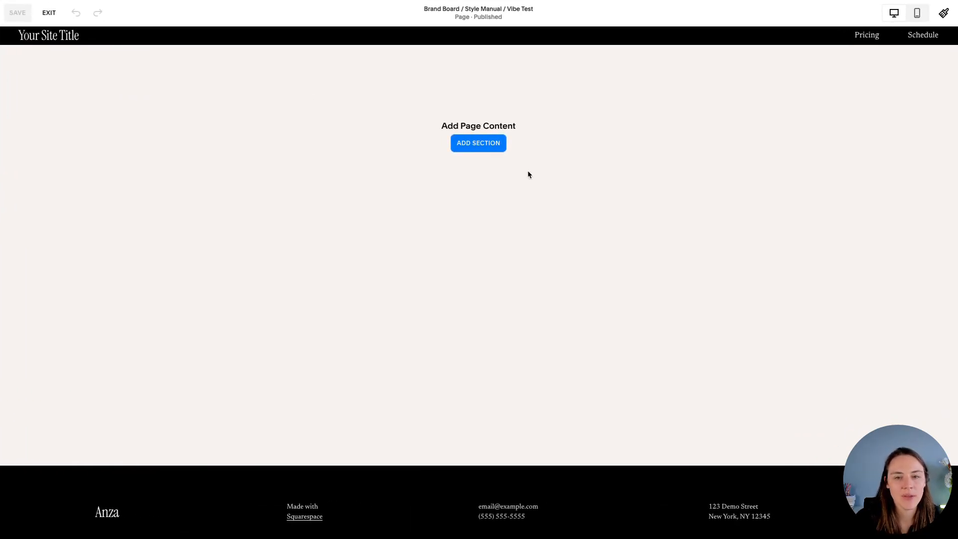
{"action": "left_click", "coordinate": [473, 142]}
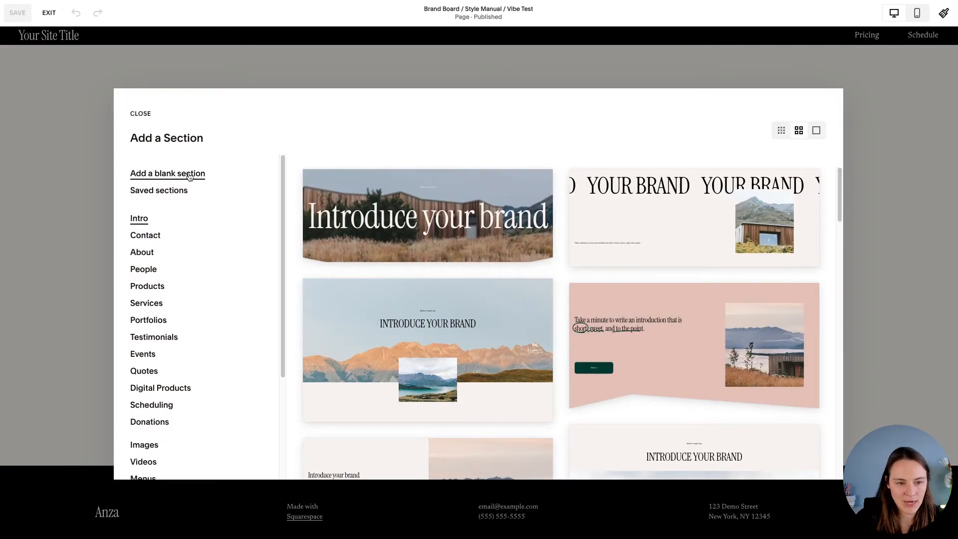
{"action": "left_click", "coordinate": [189, 175]}
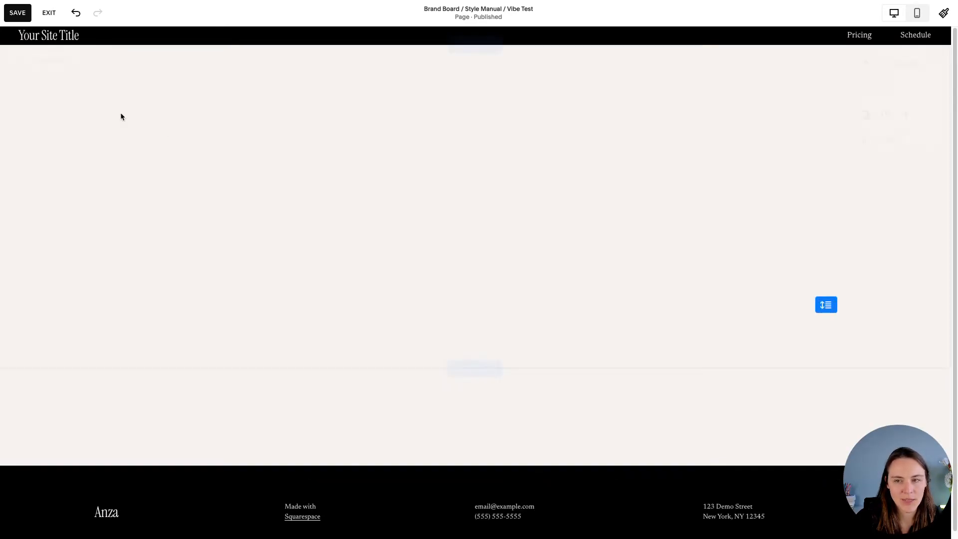
{"action": "left_click", "coordinate": [48, 67]}
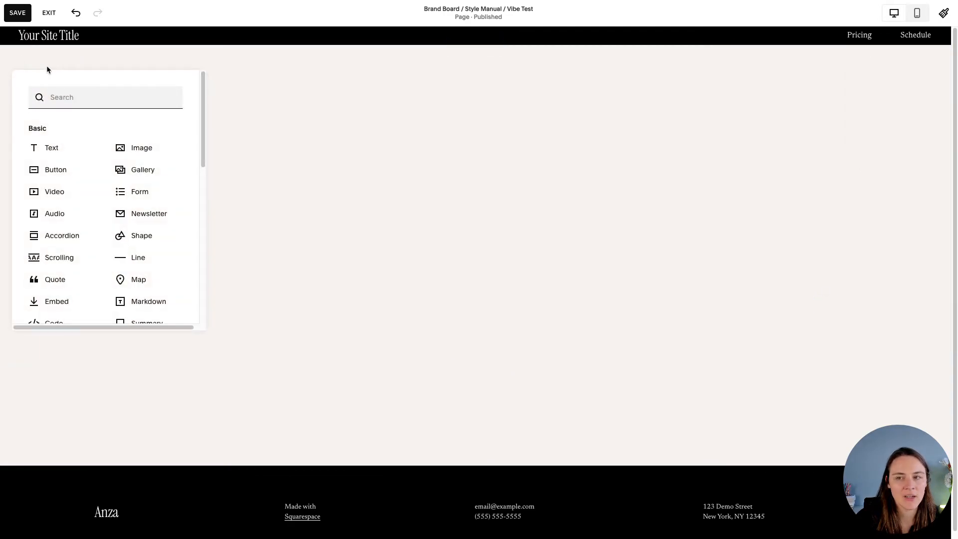
{"action": "left_click", "coordinate": [65, 149]}
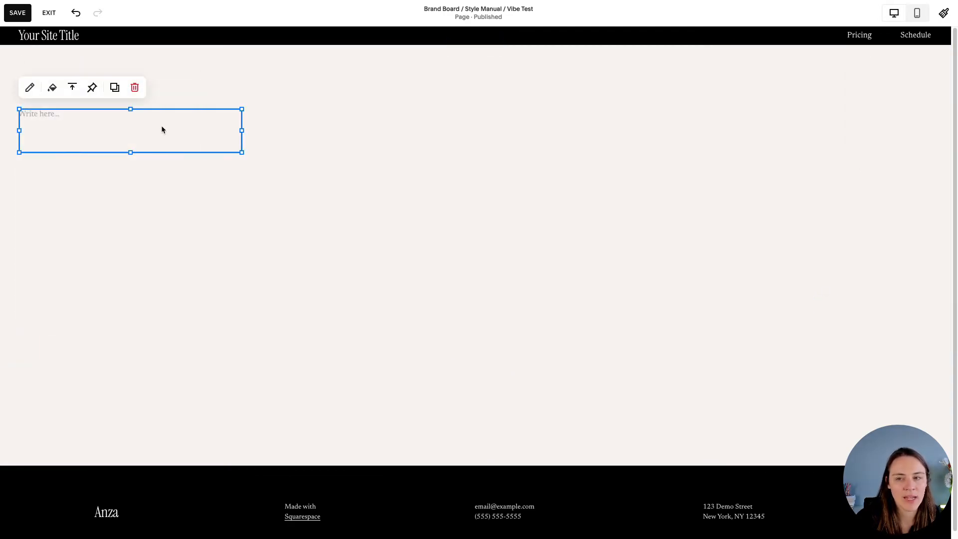
{"action": "left_click_drag", "start_coordinate": [162, 130], "coordinate": [399, 131]}
Enter "This is my beautiful headline 1" as the first line of the text block.
{"action": "left_click", "coordinate": [270, 118]}
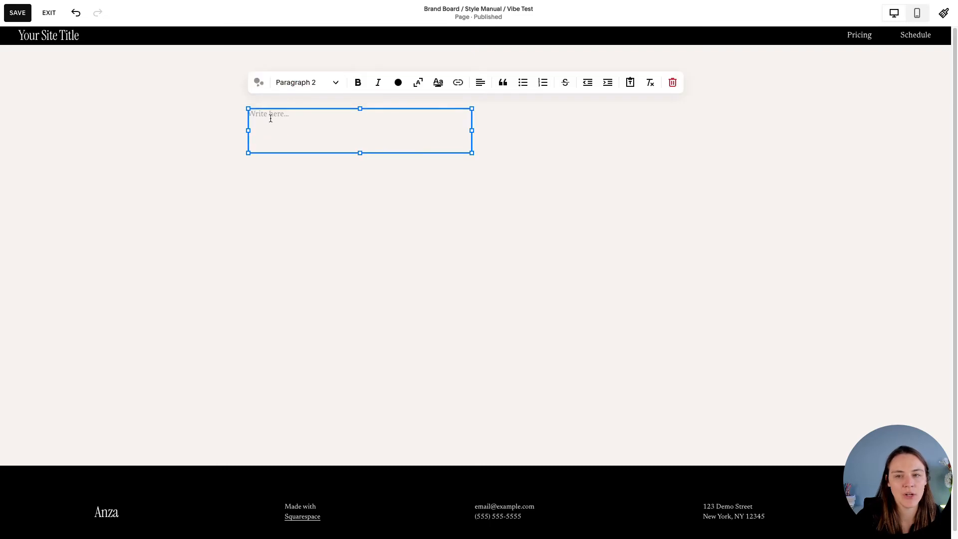
{"action": "type", "text": "This"}
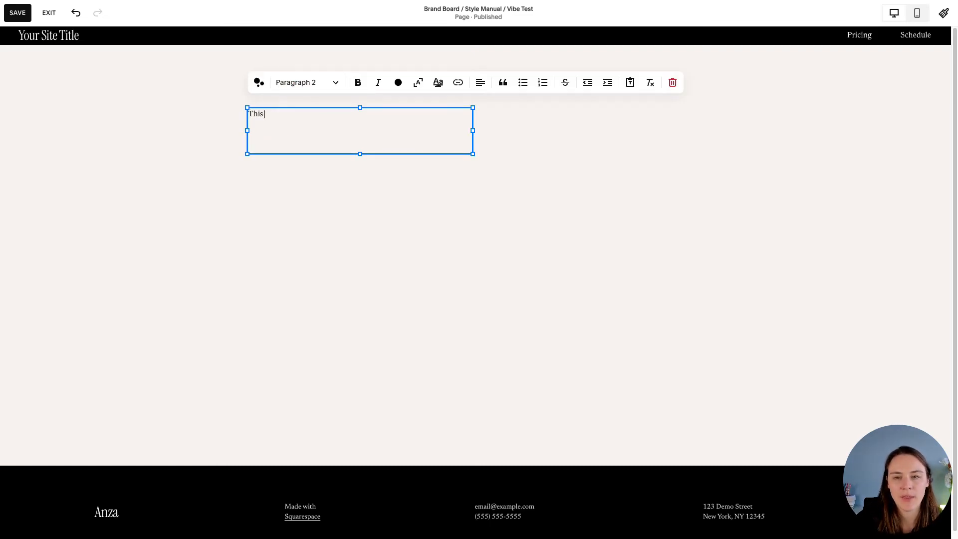
{"action": "type", "text": " is my beautfi"}
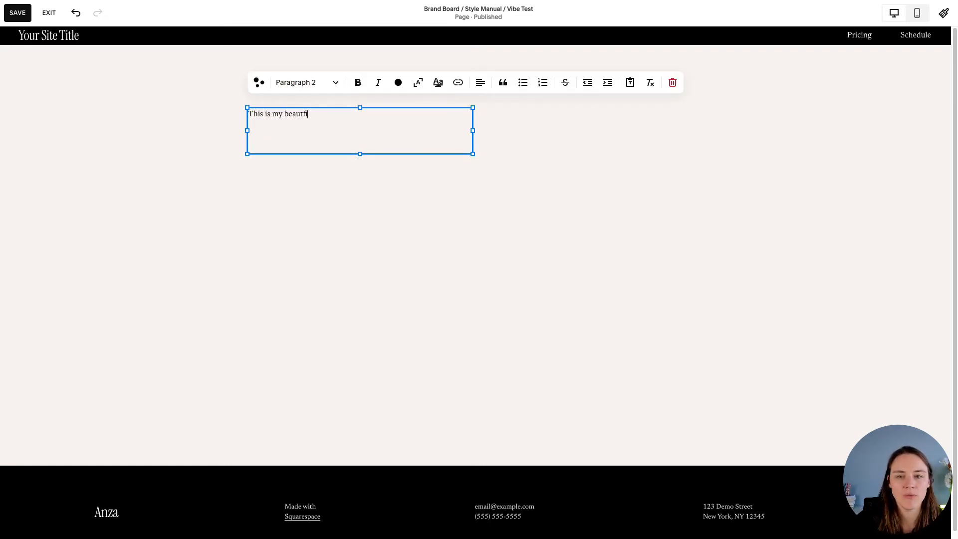
{"action": "key", "text": "BackSpace"}
{"action": "key", "text": "BackSpace"}
{"action": "type", "text": "iful headline 1"}
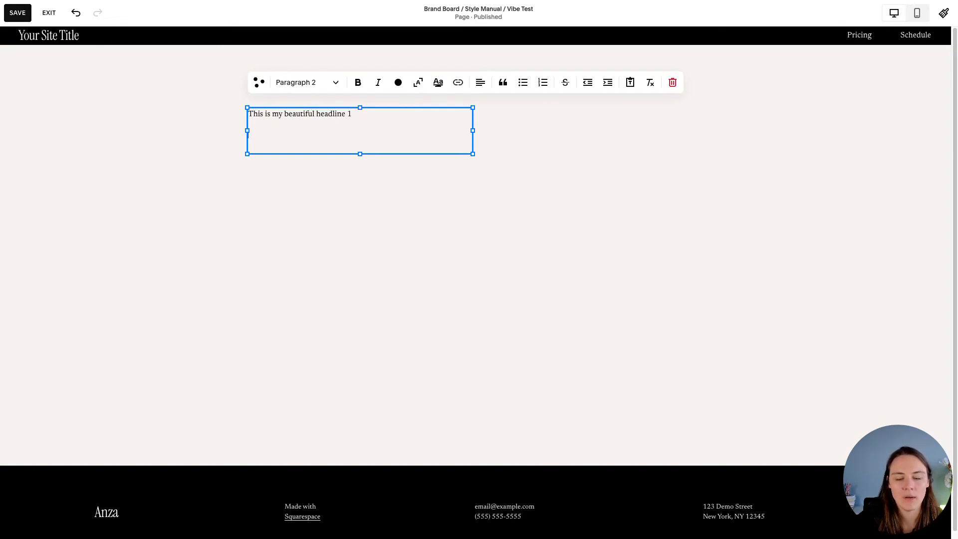
Add the second line "In this headline 2, I tell you more about the stuff I do" to the text block.
{"action": "type", "text": " this headline 2, I t"}
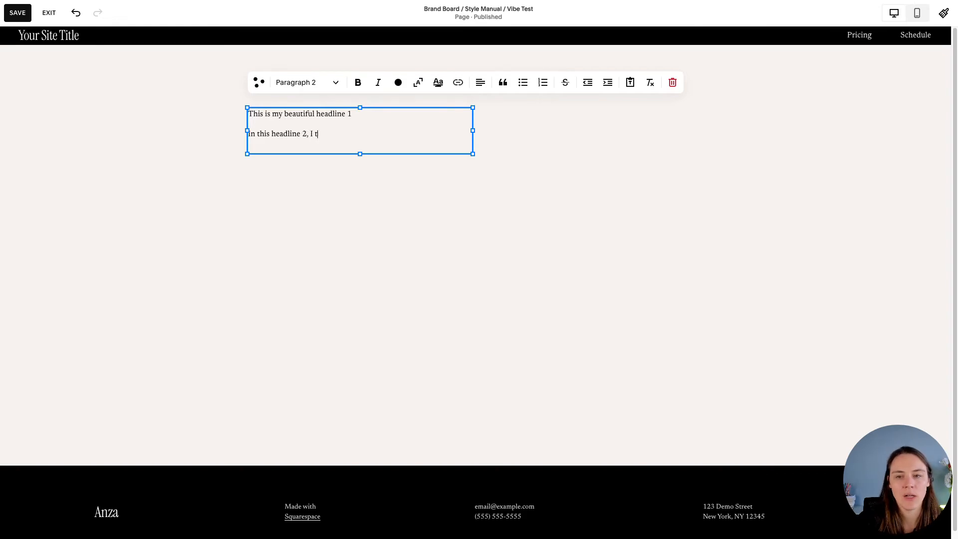
{"action": "type", "text": "re about"}
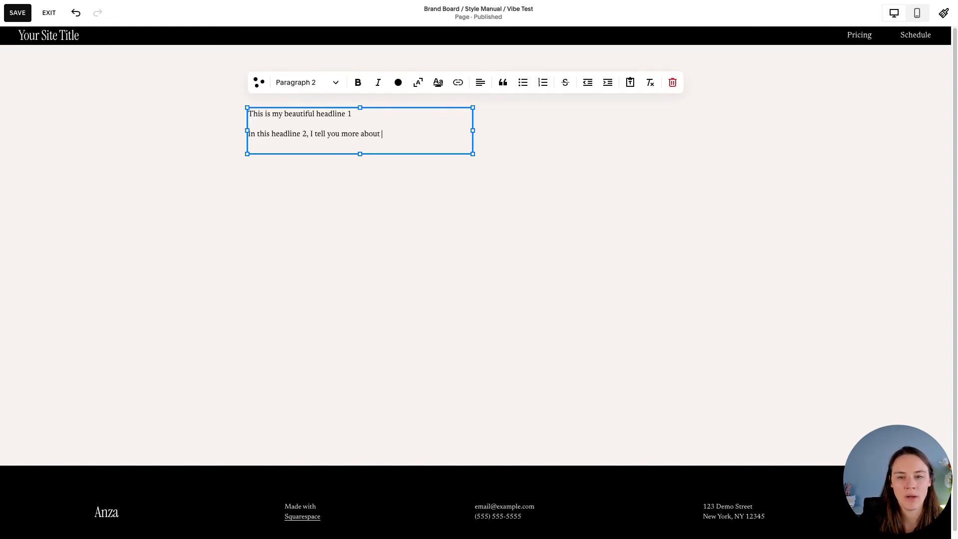
{"action": "type", "text": " the stuff I d"}
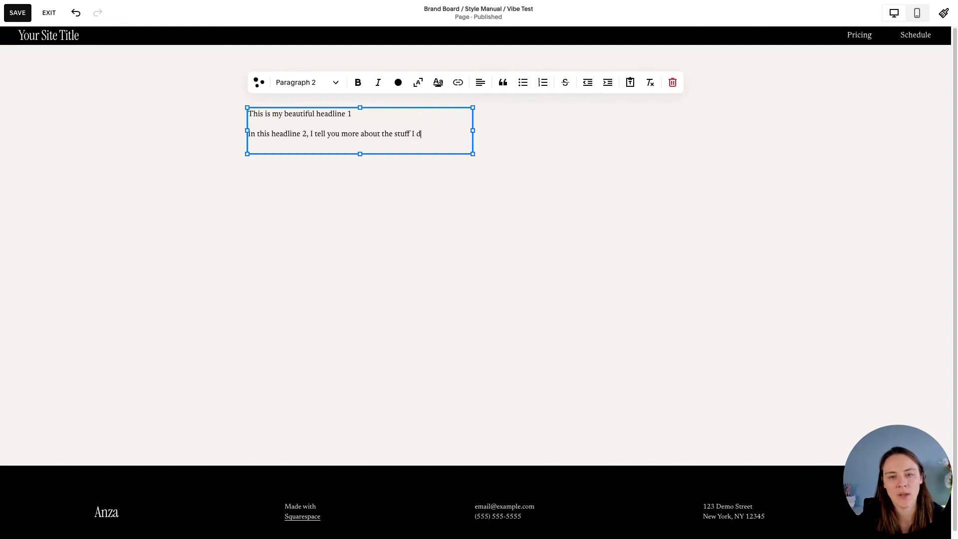
{"action": "type", "text": "o"}
Add the third line "Headline 3 is smaller, but still mighty" to the text block.
{"action": "key", "text": "Return"}
{"action": "type", "text": "Hea"}
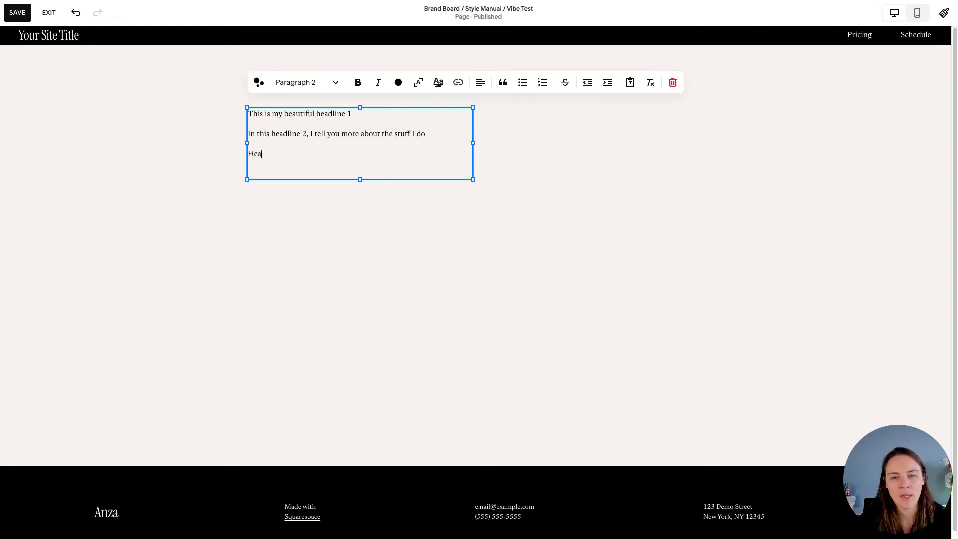
{"action": "type", "text": "dline 4 3 is "}
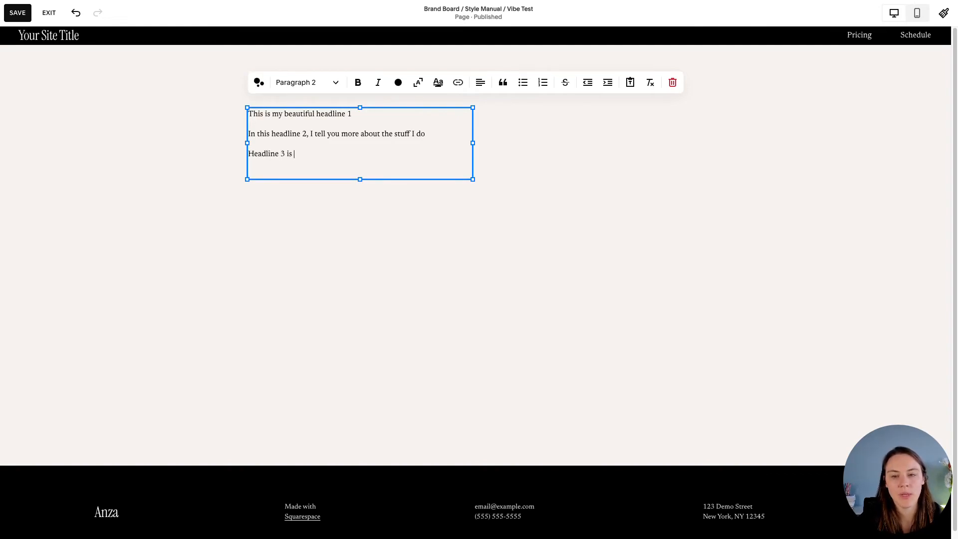
{"action": "type", "text": "smaller, but still mighty"}
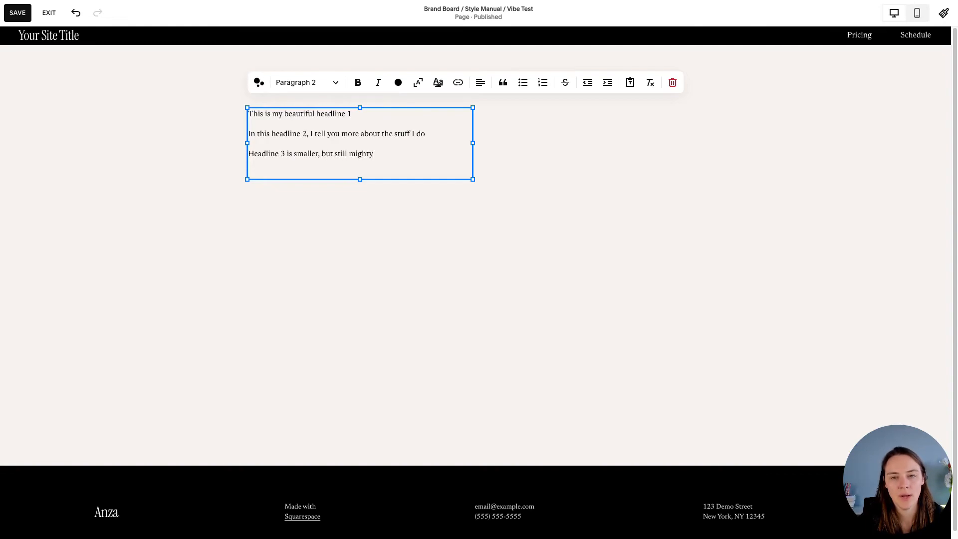
Add the fourth line "Oh an there's one more" to the text block.
{"action": "key", "text": "Return"}
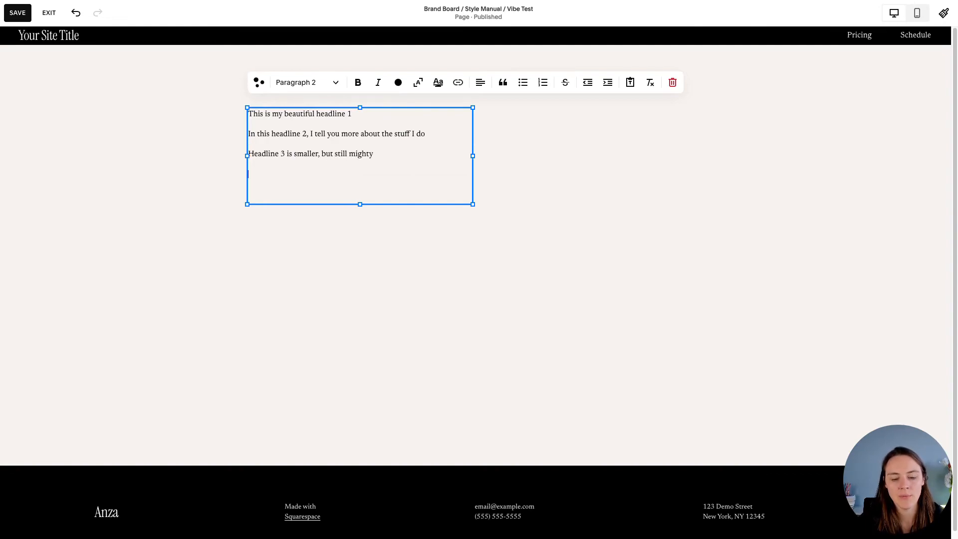
{"action": "type", "text": "Oh th"}
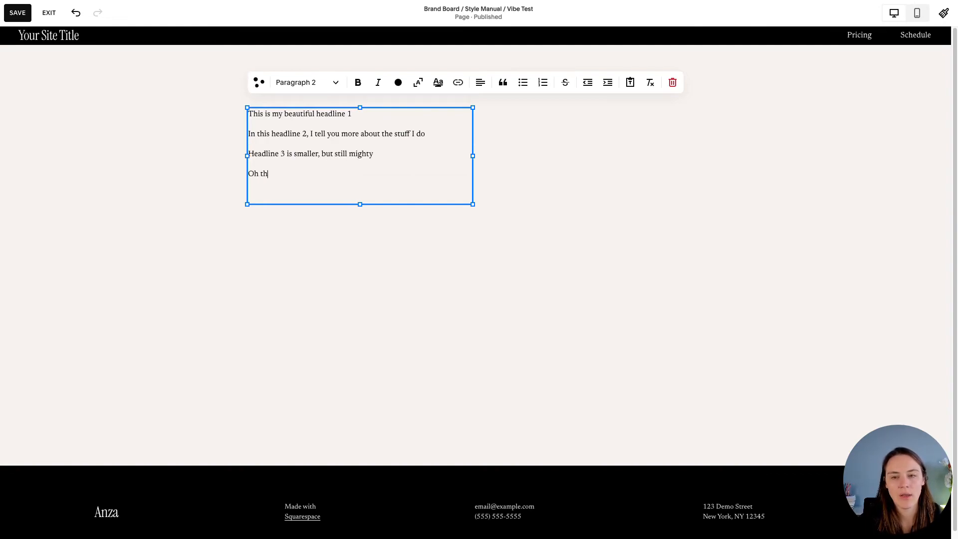
{"action": "type", "text": " there's one "}
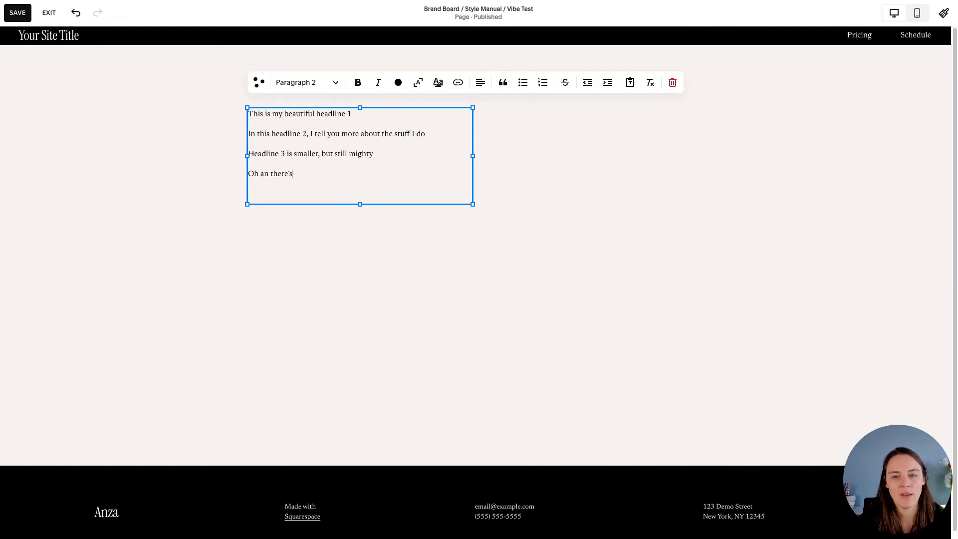
{"action": "type", "text": "more"}
{"action": "key", "text": "Return"}
{"action": "key", "text": "Return"}
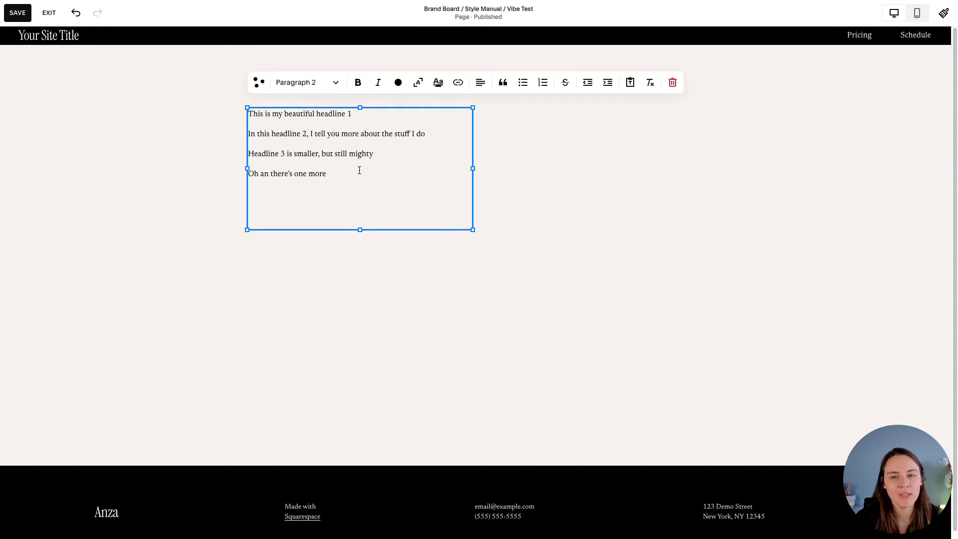
Format the first line as Heading 1 and widen the text block so the headline fits on one line.
{"action": "triple_click", "coordinate": [316, 115]}
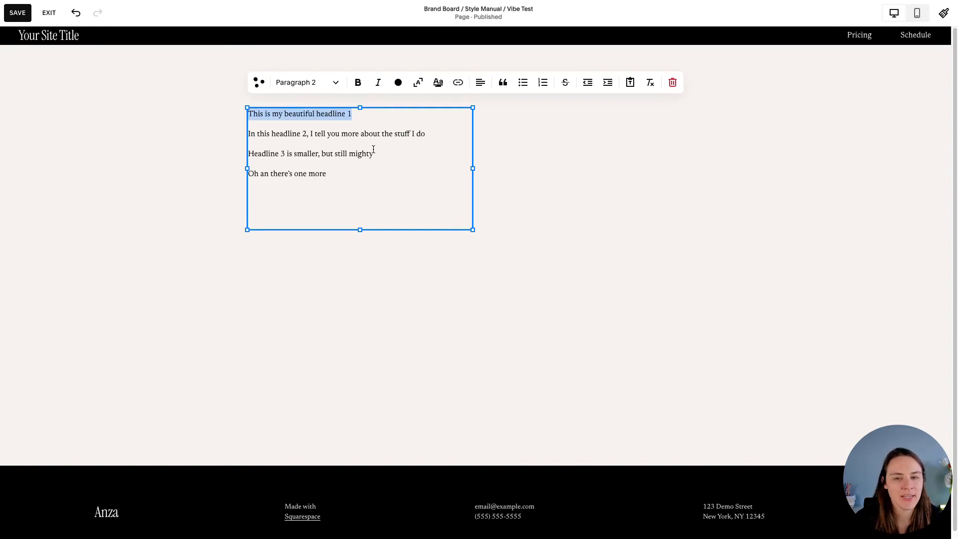
{"action": "left_click", "coordinate": [318, 86]}
{"action": "left_click", "coordinate": [312, 109]}
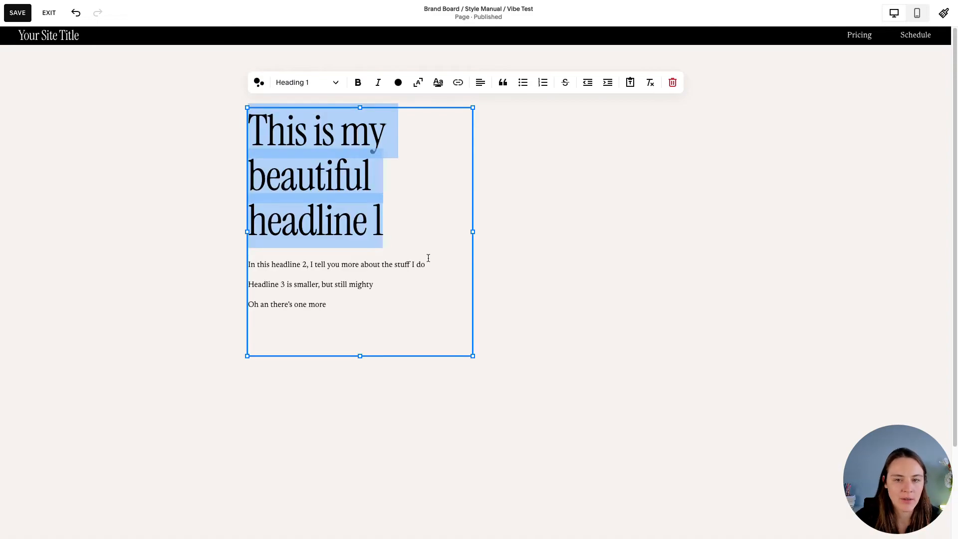
{"action": "left_click_drag", "start_coordinate": [472, 232], "coordinate": [597, 250]}
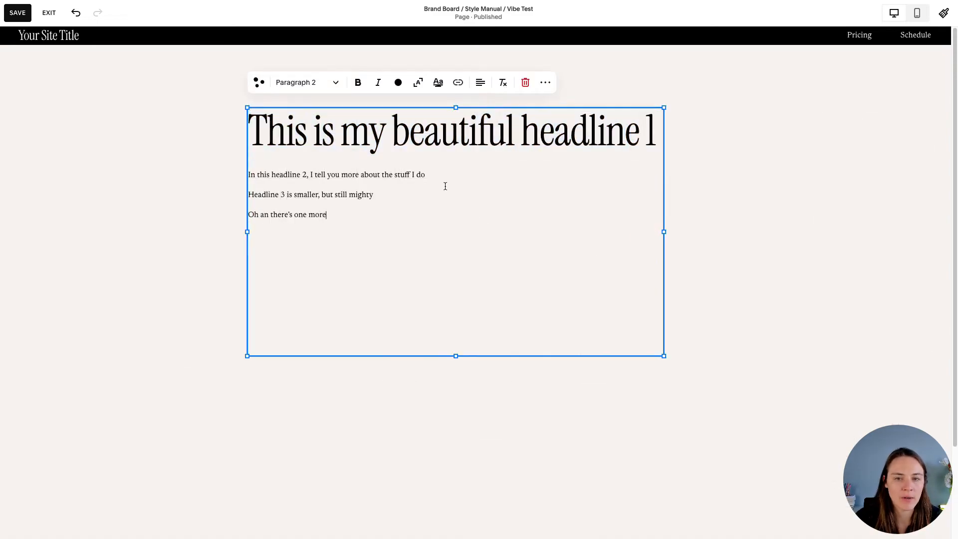
Format the second line of the text block as Heading 2 and the third line as Heading 3.
{"action": "left_click_drag", "start_coordinate": [438, 175], "coordinate": [242, 173]}
{"action": "left_click", "coordinate": [299, 83]}
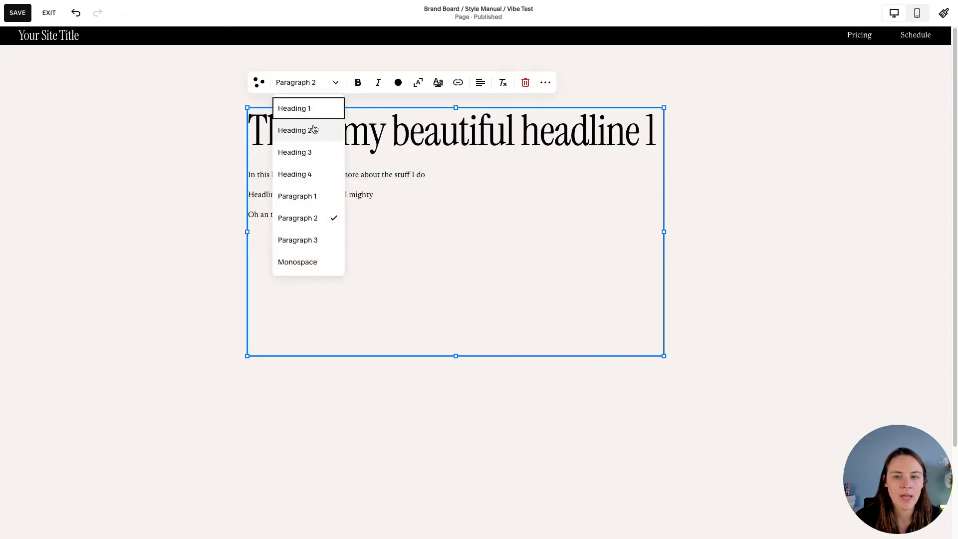
{"action": "left_click", "coordinate": [314, 129]}
{"action": "left_click_drag", "start_coordinate": [375, 254], "coordinate": [230, 256]}
{"action": "left_click", "coordinate": [298, 80]}
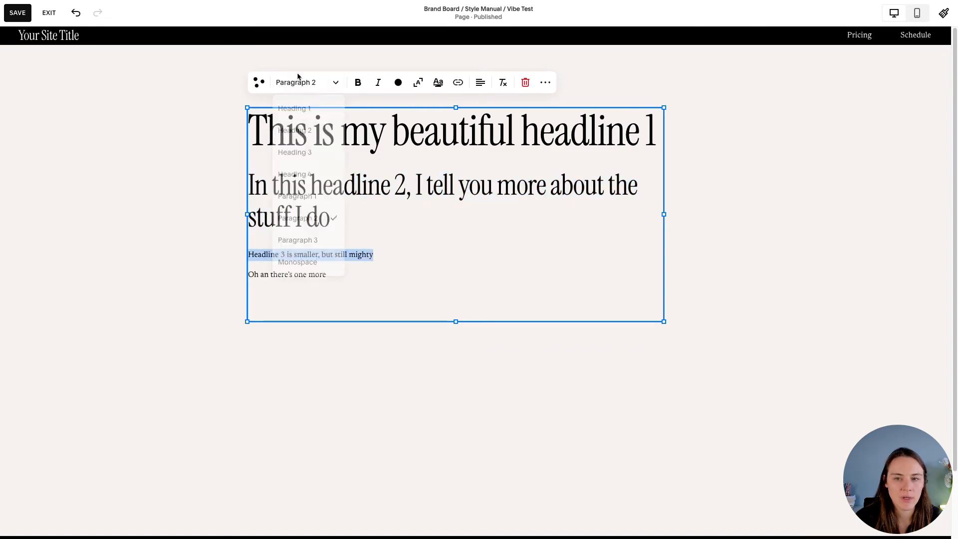
{"action": "left_click", "coordinate": [301, 152]}
Format the fourth line, "Oh an there's one more", as Heading 4.
{"action": "left_click", "coordinate": [327, 295]}
{"action": "left_click_drag", "start_coordinate": [326, 295], "coordinate": [245, 295]}
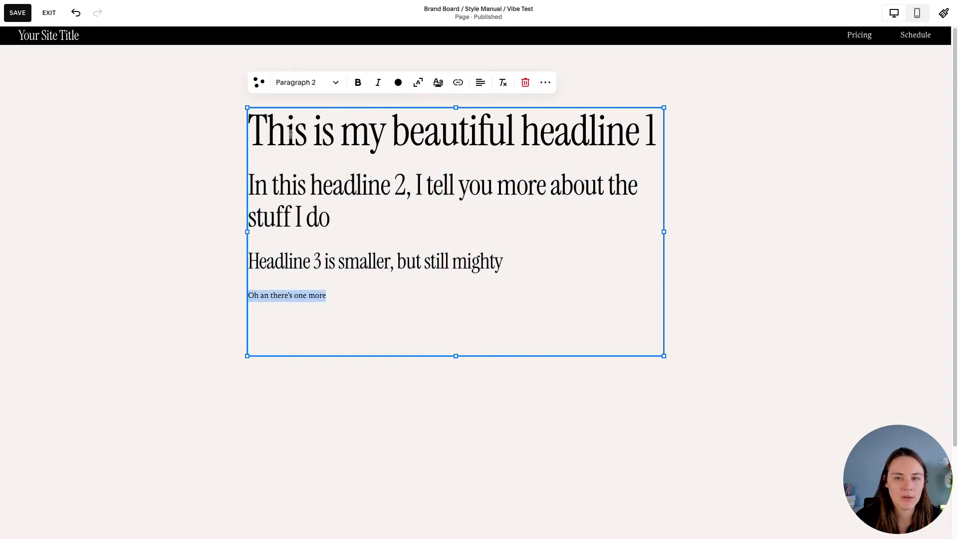
{"action": "left_click", "coordinate": [299, 83]}
{"action": "left_click", "coordinate": [309, 175]}
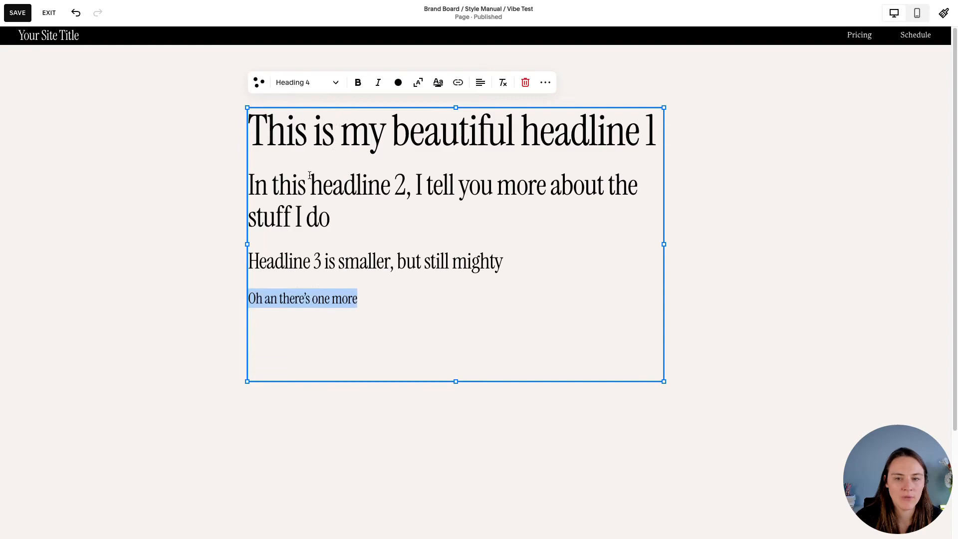
Remove the empty space below the fourth line so the text block ends directly beneath it.
{"action": "left_click", "coordinate": [692, 262]}
{"action": "left_click", "coordinate": [445, 375]}
{"action": "left_click_drag", "start_coordinate": [454, 381], "coordinate": [464, 320]}
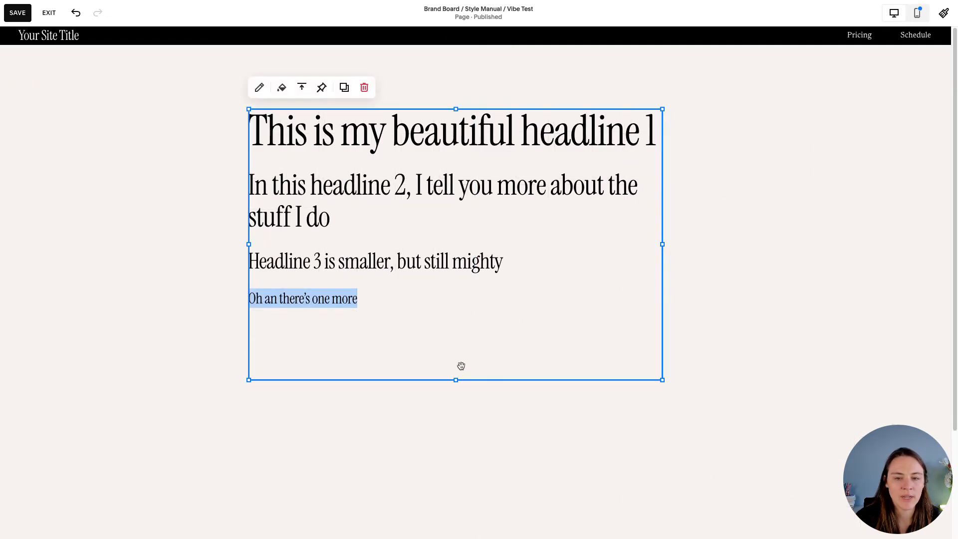
{"action": "left_click", "coordinate": [469, 332]}
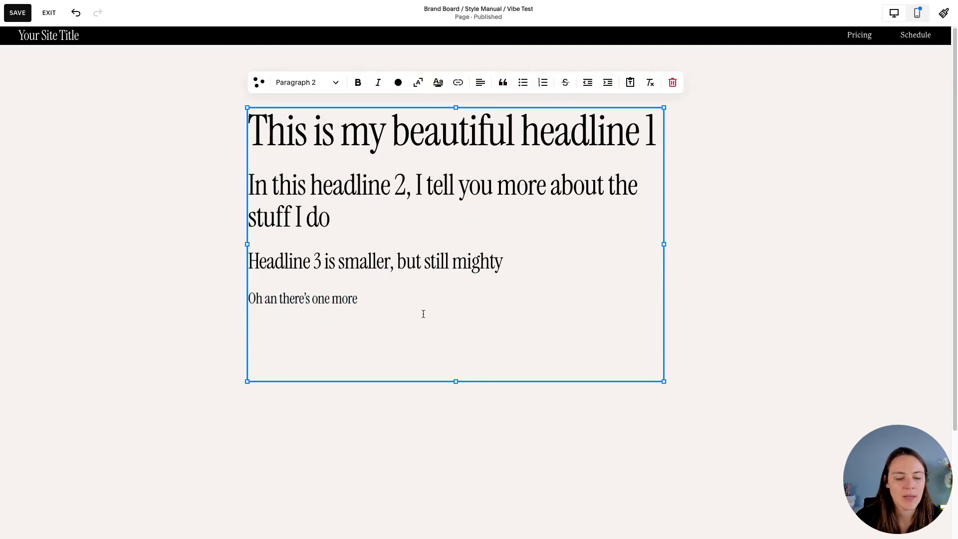
{"action": "key", "text": "BackSpace"}
{"action": "left_click", "coordinate": [863, 129]}
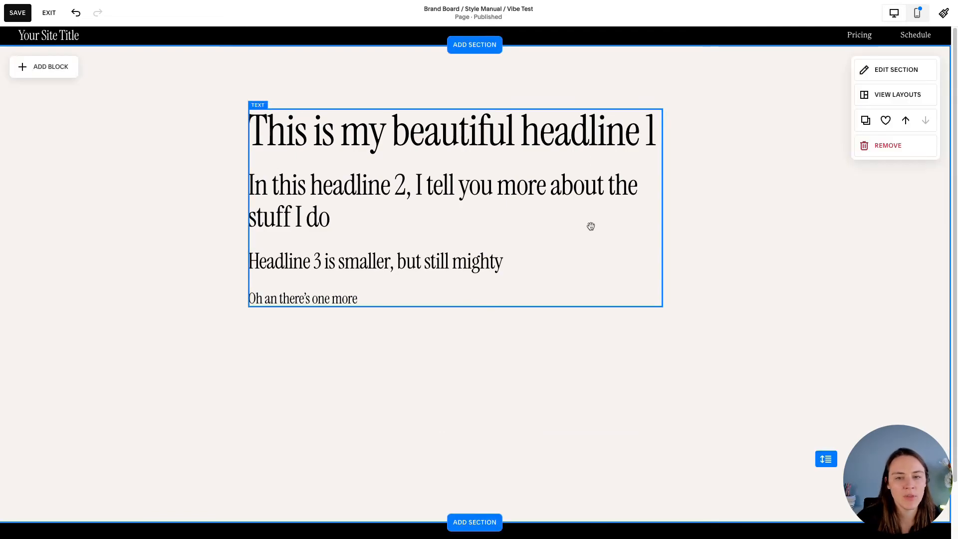
Duplicate the headline text block and place the copy directly below the original, aligned to its left edge.
{"action": "left_click", "coordinate": [591, 226]}
{"action": "left_click", "coordinate": [342, 86]}
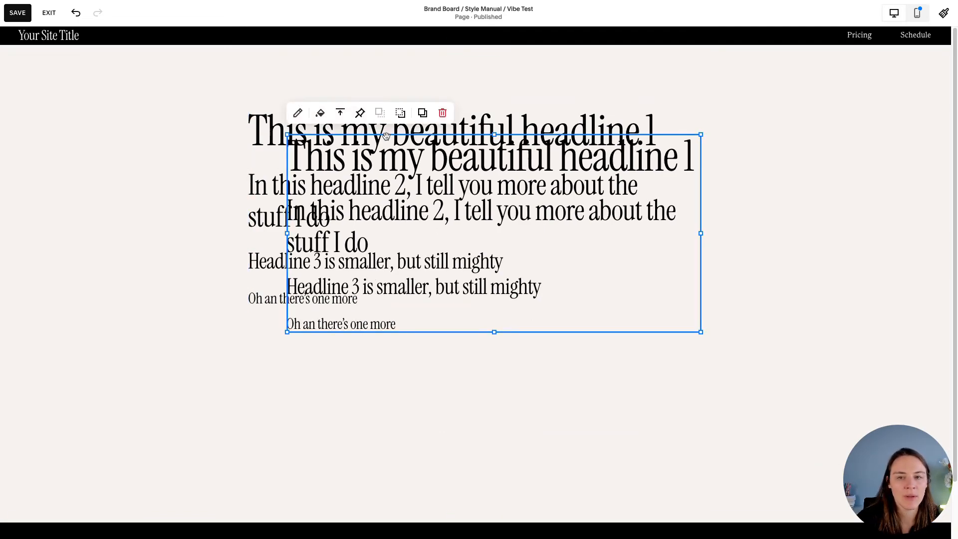
{"action": "left_click_drag", "start_coordinate": [386, 136], "coordinate": [346, 339]}
Format the copied block's first line as Paragraph 1 and its second line as Paragraph 2.
{"action": "left_click", "coordinate": [394, 362]}
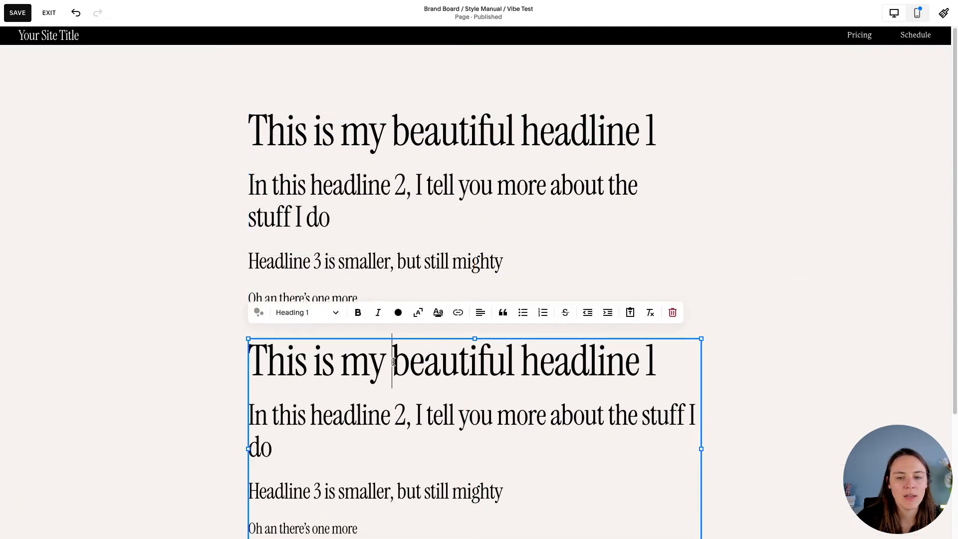
{"action": "left_click_drag", "start_coordinate": [671, 362], "coordinate": [247, 362]}
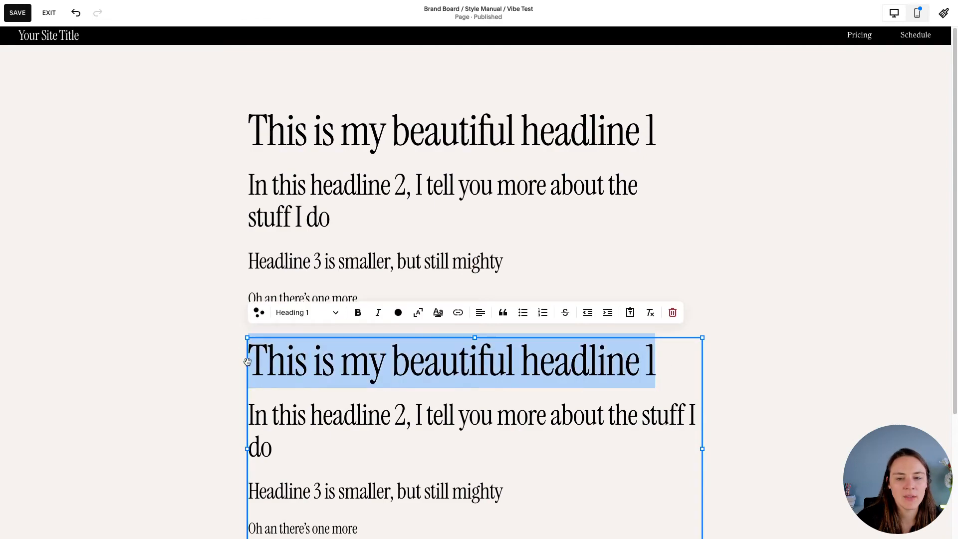
{"action": "left_click", "coordinate": [301, 315]}
{"action": "left_click", "coordinate": [310, 426]}
{"action": "left_click_drag", "start_coordinate": [271, 422], "coordinate": [248, 390]}
{"action": "left_click", "coordinate": [251, 394]}
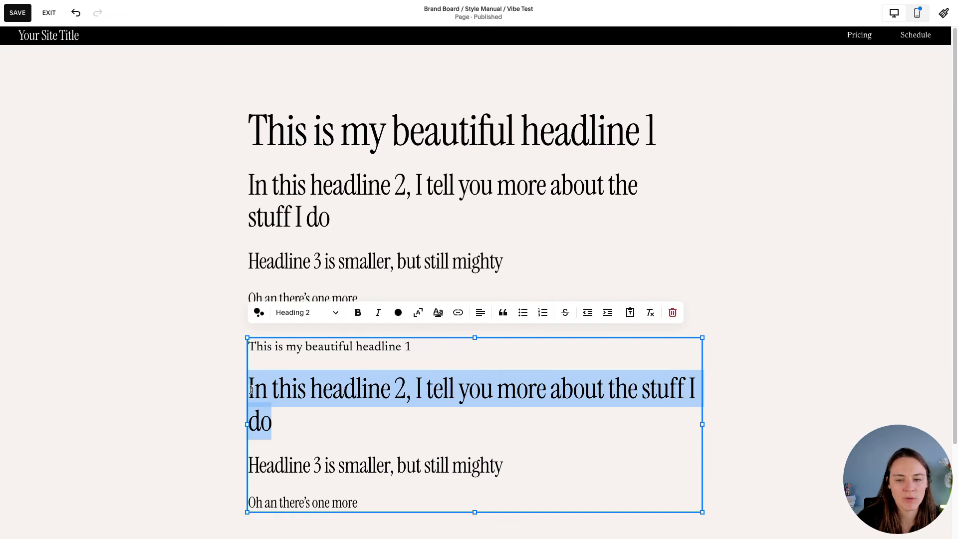
{"action": "left_click", "coordinate": [300, 322]}
{"action": "left_click", "coordinate": [299, 447]}
Format the copied block's third line as Paragraph 3 and delete its fourth line.
{"action": "left_click", "coordinate": [430, 405]}
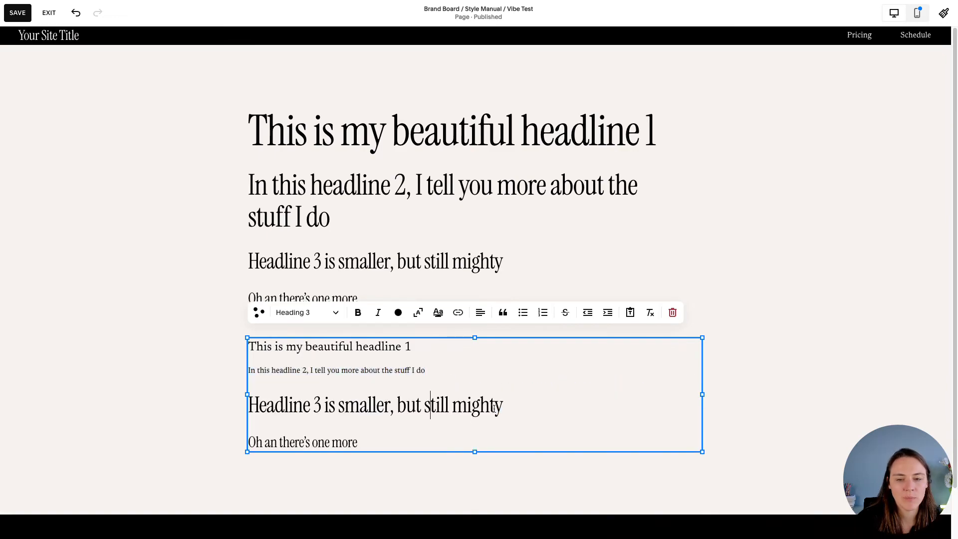
{"action": "left_click_drag", "start_coordinate": [533, 404], "coordinate": [248, 405]}
{"action": "left_click", "coordinate": [307, 314]}
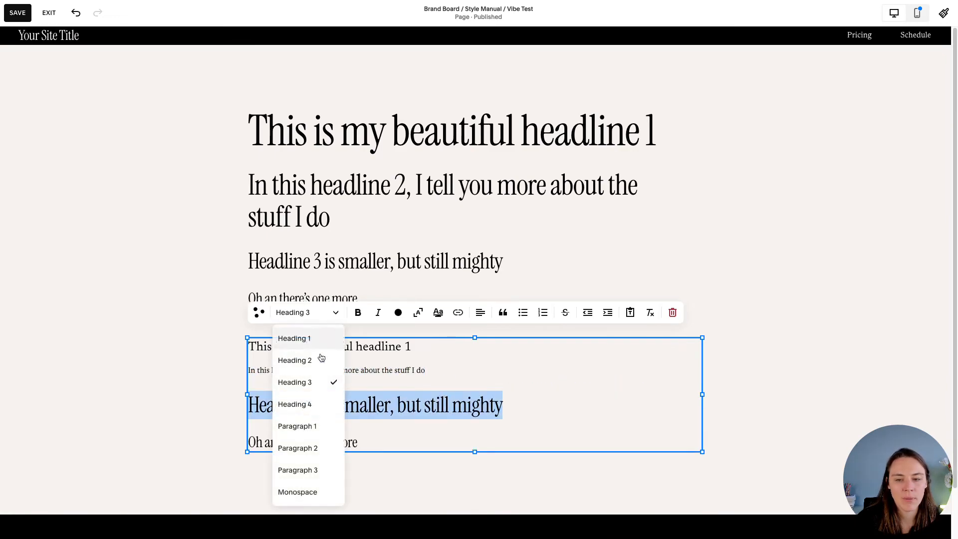
{"action": "left_click", "coordinate": [312, 468]}
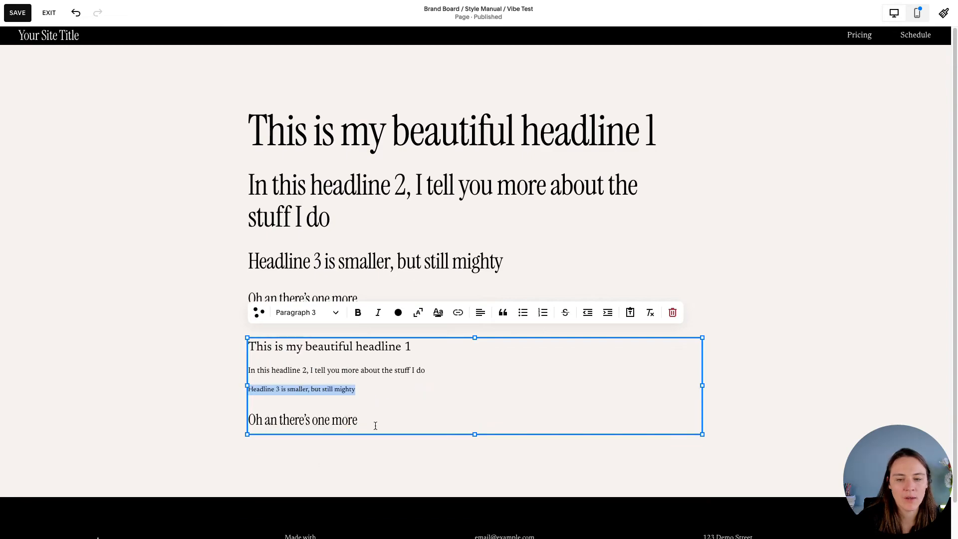
{"action": "left_click", "coordinate": [757, 238]}
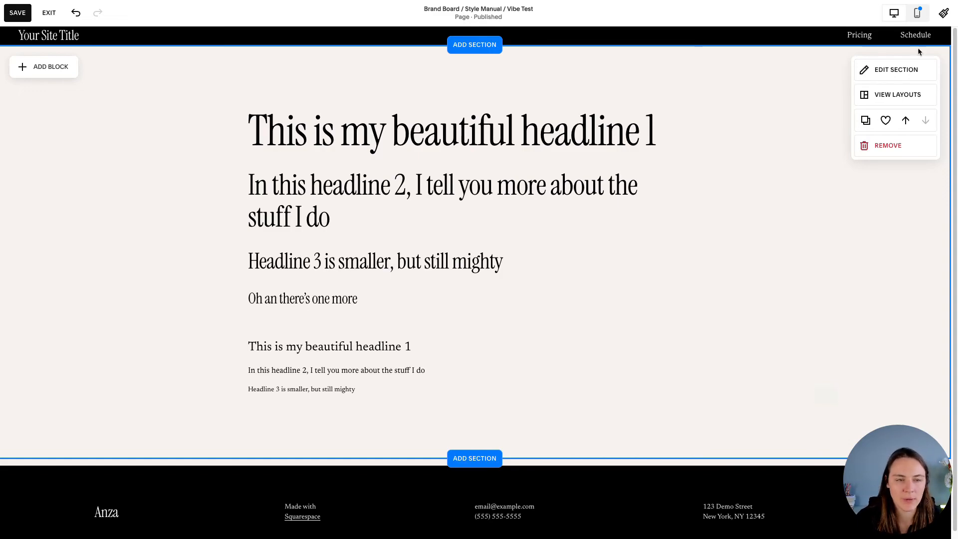
Set the Heading 1 size to 5.4rem in the site's heading font styles.
{"action": "left_click", "coordinate": [943, 13]}
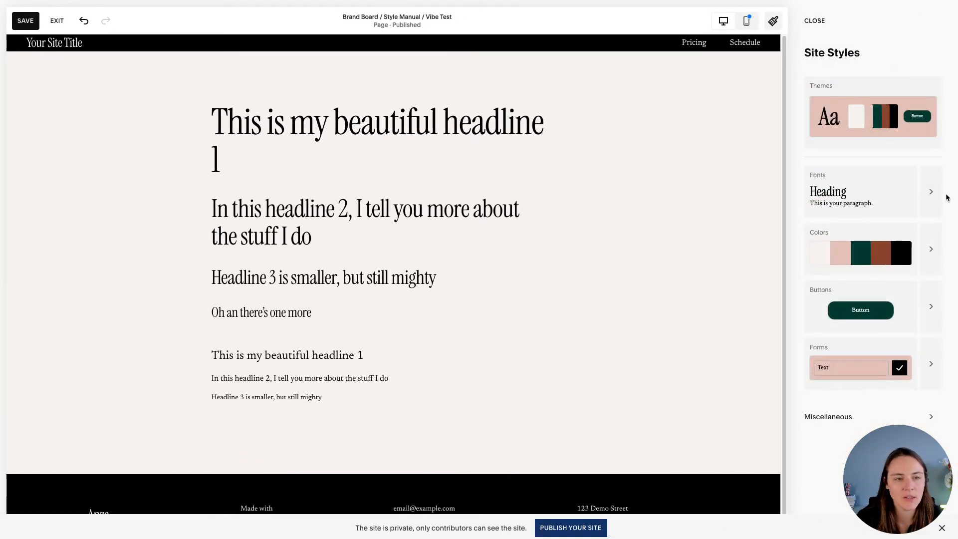
{"action": "left_click", "coordinate": [931, 193]}
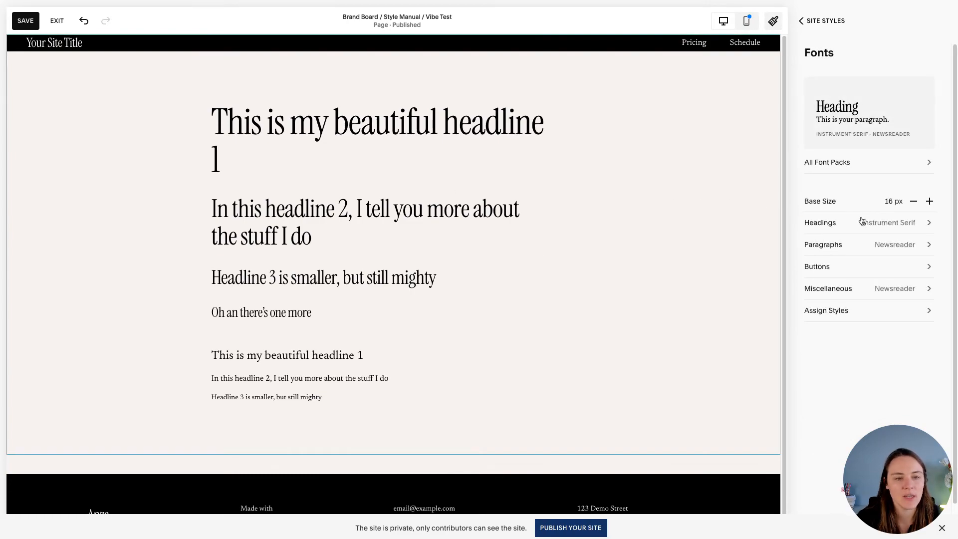
{"action": "left_click", "coordinate": [861, 222]}
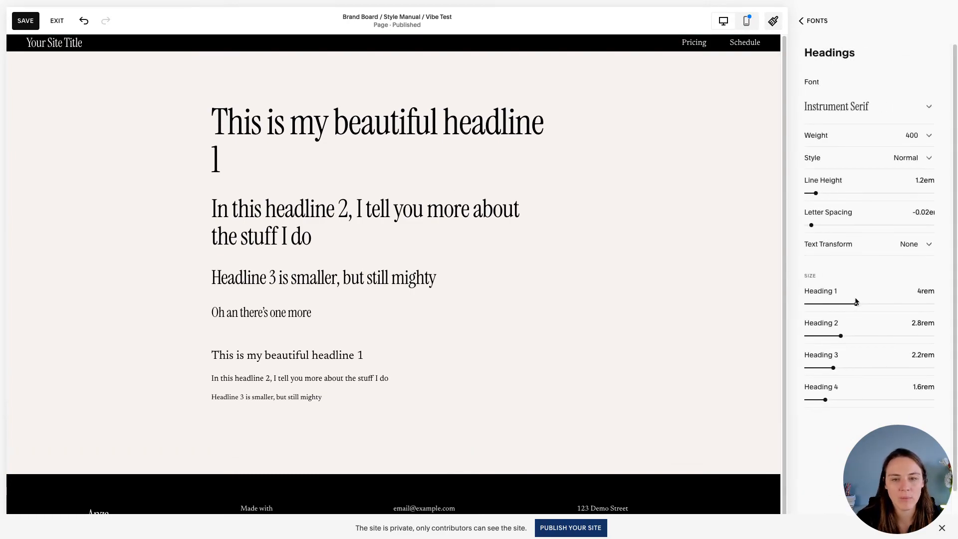
{"action": "left_click_drag", "start_coordinate": [853, 302], "coordinate": [873, 309]}
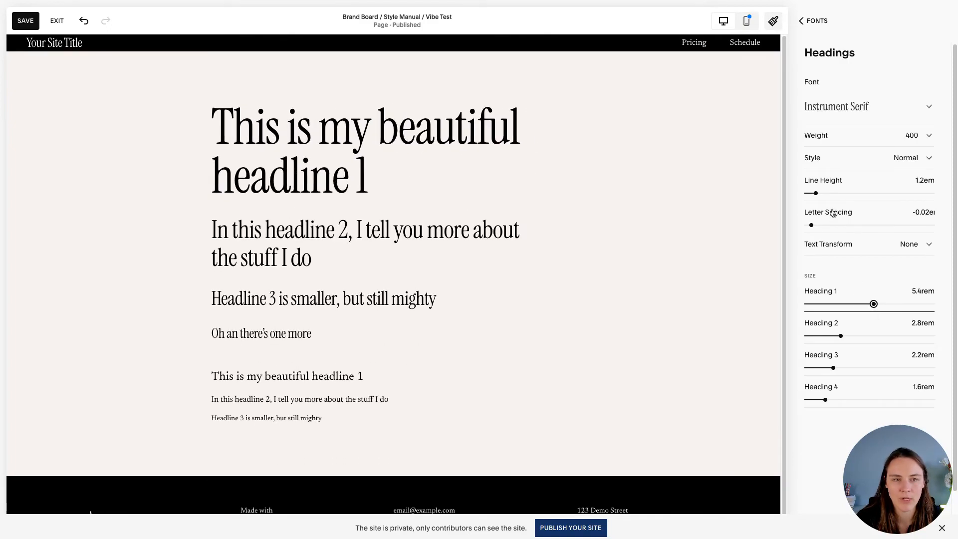
In the mobile preview, set the sizes of Heading 1 to 4.4rem, Heading 2 to 3.2rem and Heading 3 to 2rem.
{"action": "left_click", "coordinate": [746, 20]}
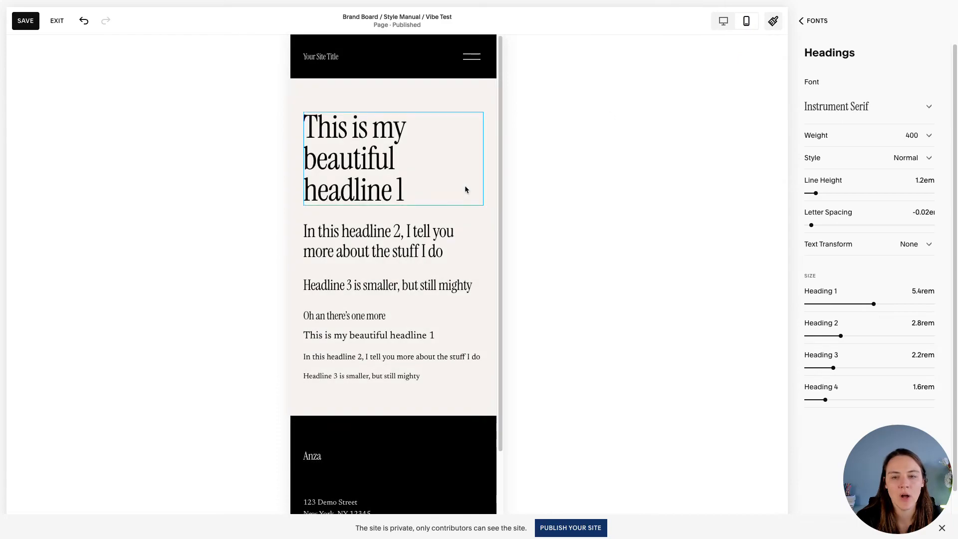
{"action": "mouse_move", "coordinate": [874, 303]}
{"action": "left_mouse_down"}
{"action": "mouse_move", "coordinate": [909, 304]}
{"action": "mouse_move", "coordinate": [945, 321]}
{"action": "mouse_move", "coordinate": [893, 325]}
{"action": "mouse_move", "coordinate": [861, 306]}
{"action": "left_mouse_up"}
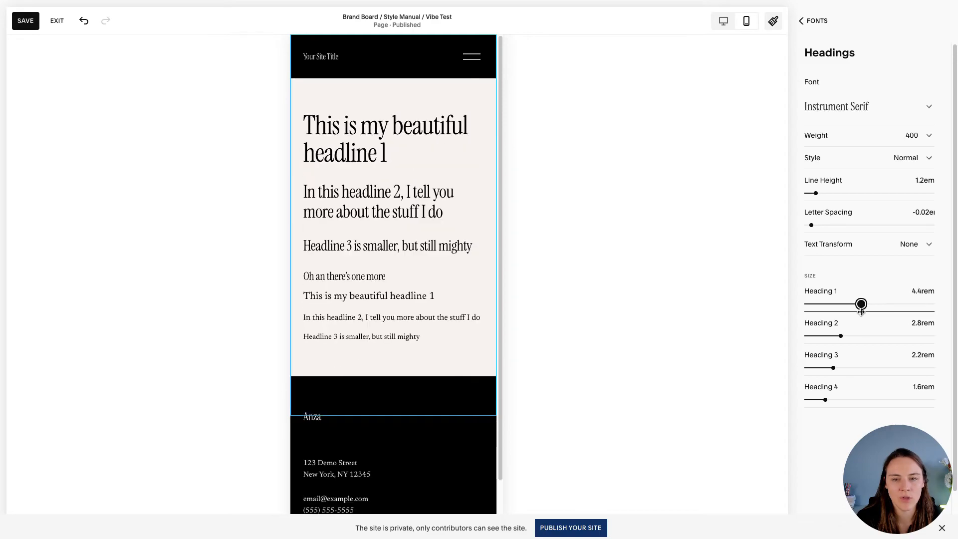
{"action": "left_click_drag", "start_coordinate": [841, 336], "coordinate": [845, 336]}
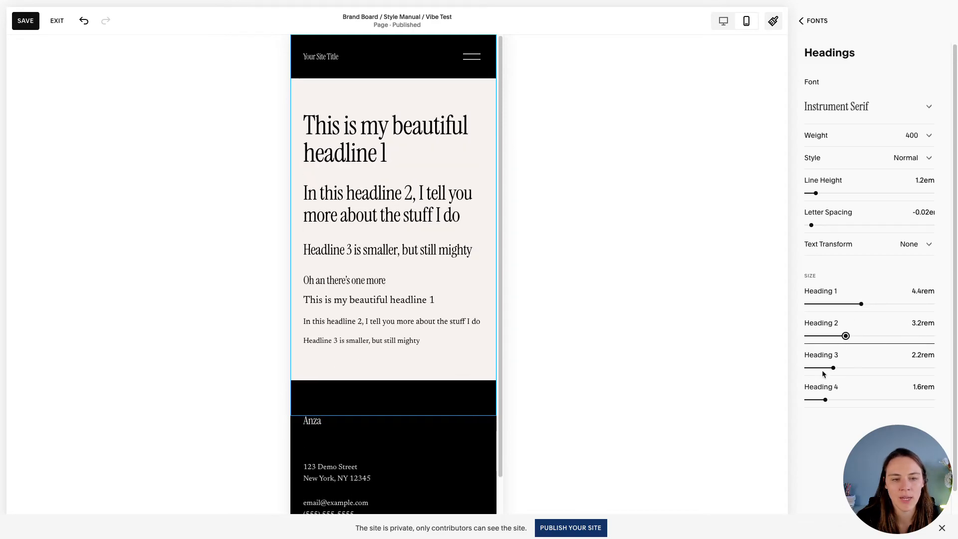
{"action": "left_click_drag", "start_coordinate": [833, 368], "coordinate": [825, 399]}
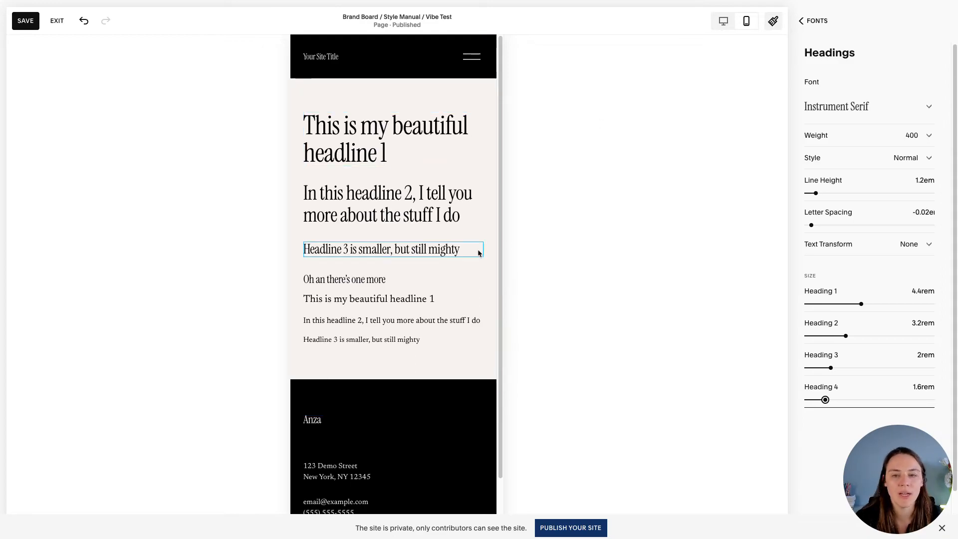
Return to the Site Styles overview and save the page and style changes.
{"action": "left_click", "coordinate": [821, 25]}
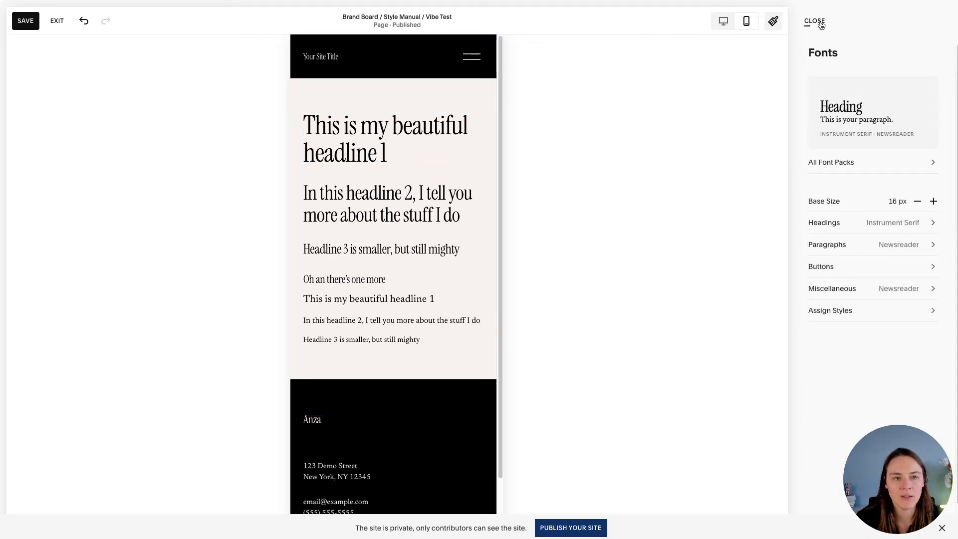
{"action": "left_click", "coordinate": [819, 22]}
{"action": "left_click", "coordinate": [33, 25]}
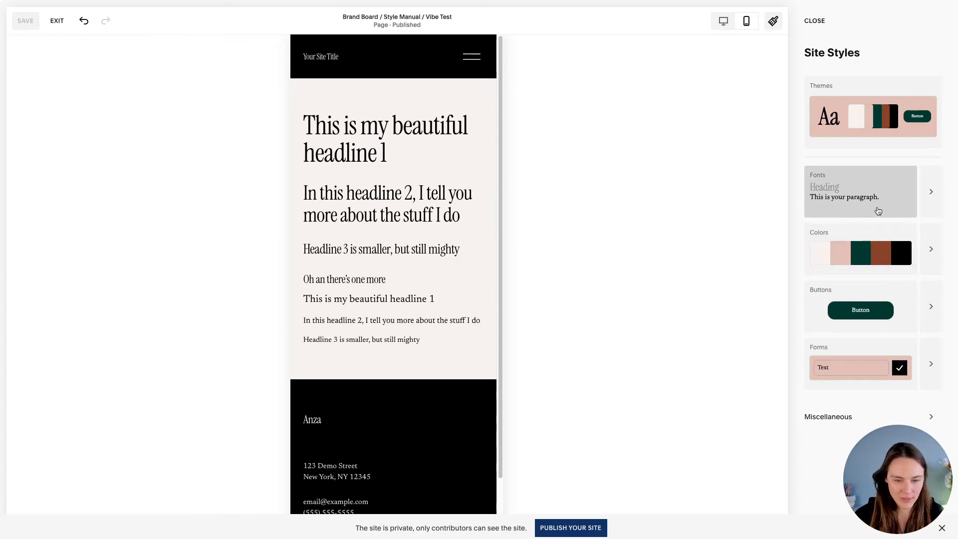
In the site's color palette, change the black swatch to the very dark red-tinted shade #110101.
{"action": "left_click", "coordinate": [928, 251]}
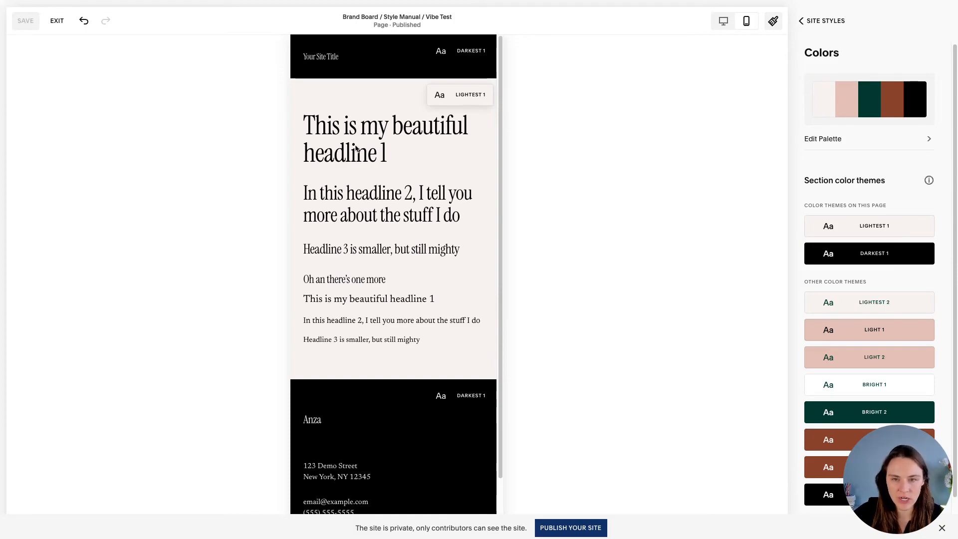
{"action": "left_click", "coordinate": [852, 139]}
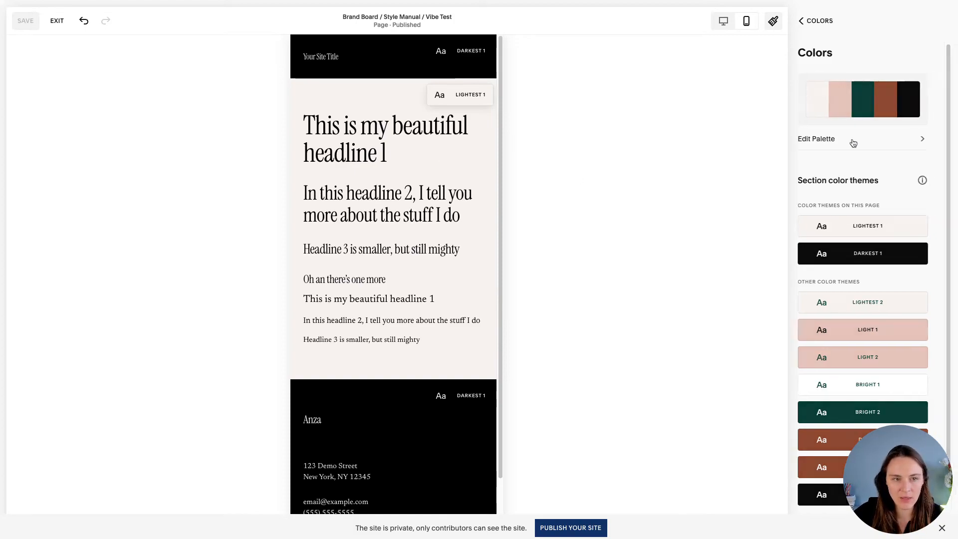
{"action": "left_click", "coordinate": [921, 88]}
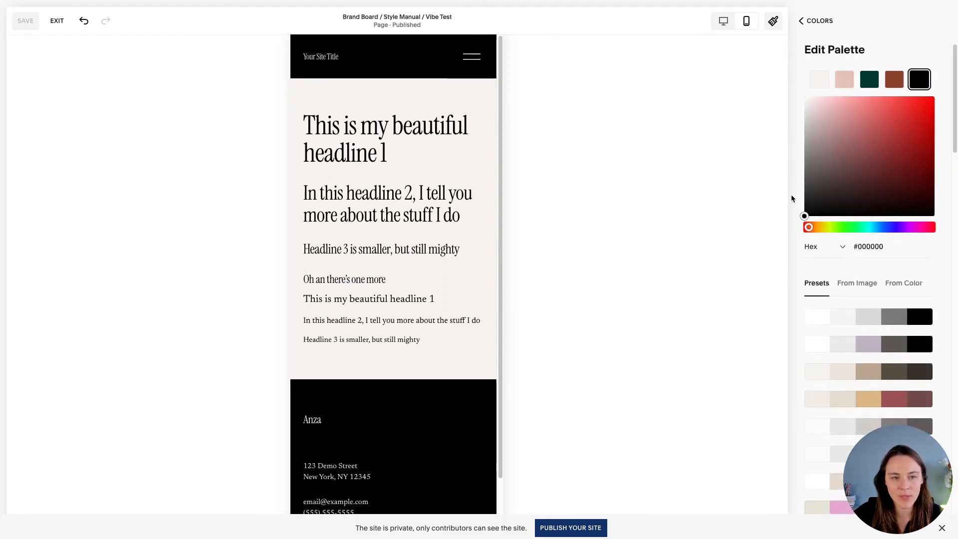
{"action": "left_click_drag", "start_coordinate": [806, 216], "coordinate": [928, 210]}
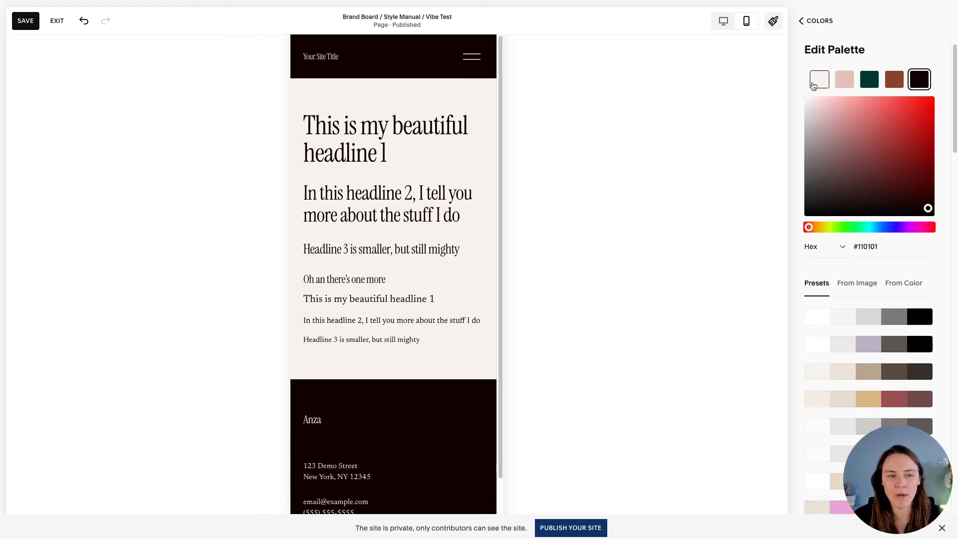
{"action": "left_click", "coordinate": [819, 81]}
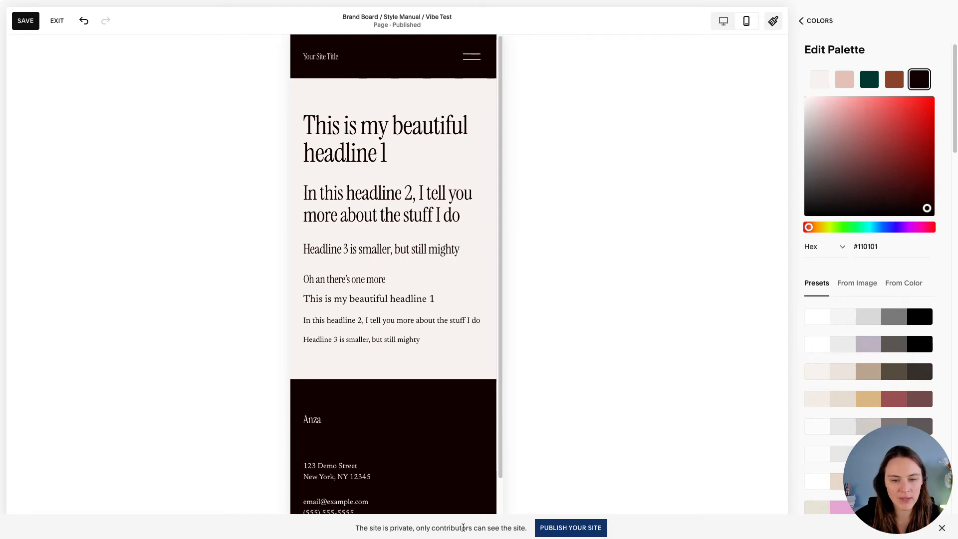
{"action": "scroll", "coordinate": [896, 321], "scroll_direction": "down", "scroll_amount": 3}
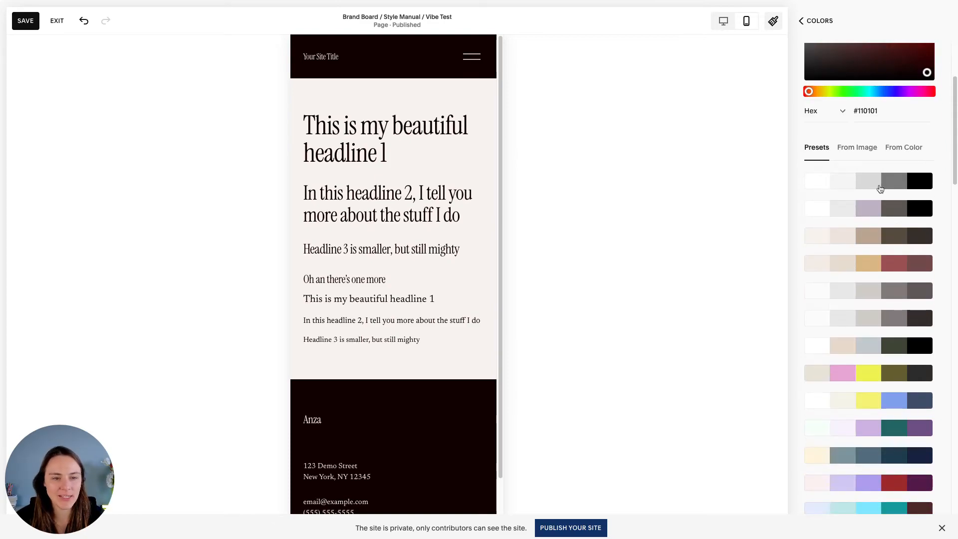
Switch to the desktop preview, save and exit editing of the brand board page, and open the Home page.
{"action": "left_click", "coordinate": [723, 21]}
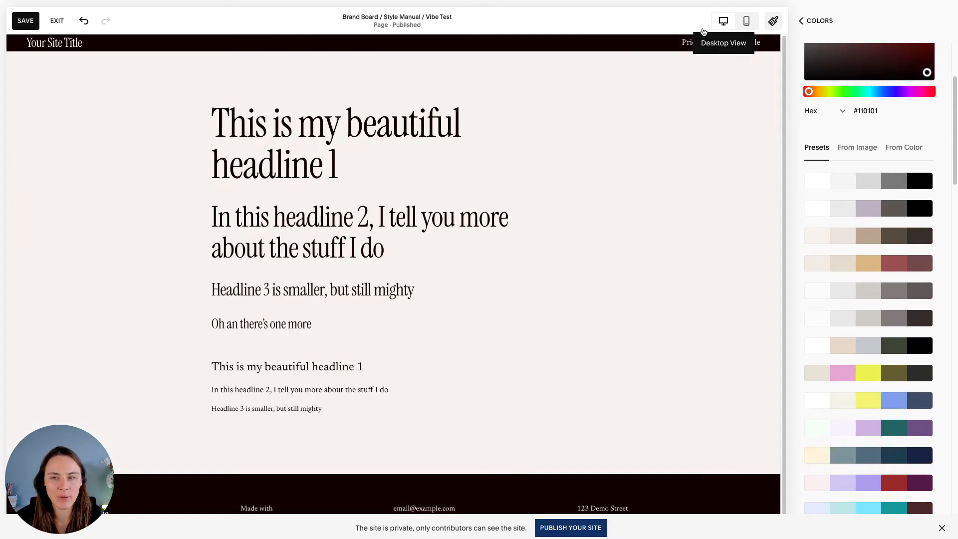
{"action": "left_click", "coordinate": [29, 27]}
{"action": "left_click", "coordinate": [57, 23]}
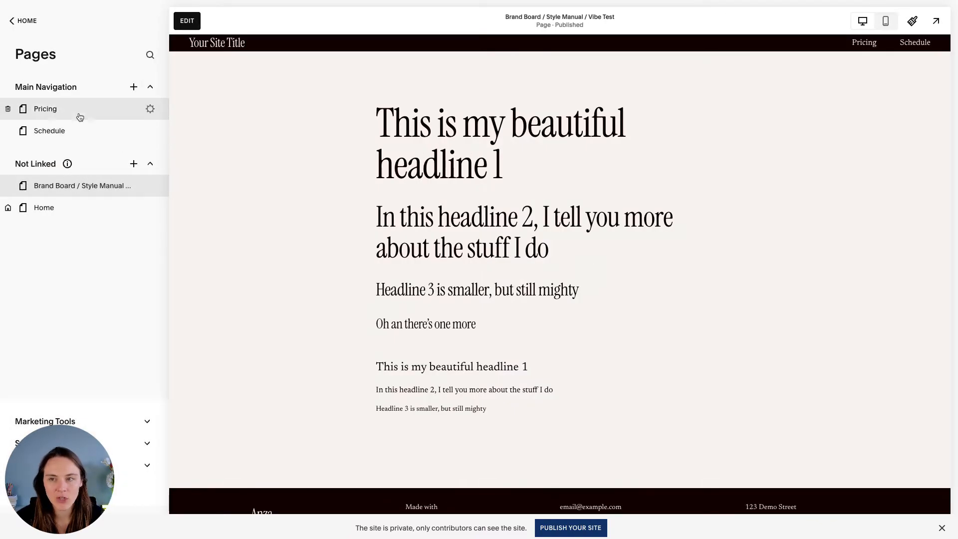
{"action": "left_click", "coordinate": [44, 207]}
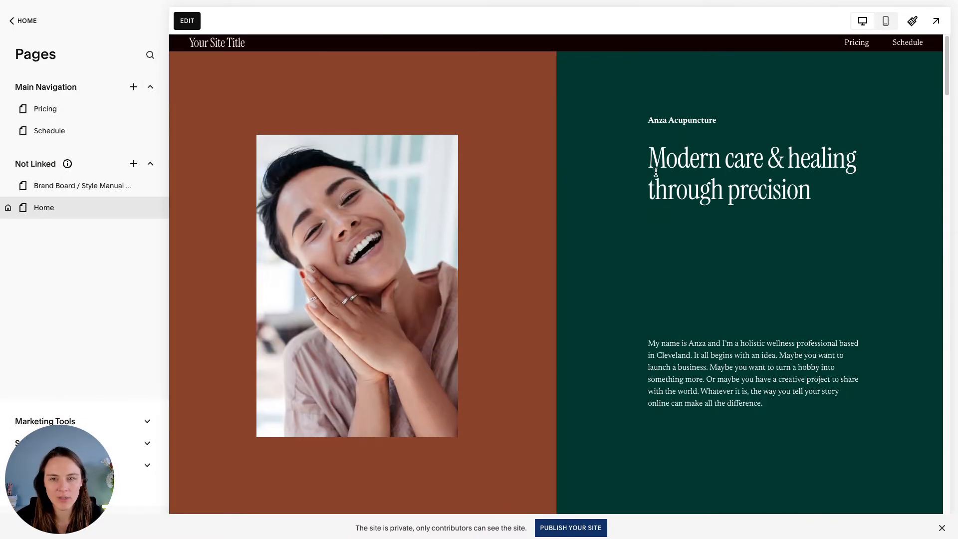
Open the palette editor for the Home page and apply the white, grey, lilac and black preset palette.
{"action": "left_click", "coordinate": [912, 21]}
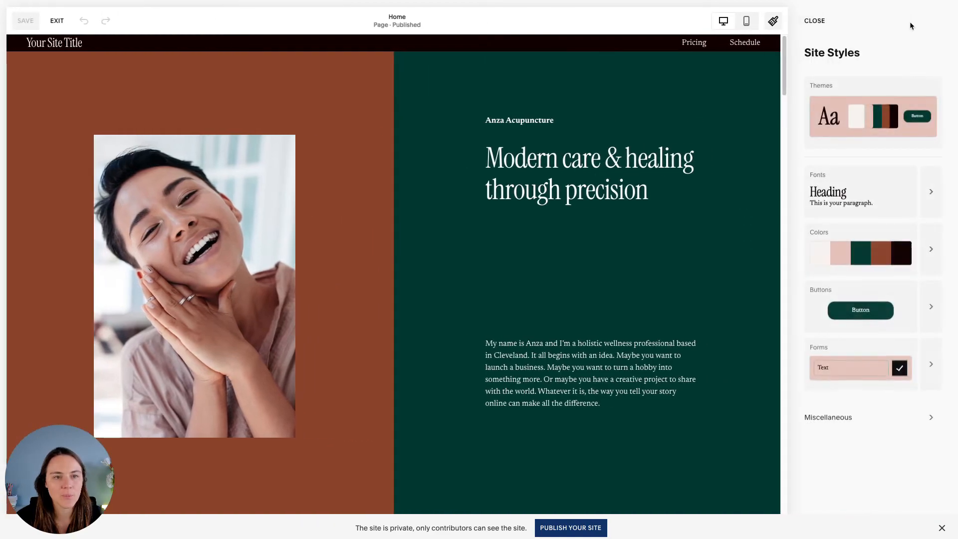
{"action": "left_click", "coordinate": [930, 246]}
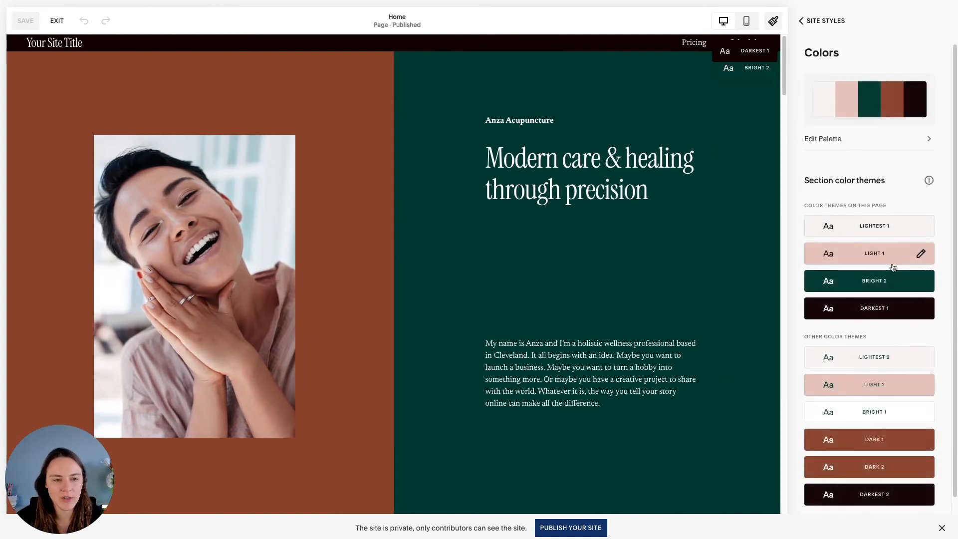
{"action": "left_click", "coordinate": [860, 144]}
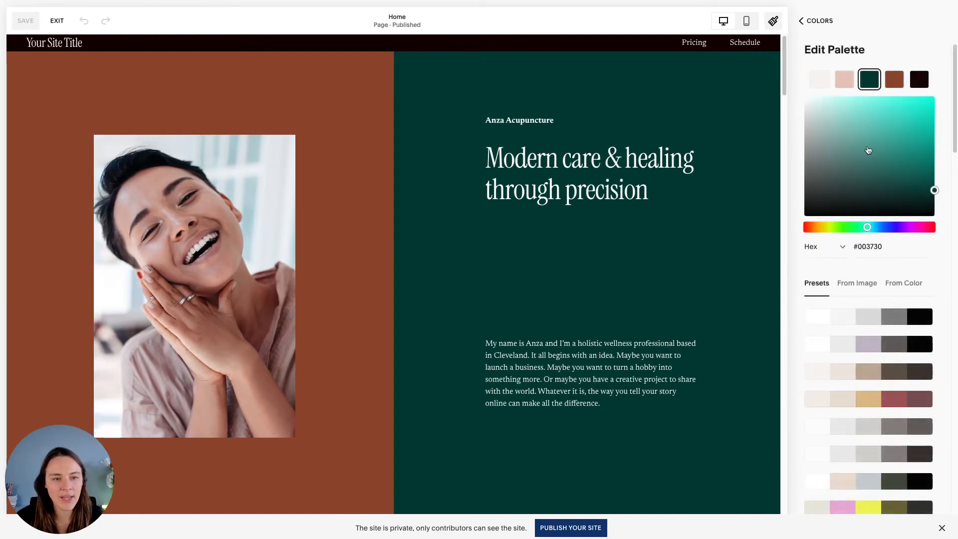
{"action": "left_click", "coordinate": [864, 350]}
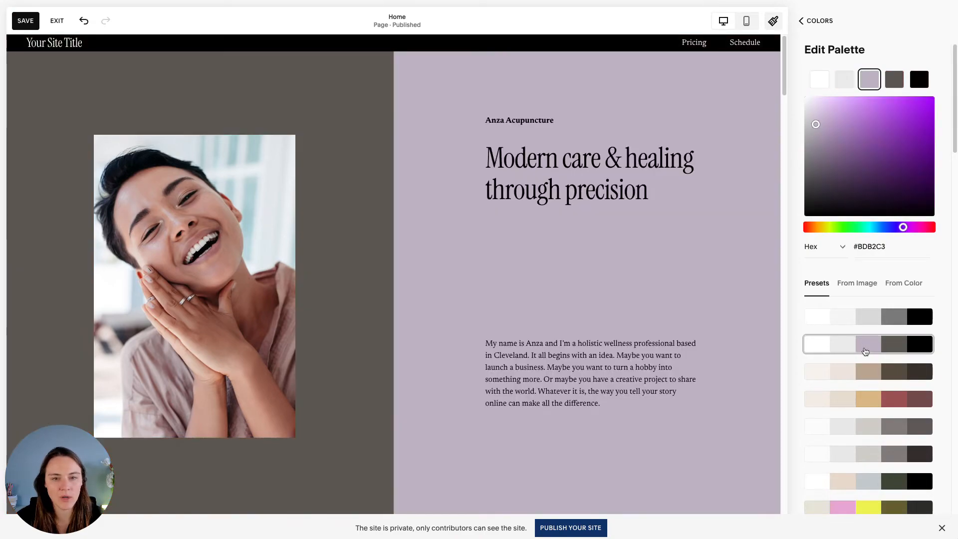
Try the preset palette with pink, yellow and olive, followed by the one with yellow, orange-red and blue.
{"action": "scroll", "coordinate": [866, 379], "scroll_direction": "down", "scroll_amount": 2}
{"action": "left_click", "coordinate": [868, 446]}
{"action": "scroll", "coordinate": [872, 405], "scroll_direction": "down", "scroll_amount": 5}
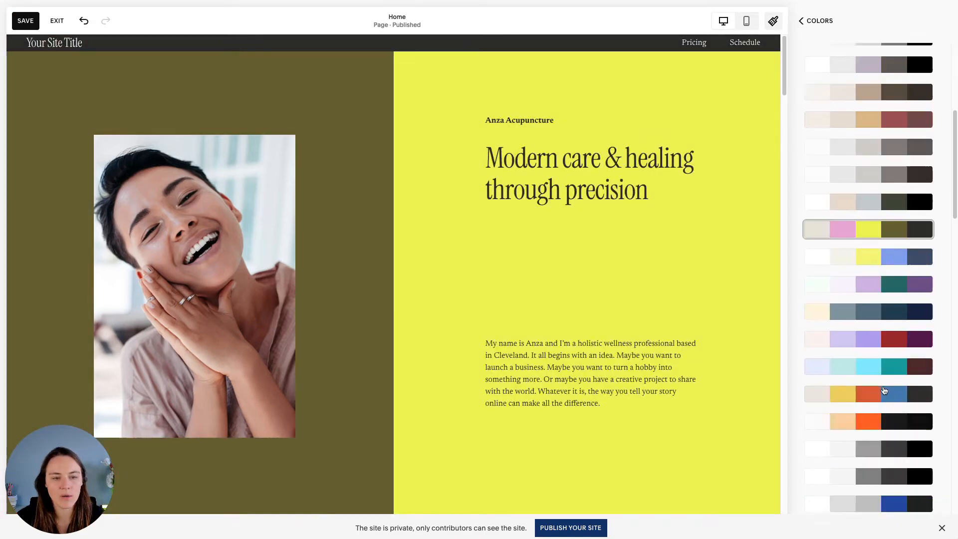
{"action": "left_click", "coordinate": [869, 384]}
{"action": "left_click", "coordinate": [873, 358]}
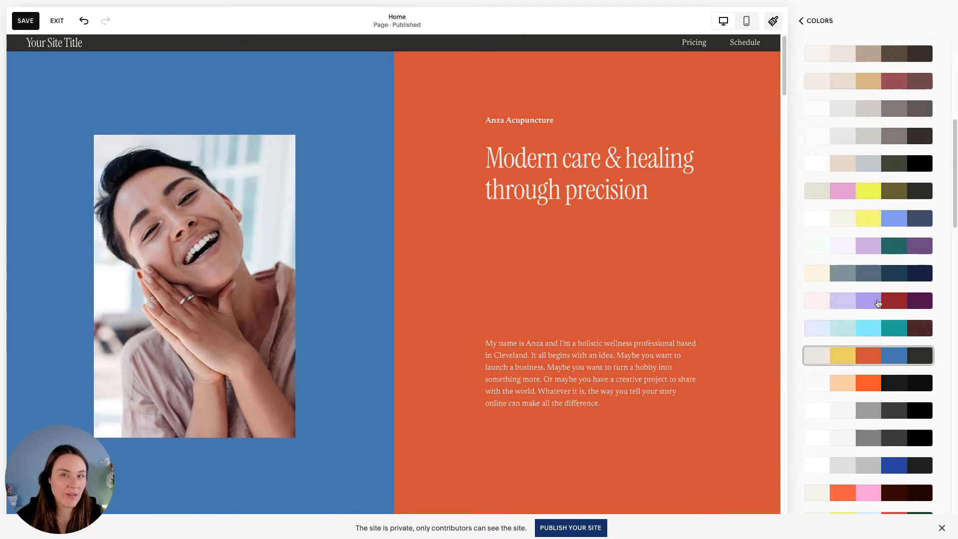
Select the palette's yellow swatch to view its hex code.
{"action": "scroll", "coordinate": [873, 299], "scroll_direction": "up", "scroll_amount": 5}
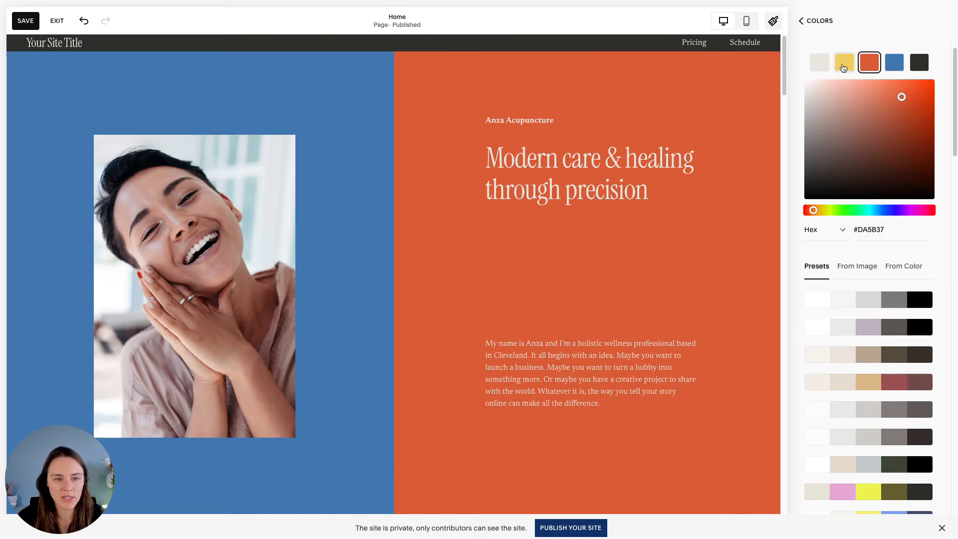
{"action": "left_click", "coordinate": [842, 67]}
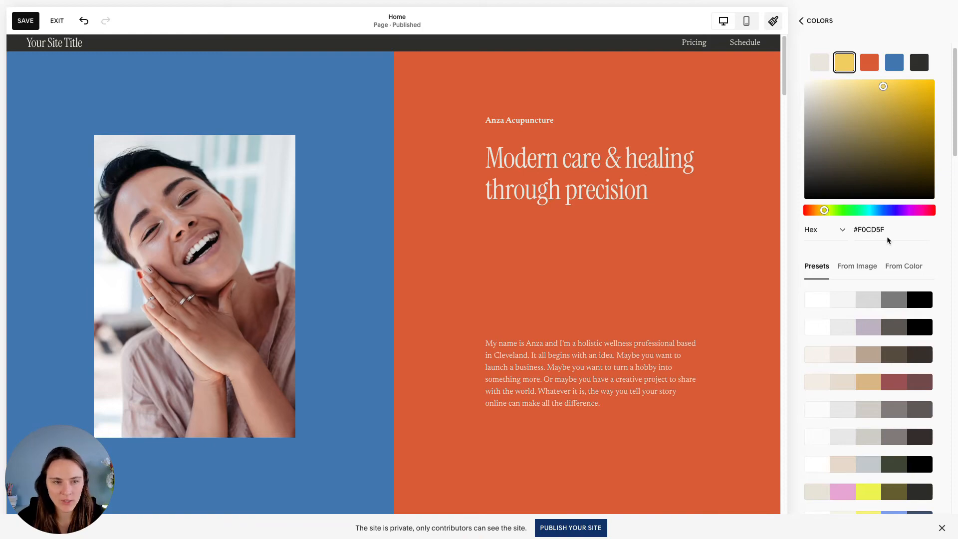
{"action": "scroll", "coordinate": [888, 244], "scroll_direction": "up", "scroll_amount": 1}
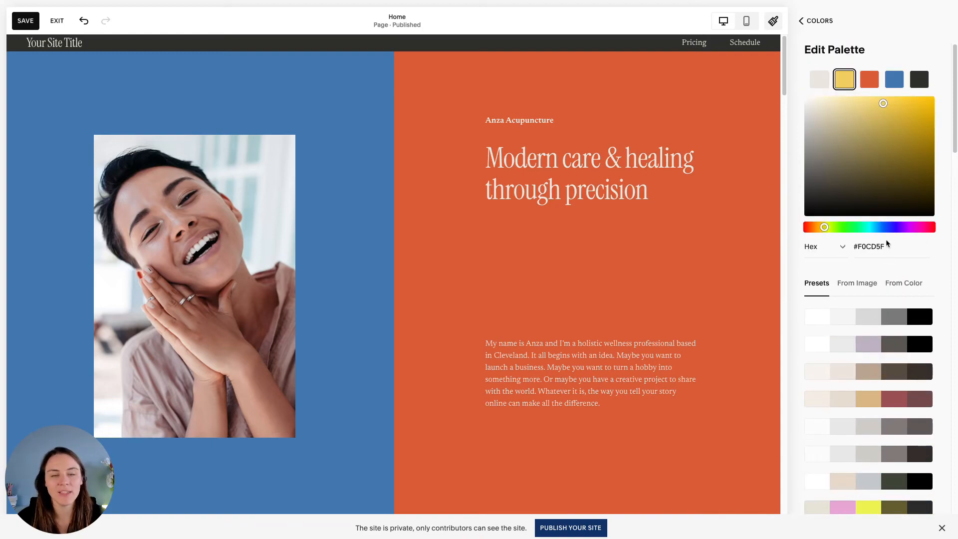
Try the pale green and slate preset and the lime yellow and sage preset, reviewing each on the Home page.
{"action": "scroll", "coordinate": [883, 239], "scroll_direction": "down", "scroll_amount": 10}
{"action": "left_click", "coordinate": [873, 215]}
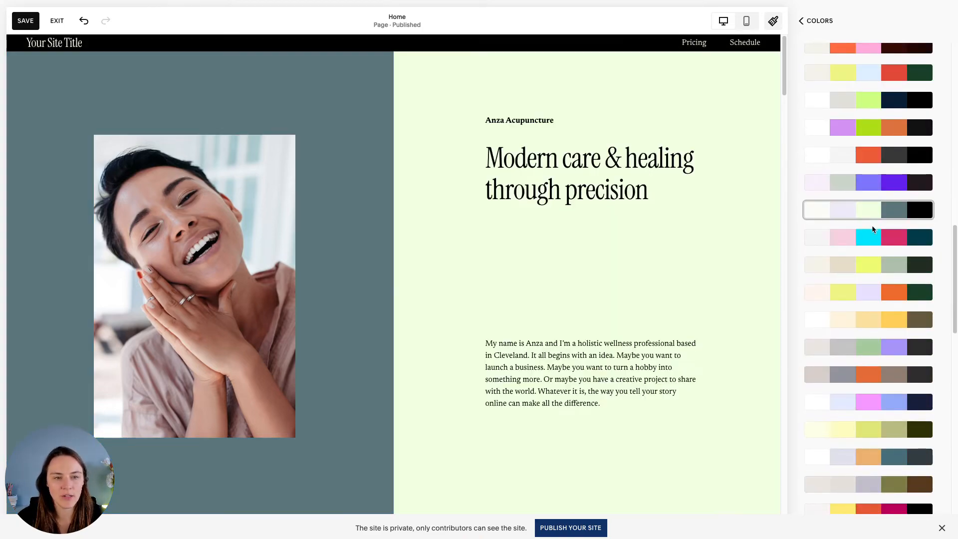
{"action": "scroll", "coordinate": [663, 280], "scroll_direction": "down", "scroll_amount": 15}
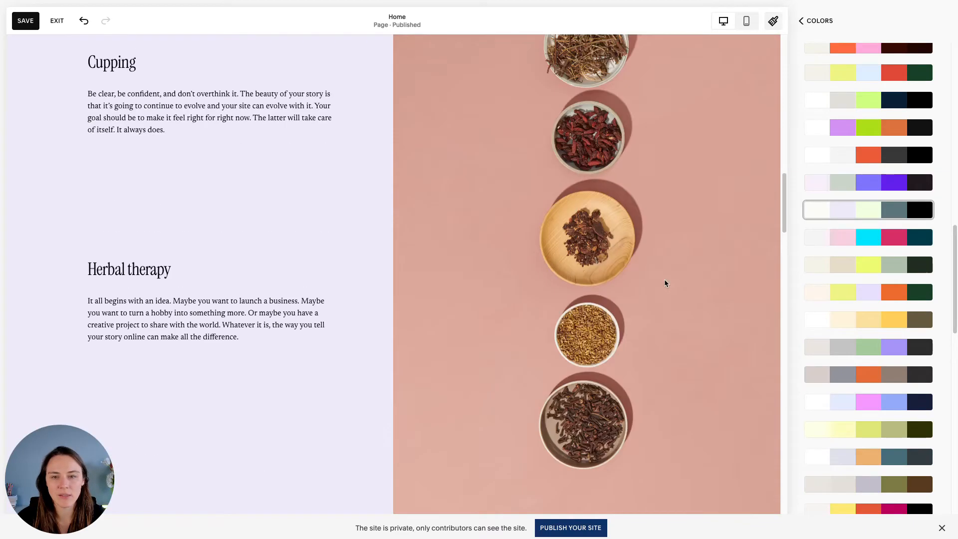
{"action": "left_click", "coordinate": [870, 242]}
{"action": "left_click", "coordinate": [834, 272]}
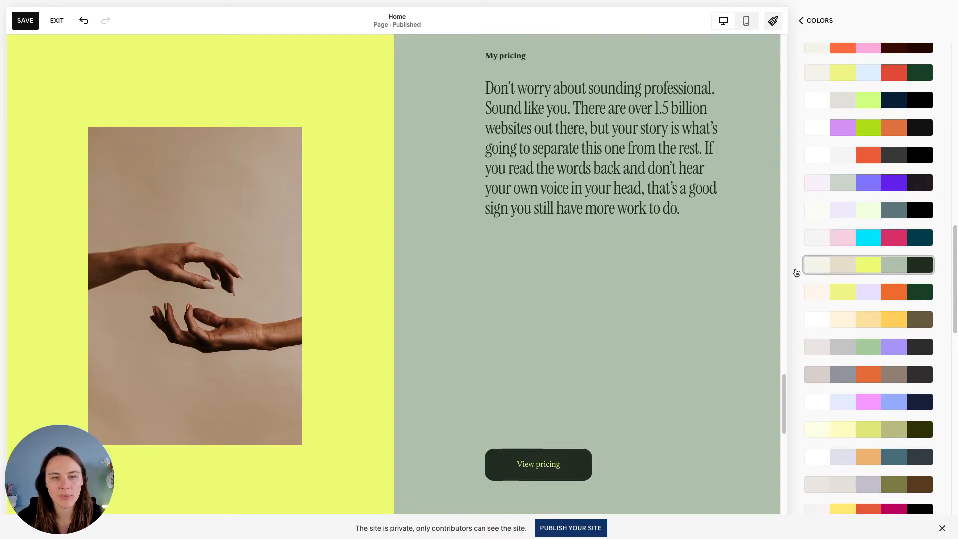
{"action": "scroll", "coordinate": [707, 278], "scroll_direction": "up", "scroll_amount": 15}
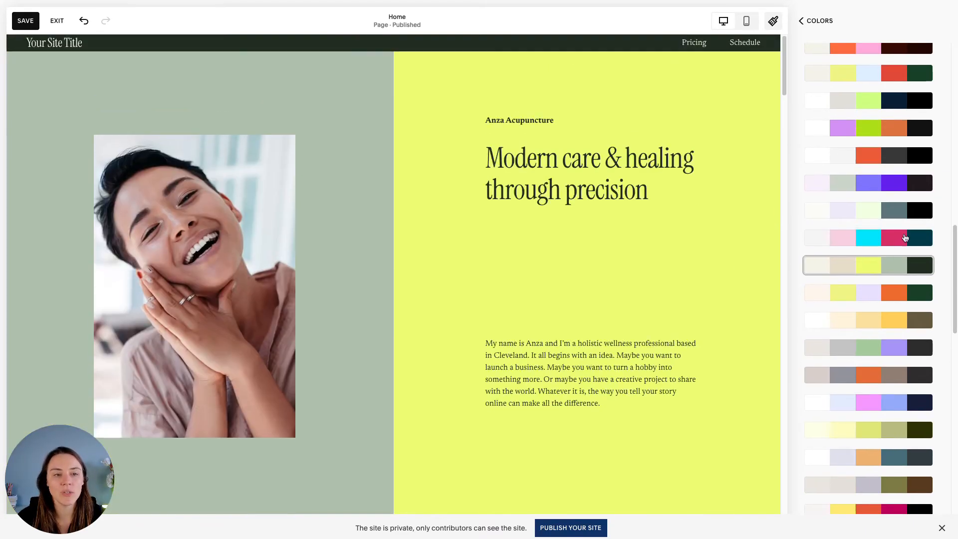
View the options for building a palette from an image and from a color.
{"action": "left_click", "coordinate": [905, 265]}
{"action": "left_click", "coordinate": [861, 288]}
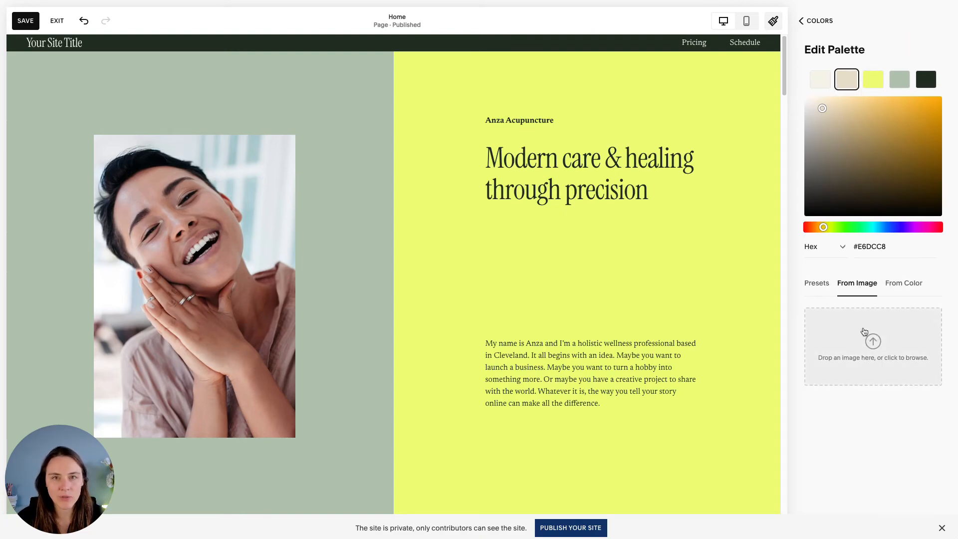
{"action": "left_click", "coordinate": [913, 283]}
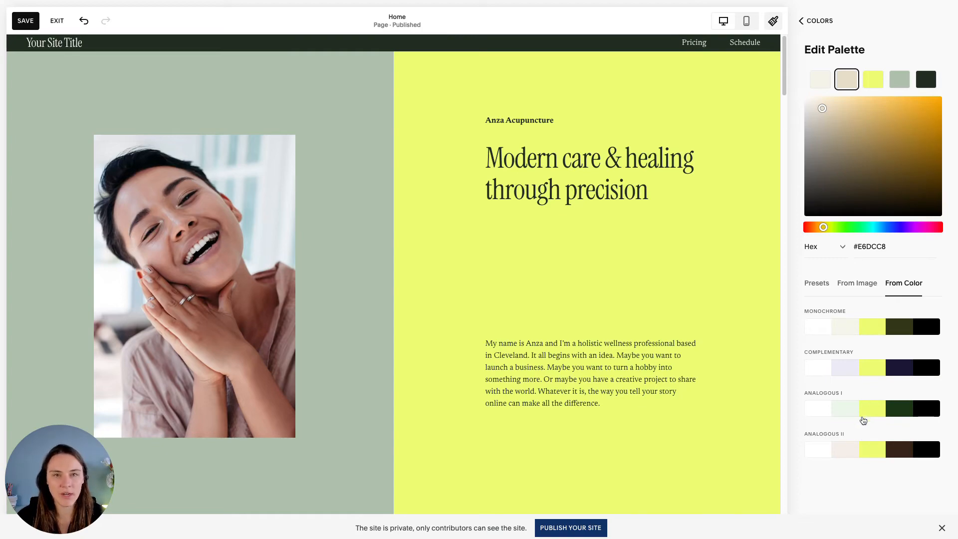
Generate the palette from a photo of a woman in a light room and review the colors throughout the Home page.
{"action": "left_click", "coordinate": [844, 283]}
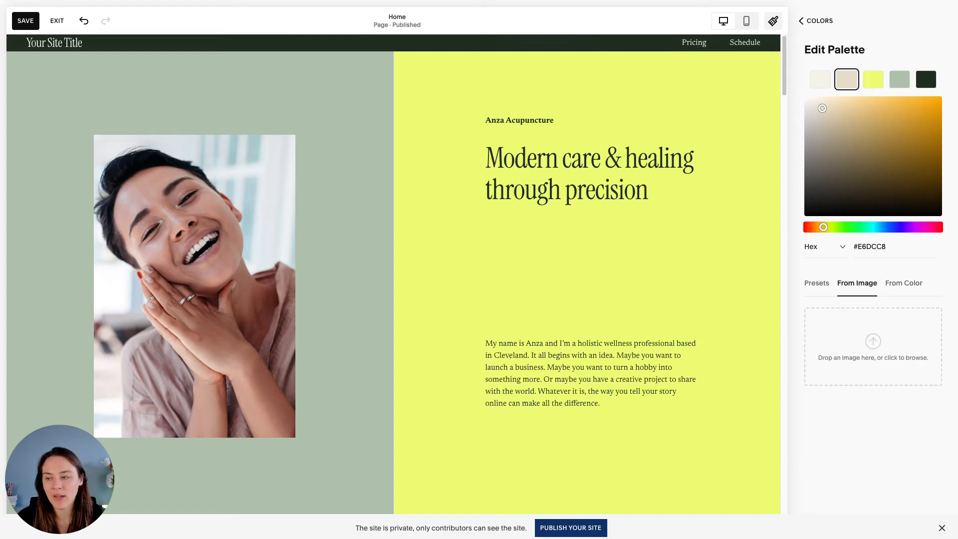
{"action": "left_click_drag", "start_coordinate": [637, 276], "coordinate": [865, 337]}
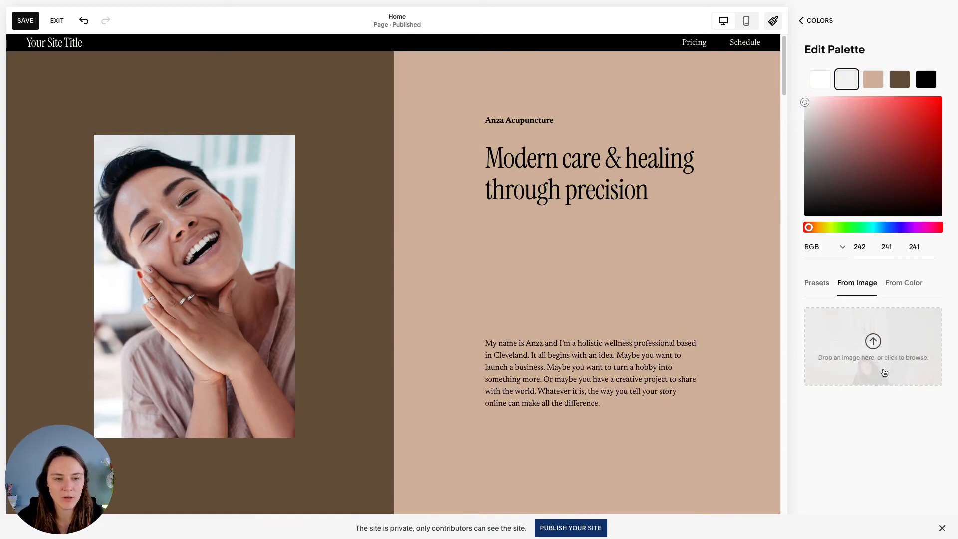
{"action": "scroll", "coordinate": [708, 297], "scroll_direction": "down", "scroll_amount": 20}
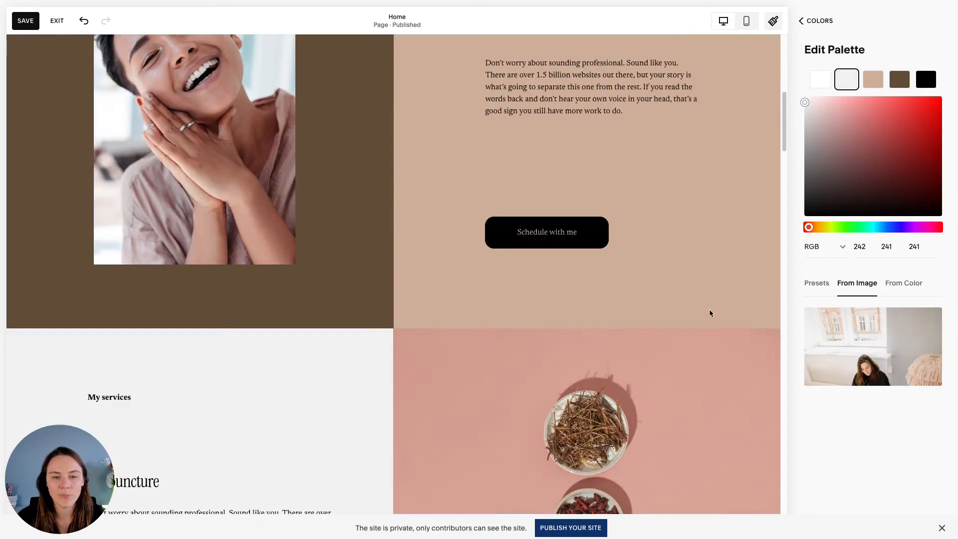
{"action": "scroll", "coordinate": [711, 341], "scroll_direction": "down", "scroll_amount": 10}
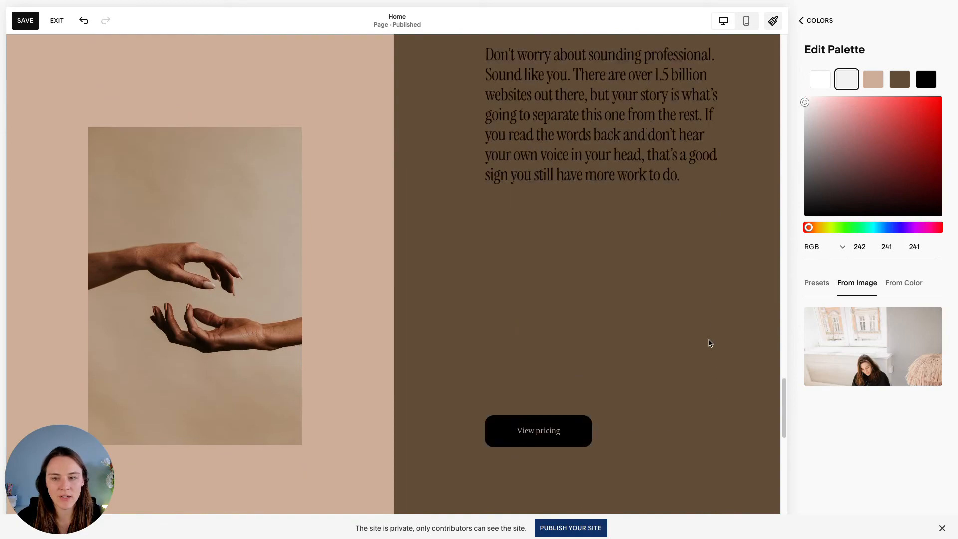
{"action": "scroll", "coordinate": [708, 342], "scroll_direction": "up", "scroll_amount": 20}
{"action": "scroll", "coordinate": [684, 333], "scroll_direction": "up", "scroll_amount": 8}
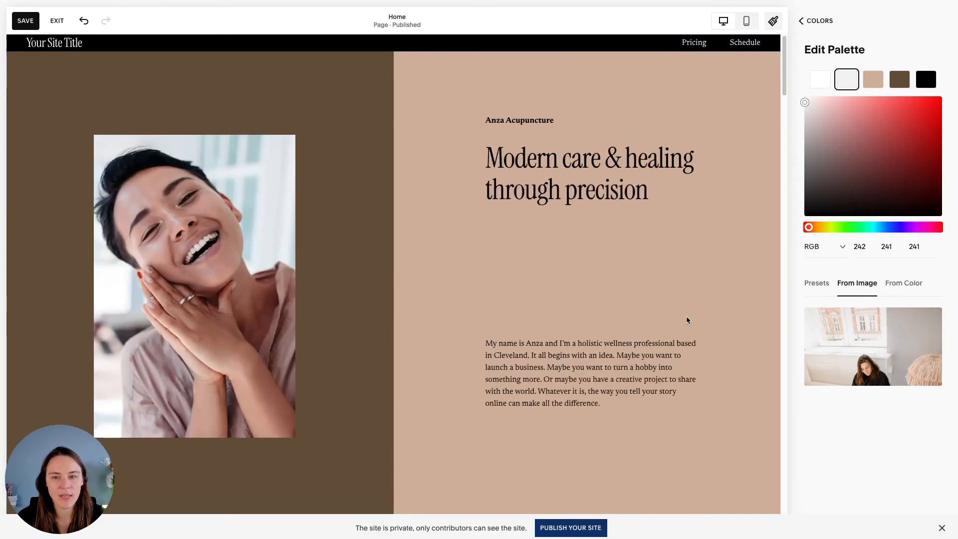
Try the Monochrome and Analogous II palettes generated from the current color.
{"action": "left_click", "coordinate": [903, 283]}
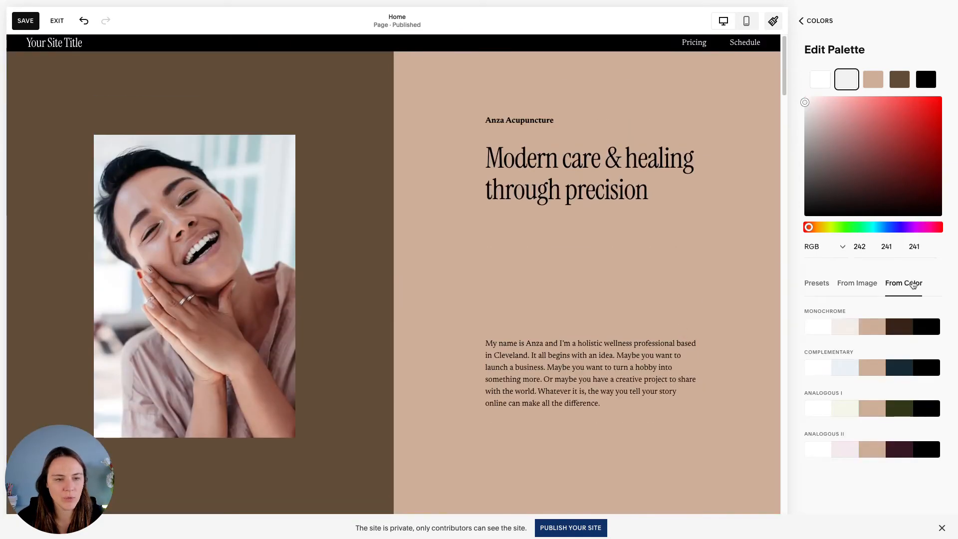
{"action": "left_click", "coordinate": [867, 327]}
{"action": "left_click", "coordinate": [861, 449]}
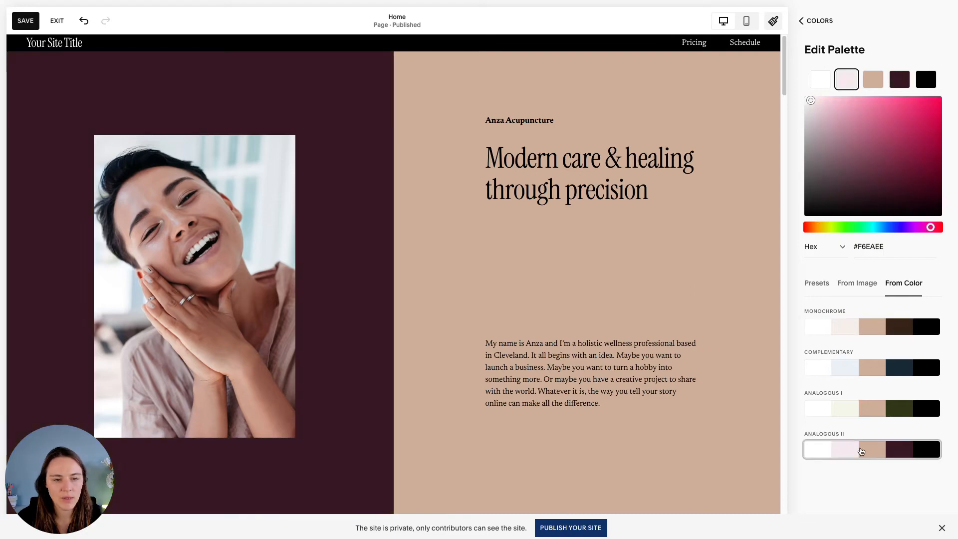
Try the first preset palette of white, greys and black and review it down the Home page.
{"action": "left_click", "coordinate": [818, 289]}
{"action": "left_click", "coordinate": [841, 322]}
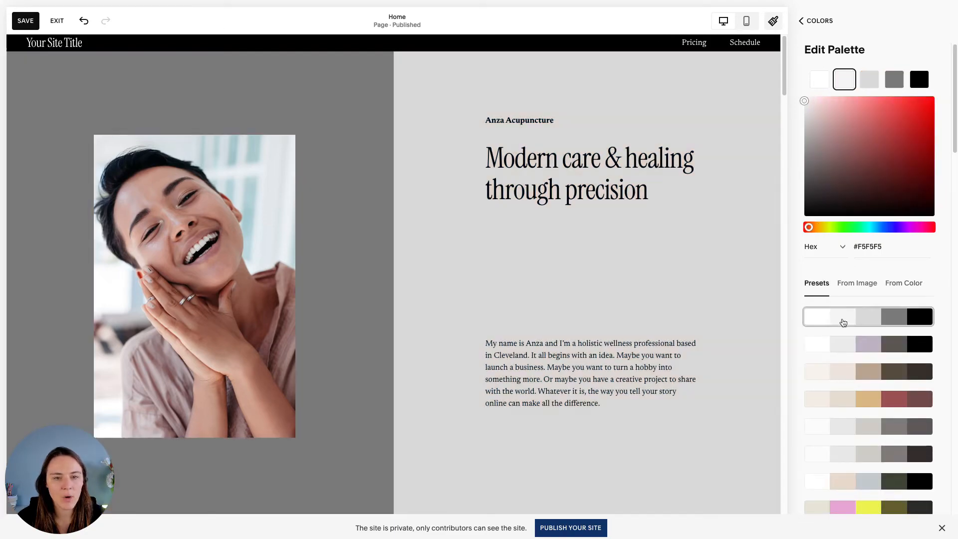
{"action": "scroll", "coordinate": [630, 310], "scroll_direction": "down", "scroll_amount": 20}
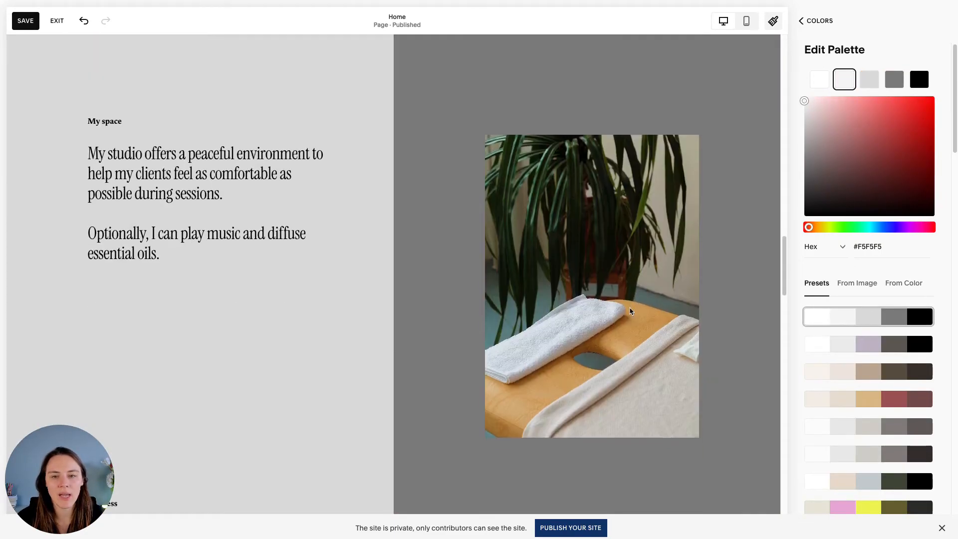
Try the white, lavender and taupe preset palette and the blush and olive one, and review them on the Home page.
{"action": "left_click", "coordinate": [847, 346]}
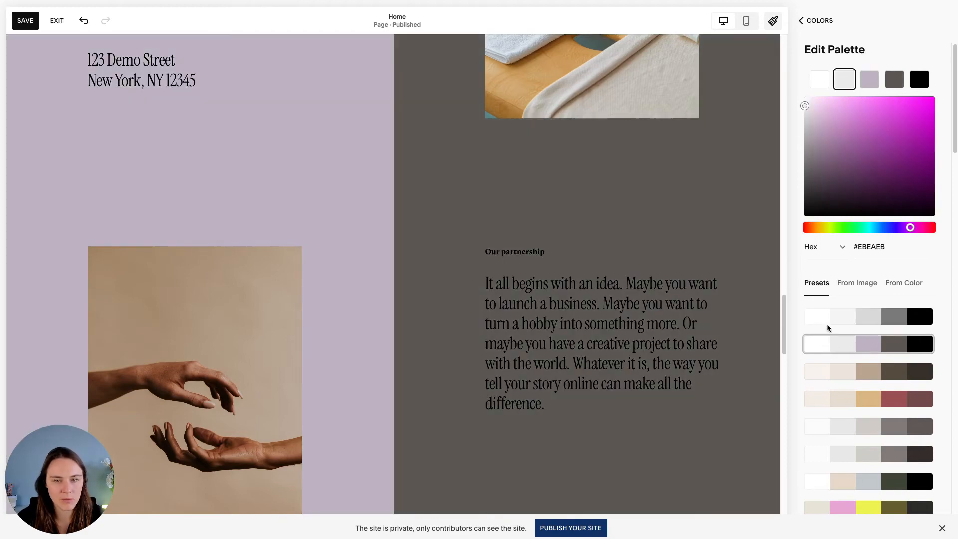
{"action": "scroll", "coordinate": [781, 336], "scroll_direction": "down", "scroll_amount": 3}
{"action": "scroll", "coordinate": [881, 402], "scroll_direction": "down", "scroll_amount": 10}
{"action": "scroll", "coordinate": [881, 402], "scroll_direction": "down", "scroll_amount": 10}
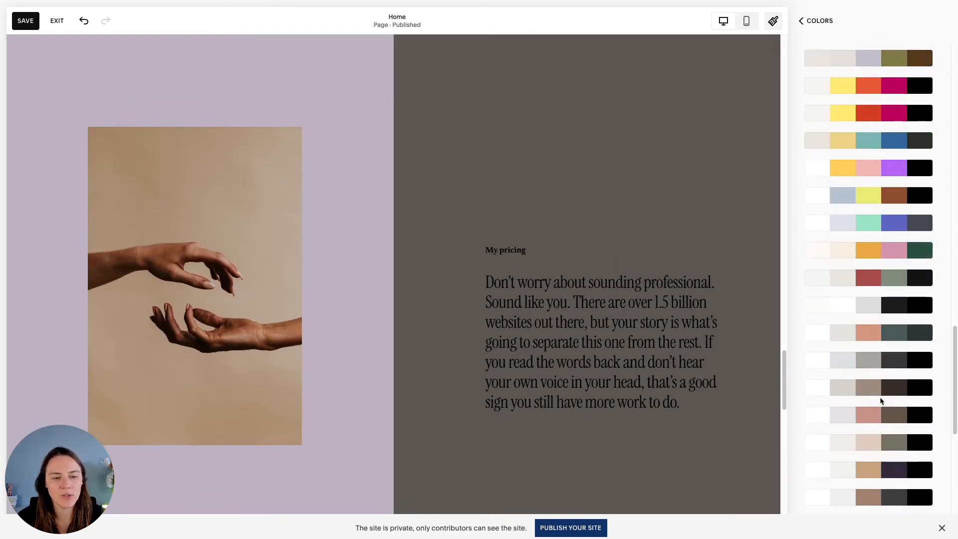
{"action": "scroll", "coordinate": [877, 399], "scroll_direction": "down", "scroll_amount": 1}
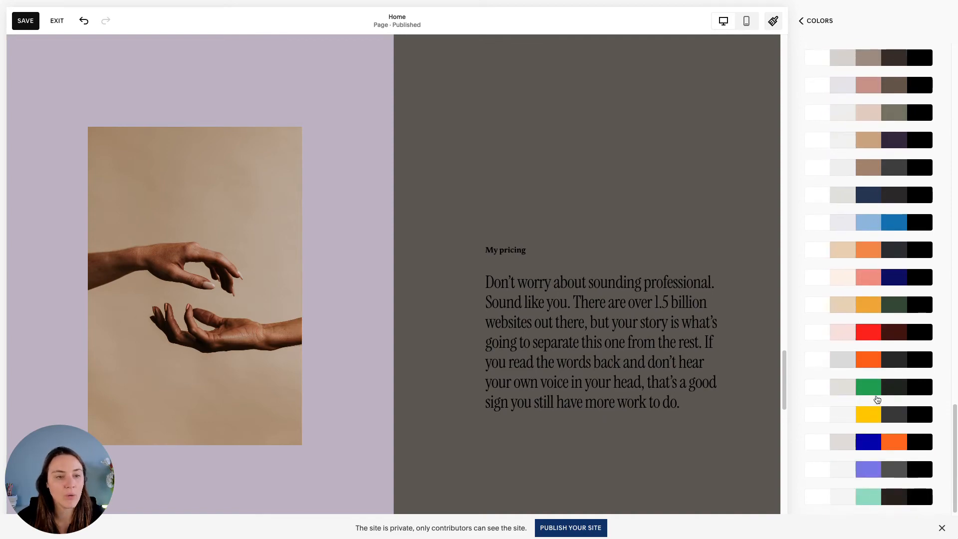
{"action": "left_click", "coordinate": [881, 117]}
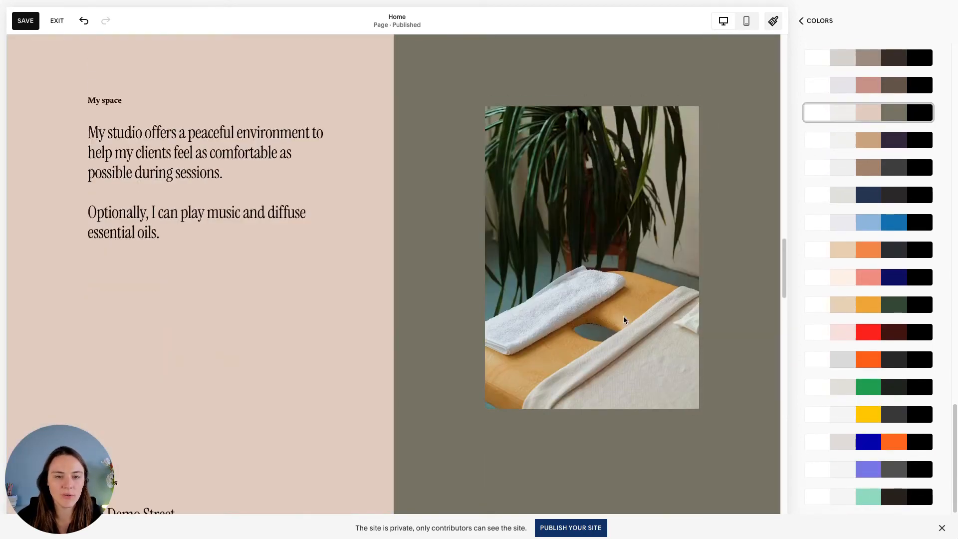
{"action": "scroll", "coordinate": [892, 332], "scroll_direction": "up", "scroll_amount": 15}
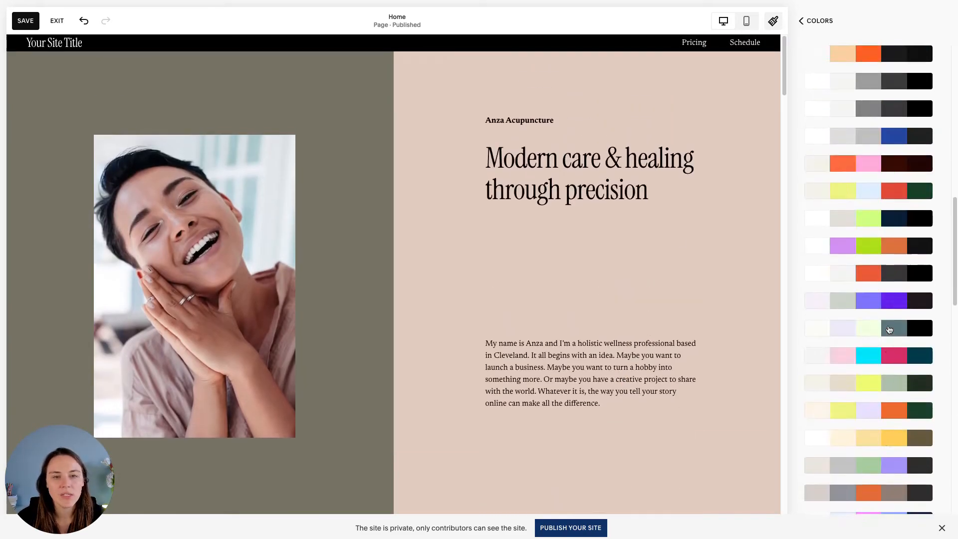
Apply the first preset palette of white, greys and black and save the site styles.
{"action": "left_click", "coordinate": [857, 319]}
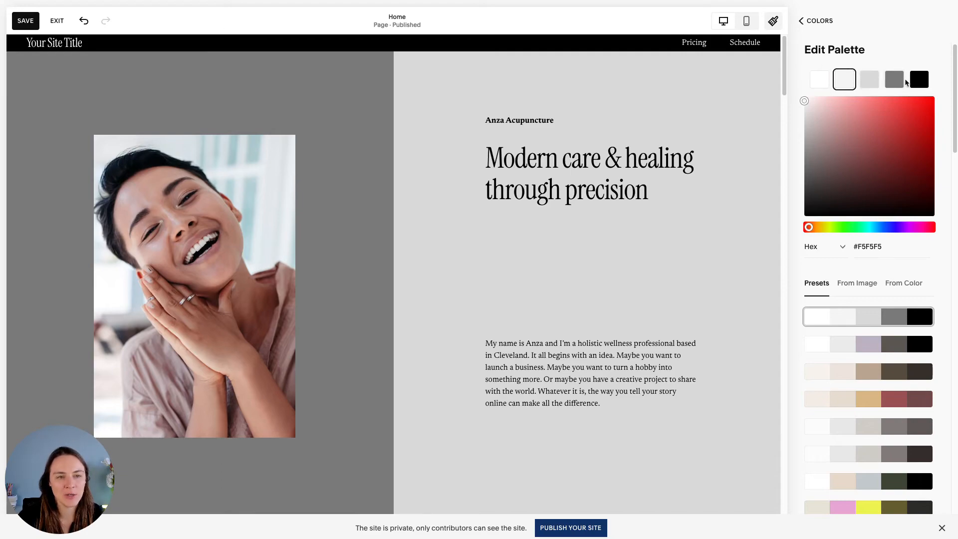
{"action": "left_click", "coordinate": [816, 24]}
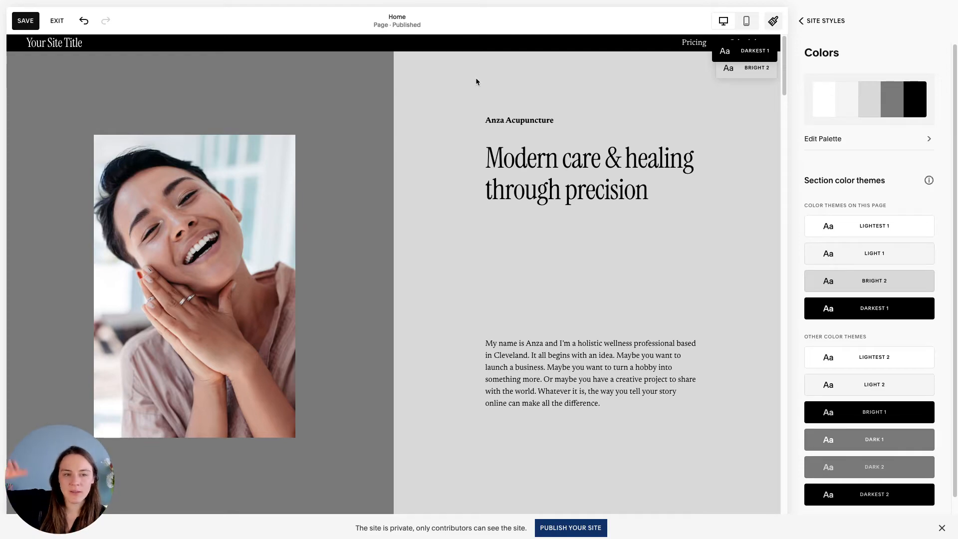
{"action": "left_click", "coordinate": [25, 21]}
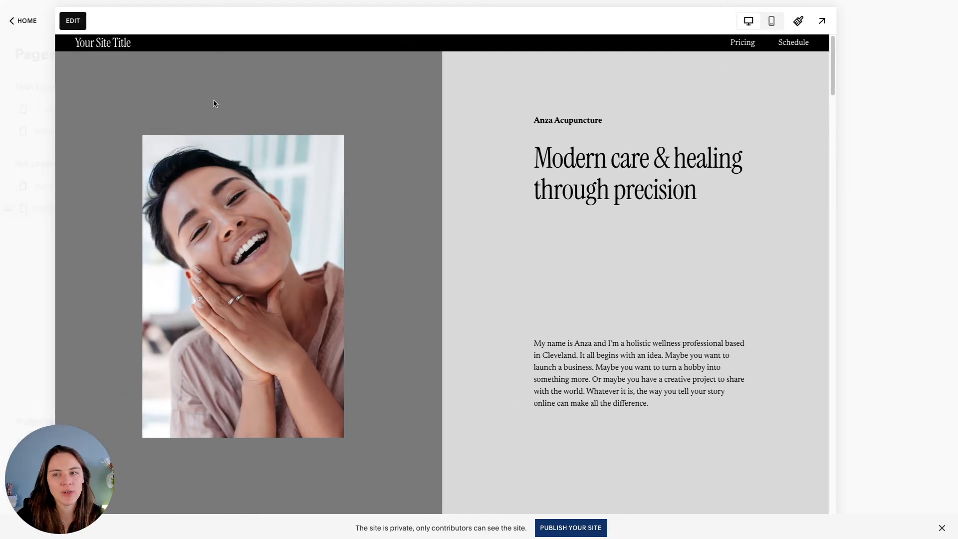
Add the Intro section with the oversized "Introduce your brand" headline and half-width house photo at the top of the Home page and save it.
{"action": "left_click", "coordinate": [188, 20]}
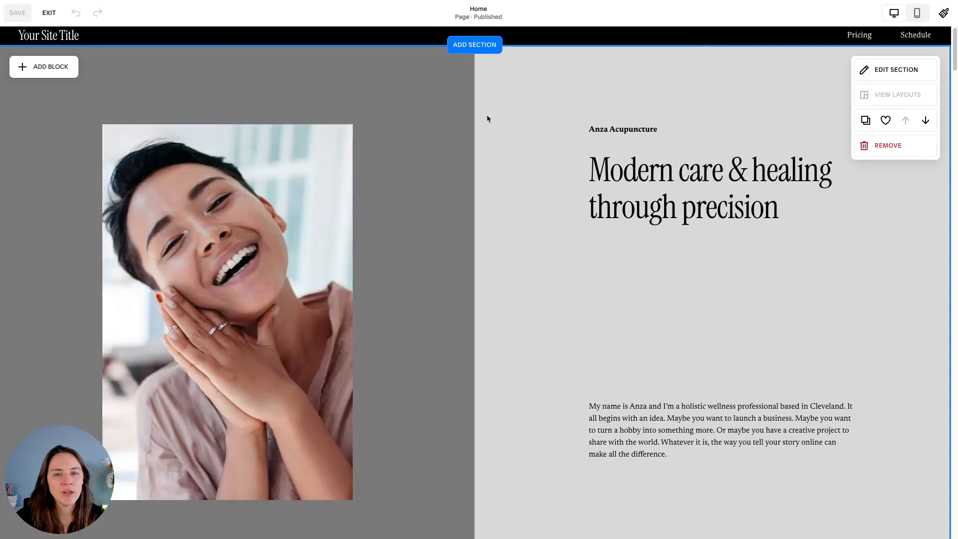
{"action": "scroll", "coordinate": [497, 297], "scroll_direction": "down", "scroll_amount": 13}
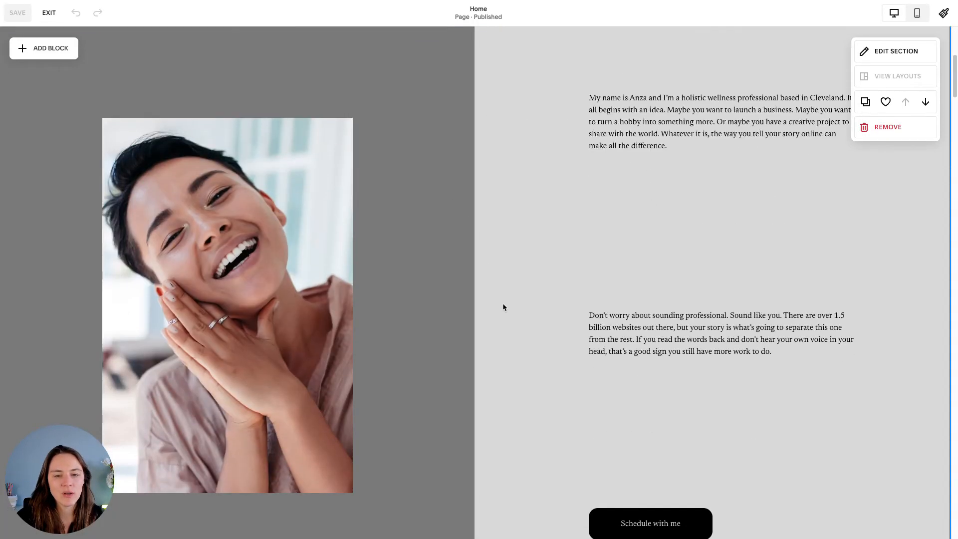
{"action": "scroll", "coordinate": [497, 265], "scroll_direction": "down", "scroll_amount": 15}
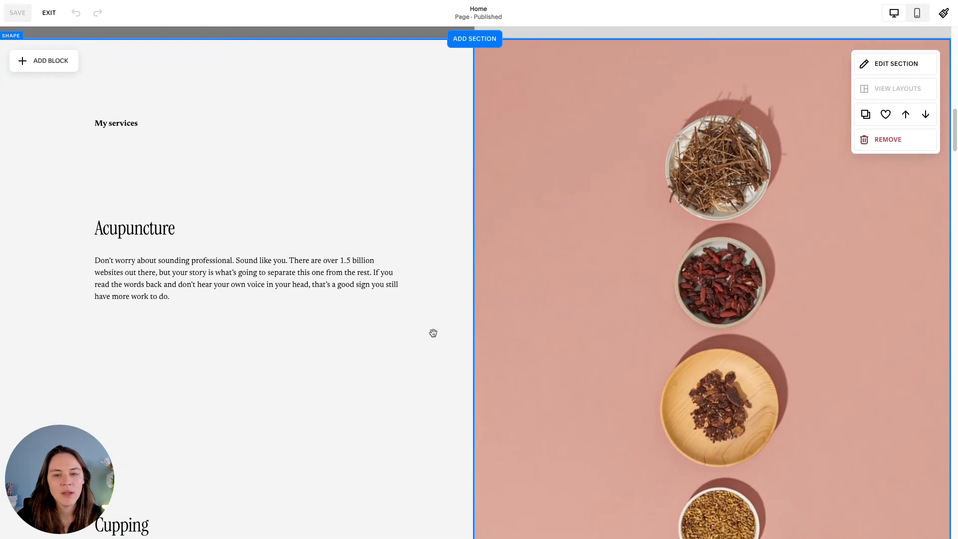
{"action": "scroll", "coordinate": [466, 291], "scroll_direction": "down", "scroll_amount": 10}
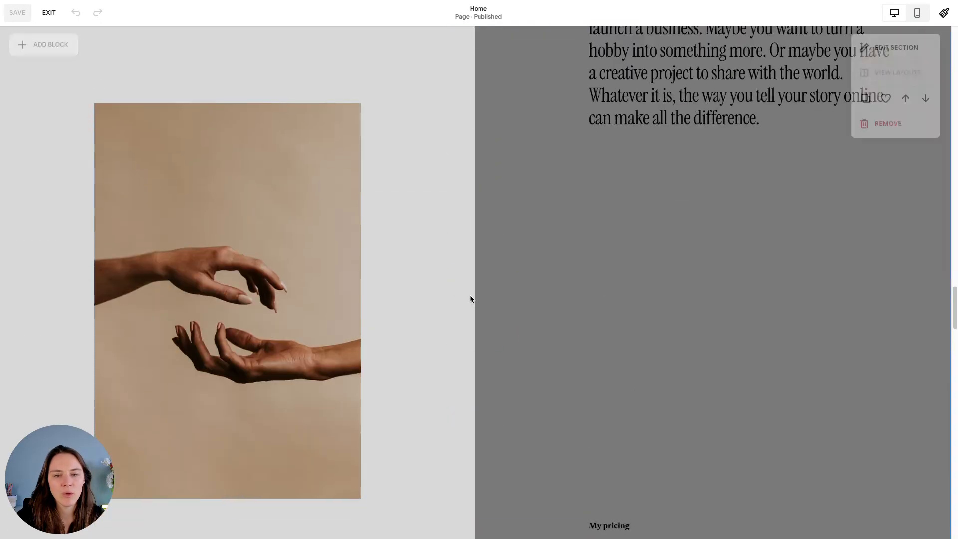
{"action": "scroll", "coordinate": [469, 295], "scroll_direction": "up", "scroll_amount": 20}
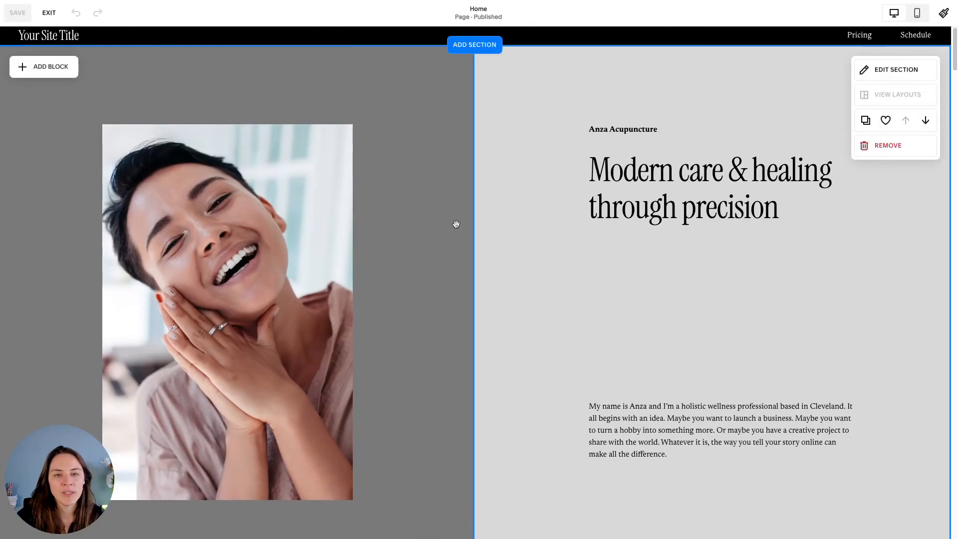
{"action": "left_click", "coordinate": [473, 48]}
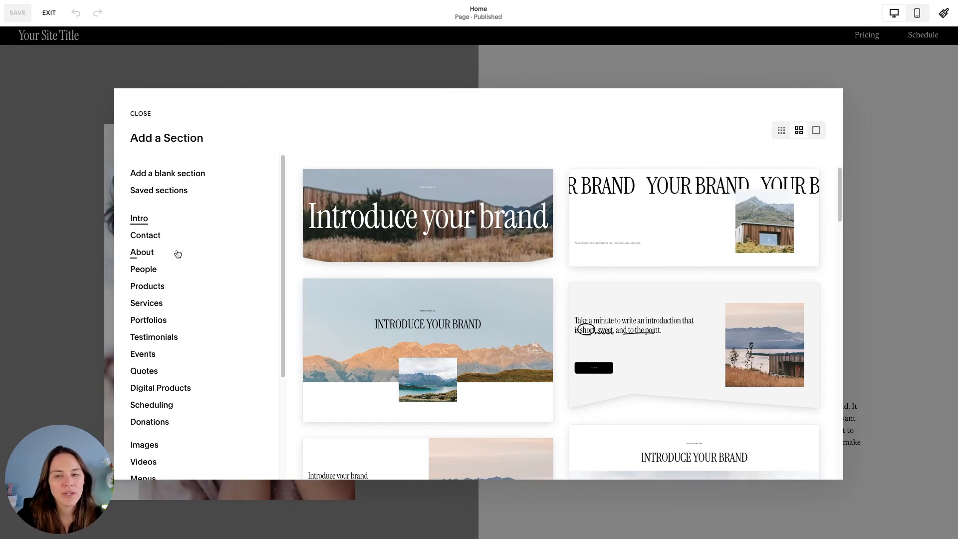
{"action": "scroll", "coordinate": [466, 299], "scroll_direction": "down", "scroll_amount": 10}
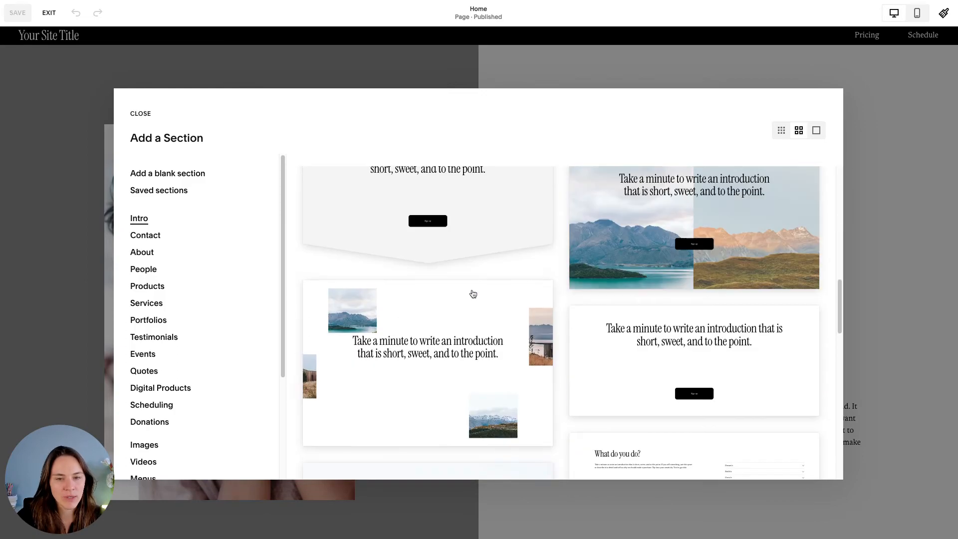
{"action": "scroll", "coordinate": [473, 294], "scroll_direction": "down", "scroll_amount": 5}
{"action": "left_click", "coordinate": [454, 327]}
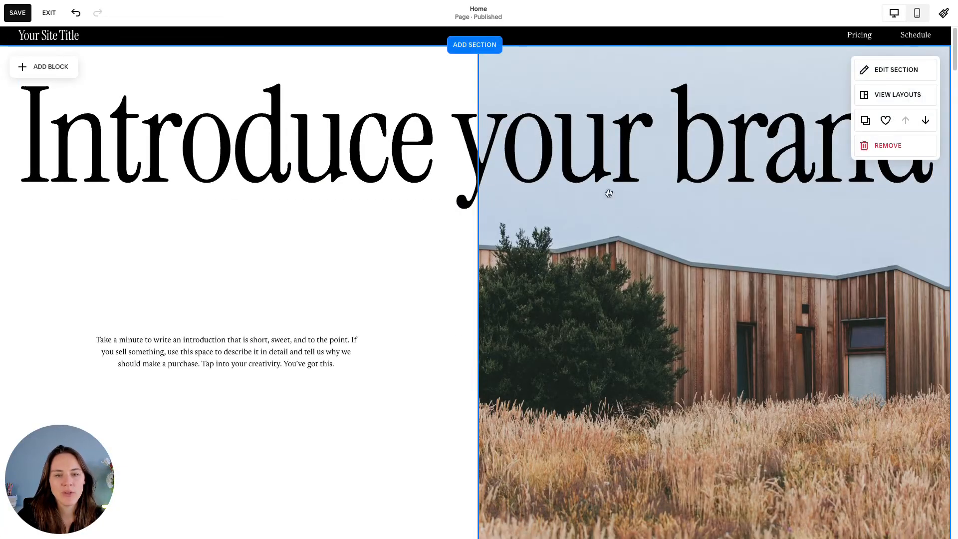
{"action": "scroll", "coordinate": [485, 340], "scroll_direction": "down", "scroll_amount": 6}
{"action": "scroll", "coordinate": [508, 399], "scroll_direction": "up", "scroll_amount": 6}
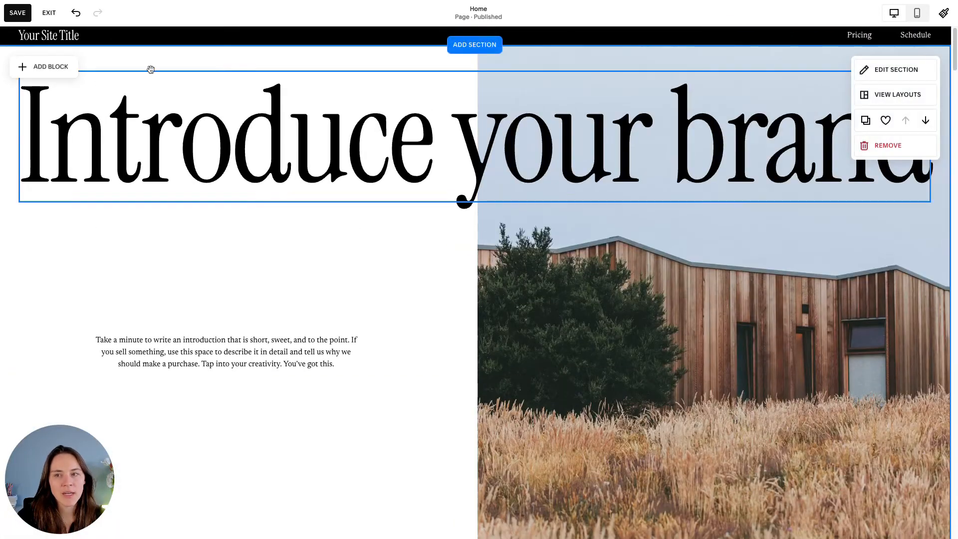
{"action": "left_click", "coordinate": [23, 14]}
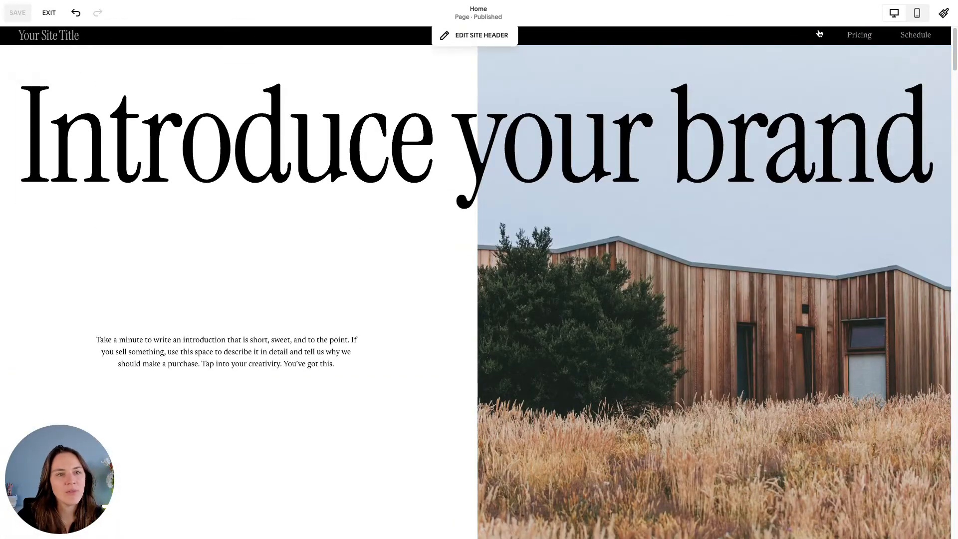
Move the new intro section's paragraph slightly up in the mobile layout, return to the desktop layout and leave the page editor.
{"action": "left_click", "coordinate": [916, 15]}
{"action": "scroll", "coordinate": [493, 157], "scroll_direction": "down", "scroll_amount": 5}
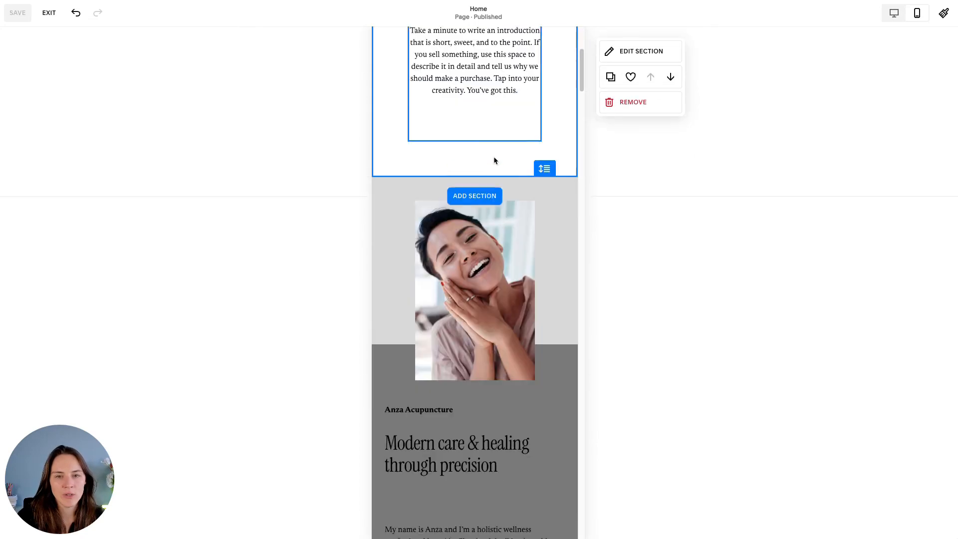
{"action": "scroll", "coordinate": [494, 157], "scroll_direction": "up", "scroll_amount": 3}
{"action": "left_click", "coordinate": [499, 344]}
{"action": "left_click_drag", "start_coordinate": [475, 378], "coordinate": [480, 361]}
{"action": "left_click", "coordinate": [503, 394]}
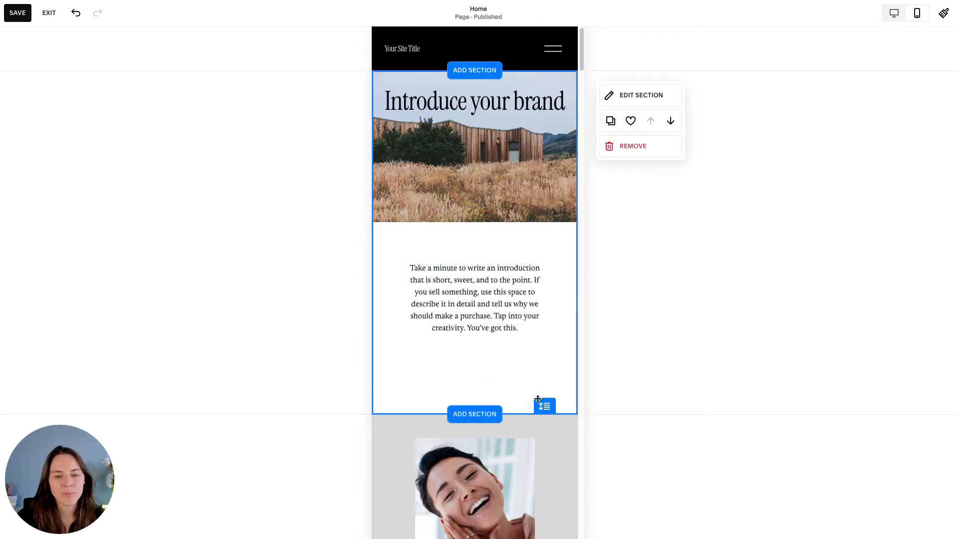
{"action": "left_click", "coordinate": [893, 13]}
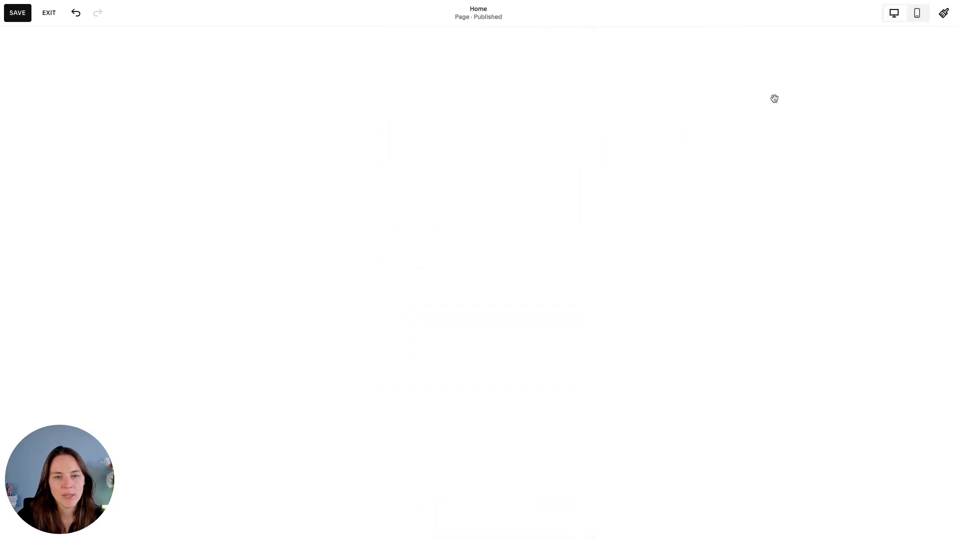
{"action": "left_click", "coordinate": [49, 15]}
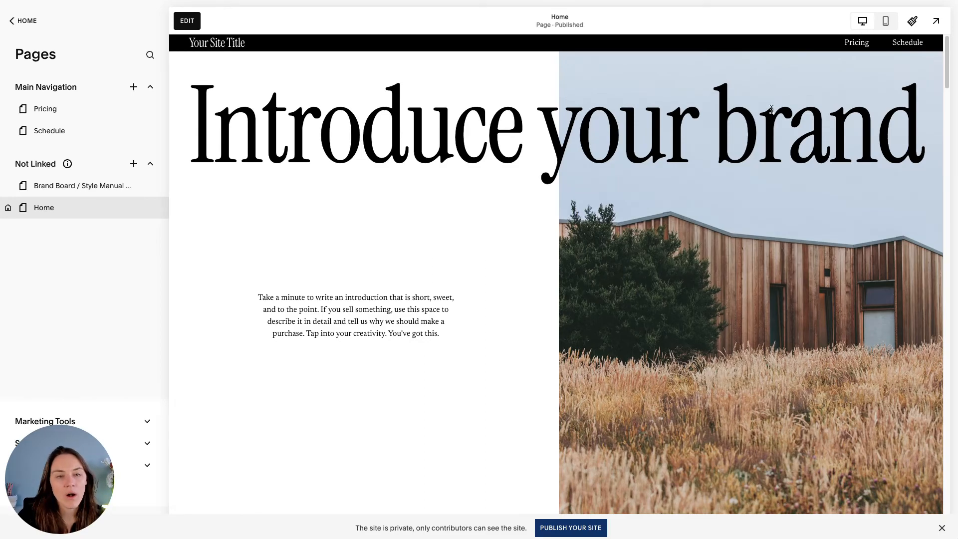
Open the Home page for editing and add a blank section above the "Introduce your brand" section.
{"action": "left_click", "coordinate": [201, 23]}
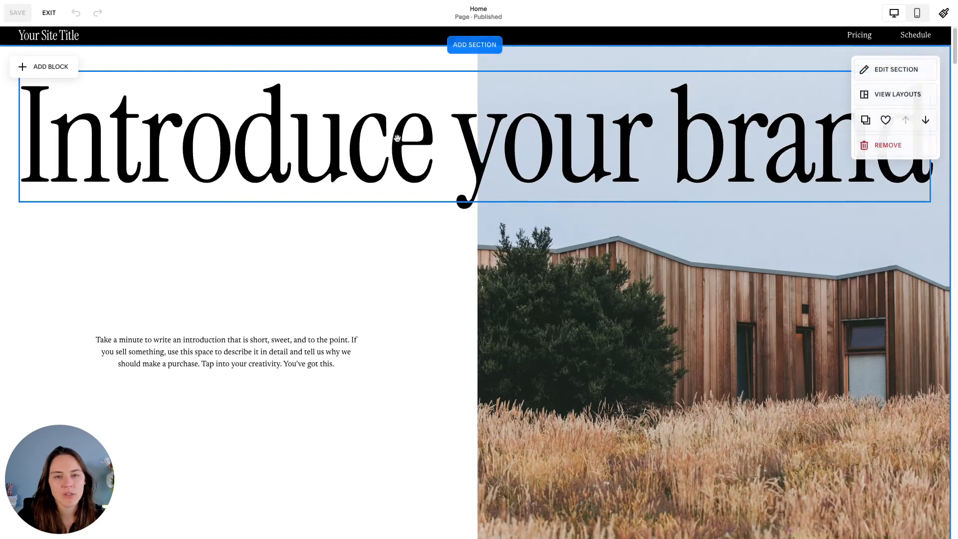
{"action": "left_click", "coordinate": [474, 45]}
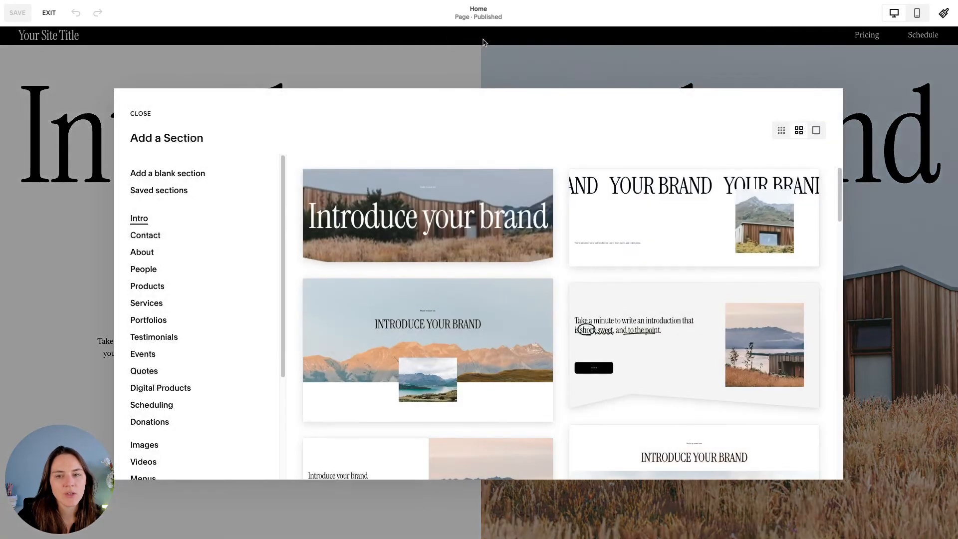
{"action": "left_click", "coordinate": [191, 178]}
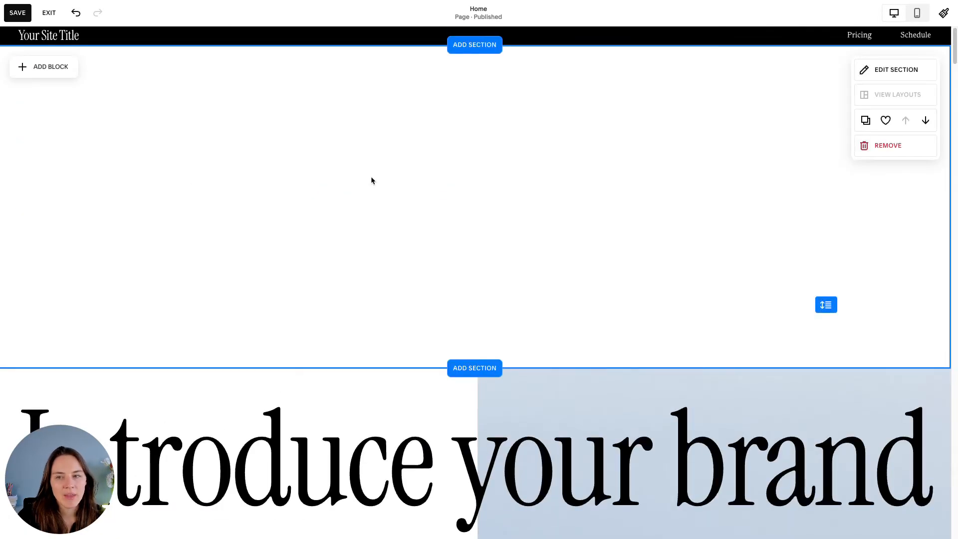
Place an image block in the blank section and enlarge it down and outward.
{"action": "left_click", "coordinate": [53, 72]}
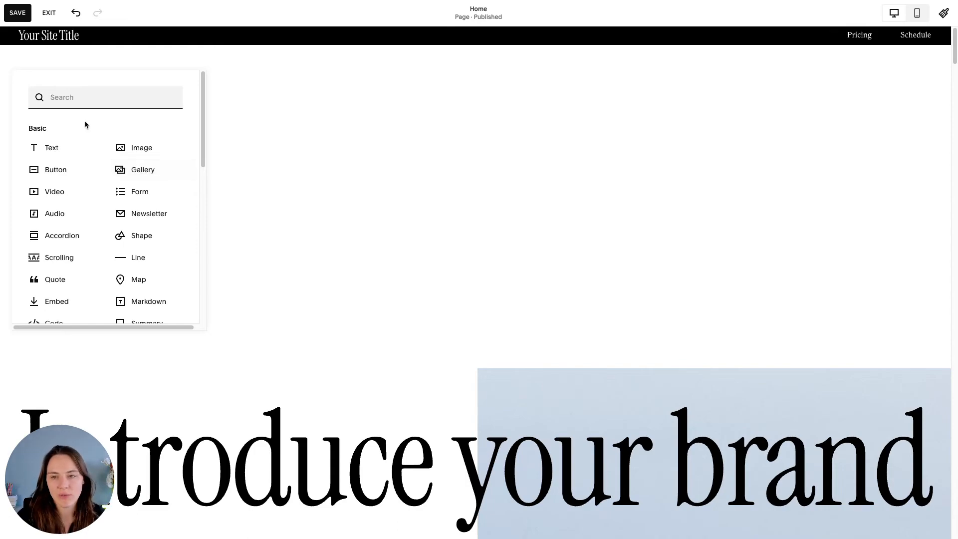
{"action": "left_click", "coordinate": [145, 145]}
{"action": "left_click_drag", "start_coordinate": [196, 158], "coordinate": [292, 176]}
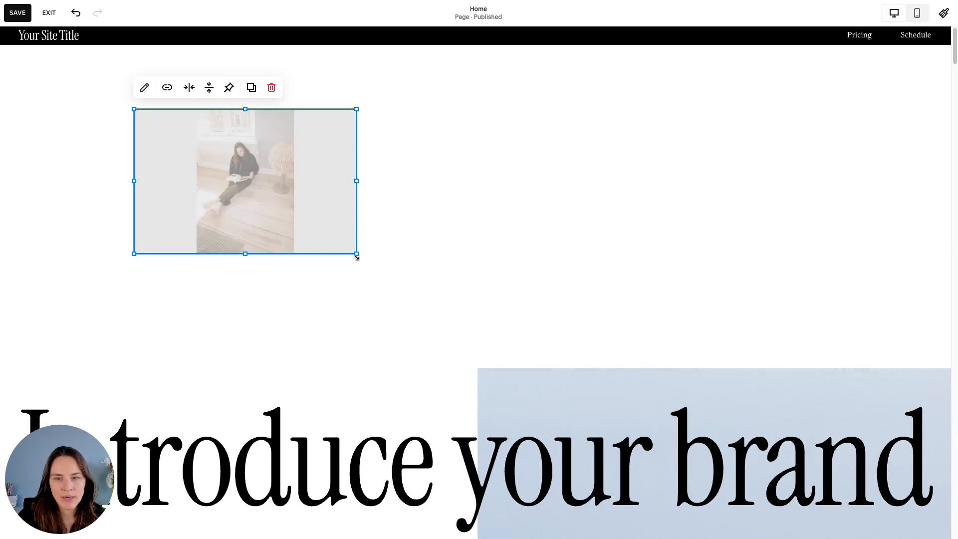
{"action": "left_click_drag", "start_coordinate": [357, 256], "coordinate": [424, 374]}
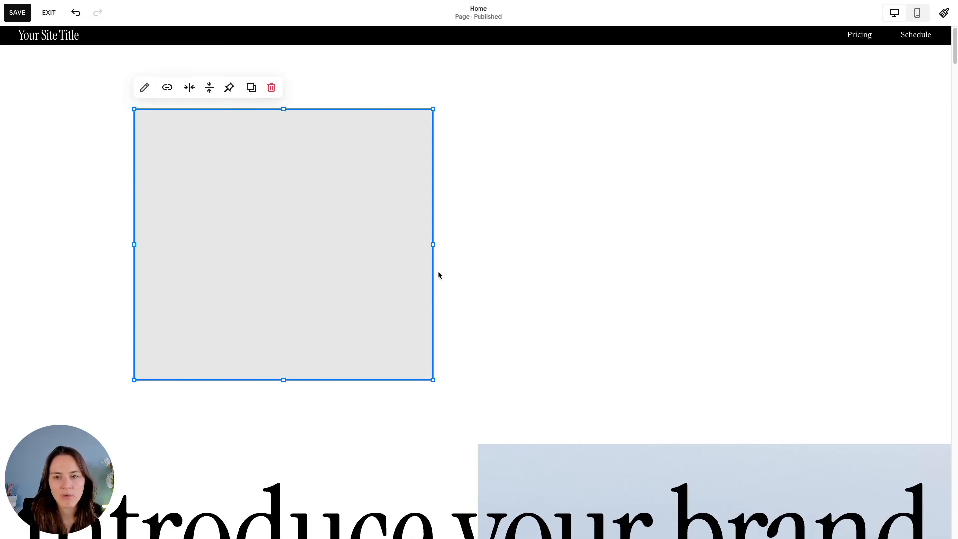
{"action": "left_click", "coordinate": [500, 232]}
Add a button block overlapping the image's lower right edge, save the Home page and leave the editor.
{"action": "left_click", "coordinate": [65, 69]}
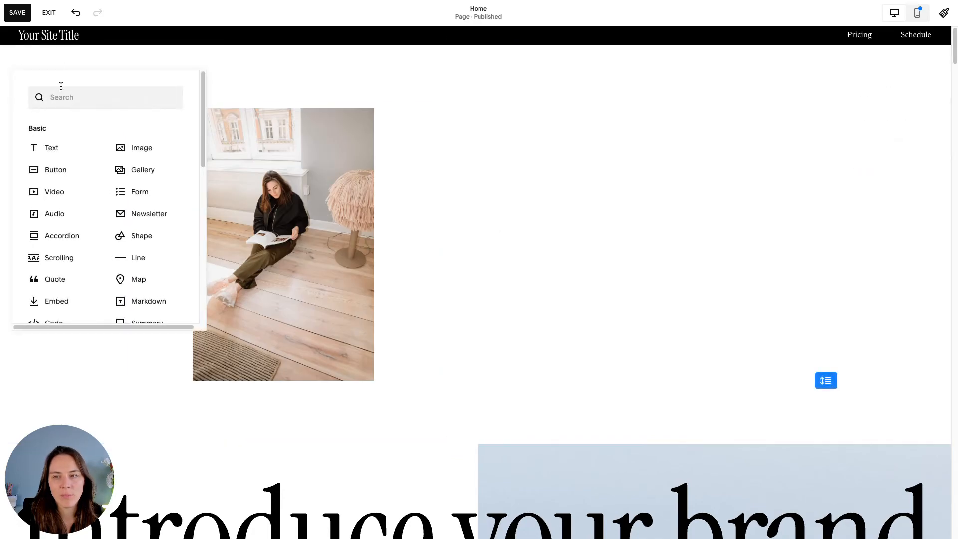
{"action": "left_click", "coordinate": [87, 167]}
{"action": "left_click_drag", "start_coordinate": [131, 144], "coordinate": [476, 294]}
{"action": "left_click", "coordinate": [720, 173]}
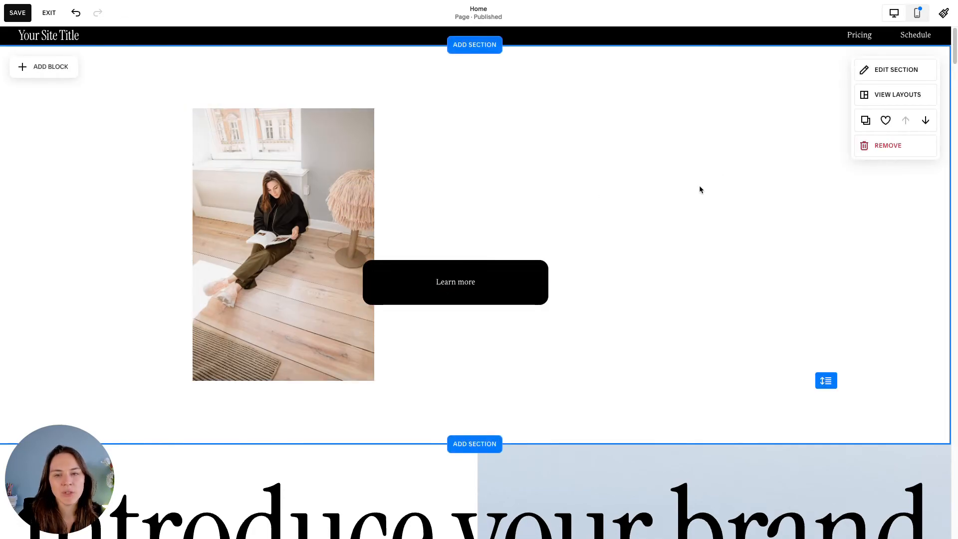
{"action": "left_click", "coordinate": [17, 12]}
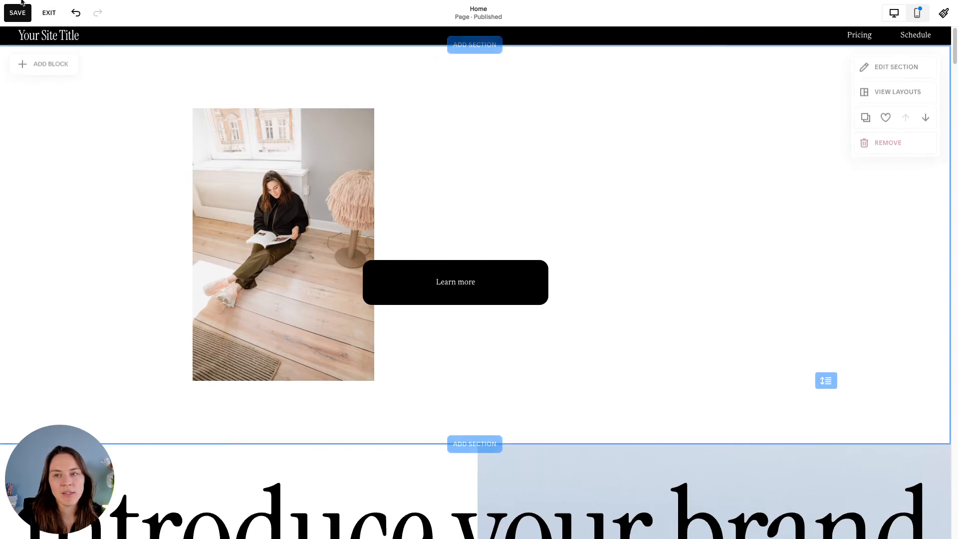
{"action": "left_click", "coordinate": [46, 18]}
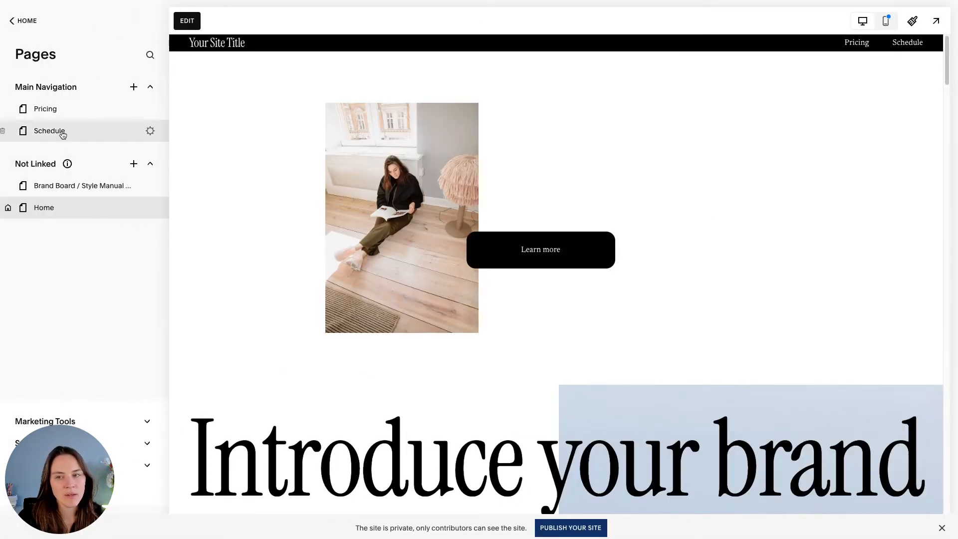
Open the Brand Board / Style Manual / Vibe Test page for editing and extend its section's height to make room below the text.
{"action": "left_click", "coordinate": [71, 192]}
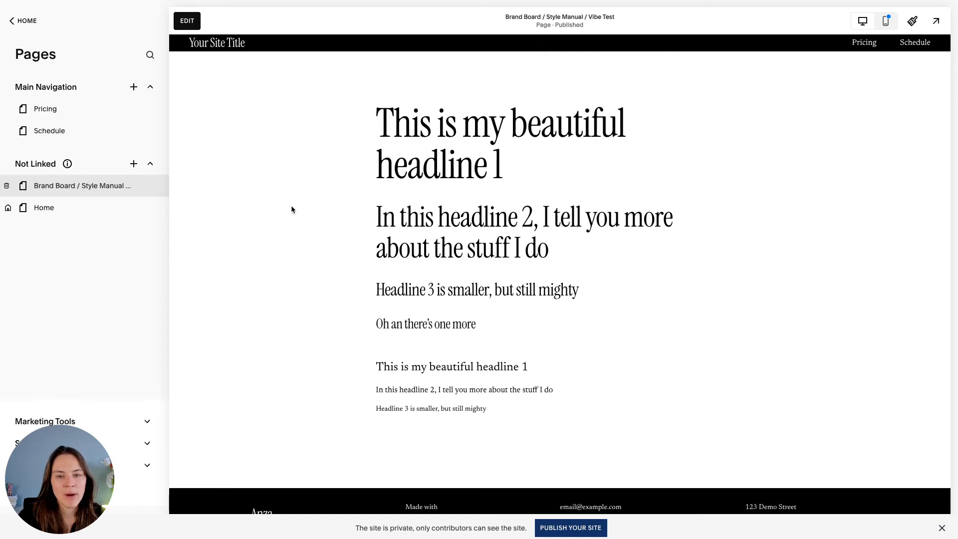
{"action": "left_click", "coordinate": [186, 24]}
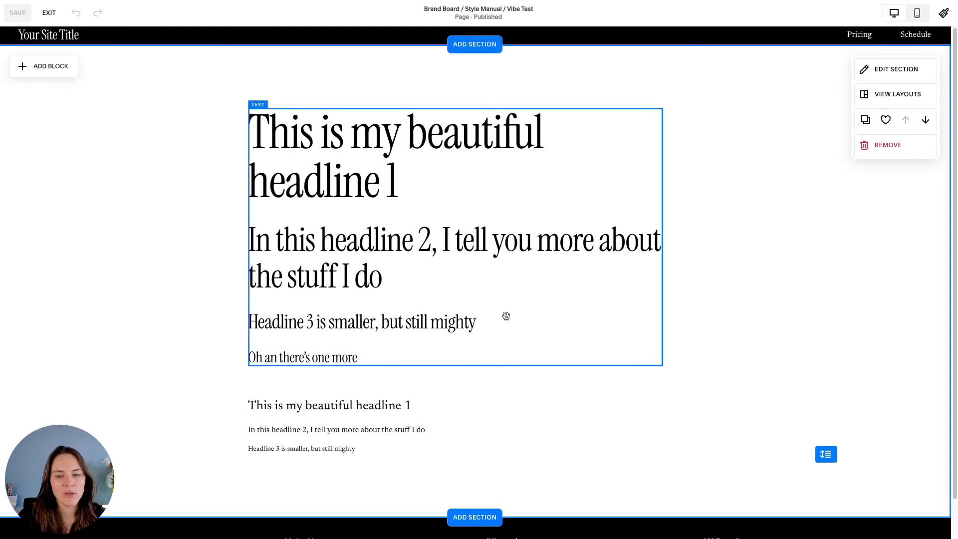
{"action": "left_click_drag", "start_coordinate": [824, 413], "coordinate": [823, 534]}
{"action": "scroll", "coordinate": [750, 370], "scroll_direction": "down", "scroll_amount": 3}
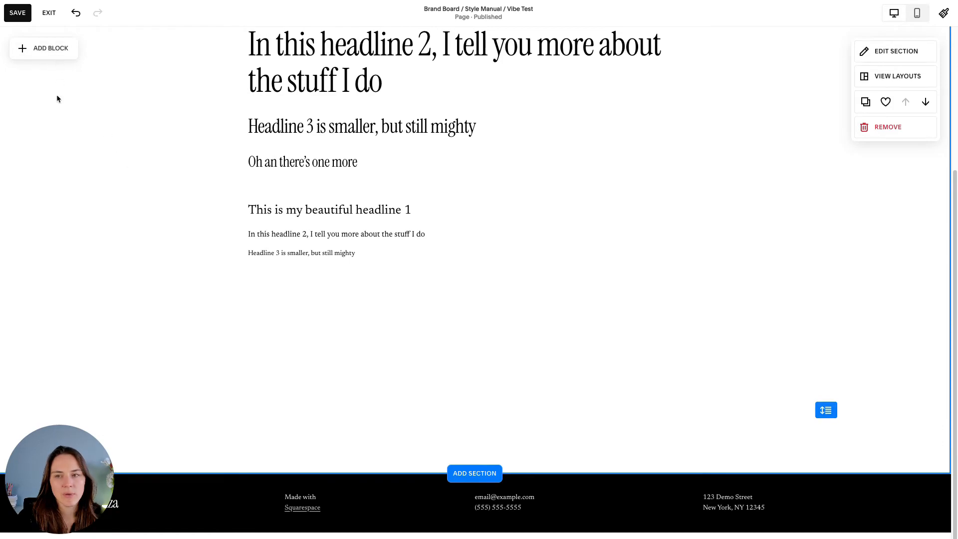
Add a button block below the paragraph text, aligned with the text's starting edge, and tighten the spacing between the text and button.
{"action": "left_click", "coordinate": [42, 47]}
{"action": "left_click", "coordinate": [68, 177]}
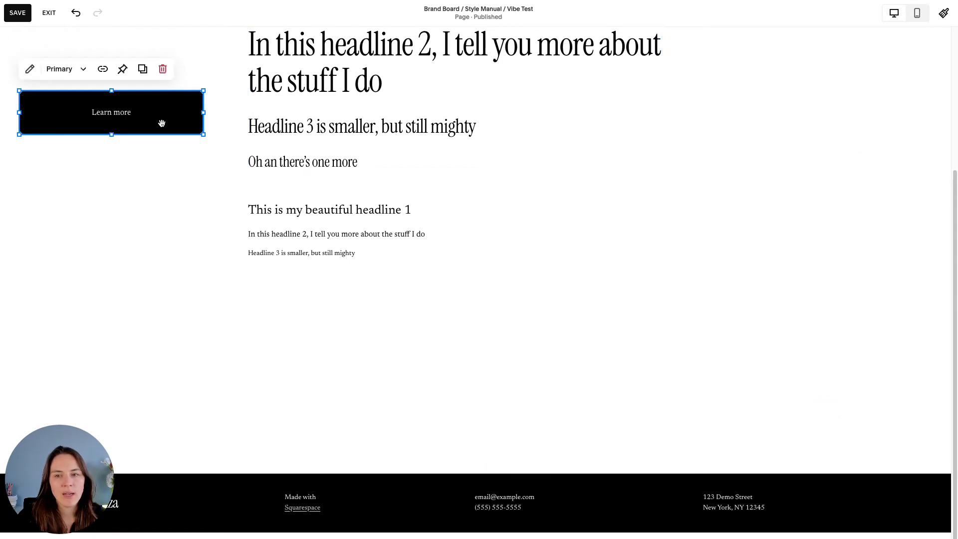
{"action": "left_click_drag", "start_coordinate": [161, 122], "coordinate": [387, 400]}
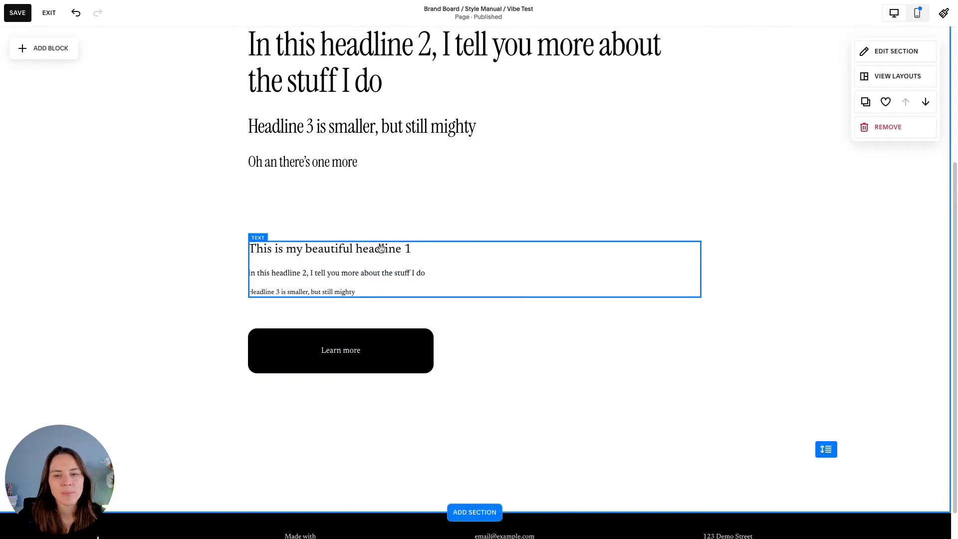
{"action": "left_click_drag", "start_coordinate": [383, 248], "coordinate": [388, 227]}
{"action": "left_click_drag", "start_coordinate": [387, 363], "coordinate": [387, 338]}
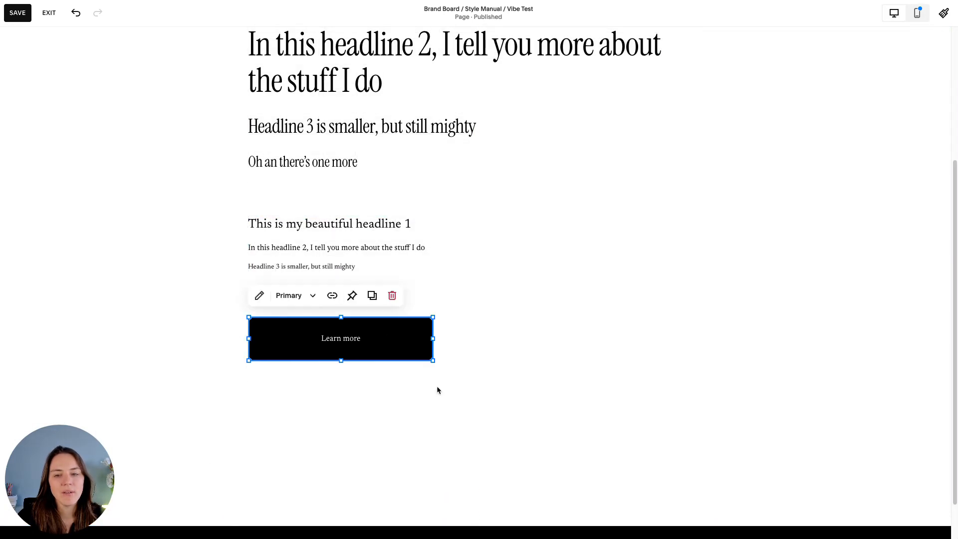
Duplicate the Learn more button, place the copy directly beneath it and set its style to Secondary.
{"action": "left_click", "coordinate": [436, 387]}
{"action": "left_click", "coordinate": [363, 349]}
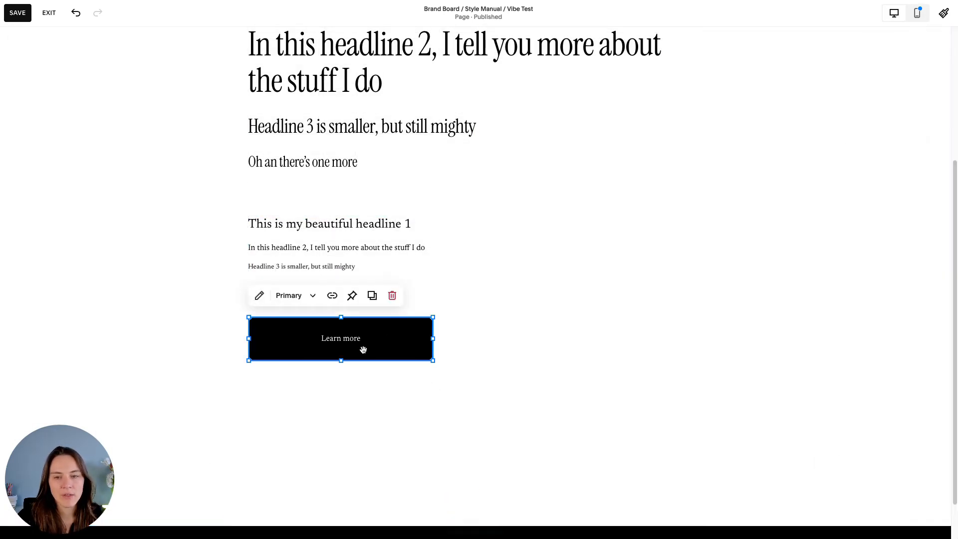
{"action": "left_click", "coordinate": [372, 296]}
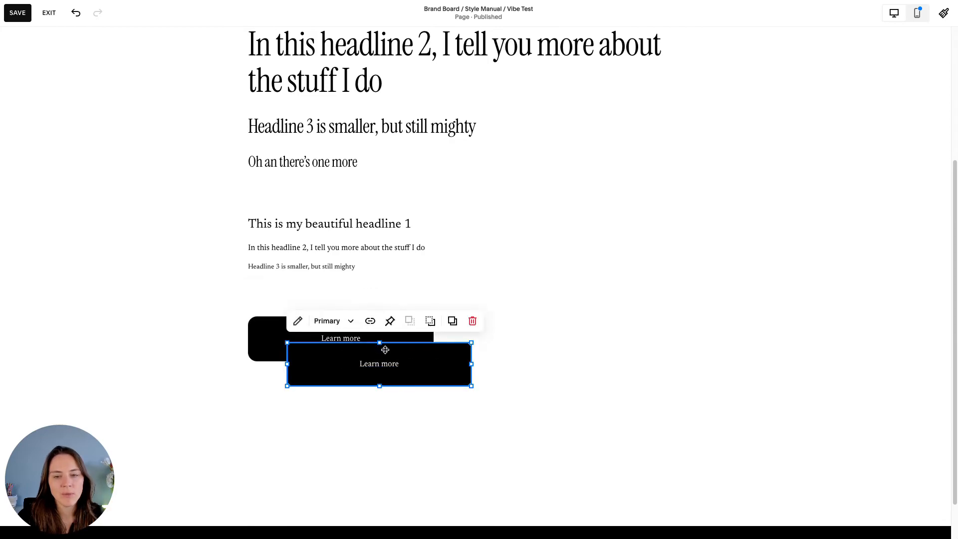
{"action": "left_click_drag", "start_coordinate": [385, 349], "coordinate": [347, 375]}
{"action": "left_click", "coordinate": [289, 346]}
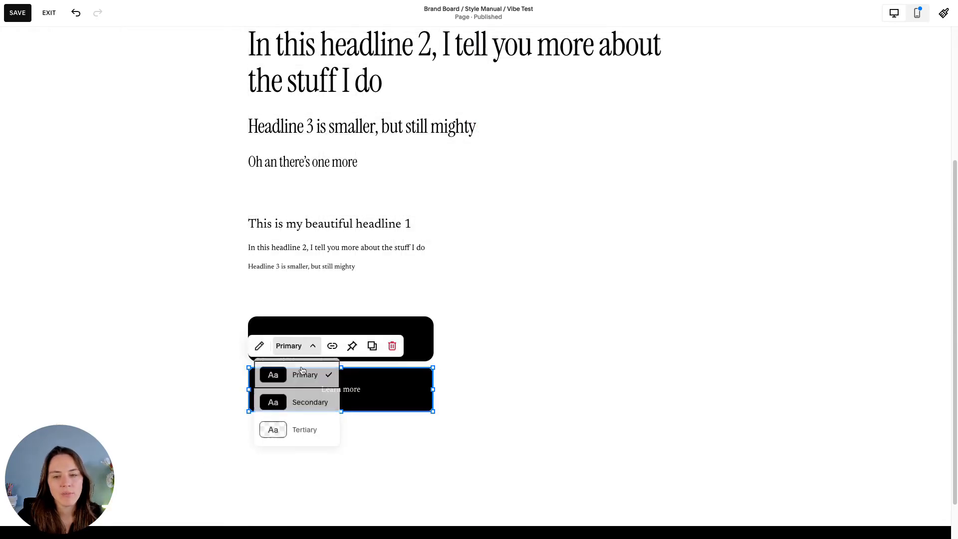
{"action": "left_click", "coordinate": [303, 401]}
Duplicate the secondary button, place the copy directly beneath it and set its style to Tertiary.
{"action": "left_click", "coordinate": [381, 346]}
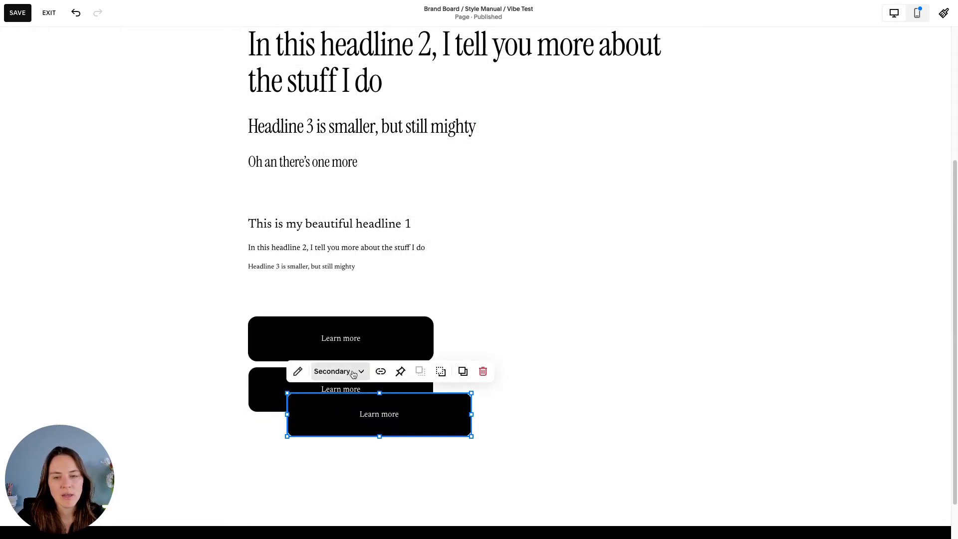
{"action": "left_click_drag", "start_coordinate": [352, 420], "coordinate": [314, 446]}
{"action": "left_click", "coordinate": [294, 397]}
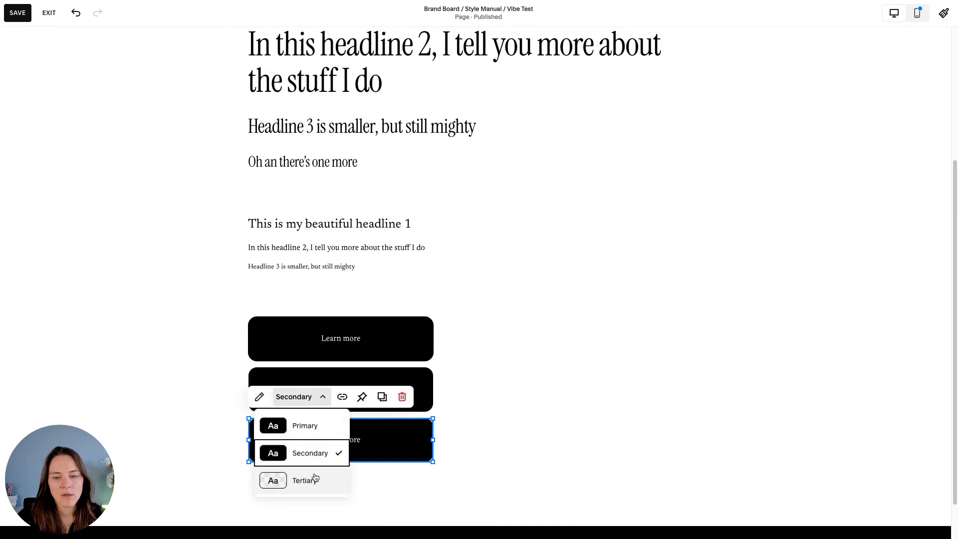
{"action": "left_click", "coordinate": [315, 478]}
{"action": "left_click", "coordinate": [529, 421]}
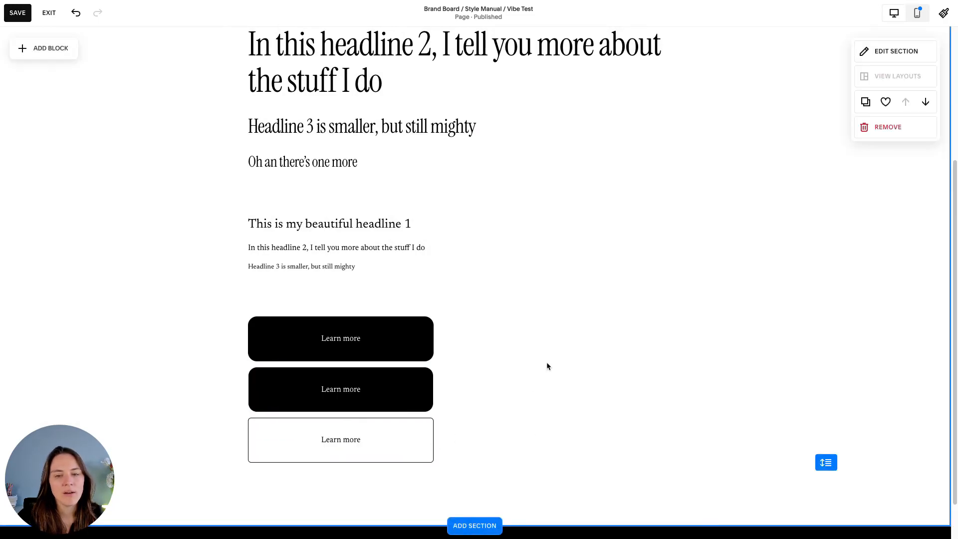
In the site's primary button style, set the left and right padding to 3.2em and slightly reduce the top and bottom padding.
{"action": "left_click", "coordinate": [943, 12]}
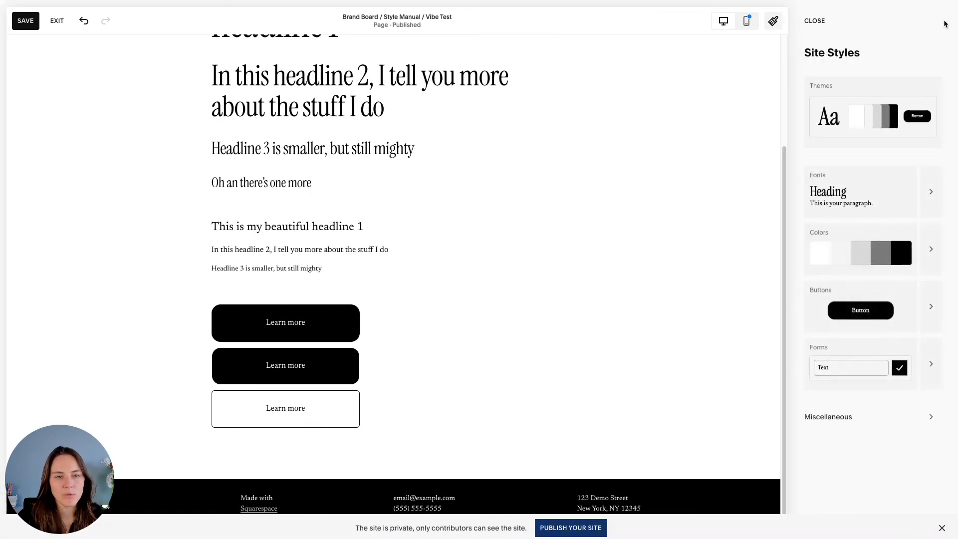
{"action": "left_click", "coordinate": [931, 307]}
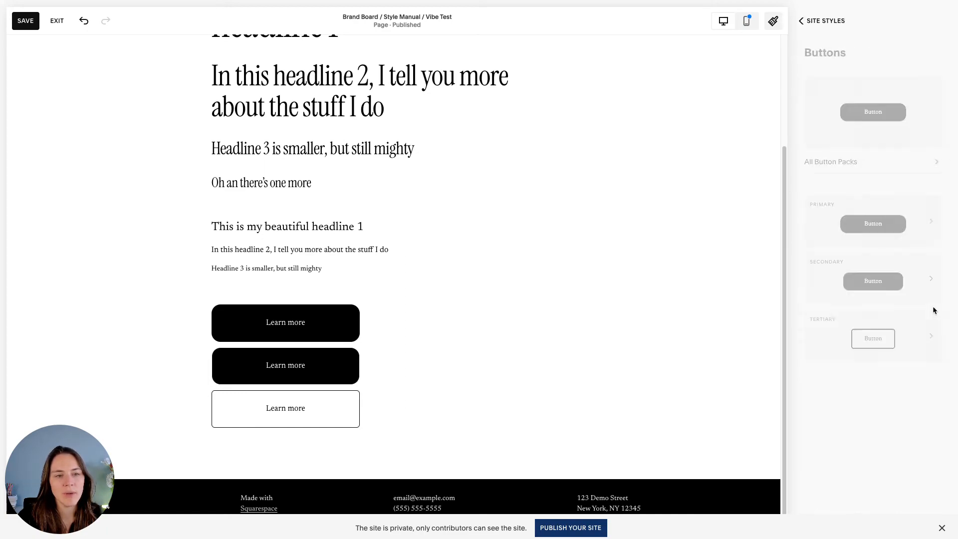
{"action": "left_click", "coordinate": [918, 218]}
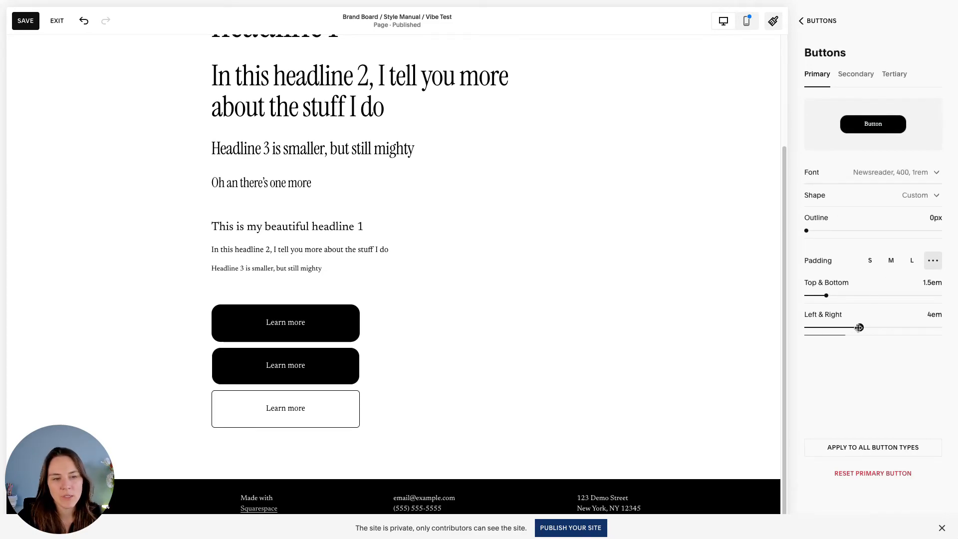
{"action": "mouse_move", "coordinate": [859, 328]}
{"action": "left_mouse_down"}
{"action": "mouse_move", "coordinate": [834, 327]}
{"action": "mouse_move", "coordinate": [849, 327]}
{"action": "left_mouse_up"}
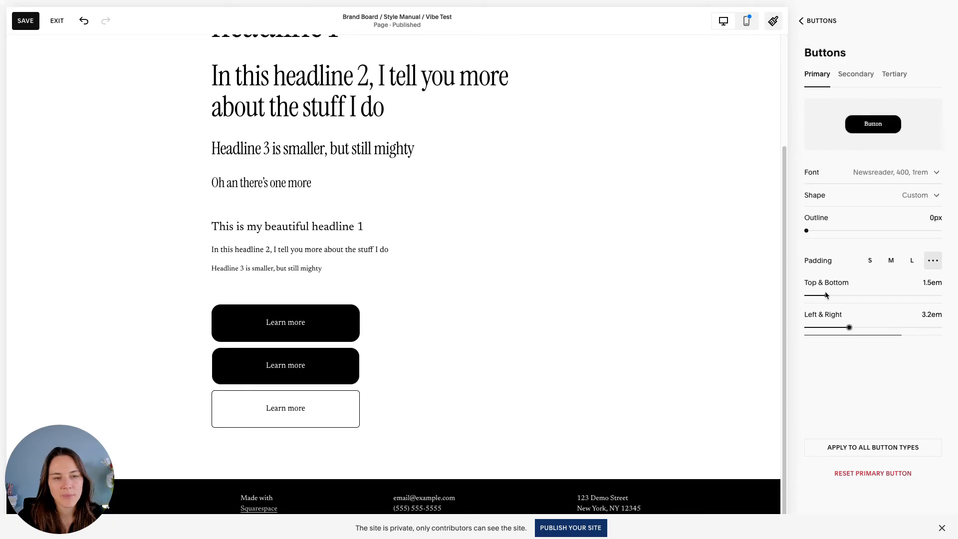
{"action": "left_click_drag", "start_coordinate": [825, 295], "coordinate": [821, 296]}
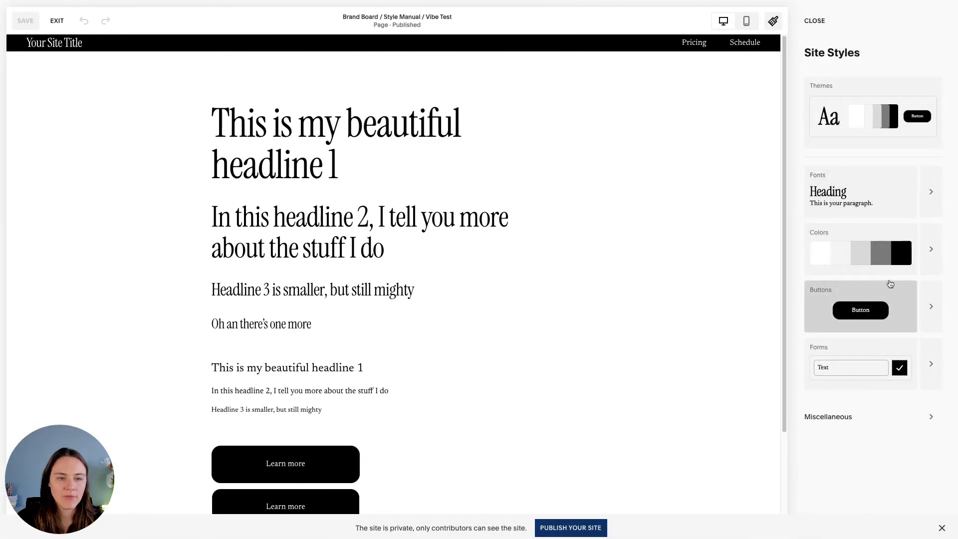
Duplicate the brand board section, check the site's section color themes and save the page.
{"action": "left_click", "coordinate": [57, 20]}
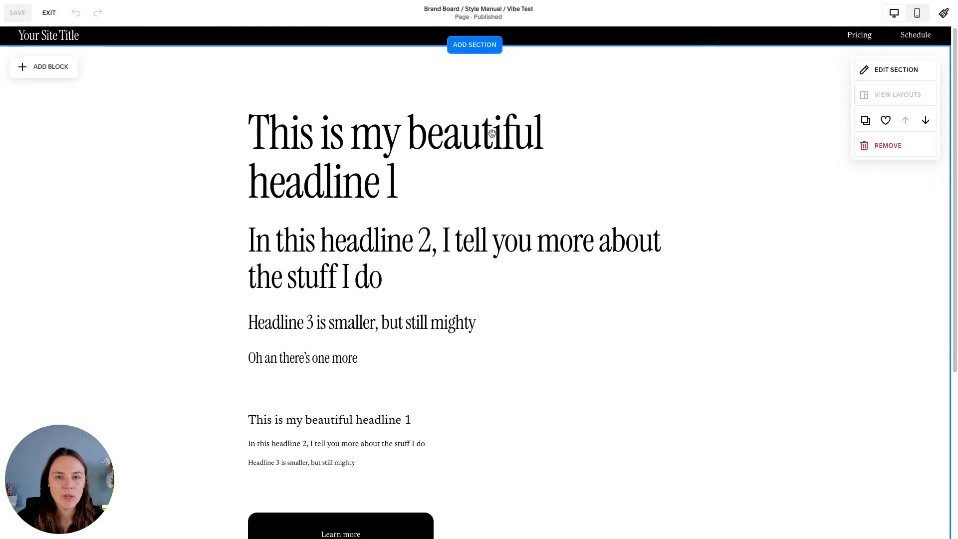
{"action": "left_click", "coordinate": [869, 119]}
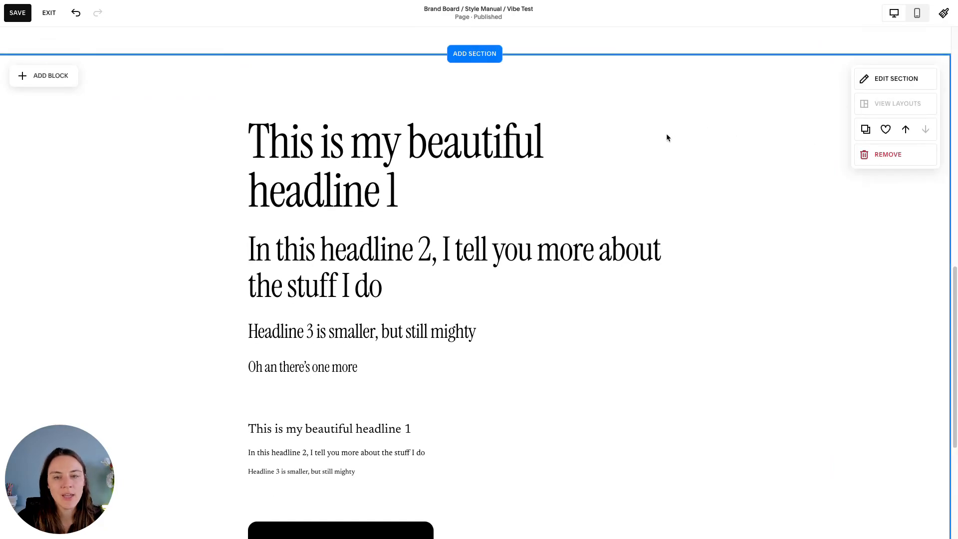
{"action": "left_click", "coordinate": [944, 14]}
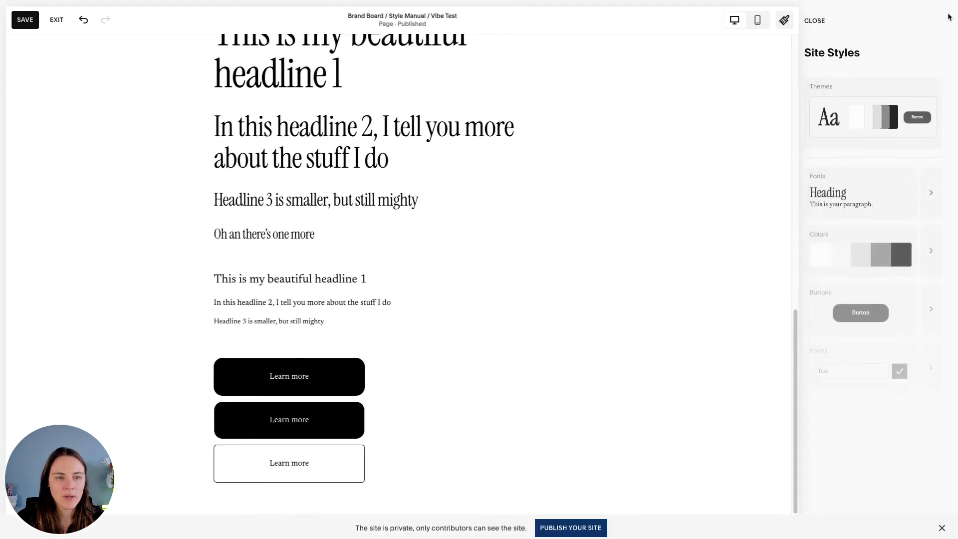
{"action": "left_click", "coordinate": [931, 250]}
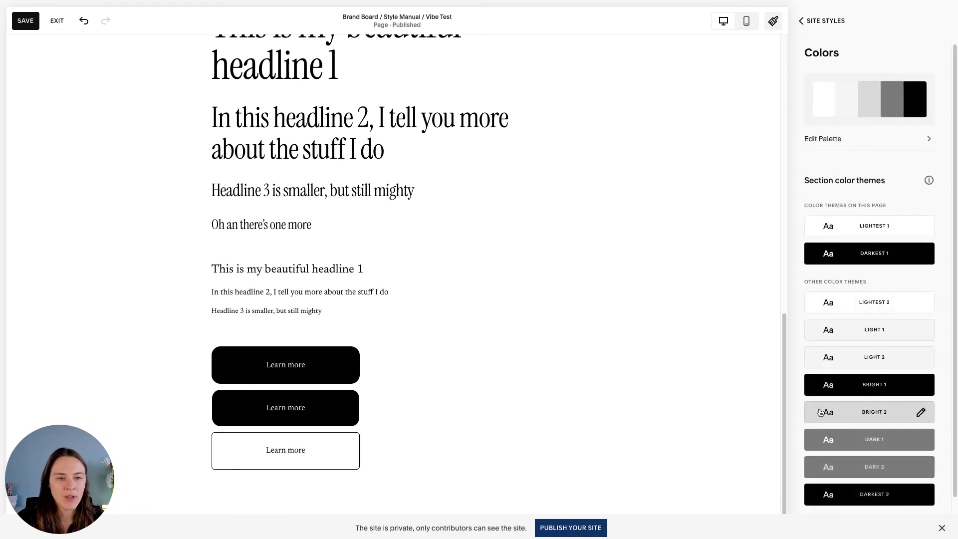
{"action": "scroll", "coordinate": [884, 375], "scroll_direction": "down", "scroll_amount": 1}
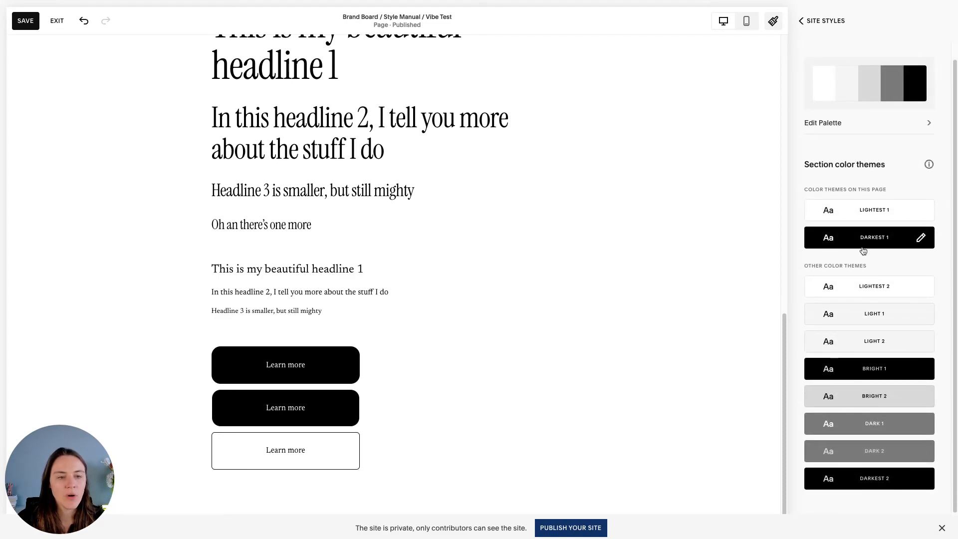
{"action": "scroll", "coordinate": [672, 313], "scroll_direction": "up", "scroll_amount": 4}
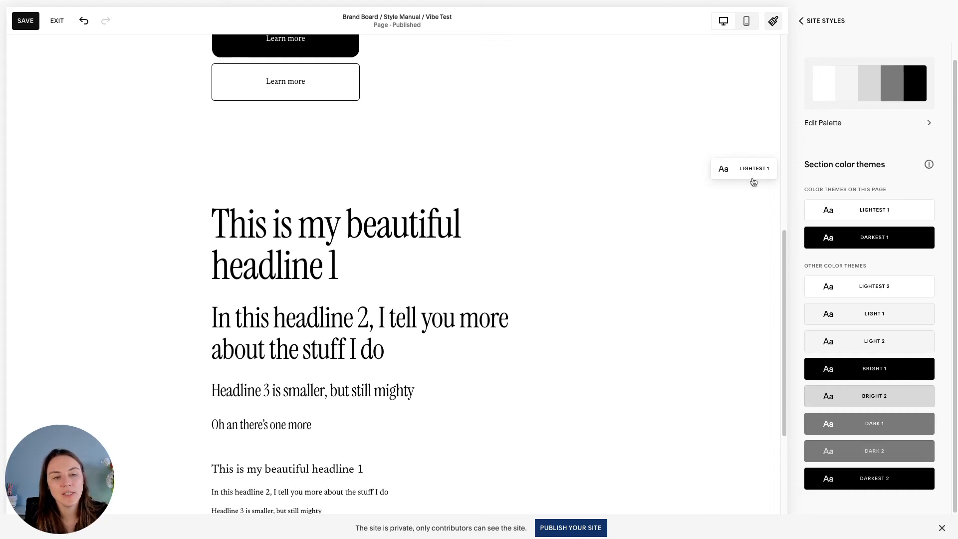
{"action": "left_click", "coordinate": [23, 22]}
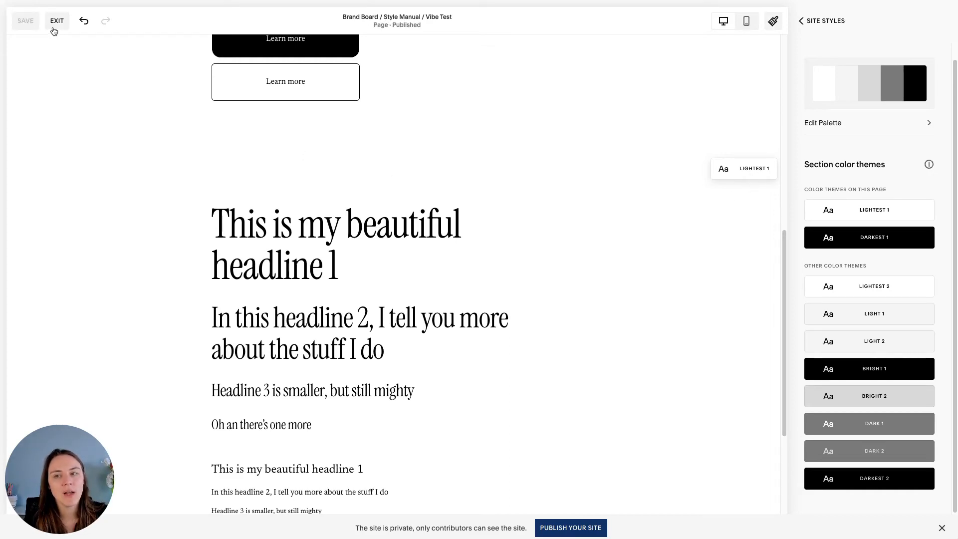
{"action": "left_click", "coordinate": [57, 20]}
Apply the Bright 1 color theme to the duplicated brand board section and save the page.
{"action": "left_click", "coordinate": [187, 20]}
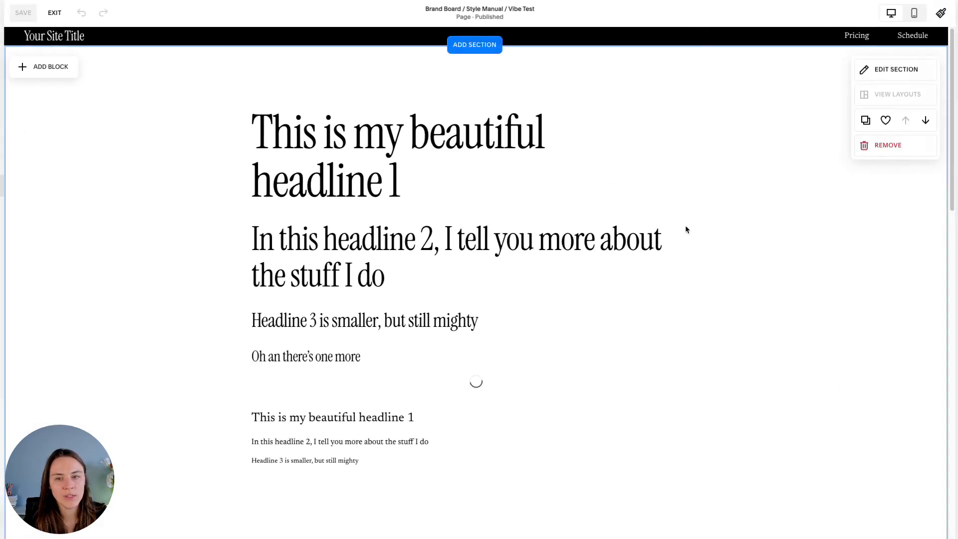
{"action": "scroll", "coordinate": [747, 262], "scroll_direction": "down", "scroll_amount": 5}
{"action": "scroll", "coordinate": [755, 270], "scroll_direction": "down", "scroll_amount": 5}
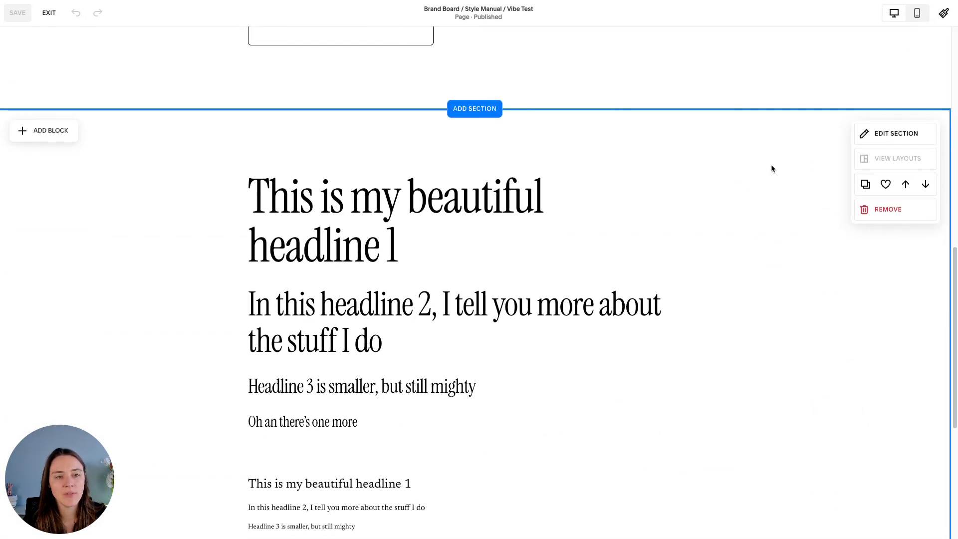
{"action": "left_click", "coordinate": [896, 135]}
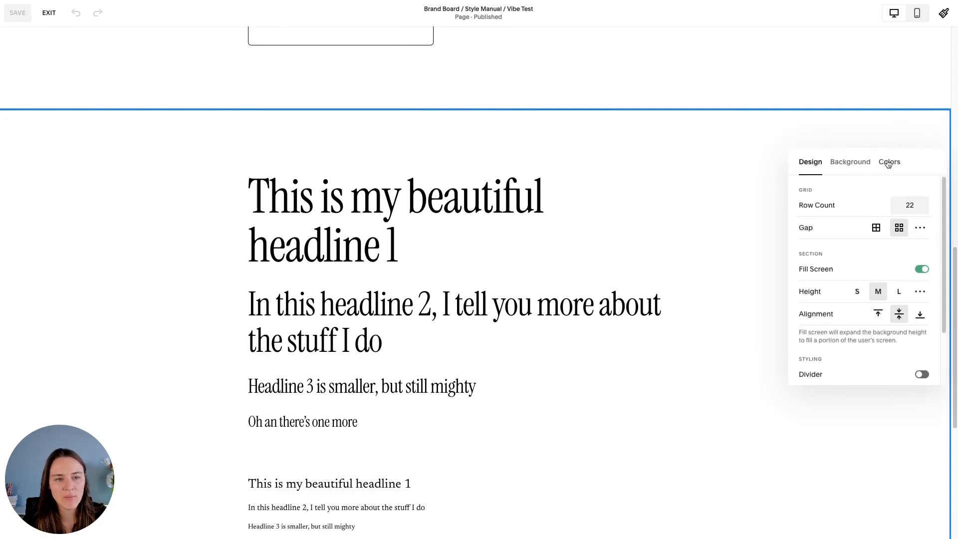
{"action": "left_click", "coordinate": [887, 165]}
{"action": "scroll", "coordinate": [904, 248], "scroll_direction": "down", "scroll_amount": 3}
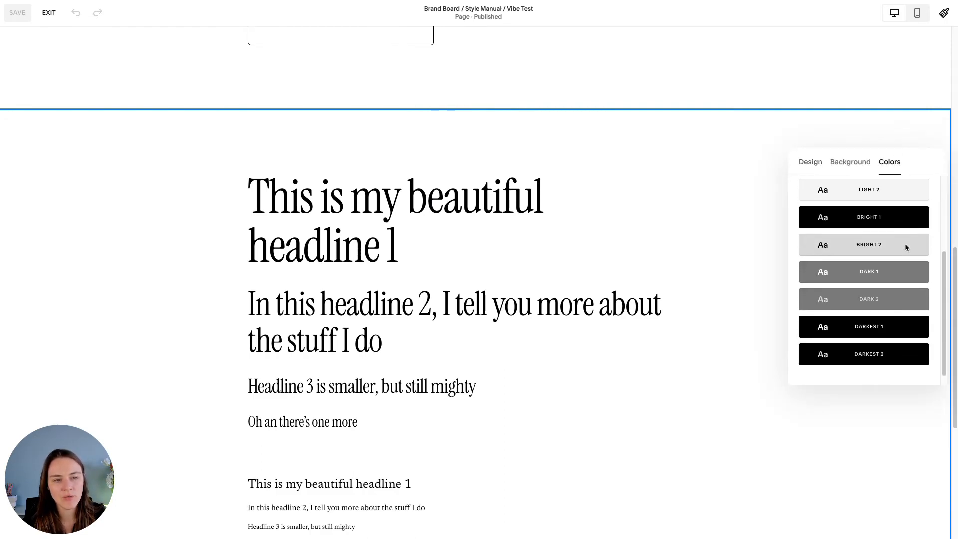
{"action": "left_click", "coordinate": [888, 222]}
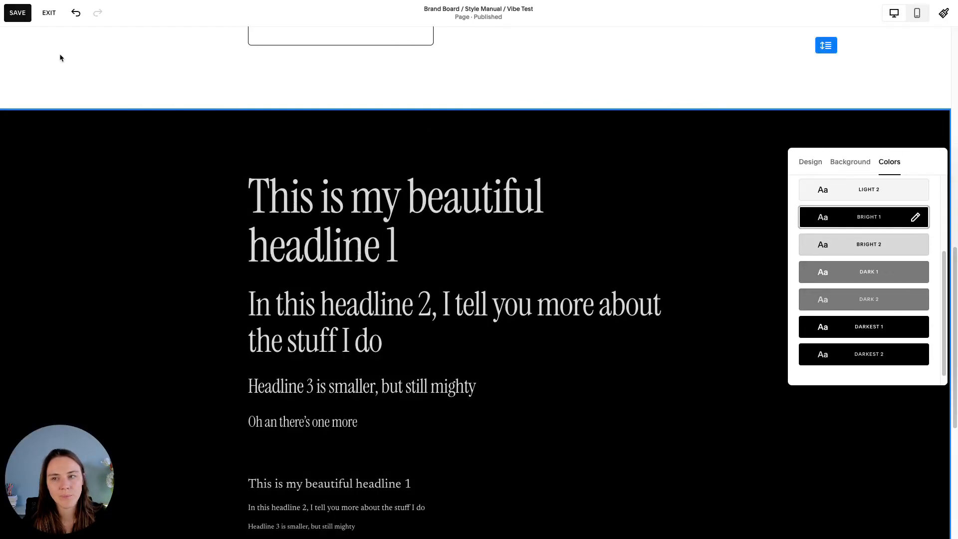
{"action": "left_click", "coordinate": [30, 21]}
{"action": "left_click", "coordinate": [48, 14]}
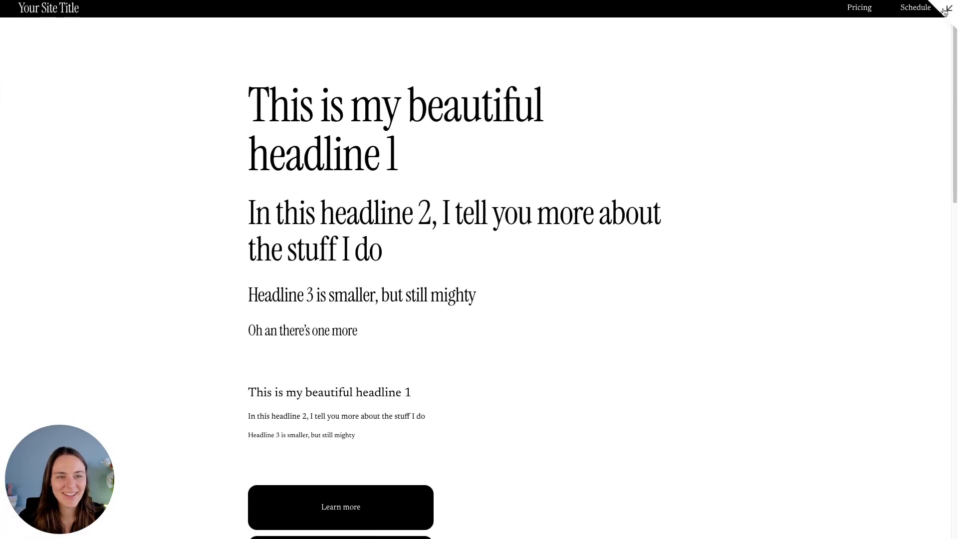
Open the Bright 1 section color theme for editing in the site styles and look through its element color settings.
{"action": "left_click", "coordinate": [945, 7]}
{"action": "left_click", "coordinate": [914, 21]}
{"action": "scroll", "coordinate": [625, 248], "scroll_direction": "down", "scroll_amount": 10}
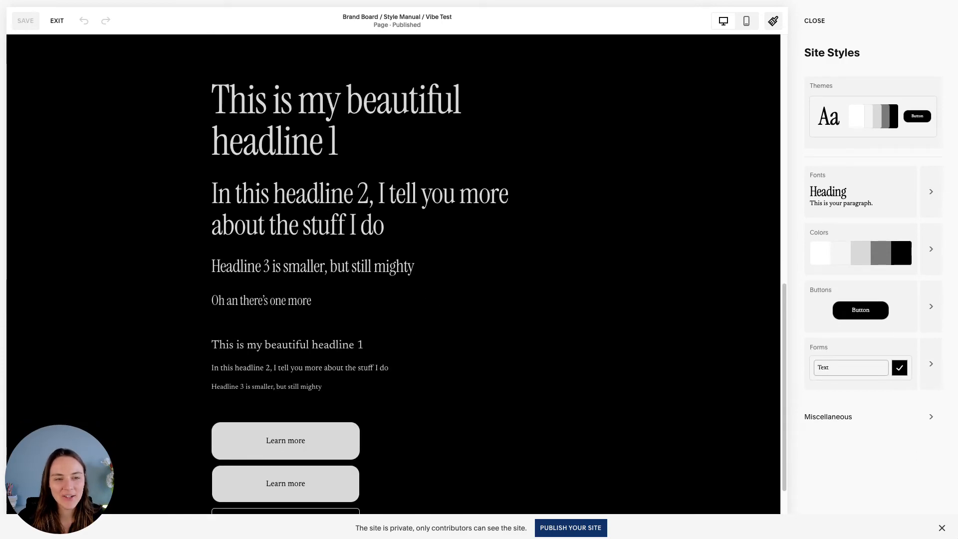
{"action": "left_click", "coordinate": [931, 249]}
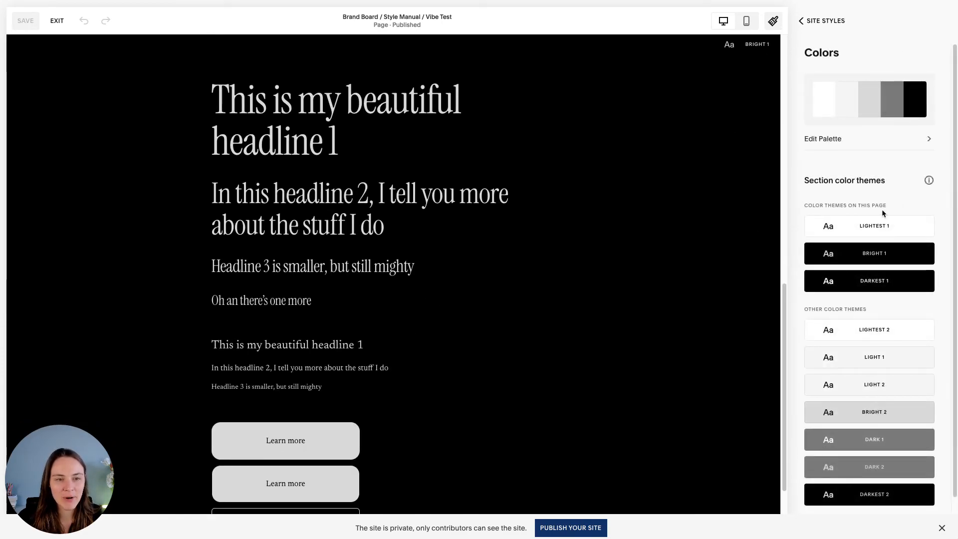
{"action": "left_click", "coordinate": [865, 254]}
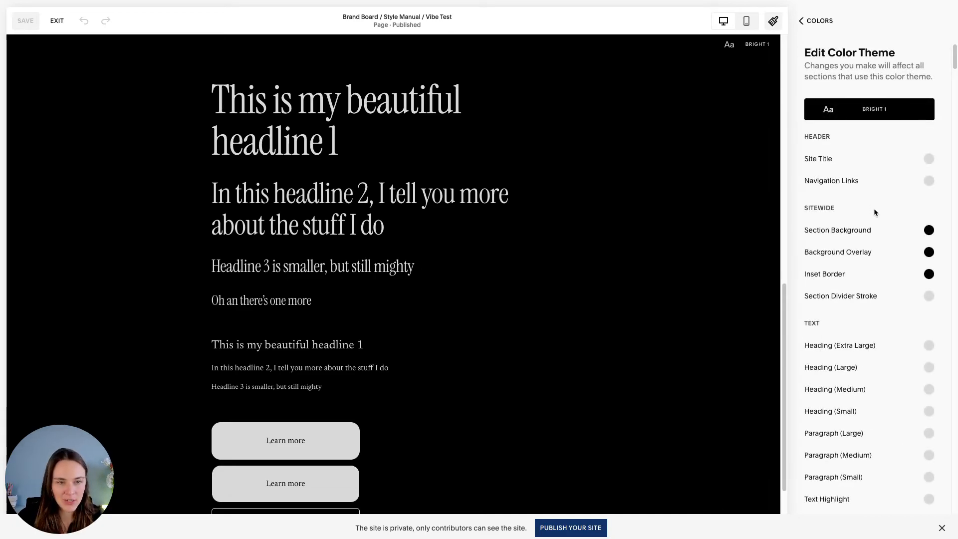
{"action": "scroll", "coordinate": [861, 238], "scroll_direction": "down", "scroll_amount": 10}
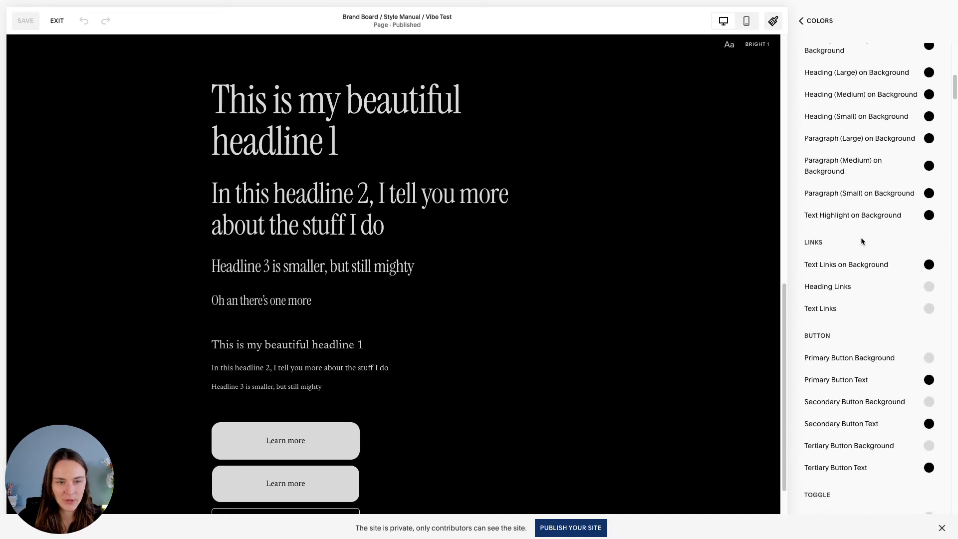
{"action": "scroll", "coordinate": [860, 238], "scroll_direction": "up", "scroll_amount": 10}
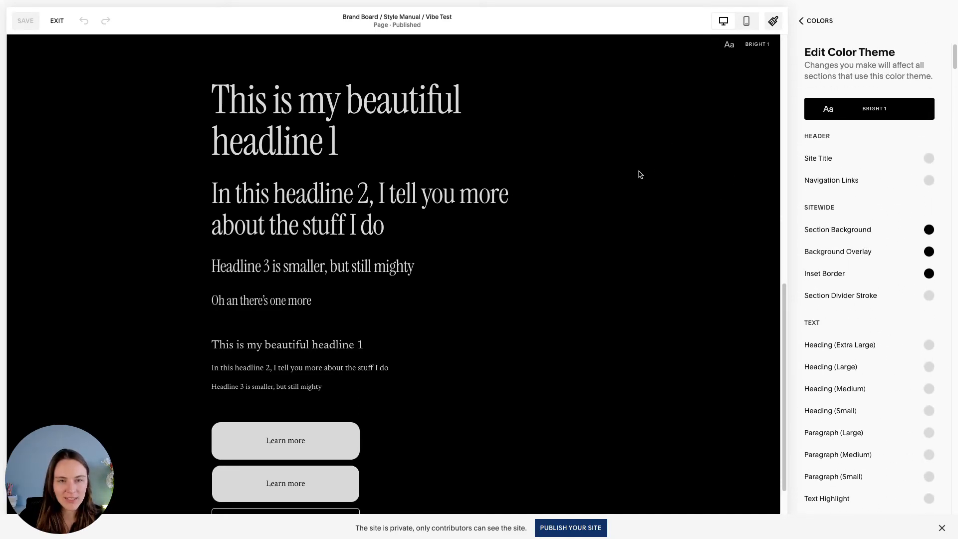
Set the Heading (Extra Large) color of the Bright 1 theme to a custom light pink, #FAD7D7.
{"action": "left_click", "coordinate": [838, 346]}
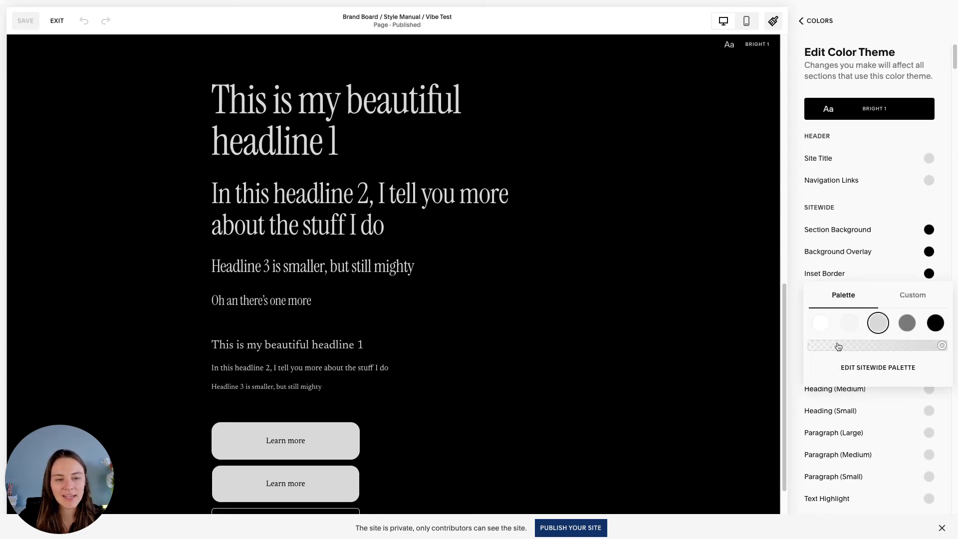
{"action": "left_click", "coordinate": [911, 296]}
{"action": "left_click", "coordinate": [837, 272]}
{"action": "mouse_move", "coordinate": [837, 272]}
{"action": "left_mouse_down"}
{"action": "mouse_move", "coordinate": [820, 270]}
{"action": "mouse_move", "coordinate": [828, 271]}
{"action": "left_mouse_up"}
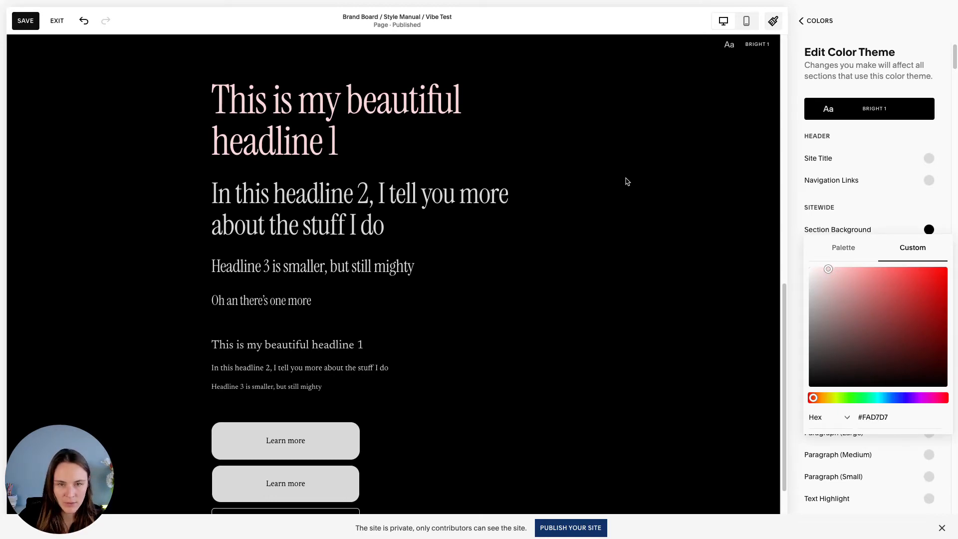
{"action": "left_click", "coordinate": [793, 265]}
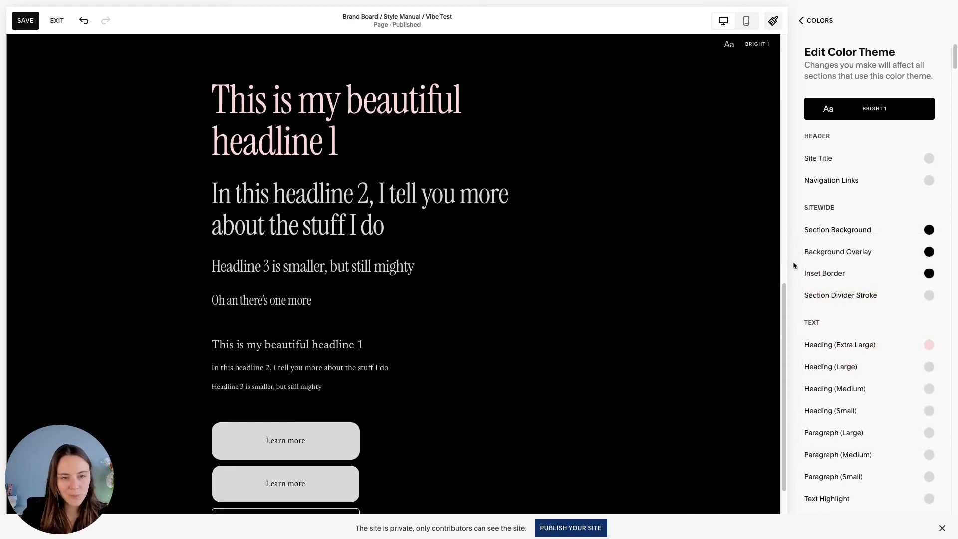
Look at the palette and custom color options for the Bright 1 theme's Heading (Extra Large), and review the section color themes and brand board.
{"action": "left_click", "coordinate": [874, 344]}
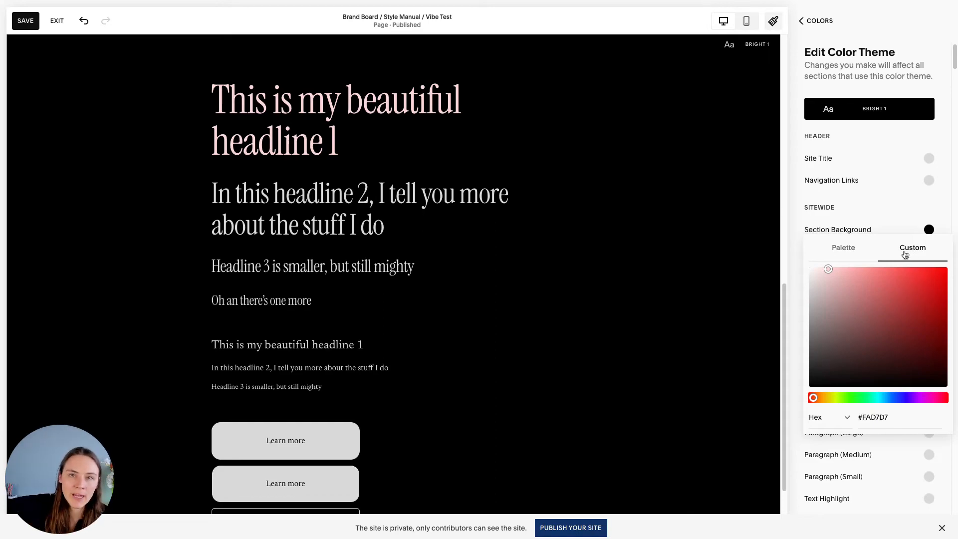
{"action": "left_click", "coordinate": [843, 248]}
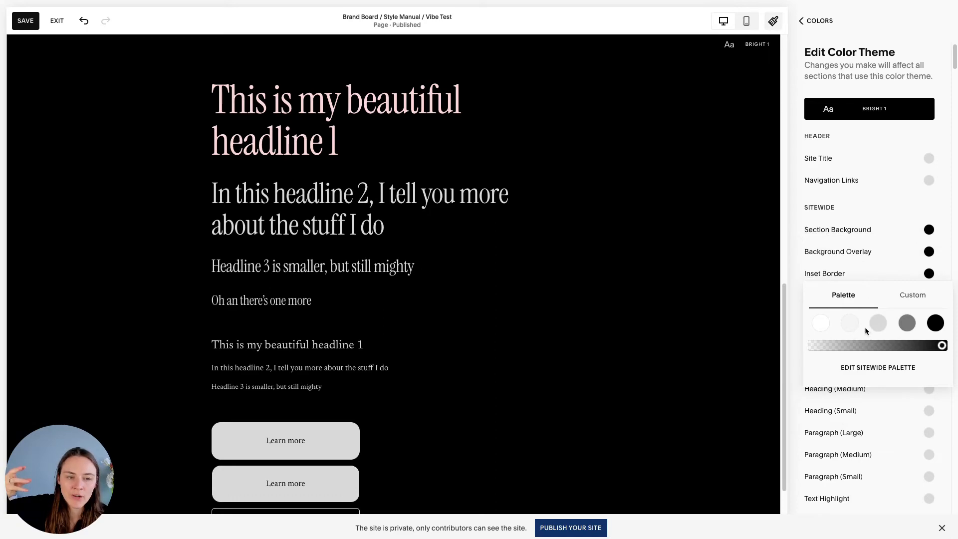
{"action": "left_click", "coordinate": [796, 273]}
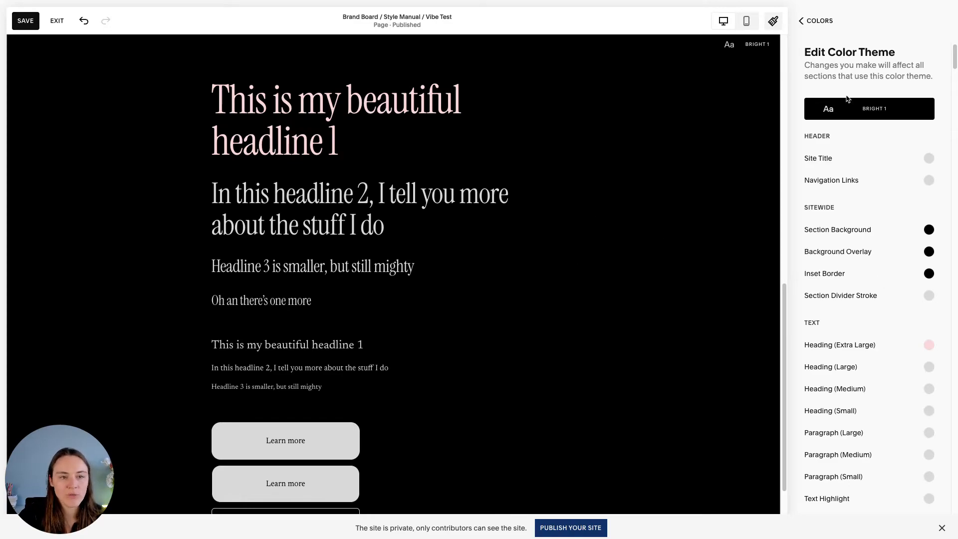
{"action": "left_click", "coordinate": [801, 21]}
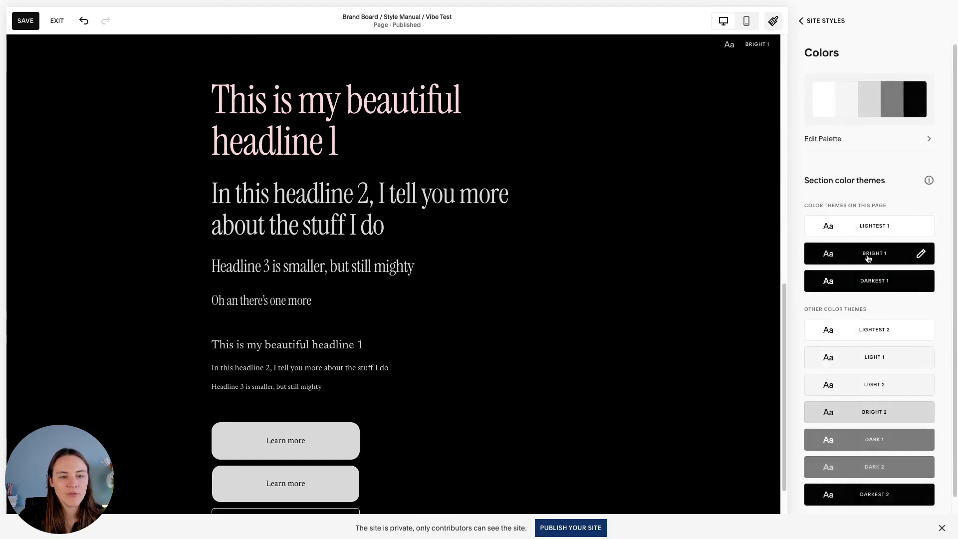
{"action": "scroll", "coordinate": [878, 349], "scroll_direction": "down", "scroll_amount": 1}
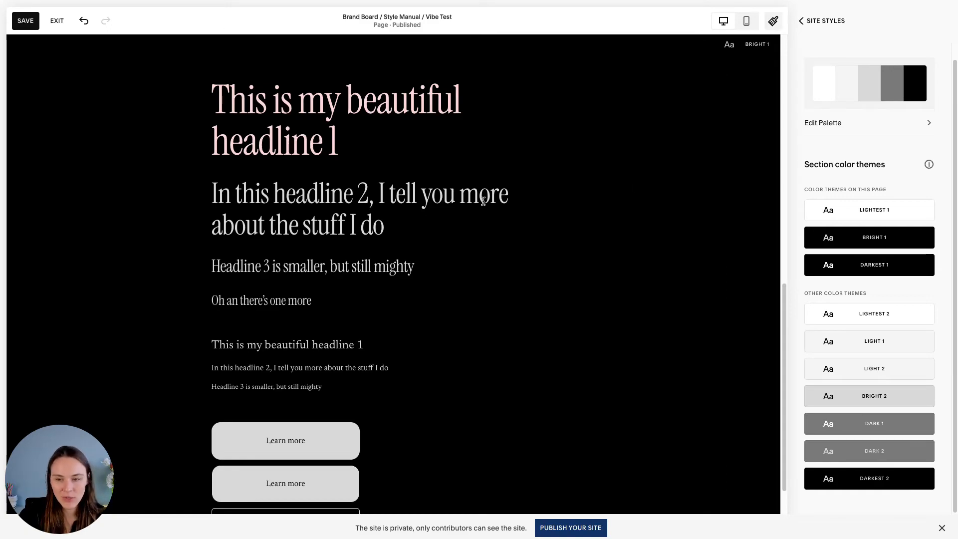
{"action": "scroll", "coordinate": [524, 346], "scroll_direction": "down", "scroll_amount": 2}
{"action": "scroll", "coordinate": [523, 346], "scroll_direction": "up", "scroll_amount": 2}
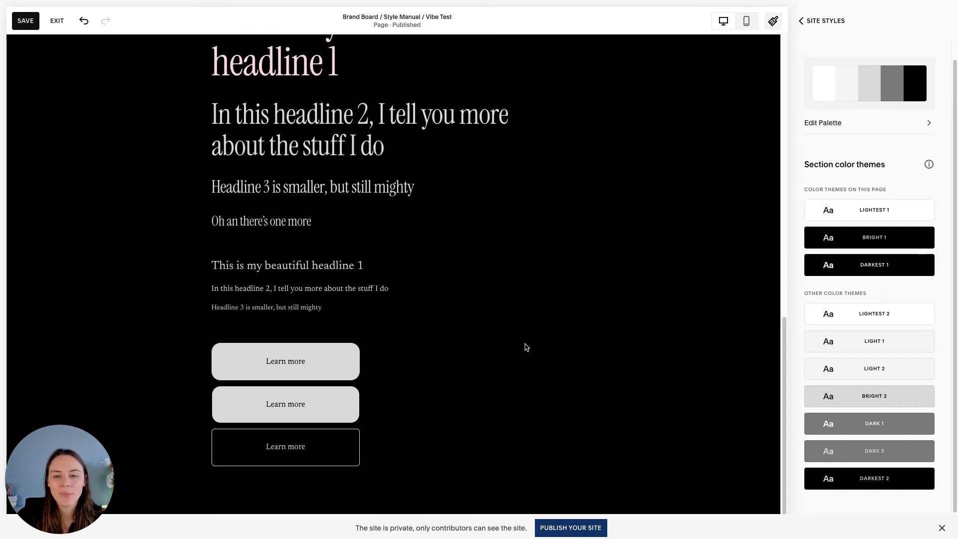
Open the site palette for editing and try several preset palettes on the brand board, including beige-gold-maroon, lilac-green-purple, lavender-red-plum and cream-navy.
{"action": "left_click", "coordinate": [901, 124]}
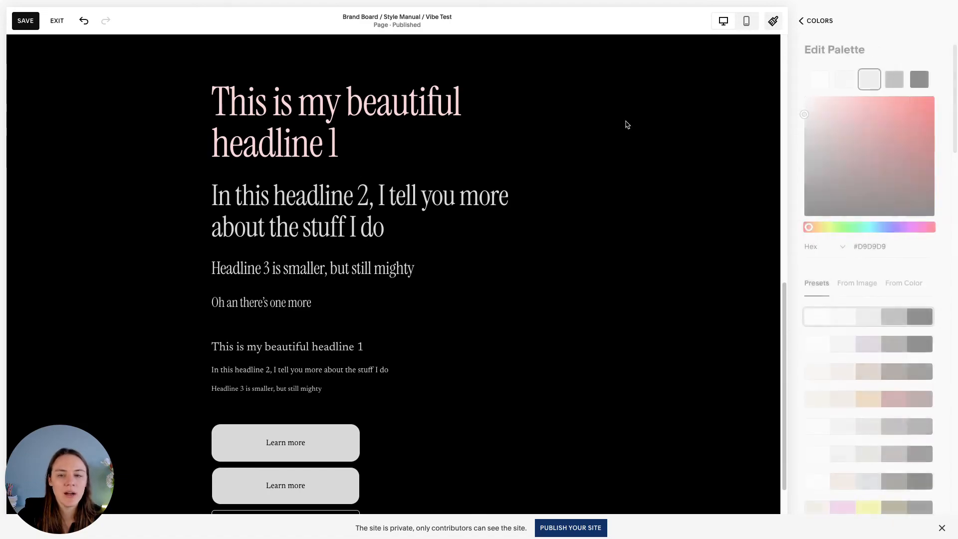
{"action": "scroll", "coordinate": [890, 349], "scroll_direction": "down", "scroll_amount": 2}
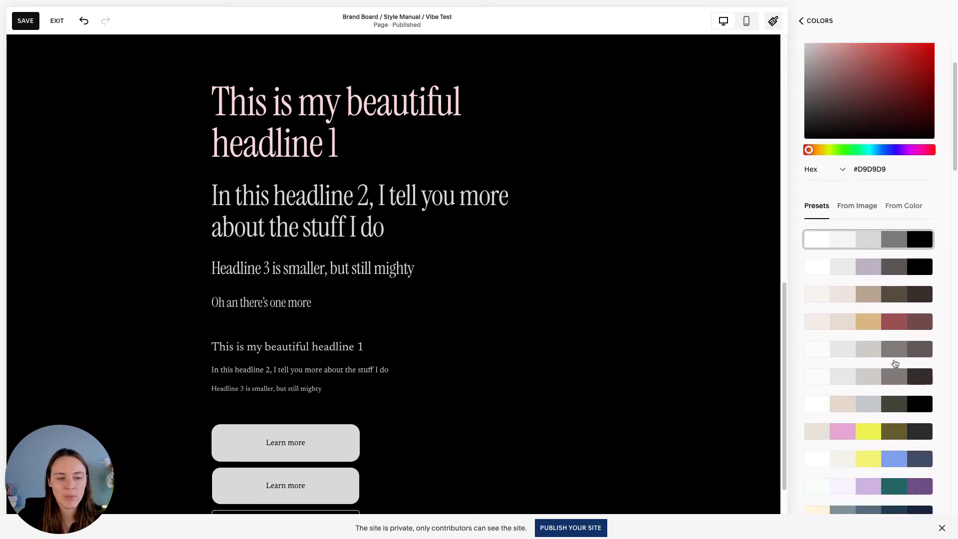
{"action": "left_click", "coordinate": [883, 313]}
{"action": "scroll", "coordinate": [868, 398], "scroll_direction": "down", "scroll_amount": 1}
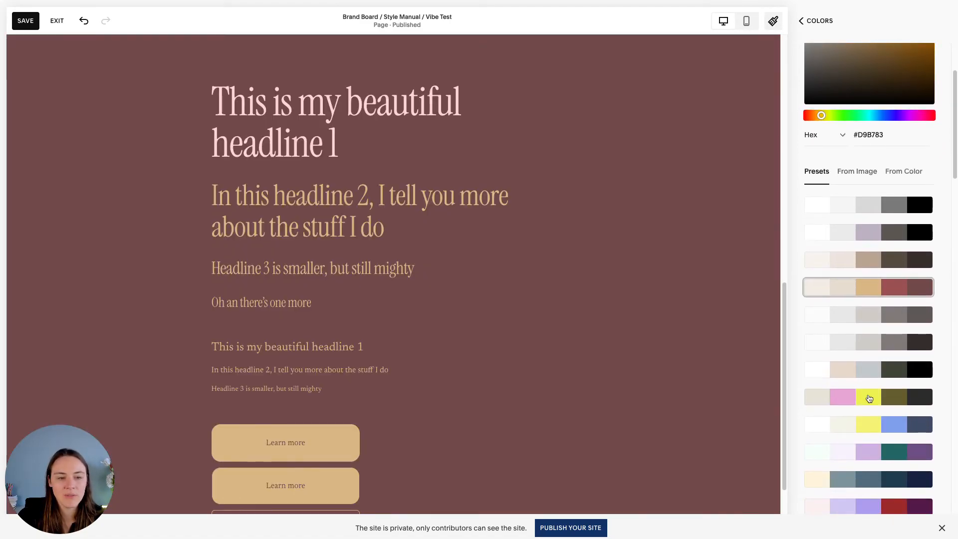
{"action": "left_click", "coordinate": [868, 397]}
{"action": "scroll", "coordinate": [870, 399], "scroll_direction": "down", "scroll_amount": 2}
{"action": "scroll", "coordinate": [873, 379], "scroll_direction": "down", "scroll_amount": 1}
{"action": "left_click", "coordinate": [879, 344]}
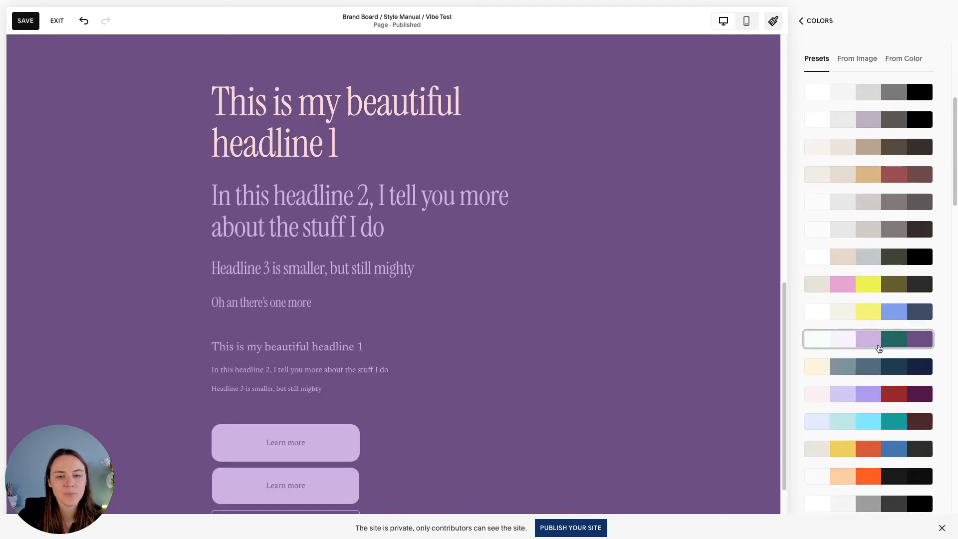
{"action": "scroll", "coordinate": [898, 360], "scroll_direction": "down", "scroll_amount": 2}
{"action": "left_click", "coordinate": [891, 283]}
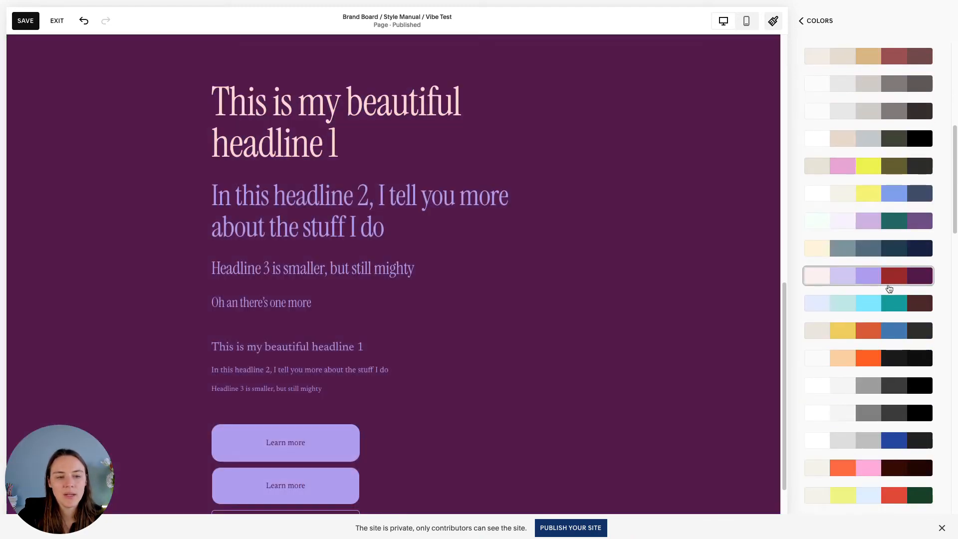
{"action": "left_click", "coordinate": [882, 252]}
{"action": "scroll", "coordinate": [695, 292], "scroll_direction": "down", "scroll_amount": 2}
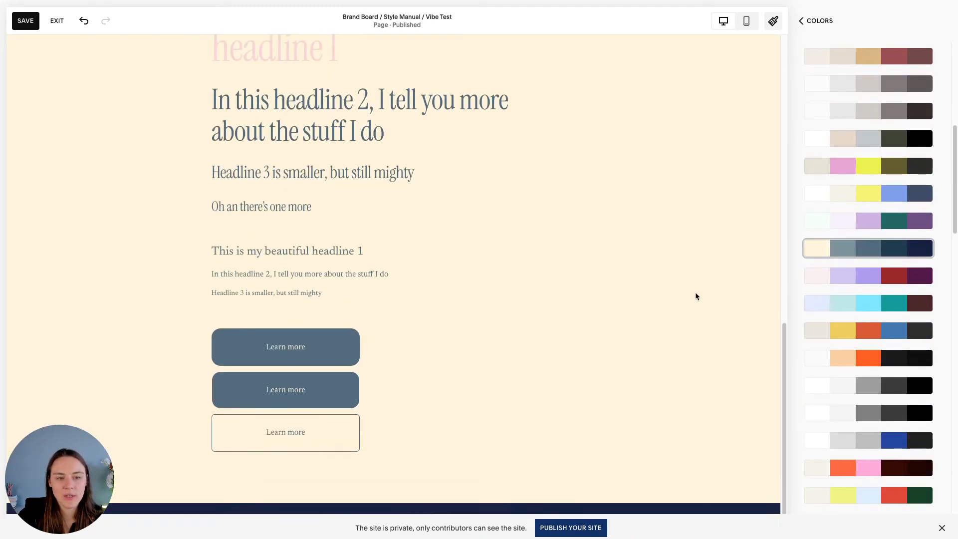
Apply the preset palette of off-white, lavender, pale green, slate teal and black, save the brand board page and exit editing.
{"action": "scroll", "coordinate": [717, 309], "scroll_direction": "up", "scroll_amount": 3}
{"action": "scroll", "coordinate": [854, 344], "scroll_direction": "down", "scroll_amount": 5}
{"action": "left_click", "coordinate": [877, 334]}
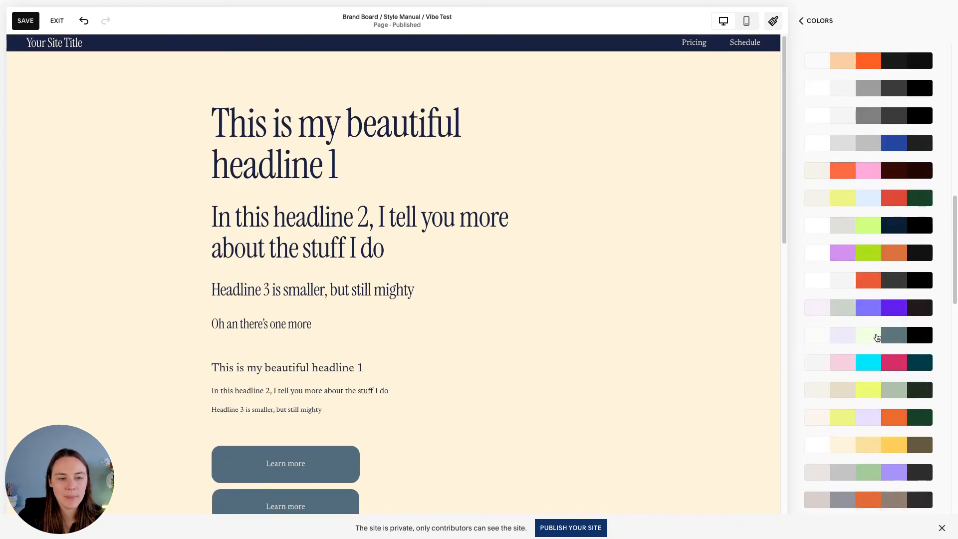
{"action": "left_click", "coordinate": [24, 22]}
{"action": "left_click", "coordinate": [59, 21]}
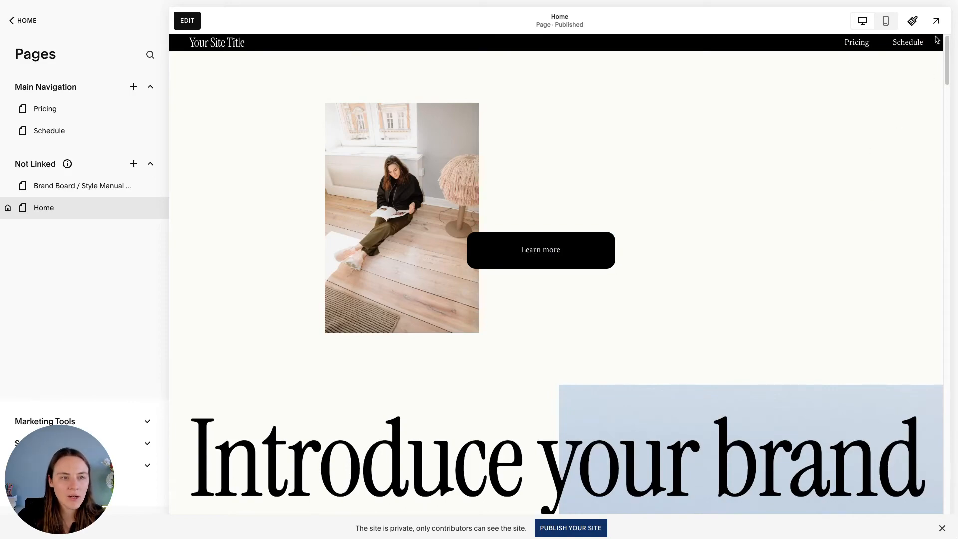
From the Home page, change the site's button style to the button pack with the solid black pill-shaped primary button.
{"action": "left_click", "coordinate": [912, 21]}
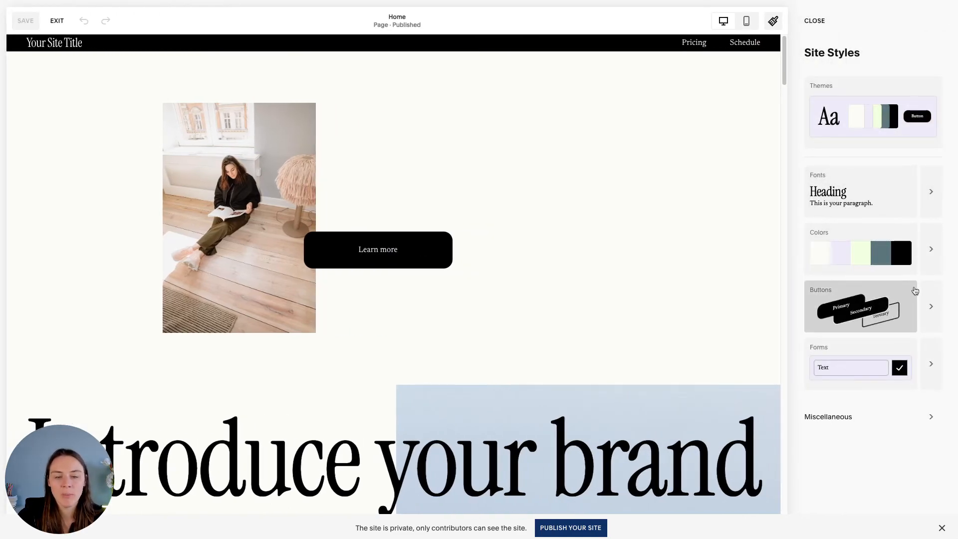
{"action": "left_click", "coordinate": [930, 304]}
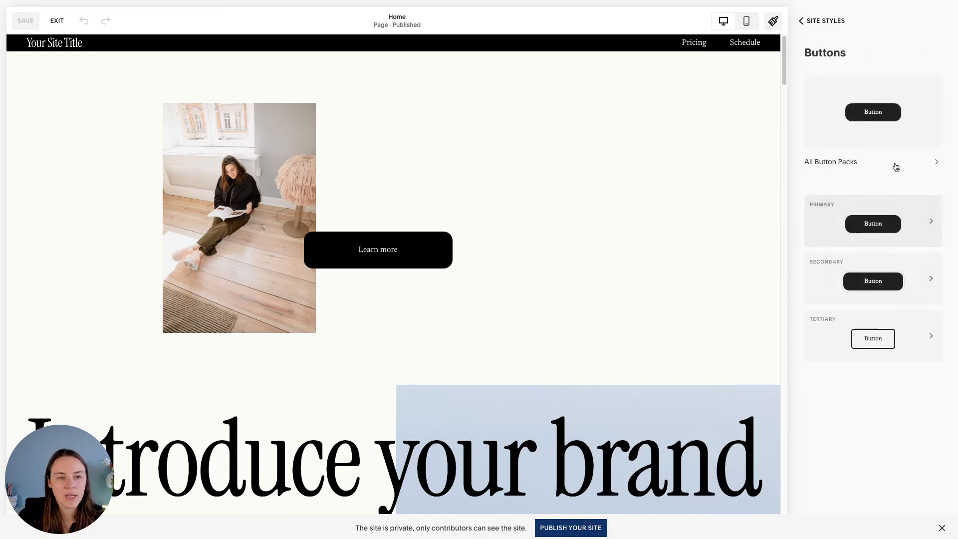
{"action": "left_click", "coordinate": [887, 132]}
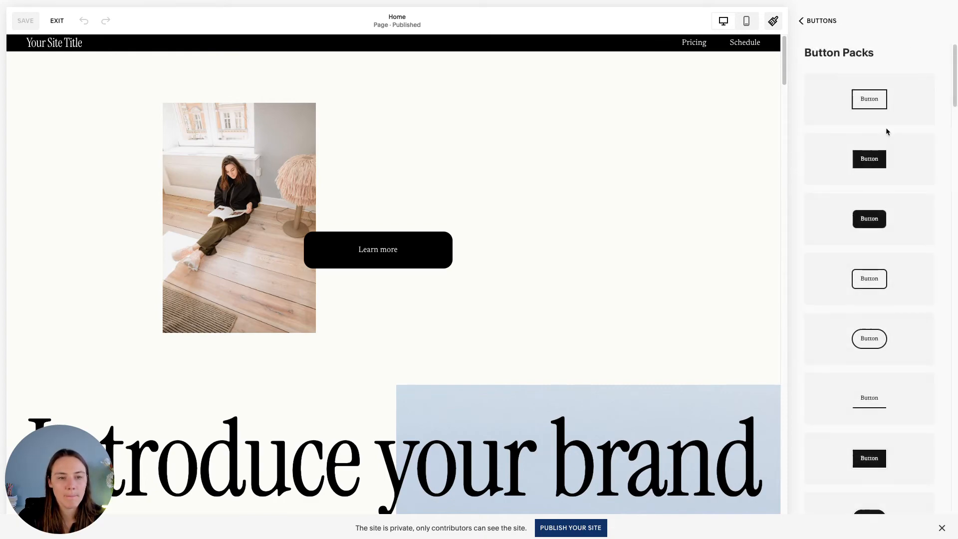
{"action": "scroll", "coordinate": [904, 232], "scroll_direction": "down", "scroll_amount": 10}
{"action": "scroll", "coordinate": [898, 199], "scroll_direction": "up", "scroll_amount": 2}
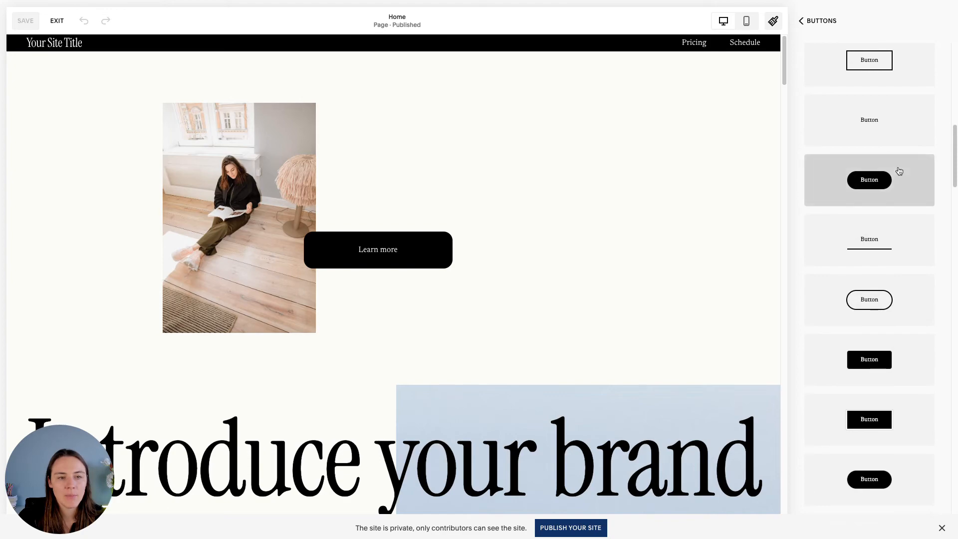
{"action": "left_click", "coordinate": [895, 175]}
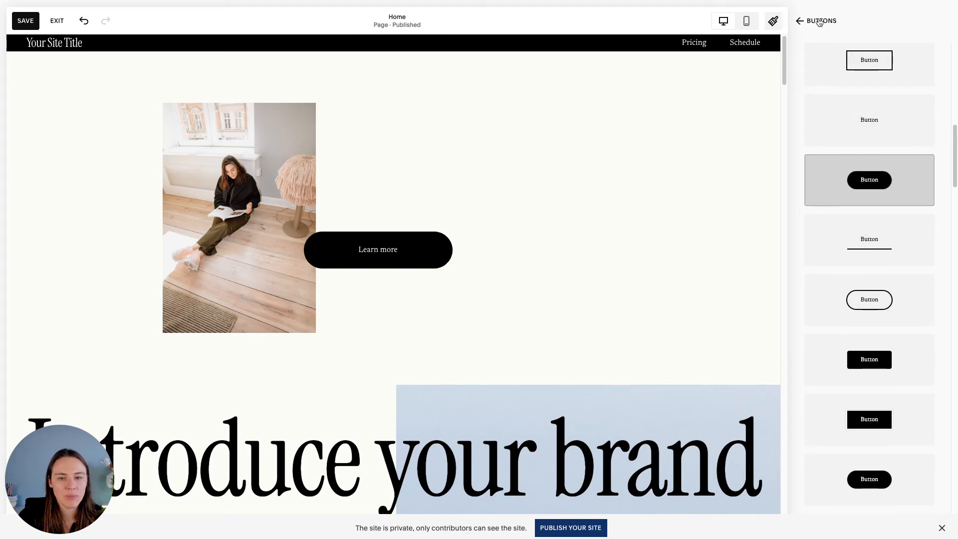
{"action": "left_click", "coordinate": [818, 21]}
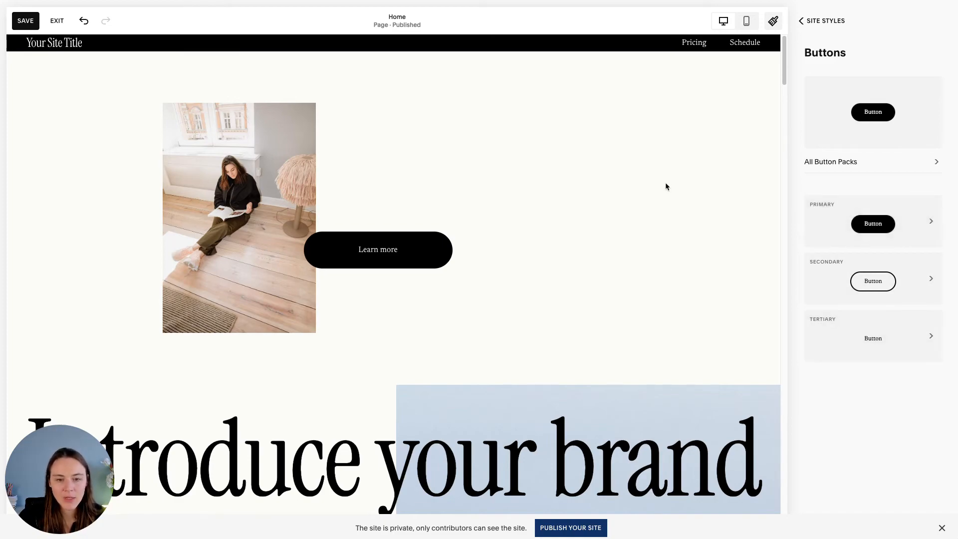
Look at the miscellaneous site style options, then save the style changes and exit editing the Home page.
{"action": "left_click", "coordinate": [809, 22]}
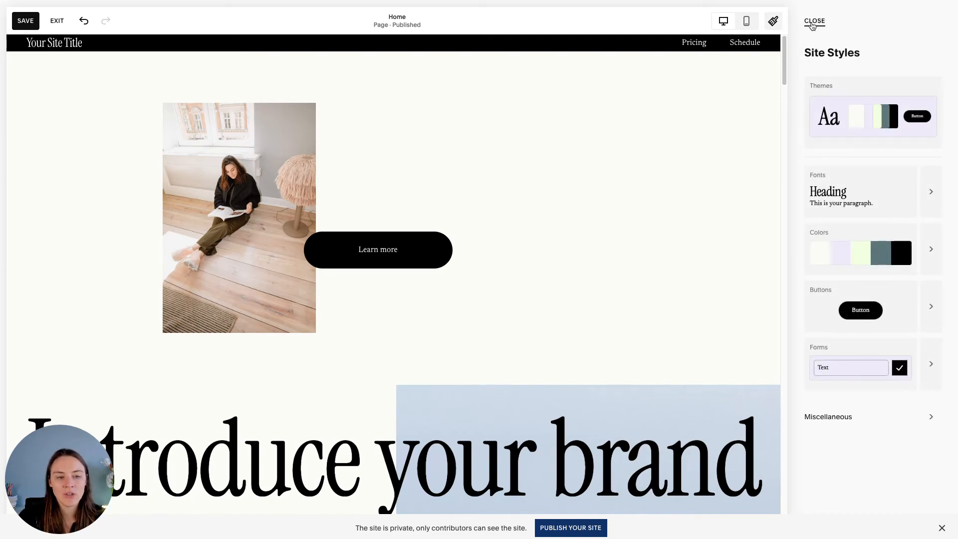
{"action": "left_click", "coordinate": [830, 422]}
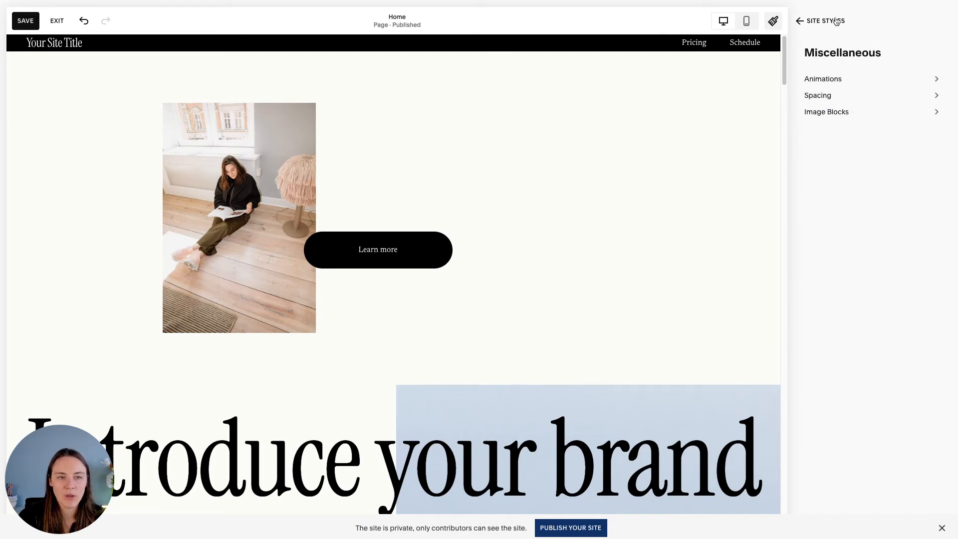
{"action": "left_click", "coordinate": [825, 21]}
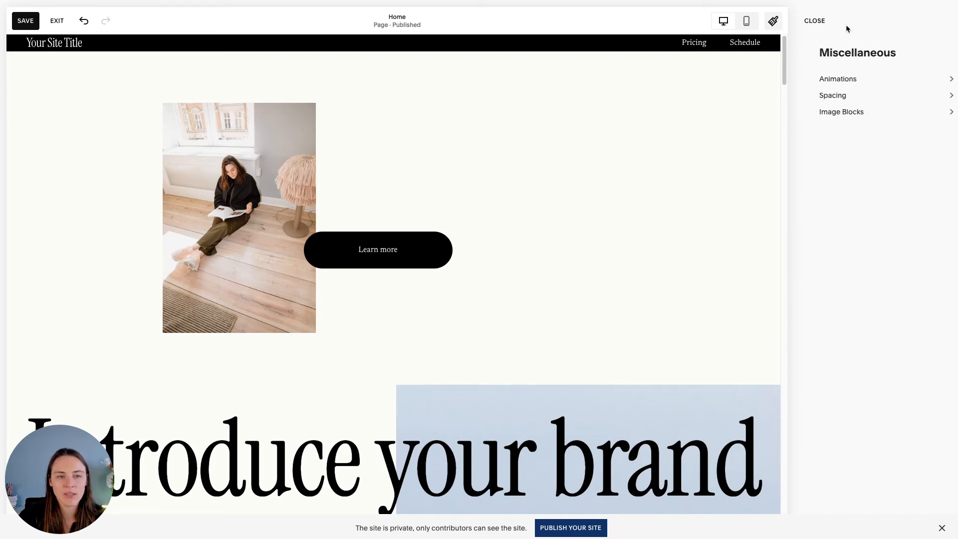
{"action": "left_click", "coordinate": [37, 21]}
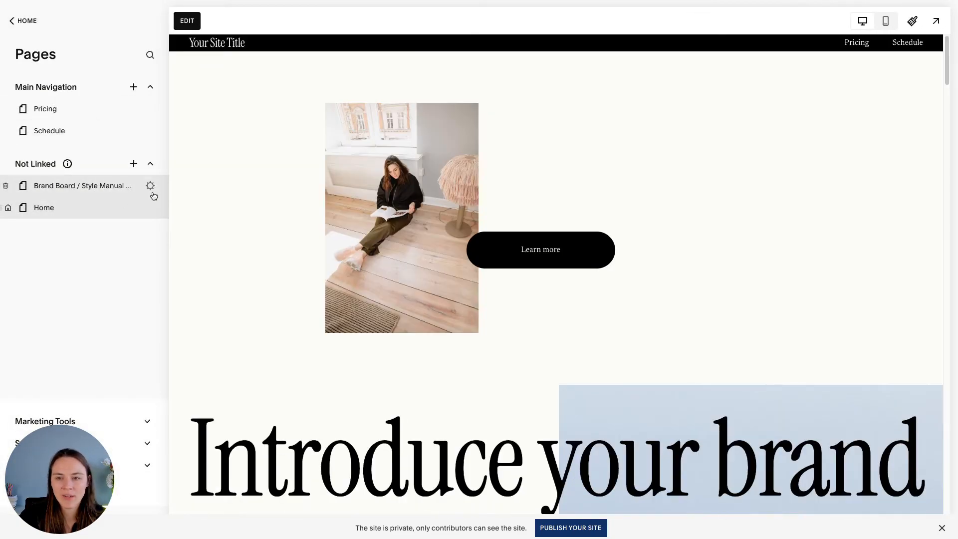
Open the Brand Board / Style Manual / Vibe Test page and review its headings, paragraphs and buttons in the updated styles.
{"action": "left_click", "coordinate": [115, 193]}
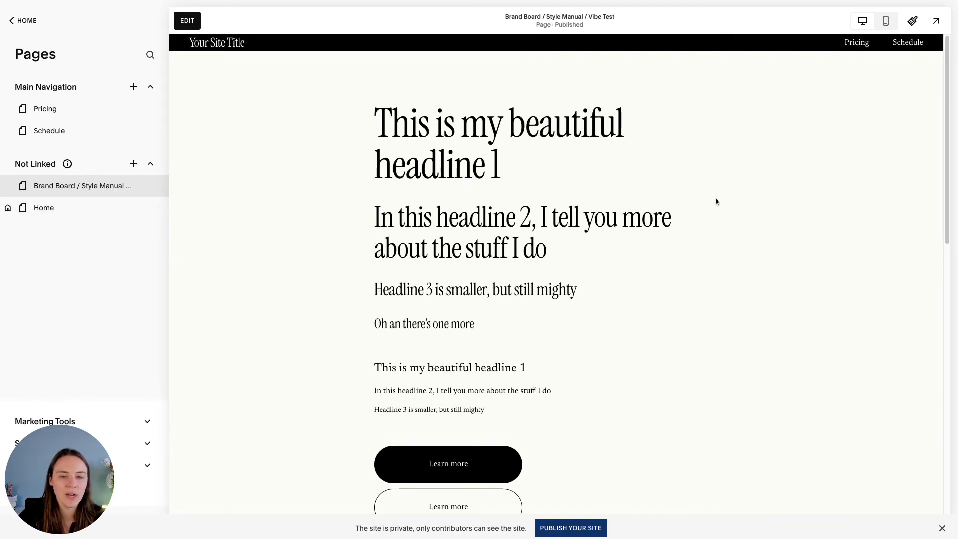
{"action": "scroll", "coordinate": [689, 287], "scroll_direction": "down", "scroll_amount": 5}
{"action": "scroll", "coordinate": [619, 205], "scroll_direction": "up", "scroll_amount": 5}
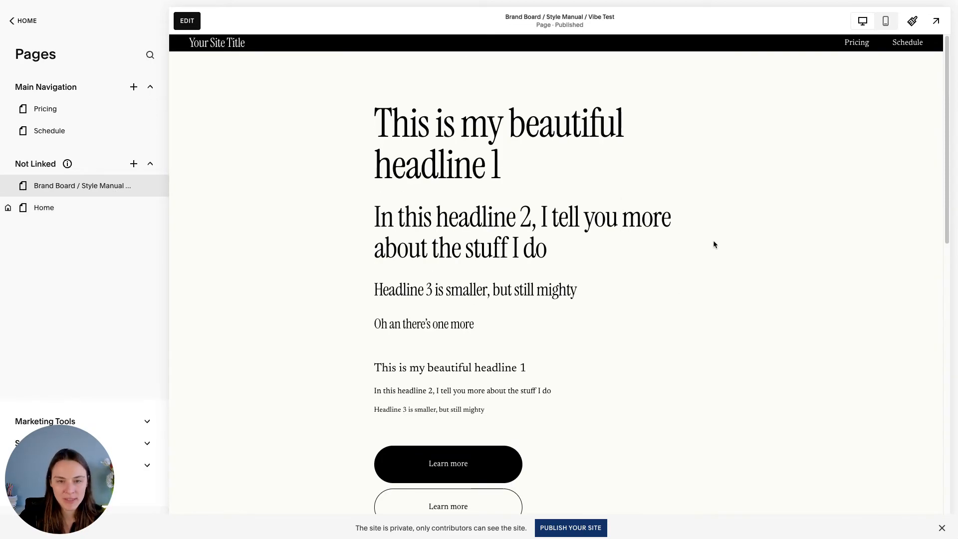
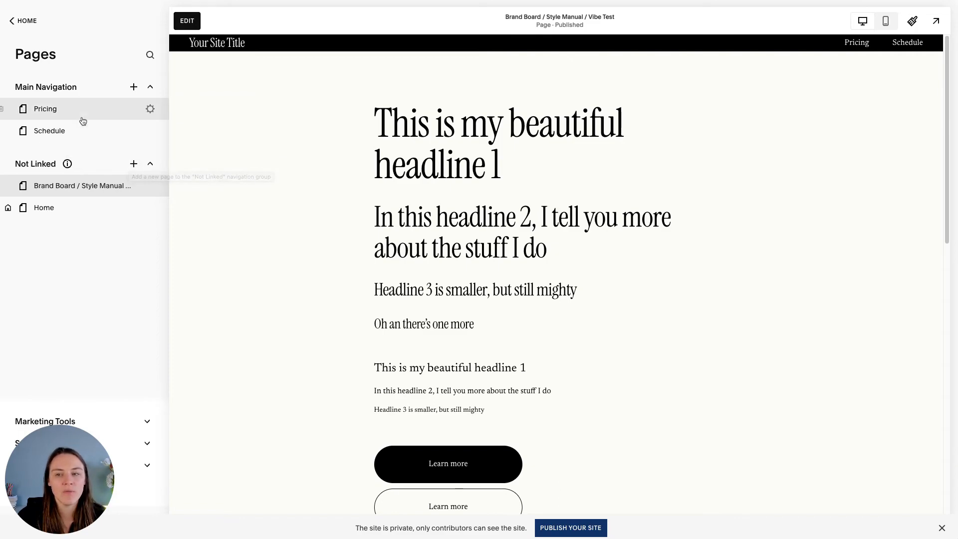
{"action": "mouse_move", "coordinate": [81, 117]}
{"action": "left_mouse_down"}
{"action": "mouse_move", "coordinate": [87, 207]}
{"action": "mouse_move", "coordinate": [70, 188]}
{"action": "mouse_move", "coordinate": [84, 113]}
{"action": "left_mouse_up"}
{"action": "mouse_move", "coordinate": [67, 164]}
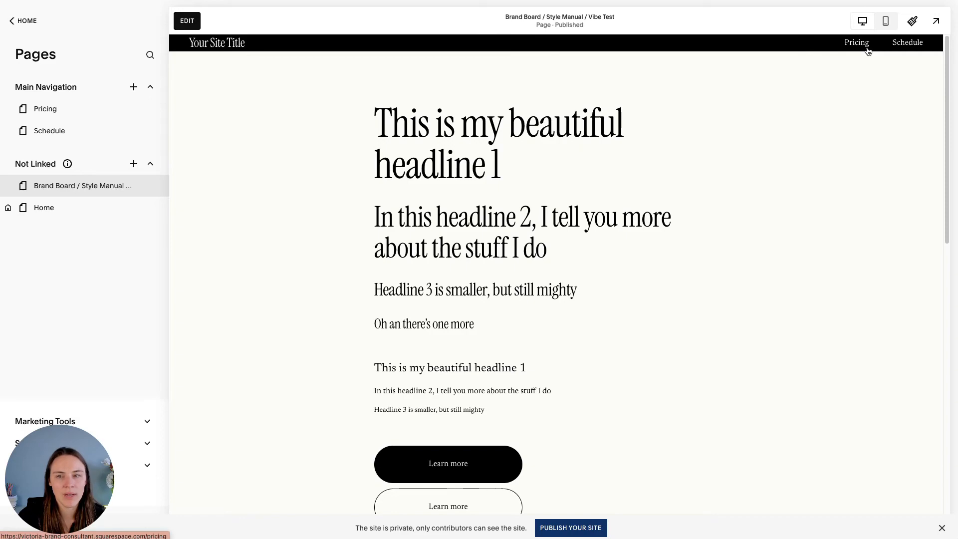
Edit the site header's design, setting its link spacing to 1.6vw and its element spacing to 2.9vw.
{"action": "left_click", "coordinate": [187, 21]}
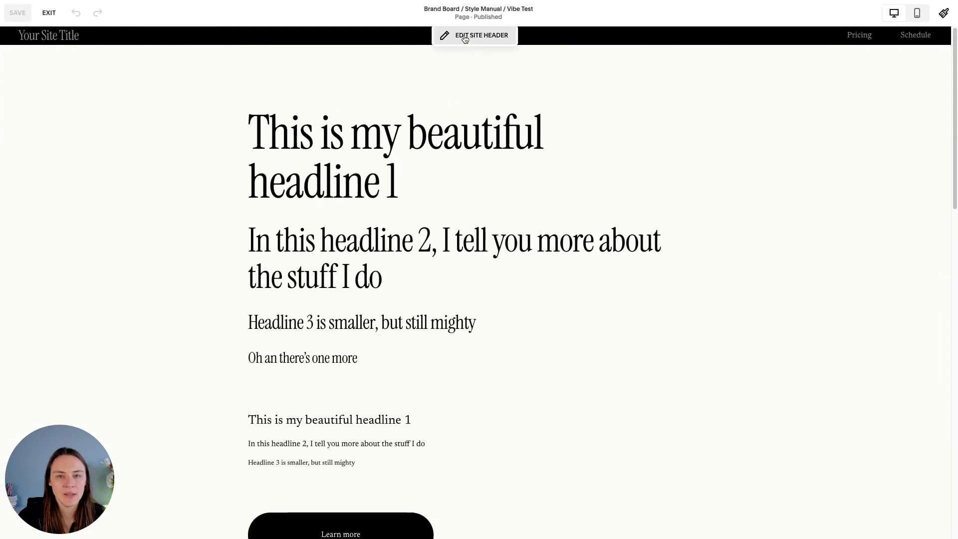
{"action": "left_click", "coordinate": [483, 41]}
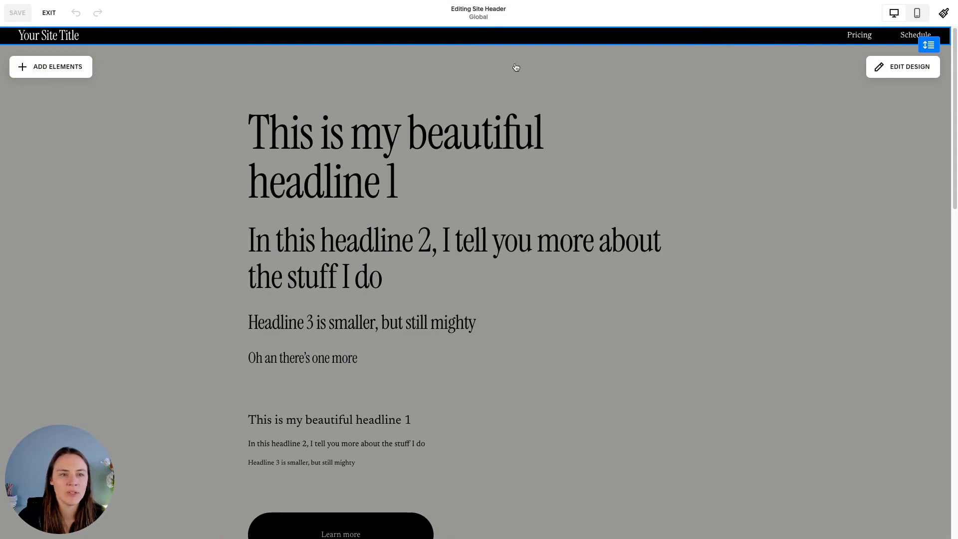
{"action": "left_click", "coordinate": [888, 67]}
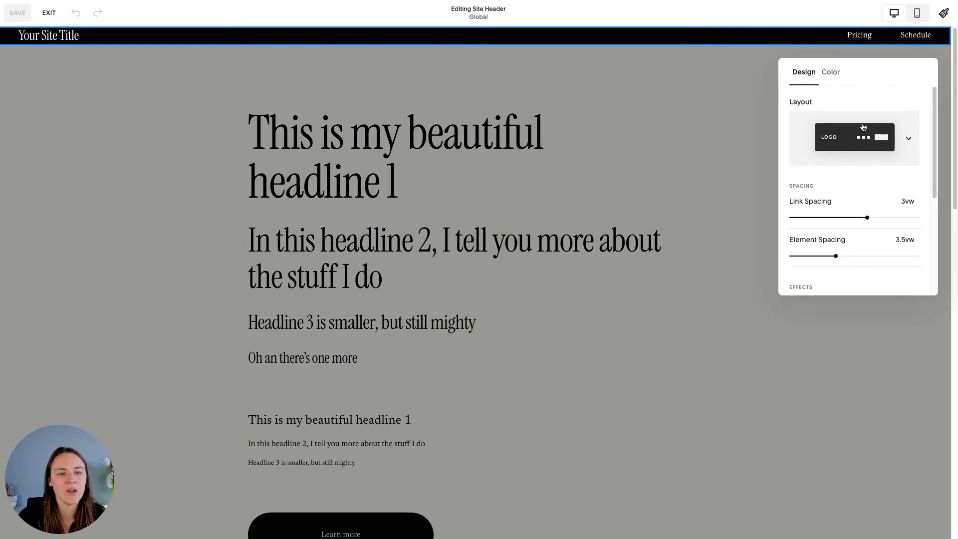
{"action": "left_click", "coordinate": [862, 137]}
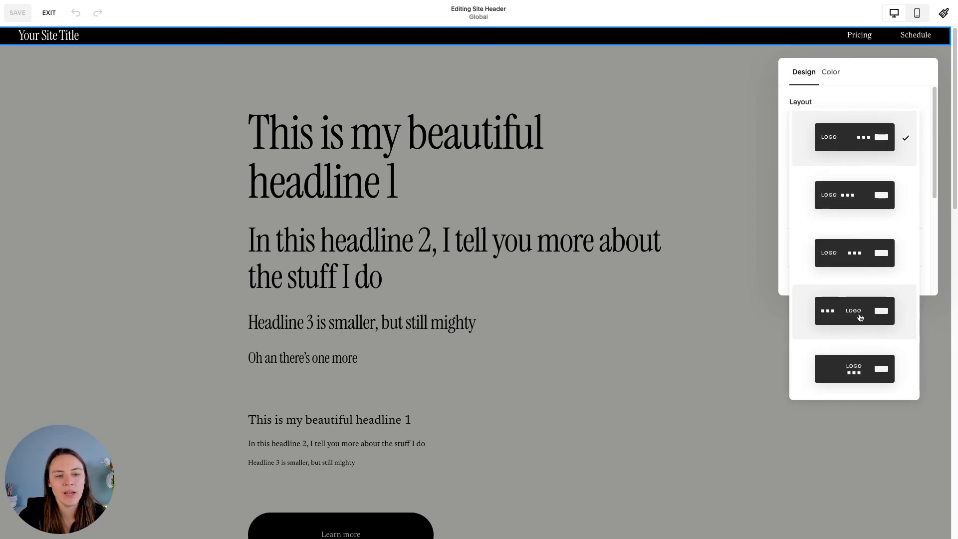
{"action": "left_click", "coordinate": [885, 91]}
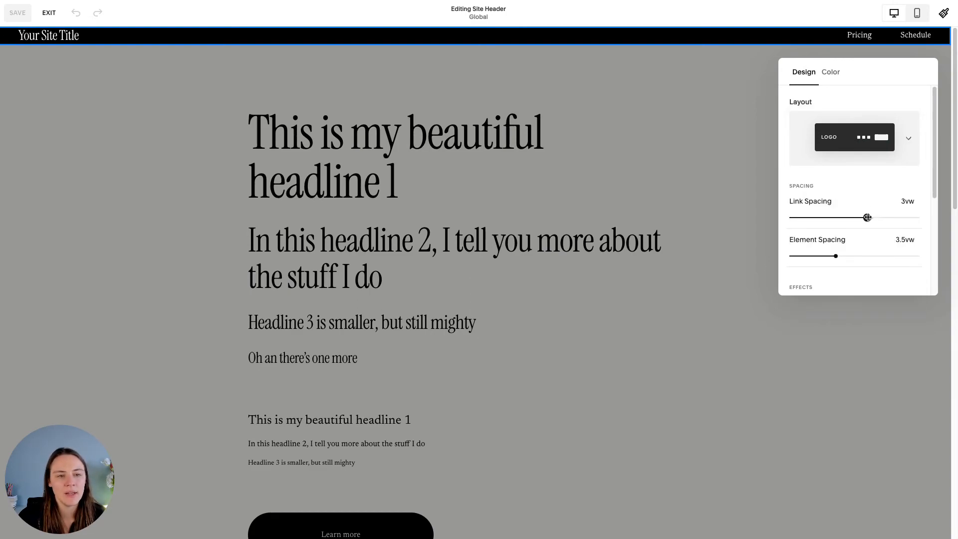
{"action": "left_click_drag", "start_coordinate": [867, 217], "coordinate": [828, 256]}
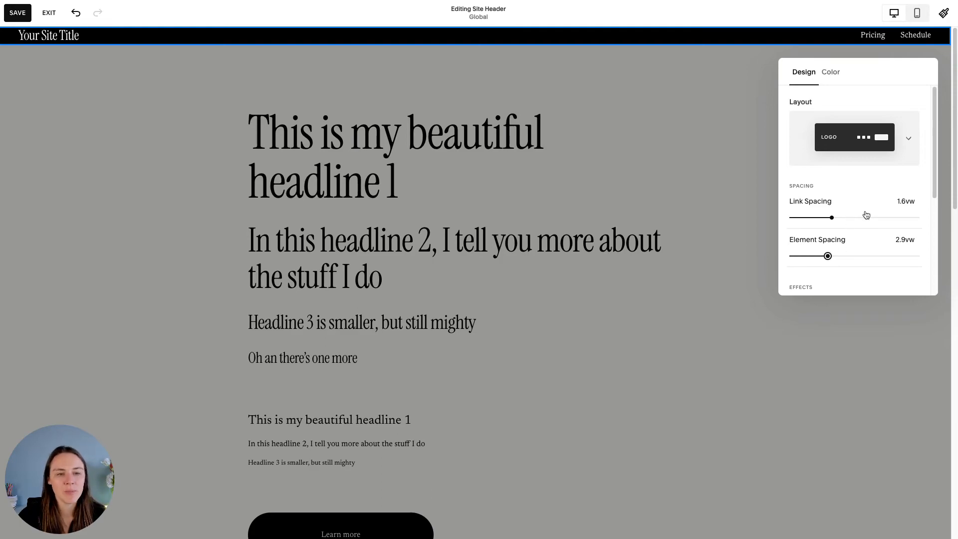
Increase the site header's height to 0.9vw.
{"action": "scroll", "coordinate": [873, 249], "scroll_direction": "down", "scroll_amount": 2}
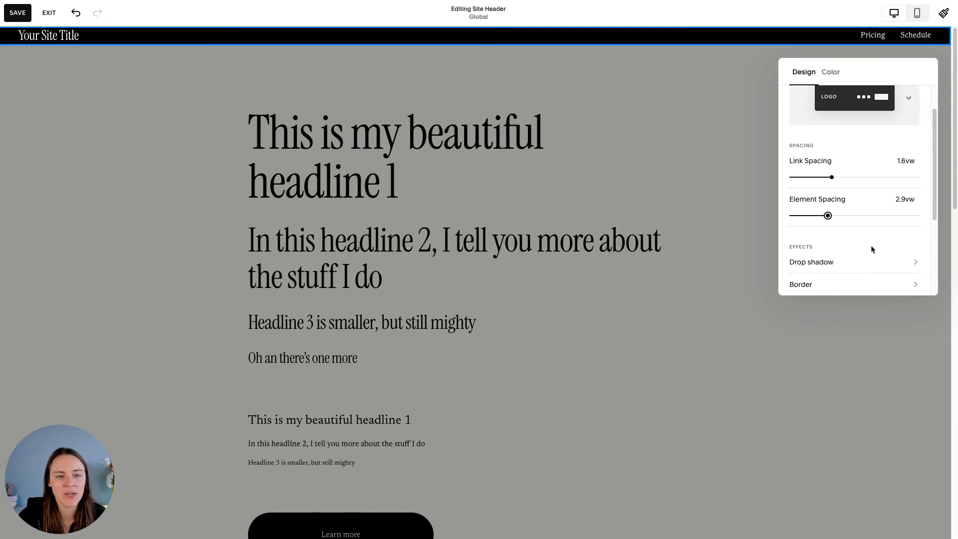
{"action": "scroll", "coordinate": [871, 248], "scroll_direction": "down", "scroll_amount": 1}
{"action": "scroll", "coordinate": [857, 217], "scroll_direction": "down", "scroll_amount": 3}
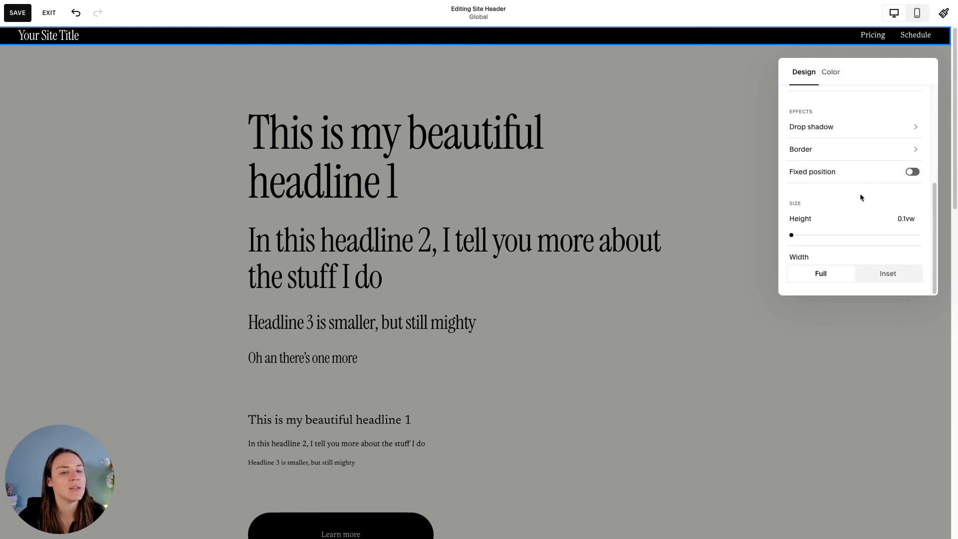
{"action": "left_click_drag", "start_coordinate": [791, 235], "coordinate": [801, 235]}
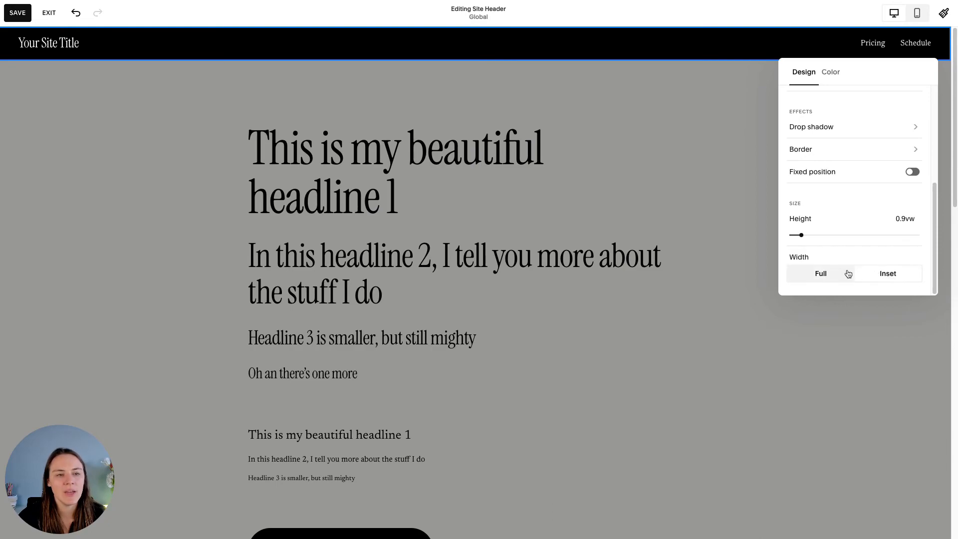
Apply the Lightest 2 color theme to the solid site header and close its design settings.
{"action": "left_click", "coordinate": [834, 74]}
{"action": "scroll", "coordinate": [863, 224], "scroll_direction": "up", "scroll_amount": 3}
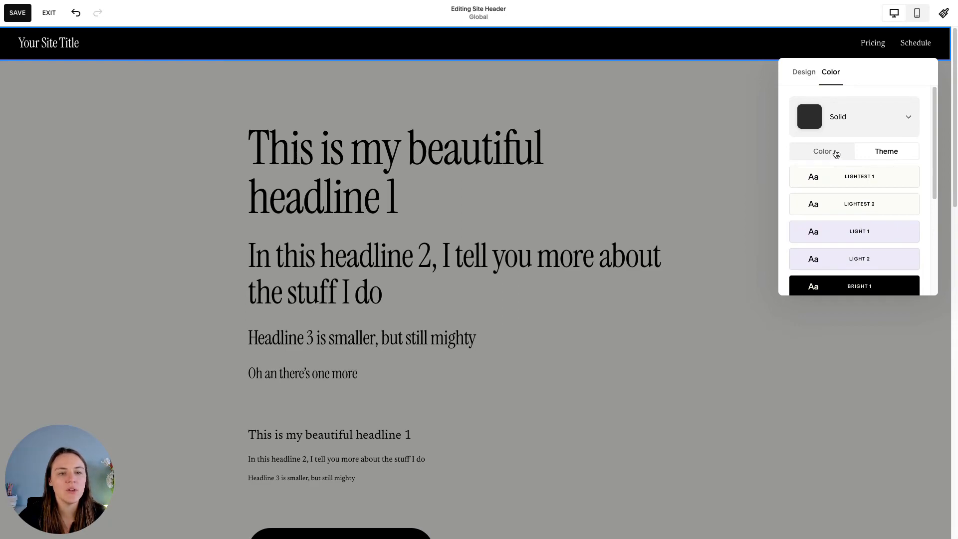
{"action": "left_click", "coordinate": [836, 155]}
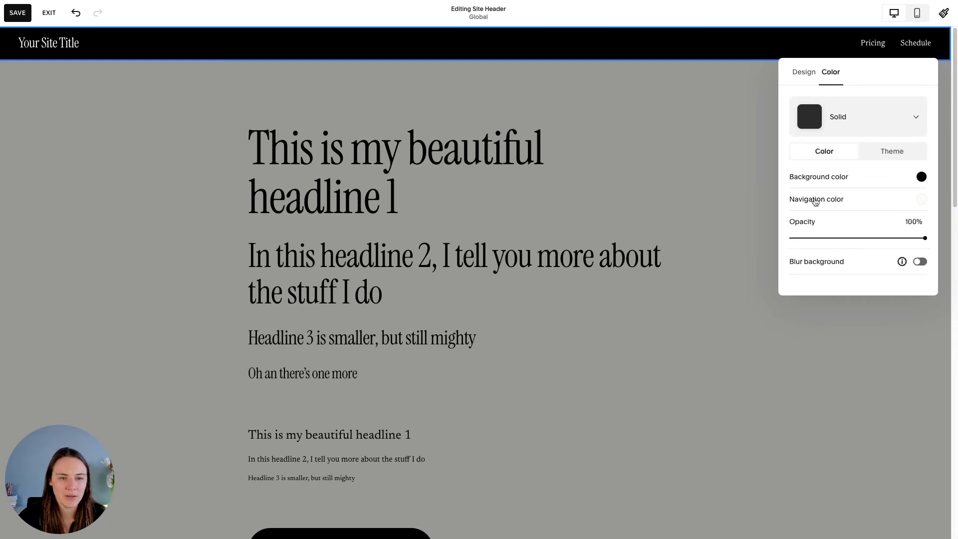
{"action": "left_click", "coordinate": [891, 152]}
{"action": "scroll", "coordinate": [887, 227], "scroll_direction": "down", "scroll_amount": 3}
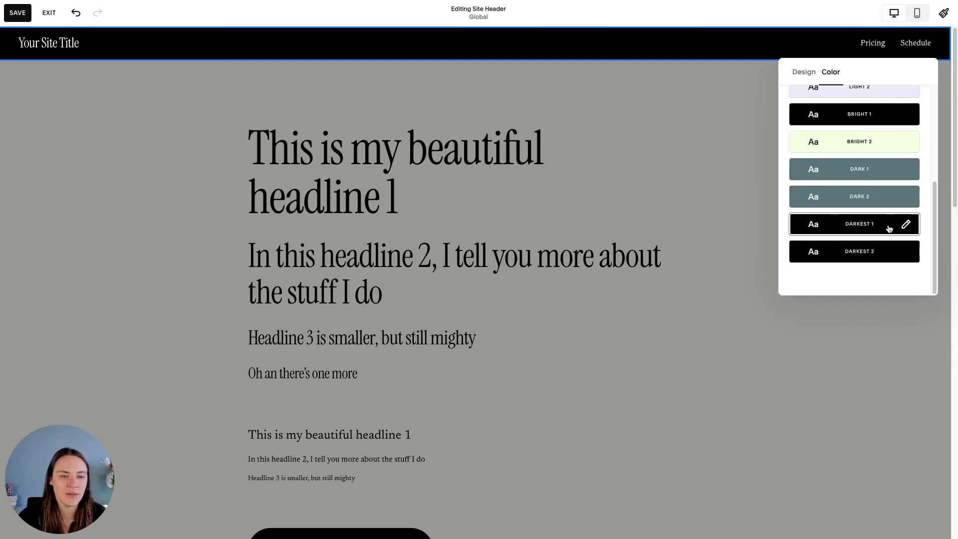
{"action": "scroll", "coordinate": [887, 226], "scroll_direction": "up", "scroll_amount": 3}
{"action": "left_click", "coordinate": [865, 185]}
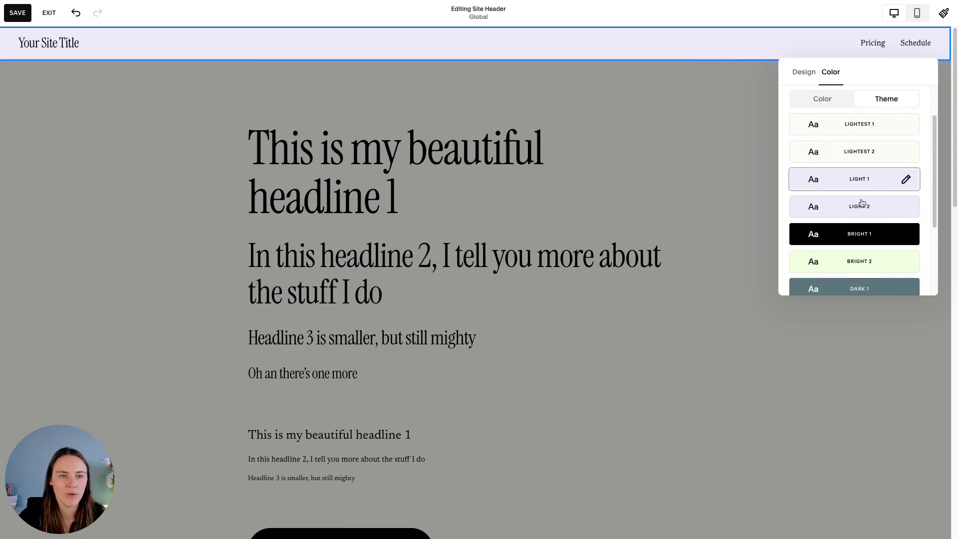
{"action": "left_click", "coordinate": [848, 163]}
{"action": "scroll", "coordinate": [870, 207], "scroll_direction": "up", "scroll_amount": 2}
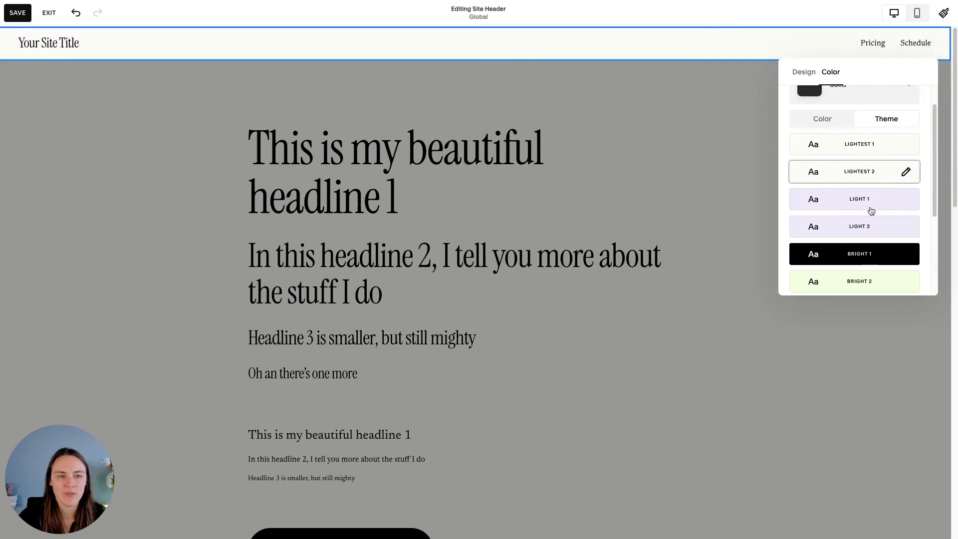
{"action": "left_click", "coordinate": [824, 150]}
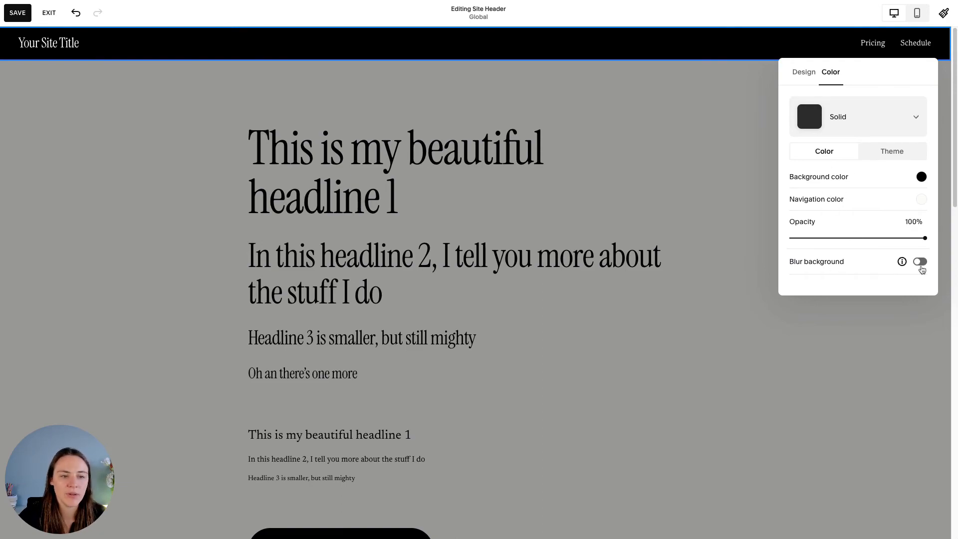
{"action": "left_click", "coordinate": [889, 153]}
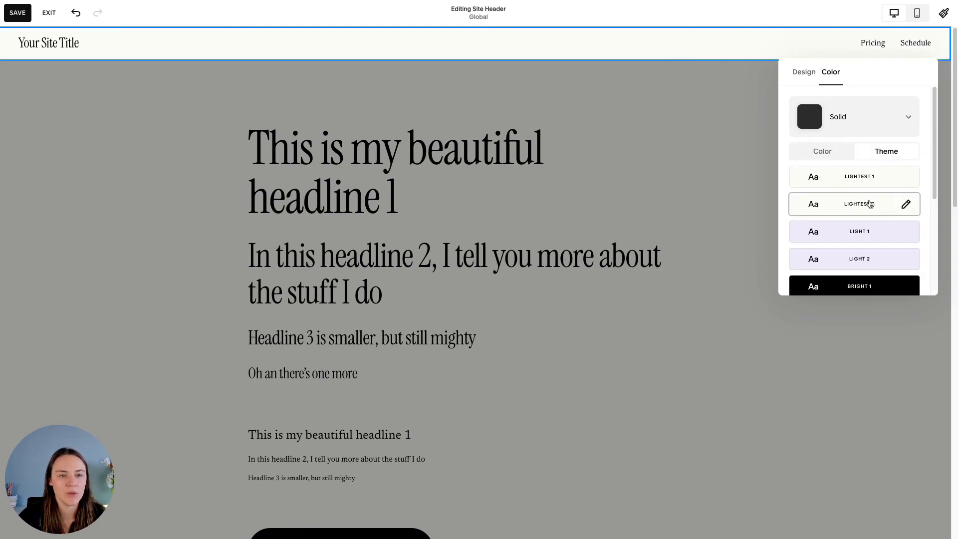
{"action": "left_click", "coordinate": [718, 153]}
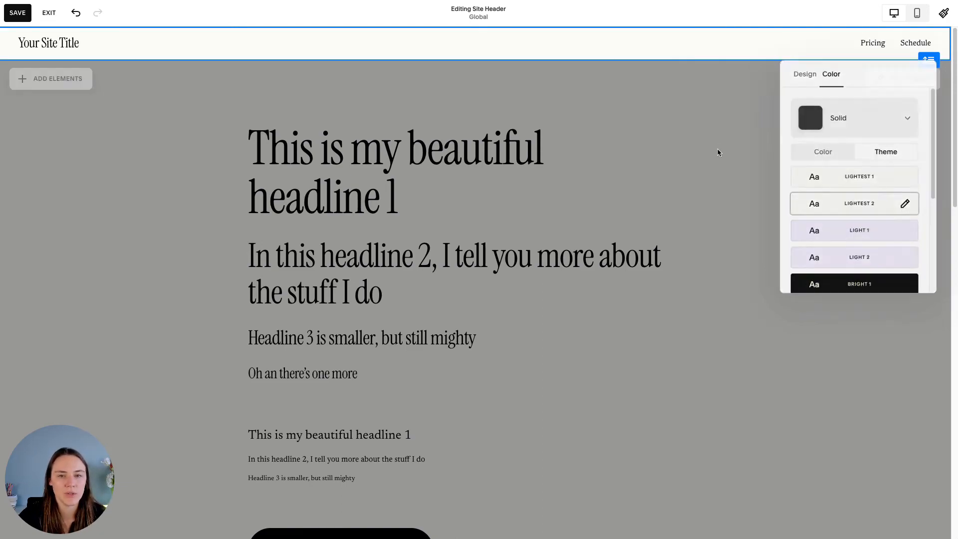
Save the header changes, exit editing, and move the Pricing page below Schedule in the main navigation.
{"action": "left_click", "coordinate": [24, 17]}
{"action": "left_click", "coordinate": [48, 12]}
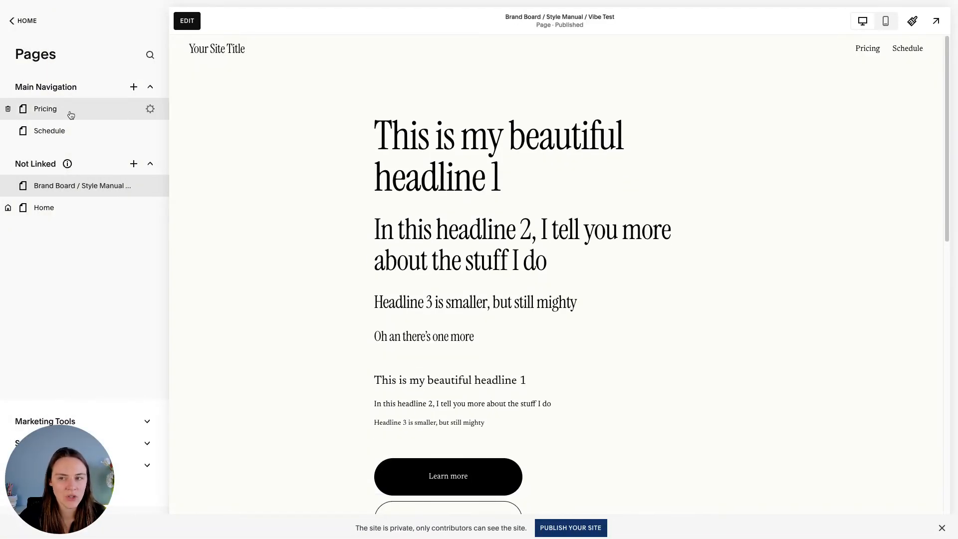
{"action": "left_click_drag", "start_coordinate": [69, 111], "coordinate": [78, 128]}
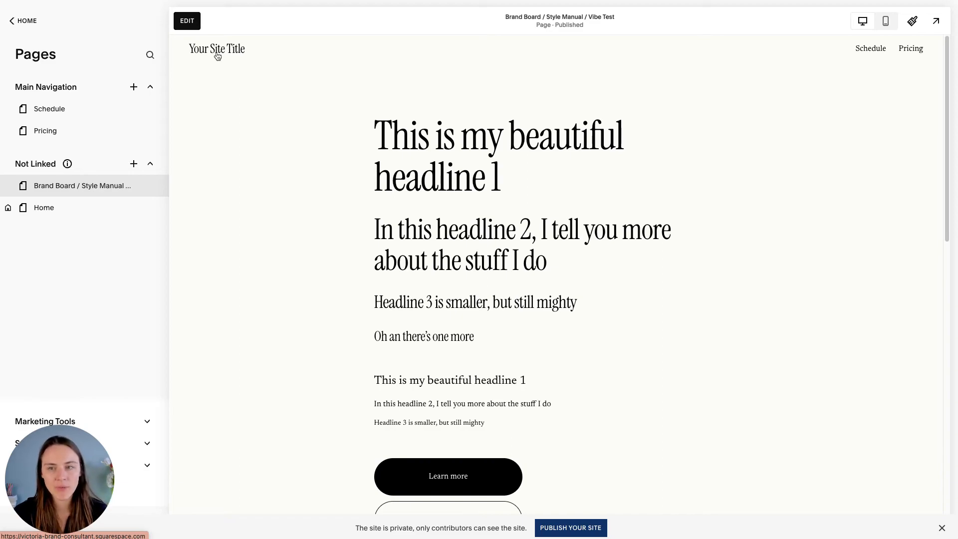
Examine the header's site title settings, including the logo and mobile logo image options, and exit without editing them.
{"action": "left_click", "coordinate": [187, 21]}
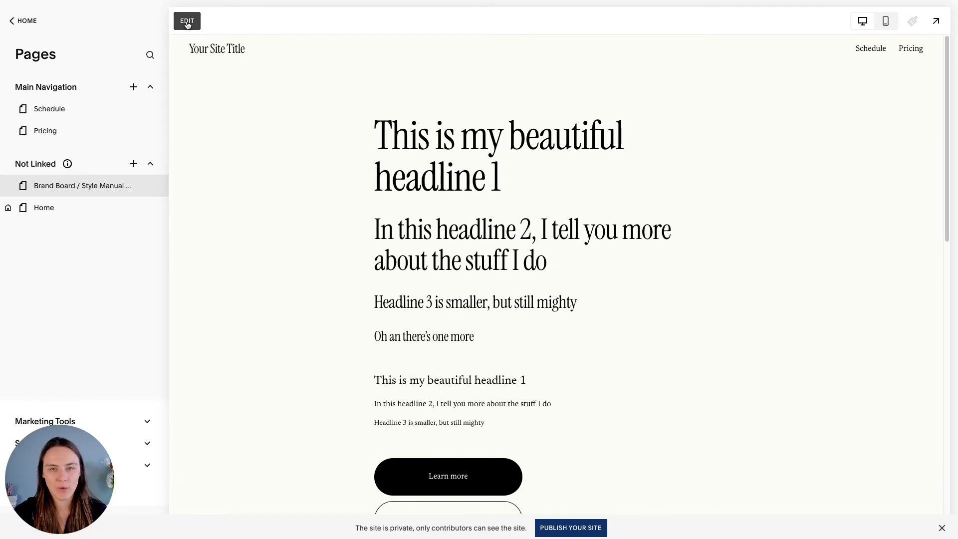
{"action": "left_click", "coordinate": [475, 43]}
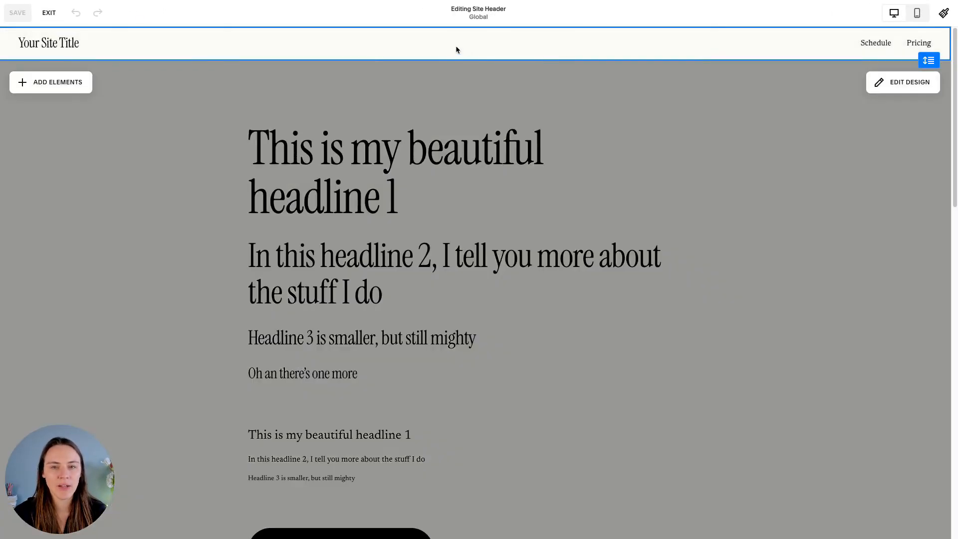
{"action": "left_click", "coordinate": [48, 45]}
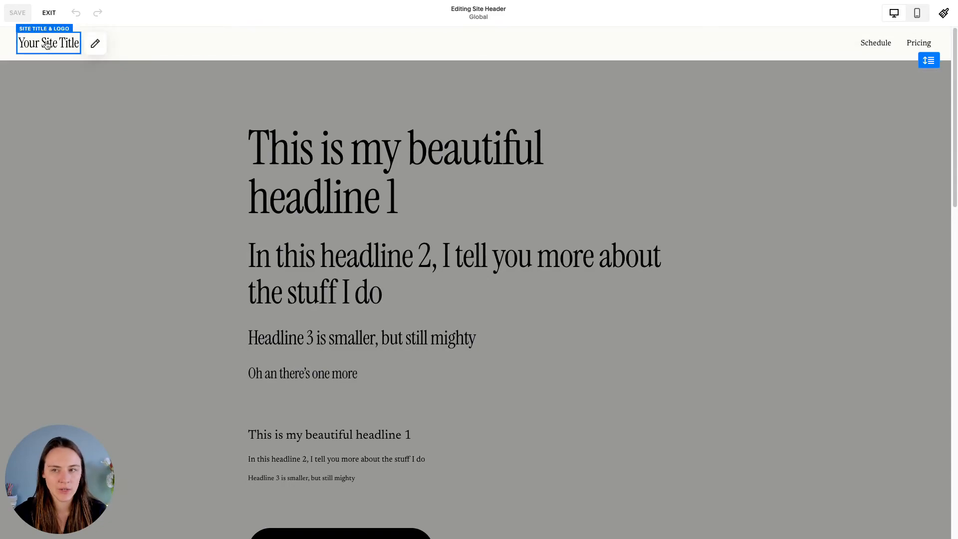
{"action": "left_click", "coordinate": [97, 44]}
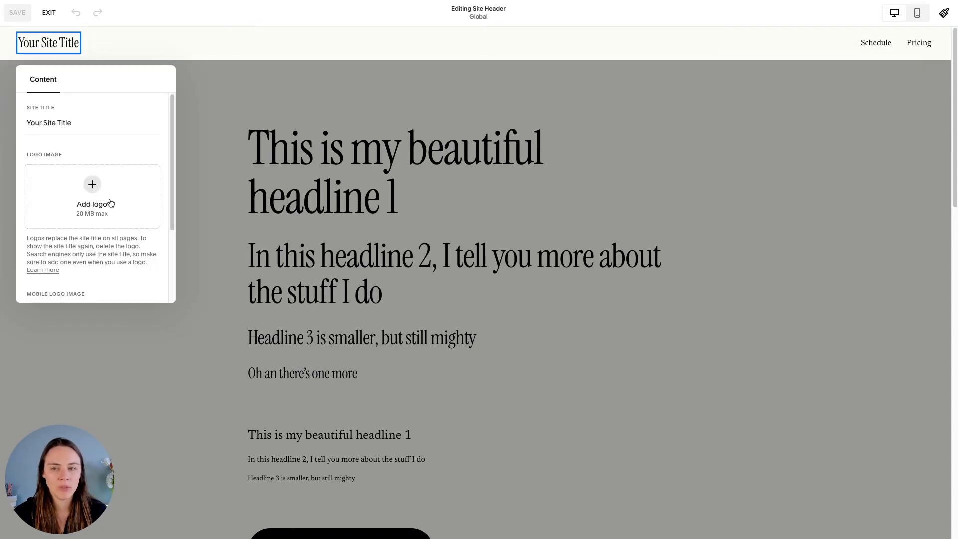
{"action": "scroll", "coordinate": [98, 194], "scroll_direction": "down", "scroll_amount": 3}
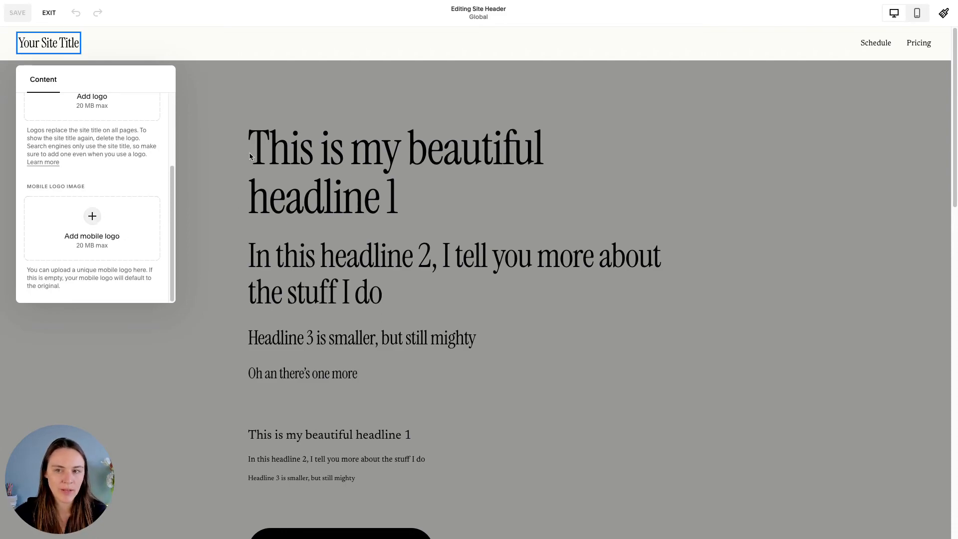
{"action": "key", "text": "Escape"}
{"action": "left_click", "coordinate": [56, 15]}
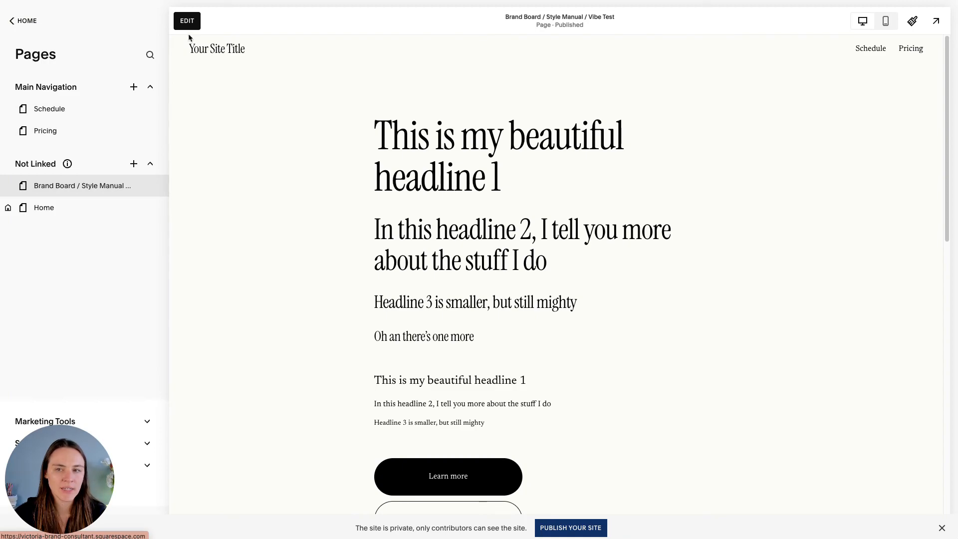
Change the site title in the header to "Victoria Brand Consultancy" and save the change.
{"action": "left_click", "coordinate": [192, 22]}
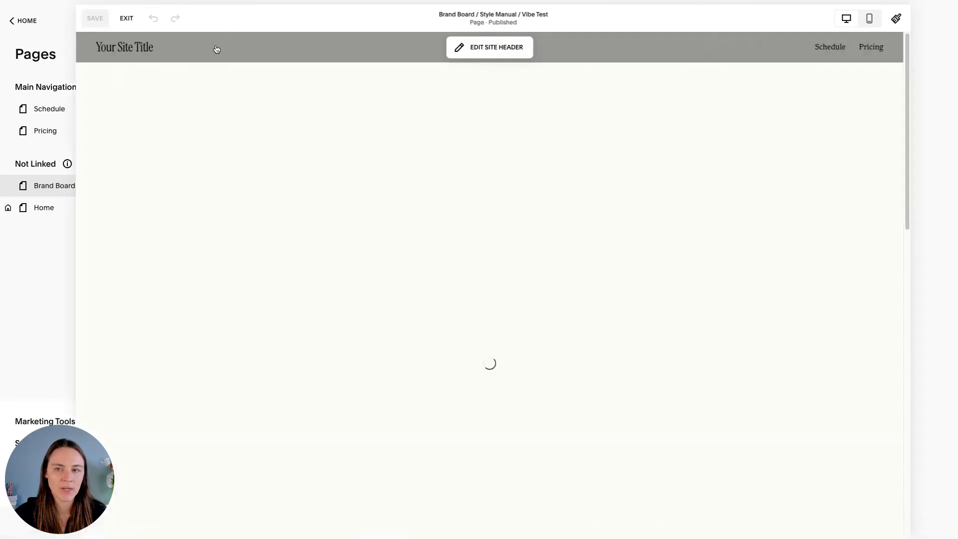
{"action": "left_click", "coordinate": [457, 42]}
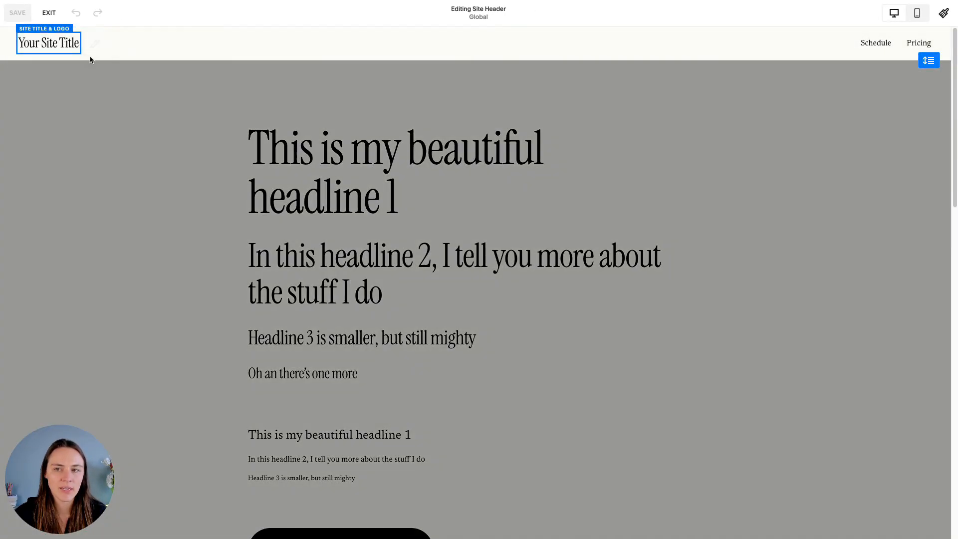
{"action": "left_click", "coordinate": [95, 43]}
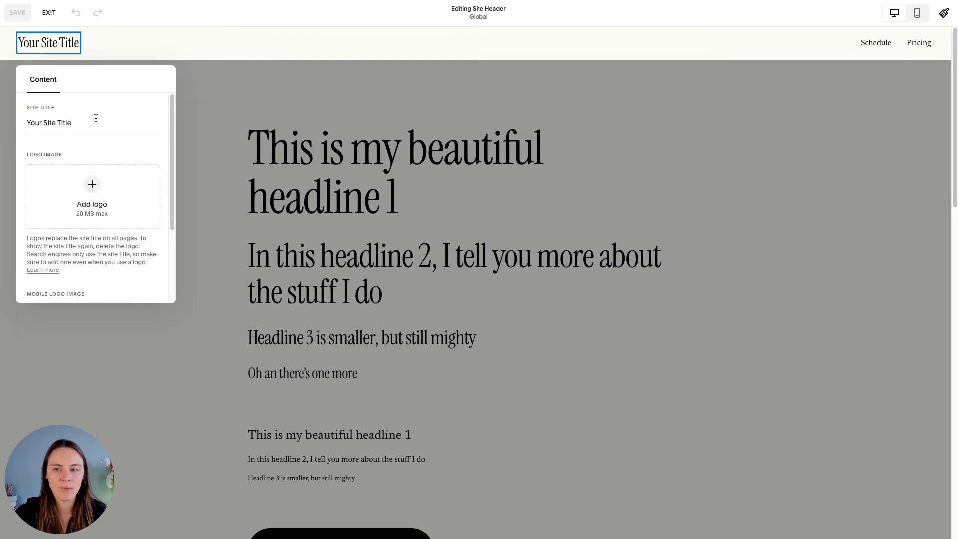
{"action": "key", "text": "ctrl+a"}
{"action": "type", "text": "Victoria Brand Consultancy"}
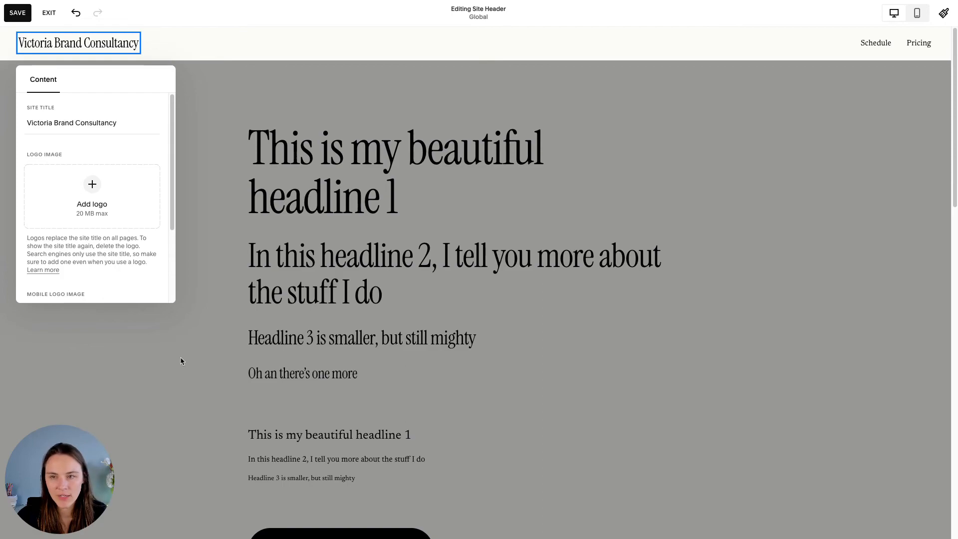
{"action": "left_click", "coordinate": [199, 357]}
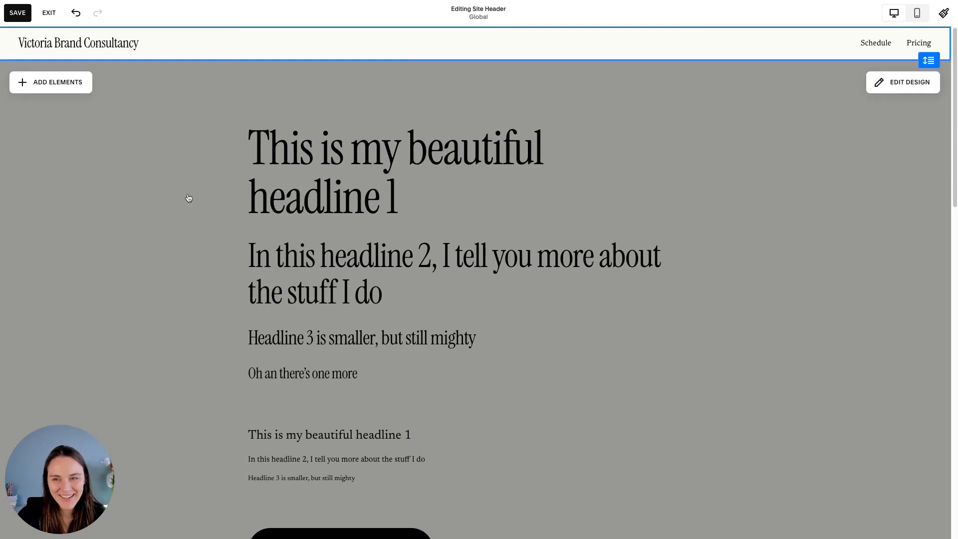
{"action": "left_click", "coordinate": [17, 13]}
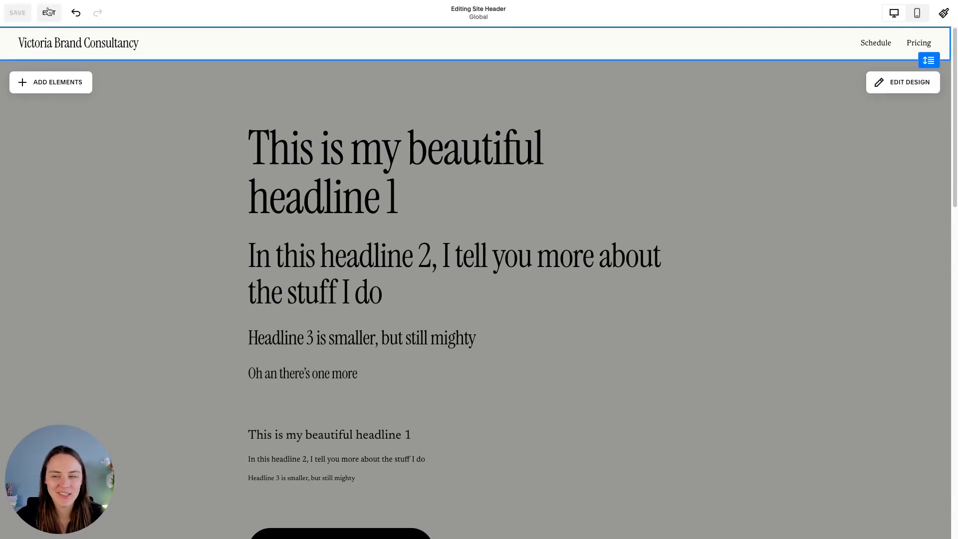
In the site-wide font styles, open the header's site title style assignment, set it to Custom and open its font list.
{"action": "left_click", "coordinate": [951, 13]}
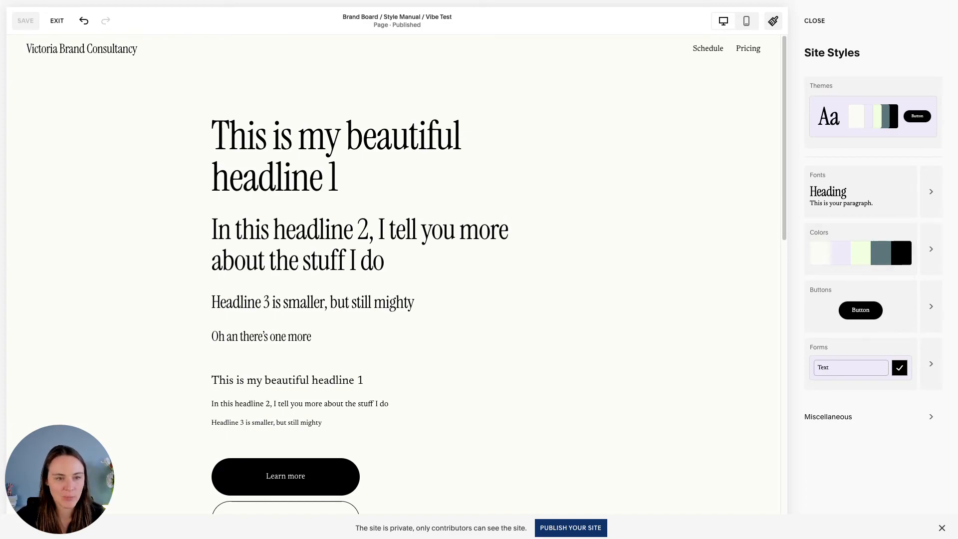
{"action": "left_click", "coordinate": [930, 195]}
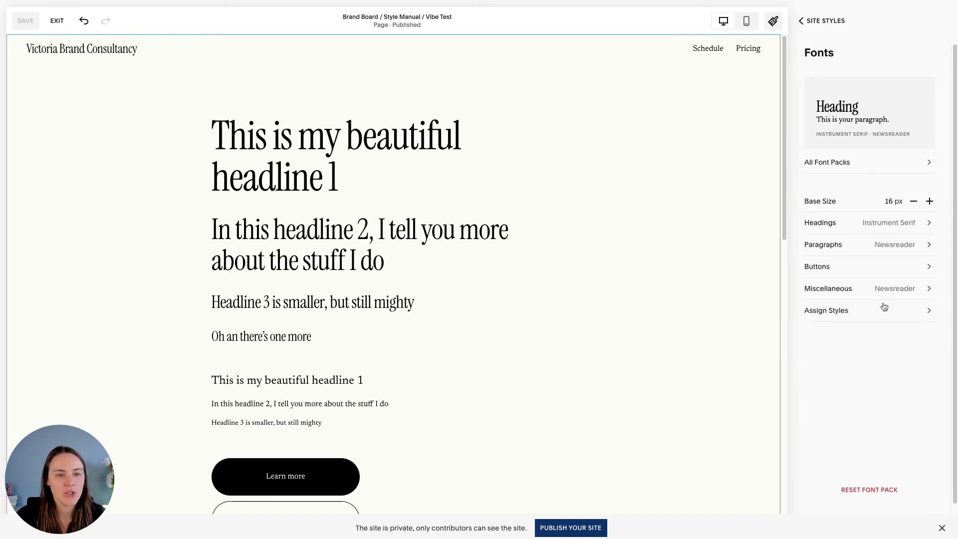
{"action": "left_click", "coordinate": [815, 311]}
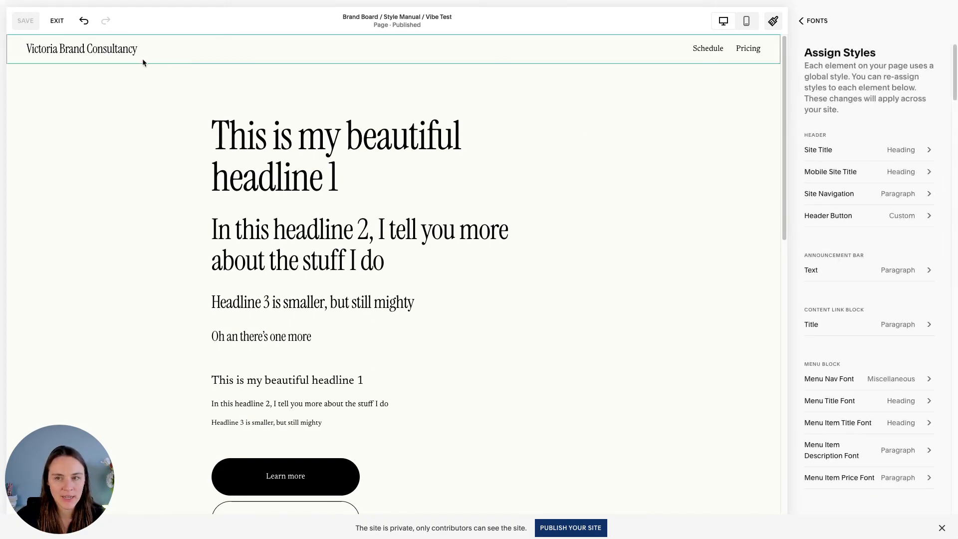
{"action": "left_click", "coordinate": [193, 55]}
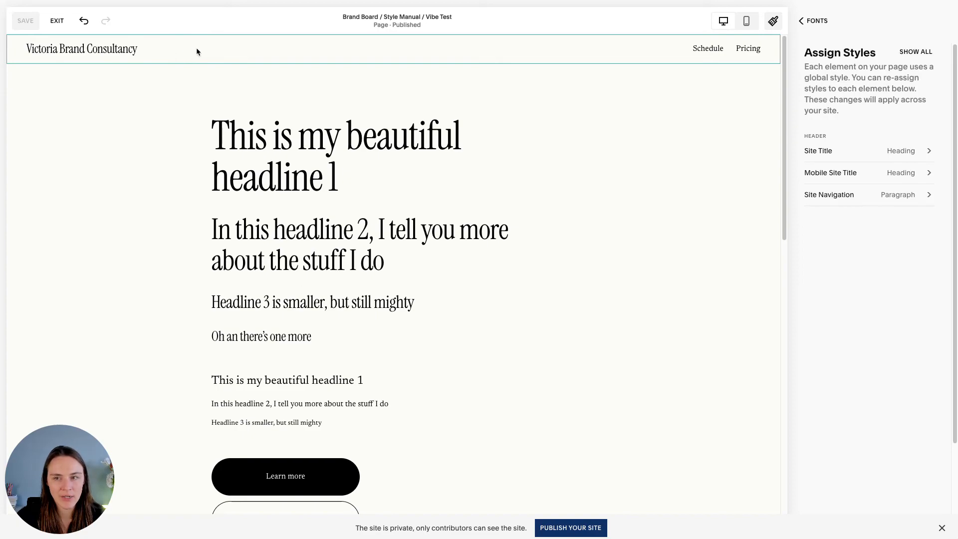
{"action": "left_click", "coordinate": [851, 156]}
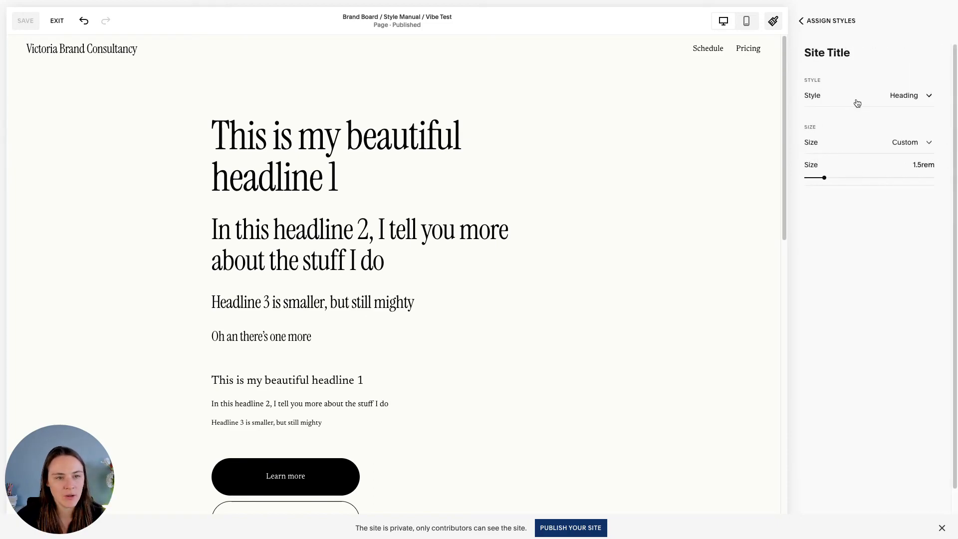
{"action": "left_click", "coordinate": [857, 103]}
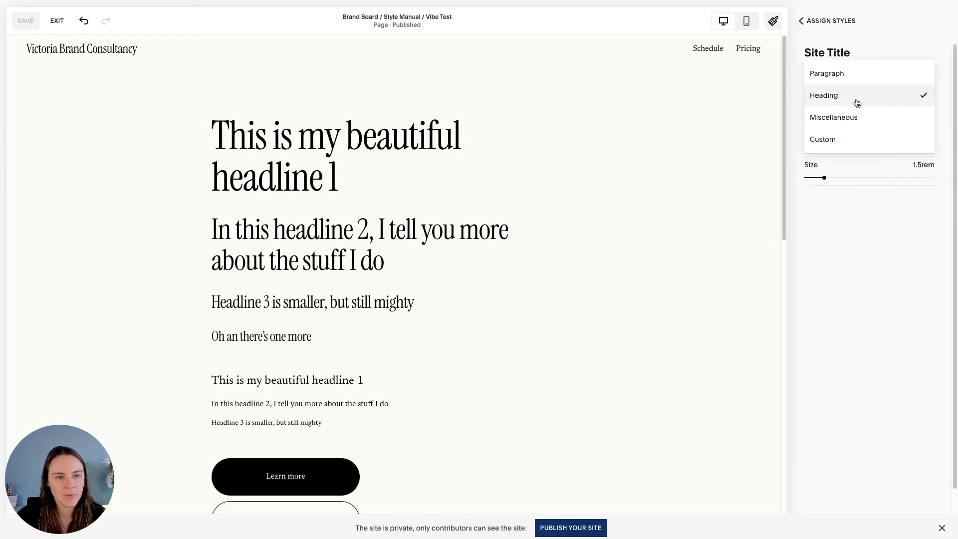
{"action": "left_click", "coordinate": [849, 142]}
{"action": "left_click", "coordinate": [849, 142]}
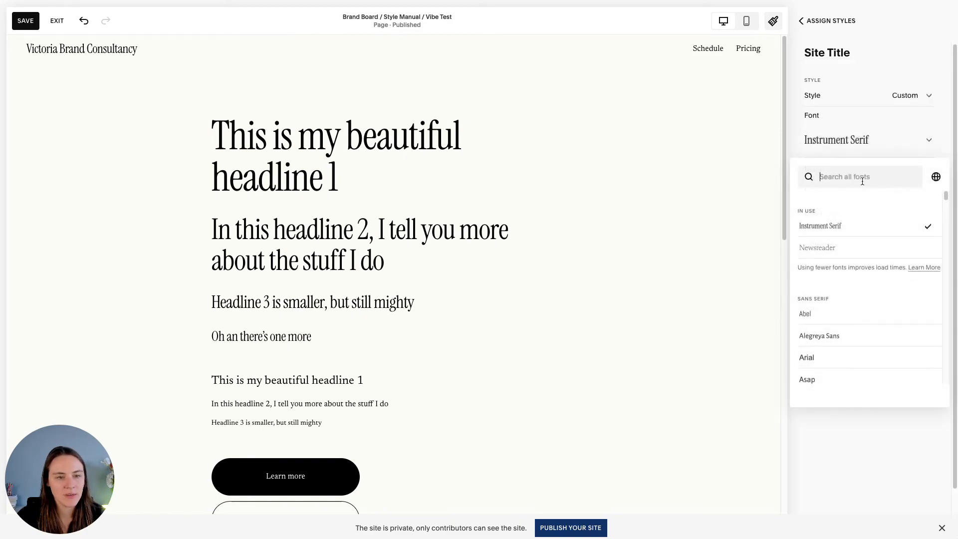
Try the Alex Brush, Allan and Amarante fonts on the site title.
{"action": "scroll", "coordinate": [886, 289], "scroll_direction": "down", "scroll_amount": 1}
{"action": "scroll", "coordinate": [889, 291], "scroll_direction": "down", "scroll_amount": 5}
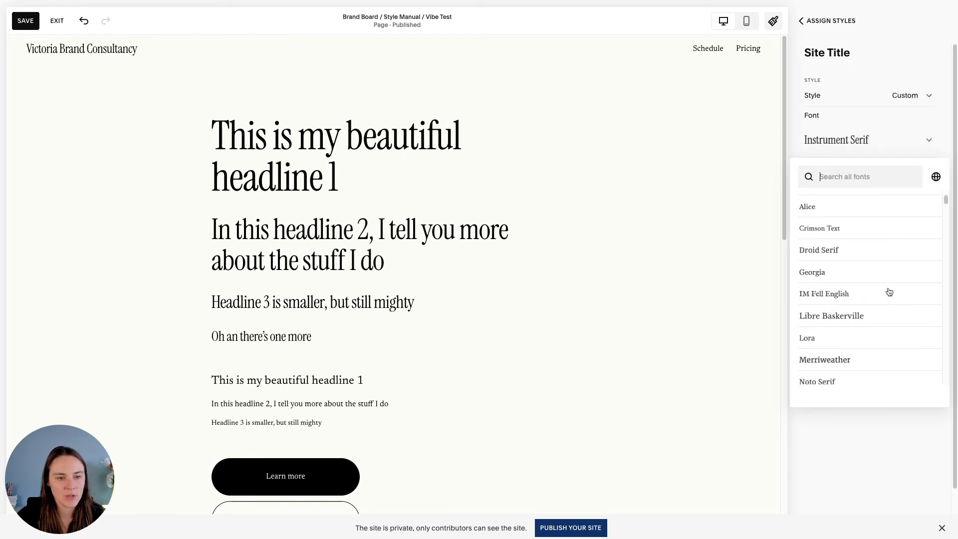
{"action": "scroll", "coordinate": [889, 291], "scroll_direction": "down", "scroll_amount": 3}
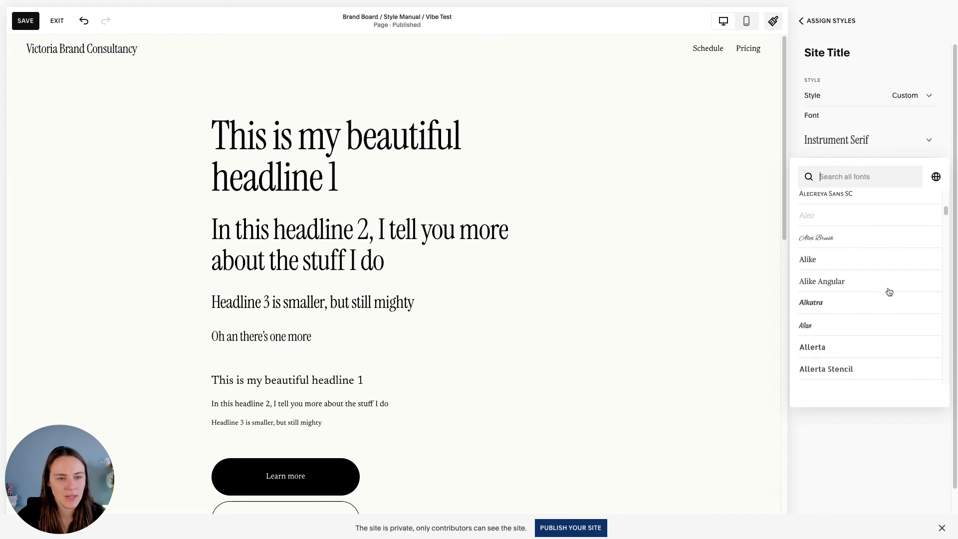
{"action": "left_click", "coordinate": [877, 242]}
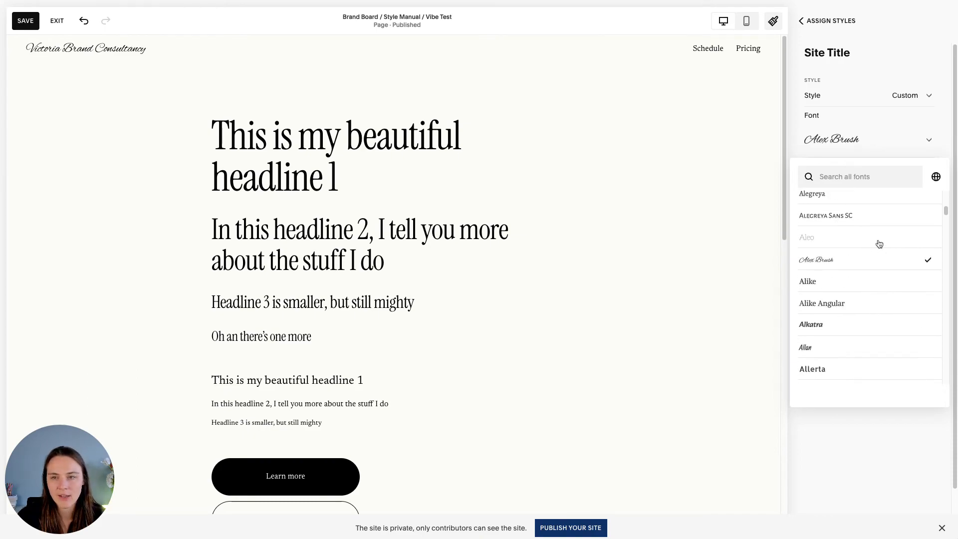
{"action": "scroll", "coordinate": [890, 282], "scroll_direction": "down", "scroll_amount": 2}
{"action": "left_click", "coordinate": [879, 236]}
{"action": "scroll", "coordinate": [885, 278], "scroll_direction": "down", "scroll_amount": 3}
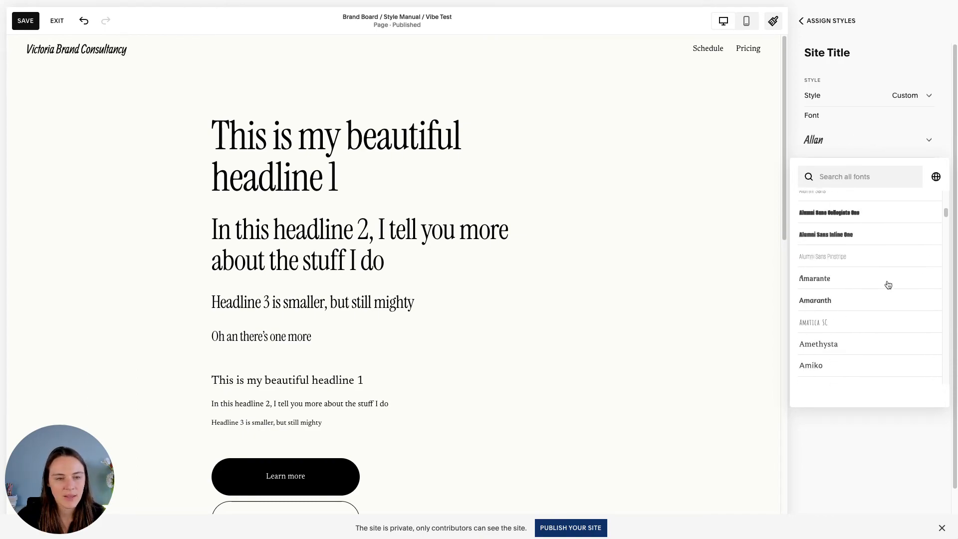
{"action": "left_click", "coordinate": [880, 284]}
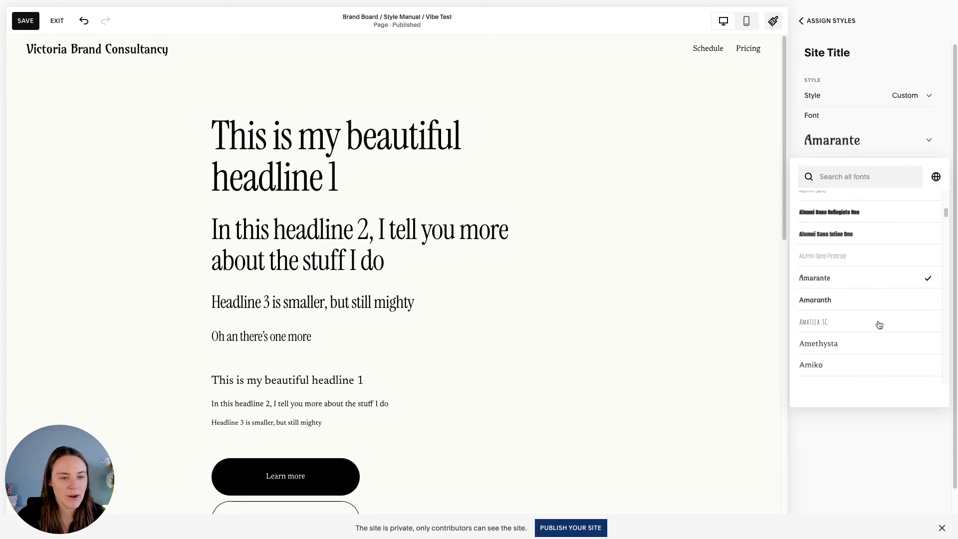
Try the B612 Mono and Beth Ellen fonts on the site title.
{"action": "scroll", "coordinate": [879, 319], "scroll_direction": "down", "scroll_amount": 3}
{"action": "scroll", "coordinate": [880, 320], "scroll_direction": "down", "scroll_amount": 6}
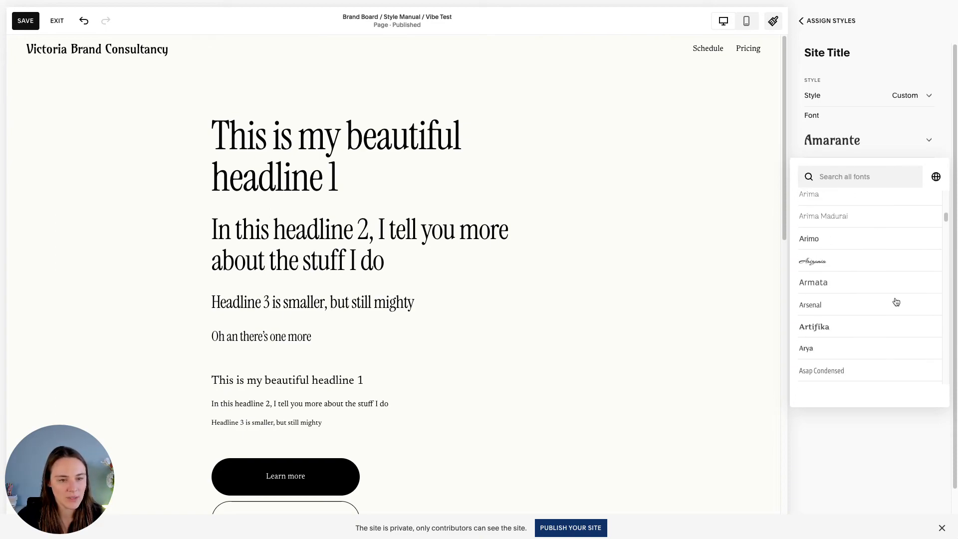
{"action": "scroll", "coordinate": [899, 328], "scroll_direction": "down", "scroll_amount": 10}
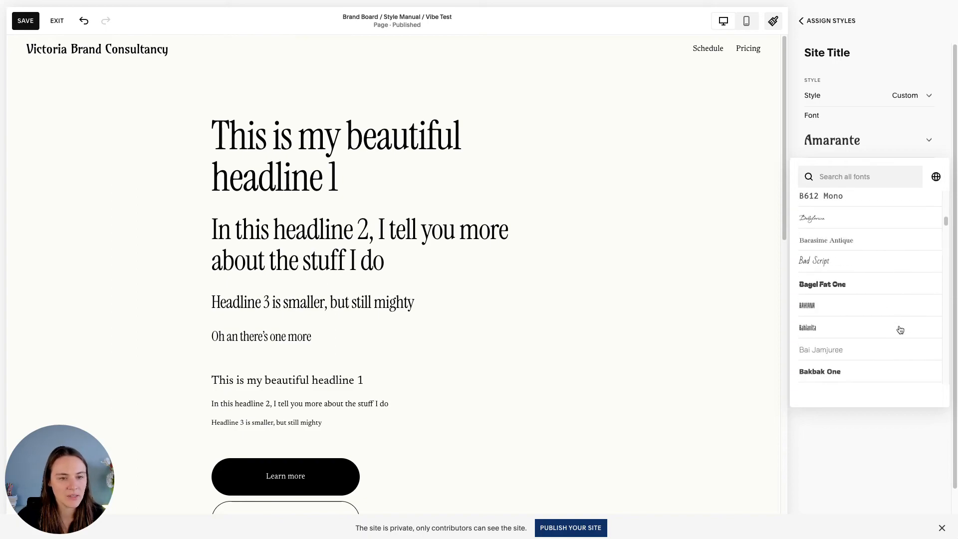
{"action": "scroll", "coordinate": [898, 329], "scroll_direction": "down", "scroll_amount": 1}
{"action": "scroll", "coordinate": [898, 329], "scroll_direction": "up", "scroll_amount": 1}
{"action": "left_click", "coordinate": [888, 201]}
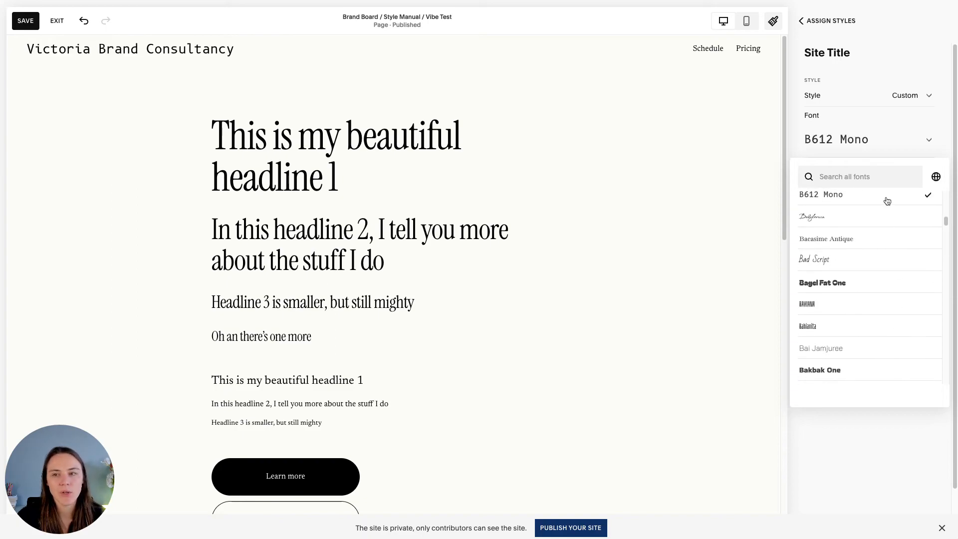
{"action": "scroll", "coordinate": [882, 268], "scroll_direction": "down", "scroll_amount": 5}
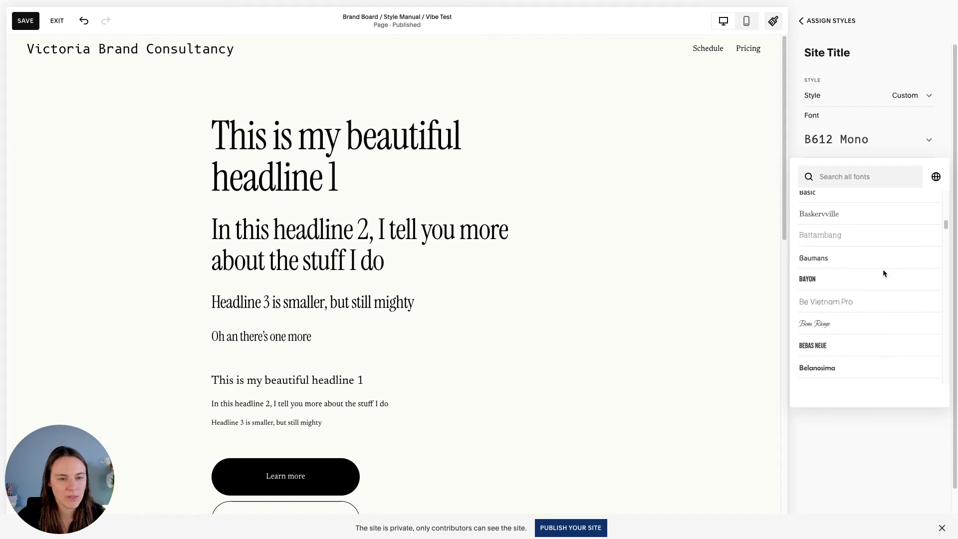
{"action": "scroll", "coordinate": [882, 268], "scroll_direction": "down", "scroll_amount": 5}
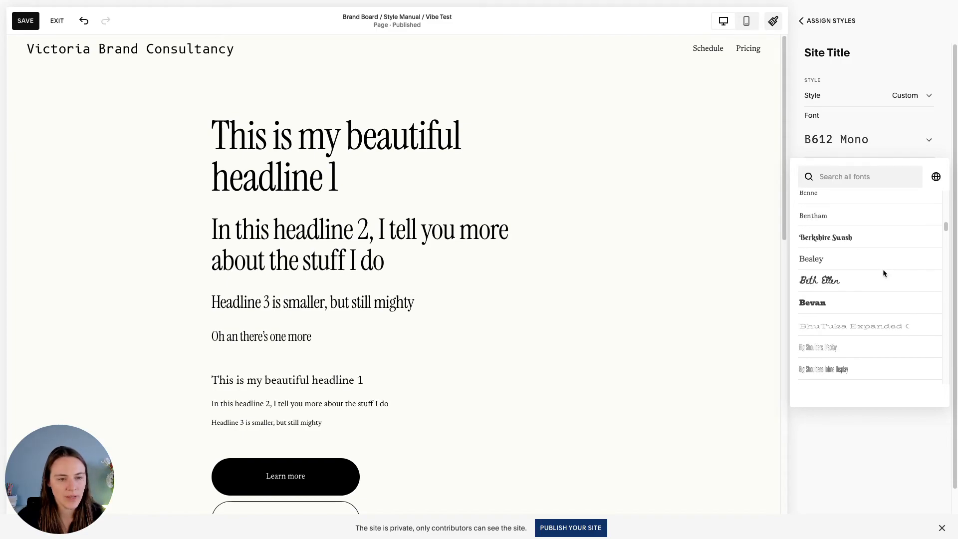
{"action": "left_click", "coordinate": [885, 285]}
Set the site title's custom font to Bokor.
{"action": "scroll", "coordinate": [884, 284], "scroll_direction": "down", "scroll_amount": 5}
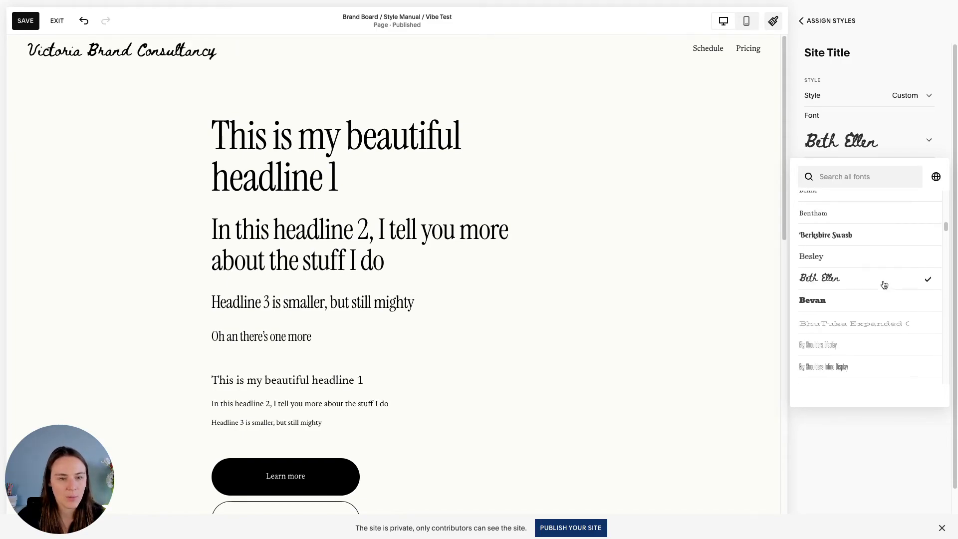
{"action": "scroll", "coordinate": [883, 284], "scroll_direction": "down", "scroll_amount": 5}
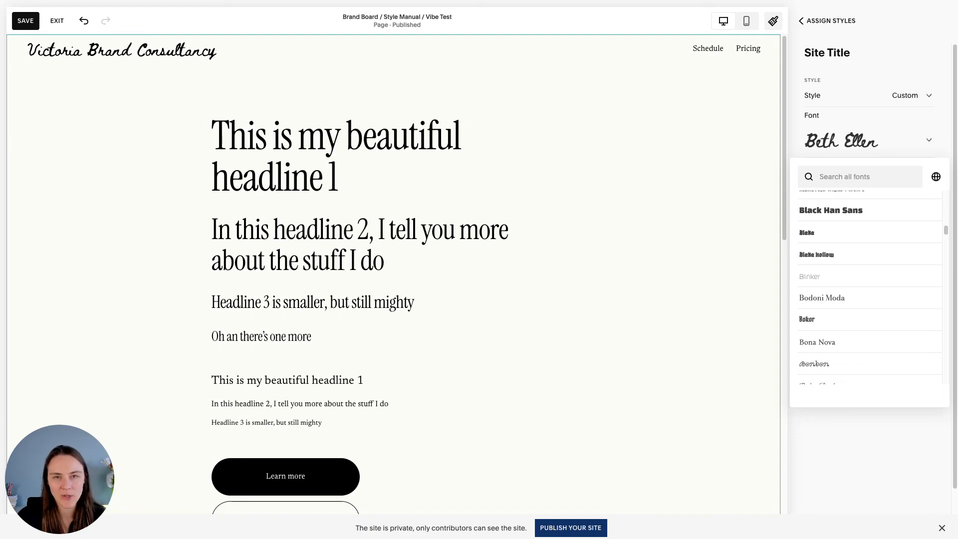
{"action": "left_click", "coordinate": [807, 320]}
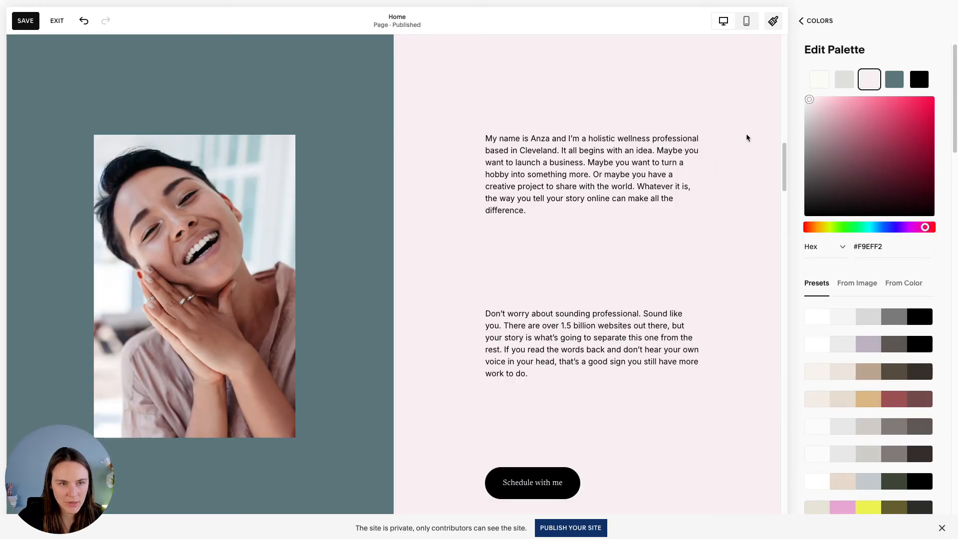
Change the teal color in the site palette to #527379.
{"action": "left_click", "coordinate": [894, 80]}
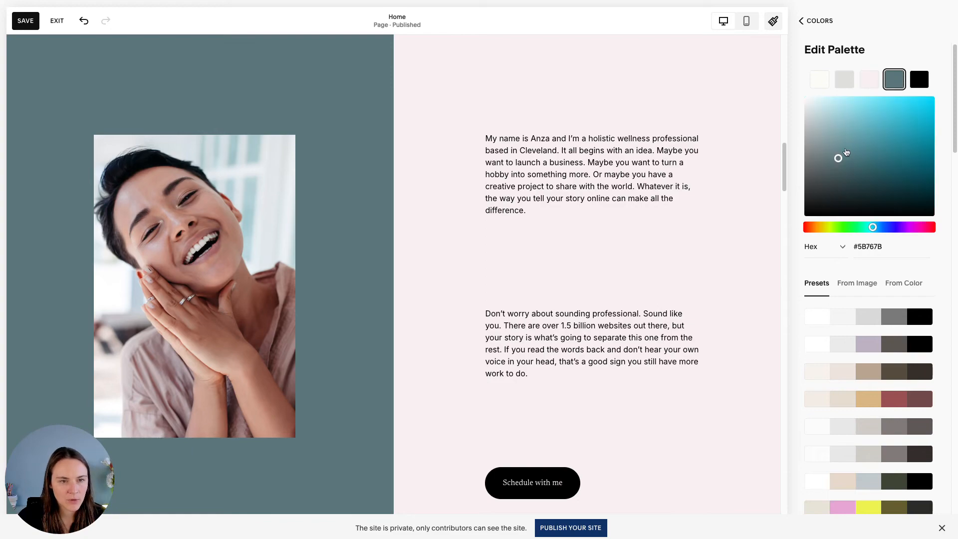
{"action": "mouse_move", "coordinate": [838, 158]}
{"action": "left_mouse_down"}
{"action": "mouse_move", "coordinate": [831, 155]}
{"action": "mouse_move", "coordinate": [834, 171]}
{"action": "mouse_move", "coordinate": [824, 164]}
{"action": "mouse_move", "coordinate": [846, 159]}
{"action": "left_mouse_up"}
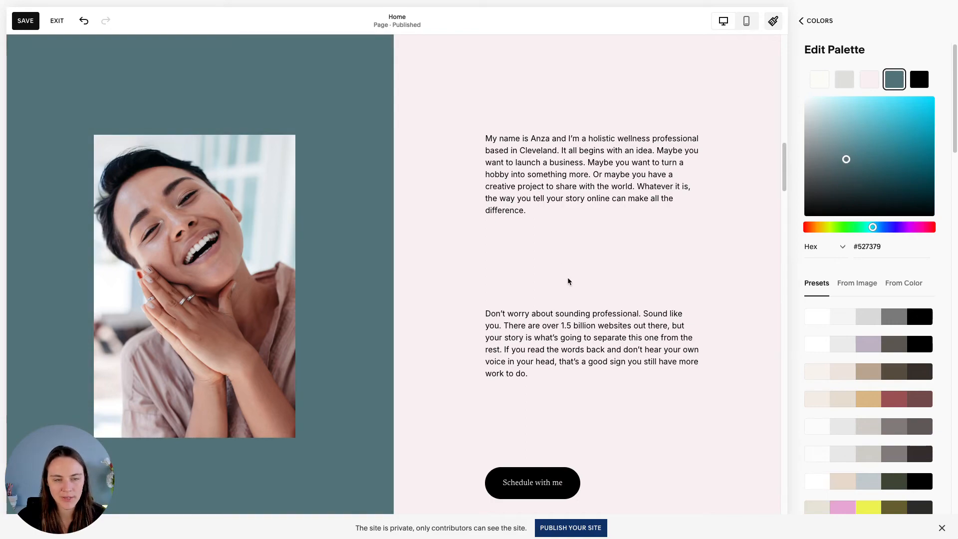
{"action": "scroll", "coordinate": [568, 283], "scroll_direction": "up", "scroll_amount": 15}
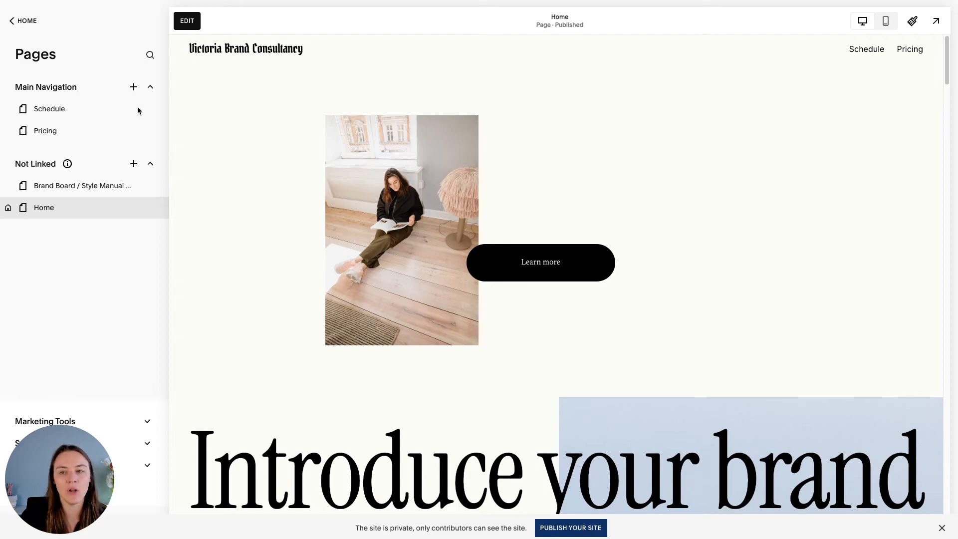
Add a blank page named "About" to the main navigation.
{"action": "left_click", "coordinate": [133, 88]}
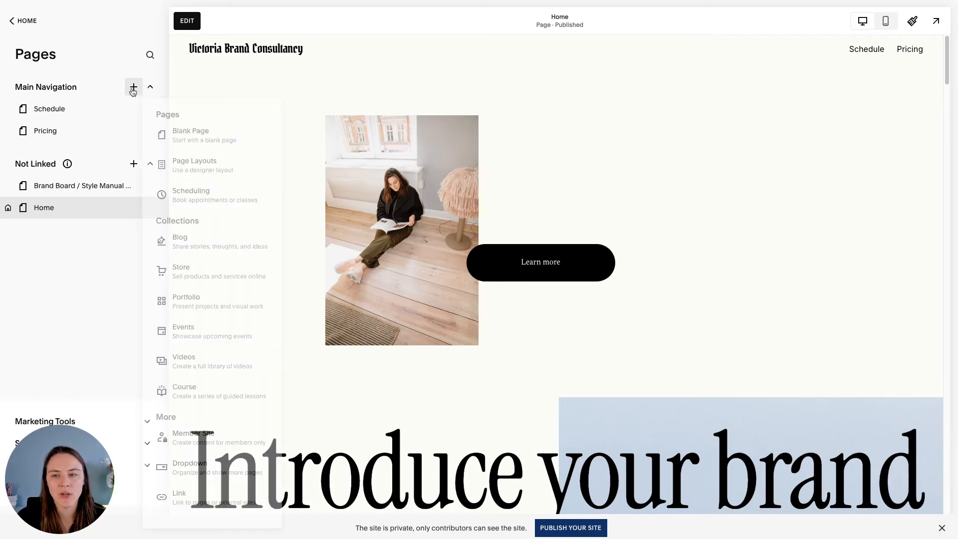
{"action": "left_click", "coordinate": [213, 141]}
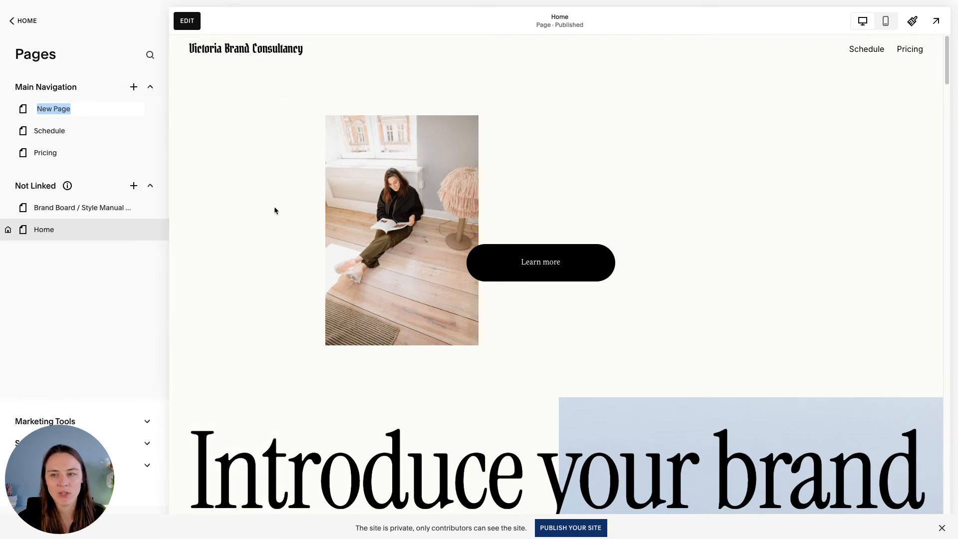
{"action": "type", "text": "About"}
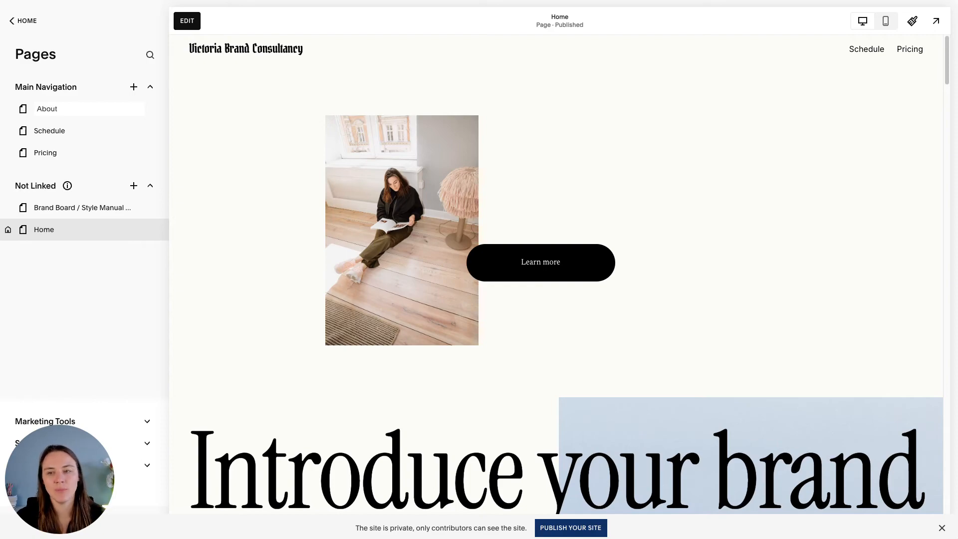
{"action": "key", "text": "Return"}
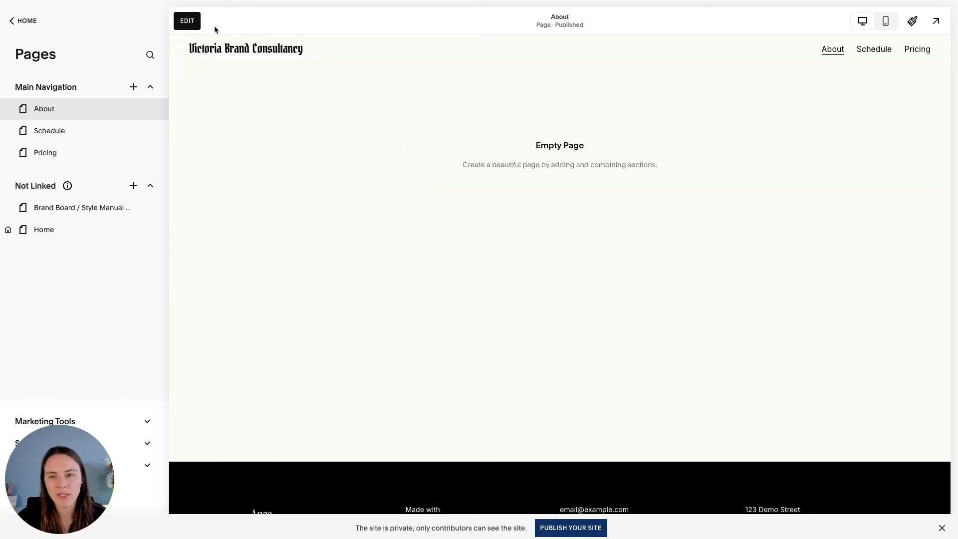
Edit the empty About page and add the About section layout with the "It all begins with an idea" text beside the mountain photo.
{"action": "left_click", "coordinate": [187, 21]}
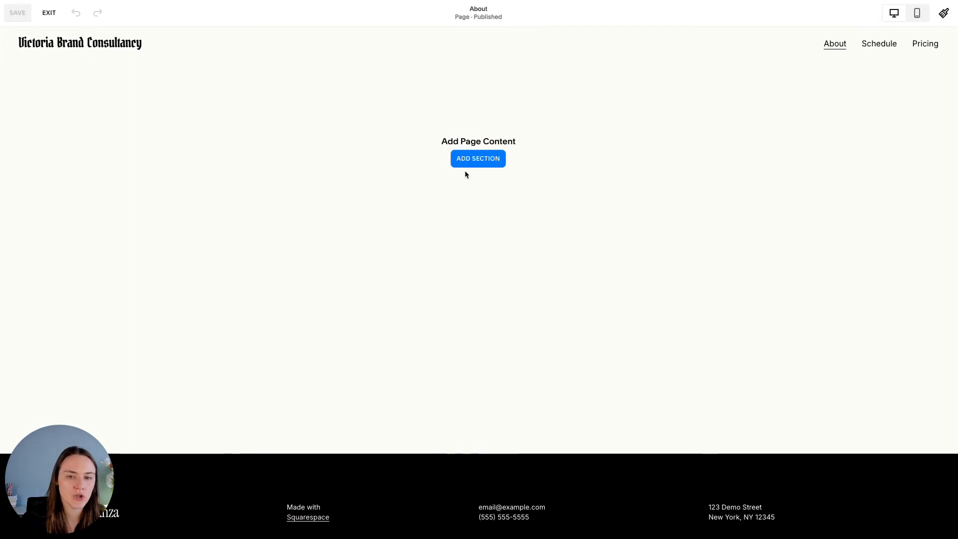
{"action": "left_click", "coordinate": [469, 161]}
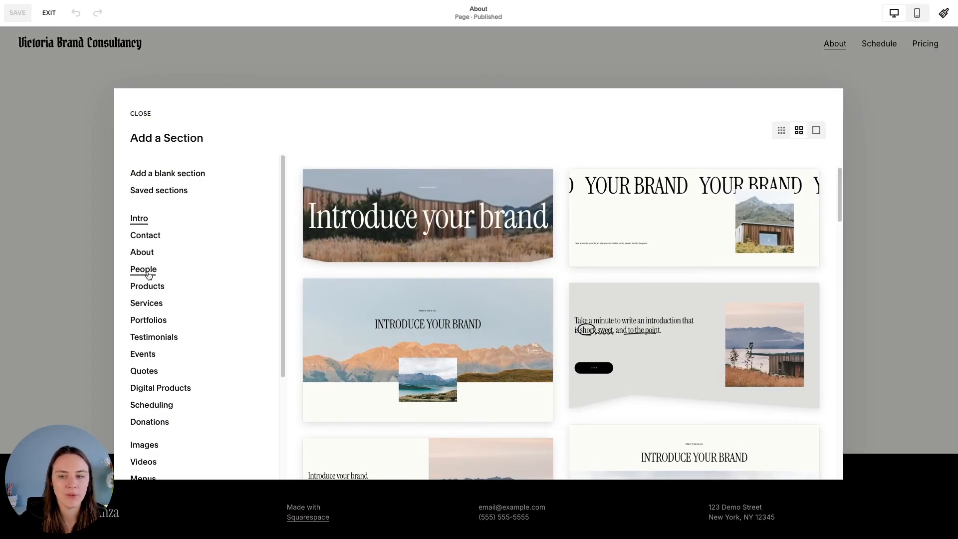
{"action": "left_click", "coordinate": [148, 256]}
{"action": "scroll", "coordinate": [492, 302], "scroll_direction": "down", "scroll_amount": 4}
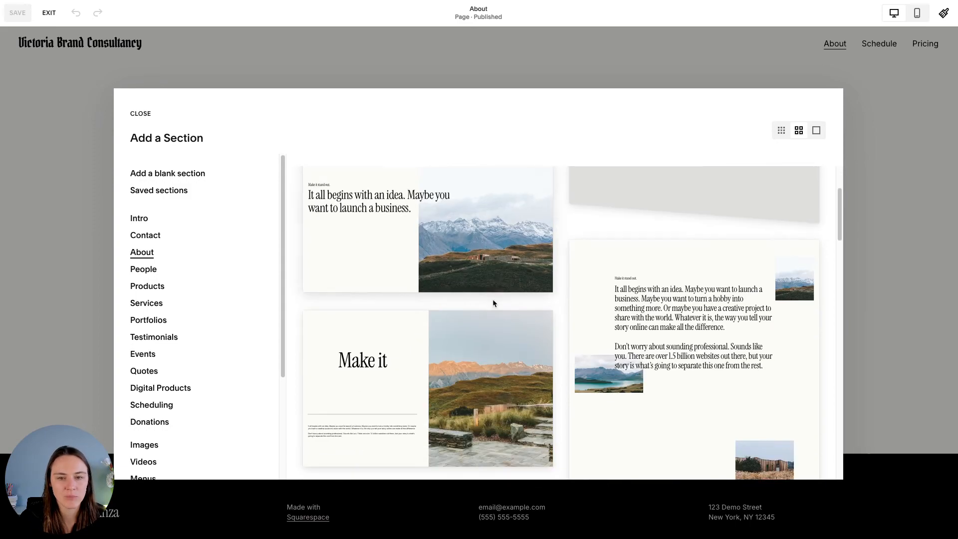
{"action": "scroll", "coordinate": [493, 303], "scroll_direction": "up", "scroll_amount": 3}
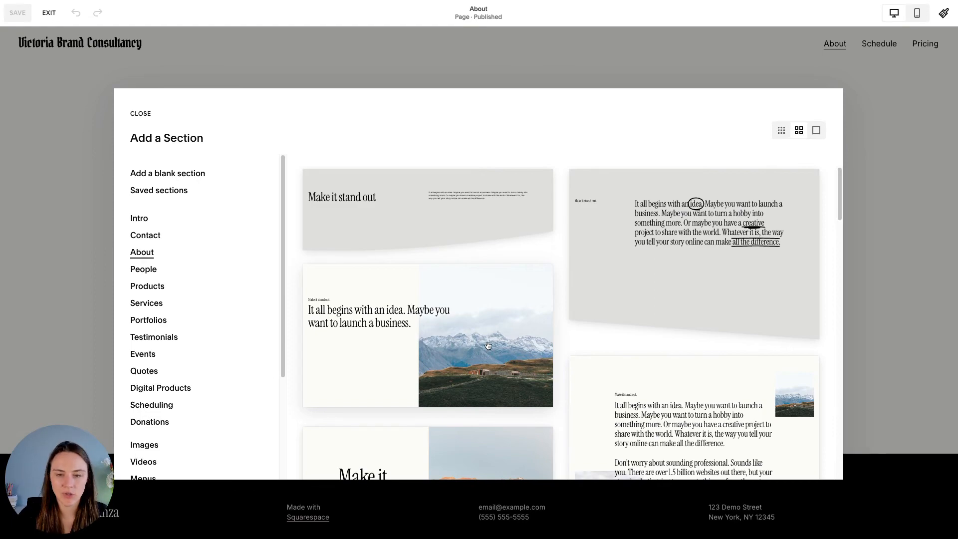
{"action": "left_click", "coordinate": [488, 345]}
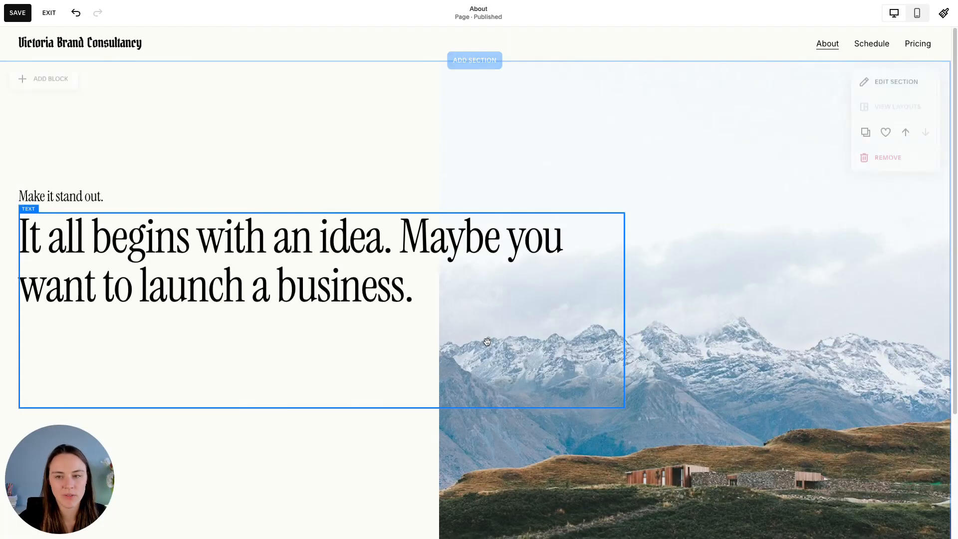
Add the About section layout with a single centered small-text paragraph below the mountain photo section.
{"action": "scroll", "coordinate": [367, 176], "scroll_direction": "down", "scroll_amount": 3}
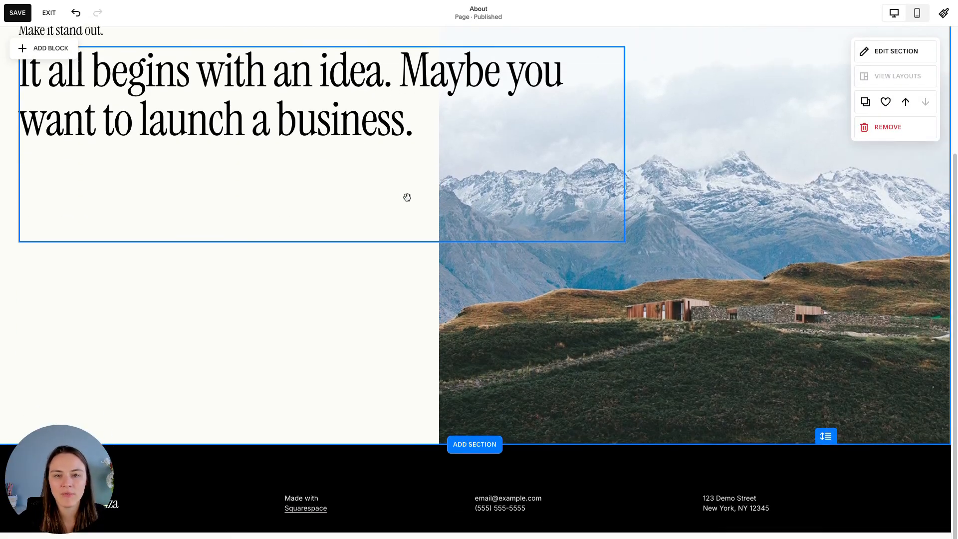
{"action": "left_click", "coordinate": [475, 444]}
{"action": "scroll", "coordinate": [631, 327], "scroll_direction": "down", "scroll_amount": 5}
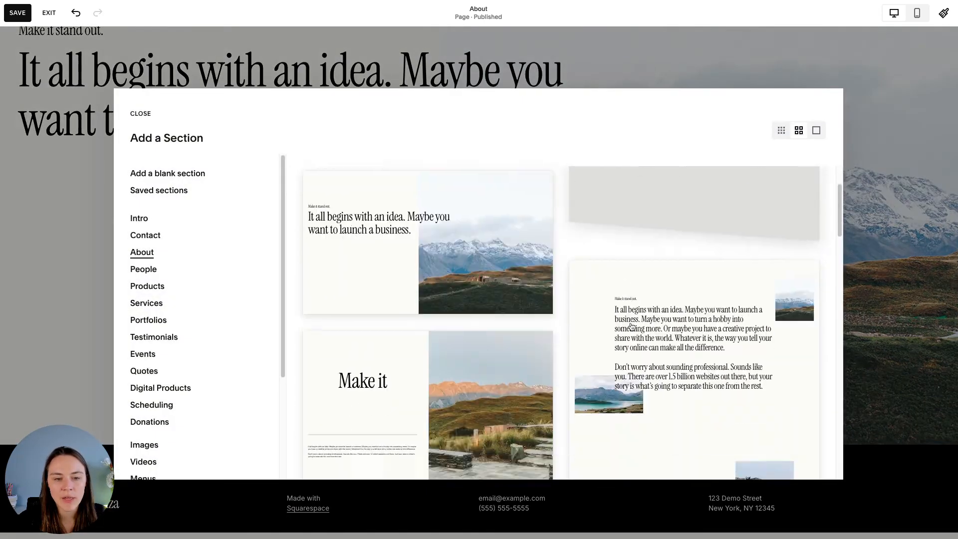
{"action": "scroll", "coordinate": [631, 326], "scroll_direction": "down", "scroll_amount": 15}
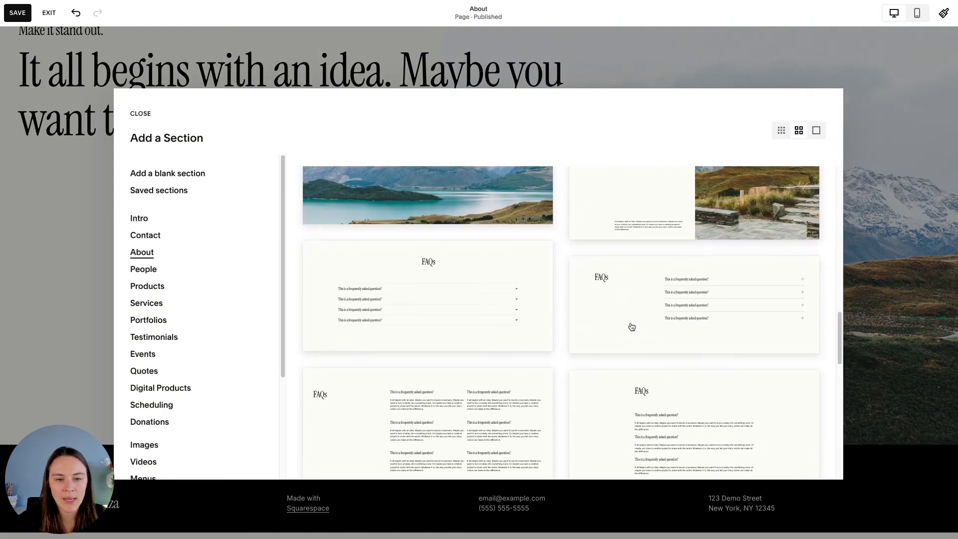
{"action": "scroll", "coordinate": [632, 326], "scroll_direction": "down", "scroll_amount": 15}
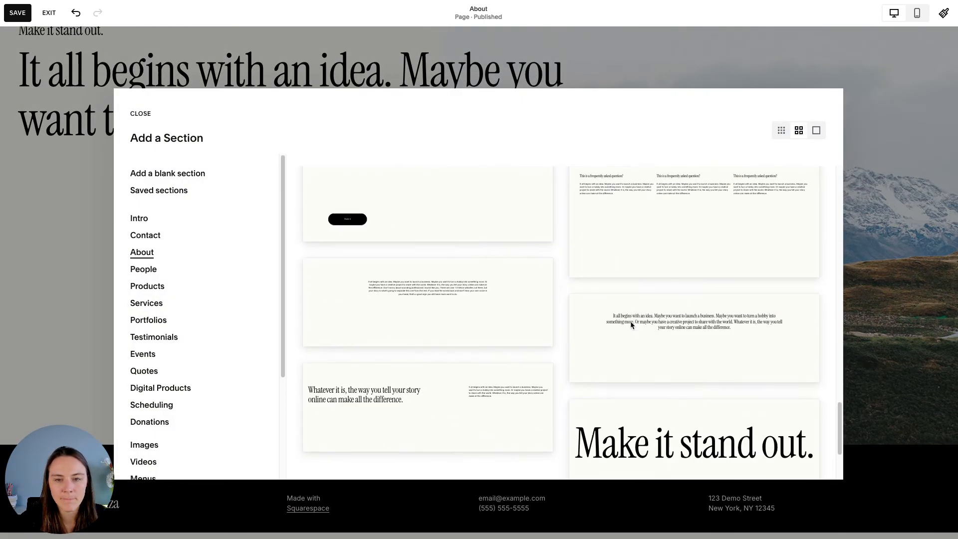
{"action": "scroll", "coordinate": [628, 325], "scroll_direction": "up", "scroll_amount": 1}
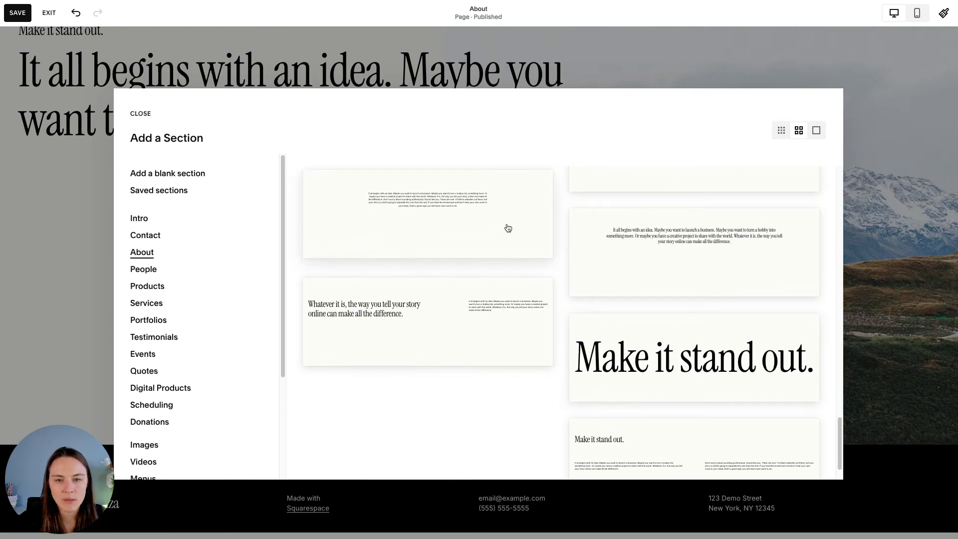
{"action": "key", "text": "Escape"}
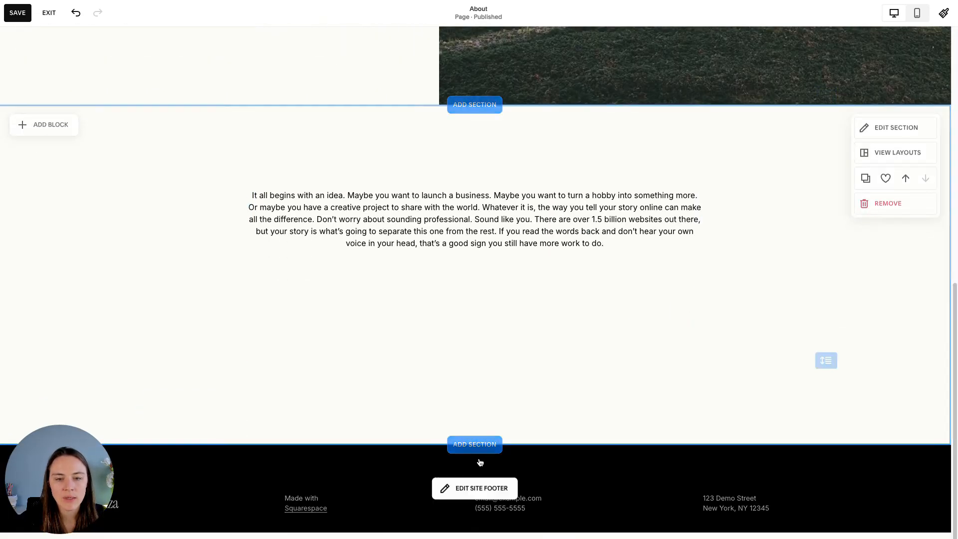
Add the About section layout with the oversized "Make it stand out." heading below the centered paragraph section.
{"action": "left_click", "coordinate": [470, 444]}
{"action": "scroll", "coordinate": [738, 338], "scroll_direction": "down", "scroll_amount": 2}
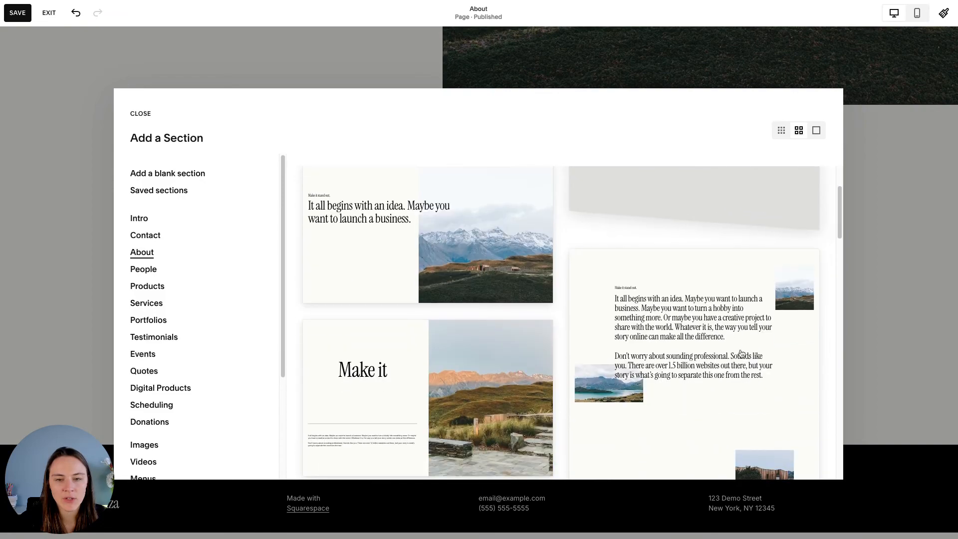
{"action": "scroll", "coordinate": [728, 375], "scroll_direction": "down", "scroll_amount": 10}
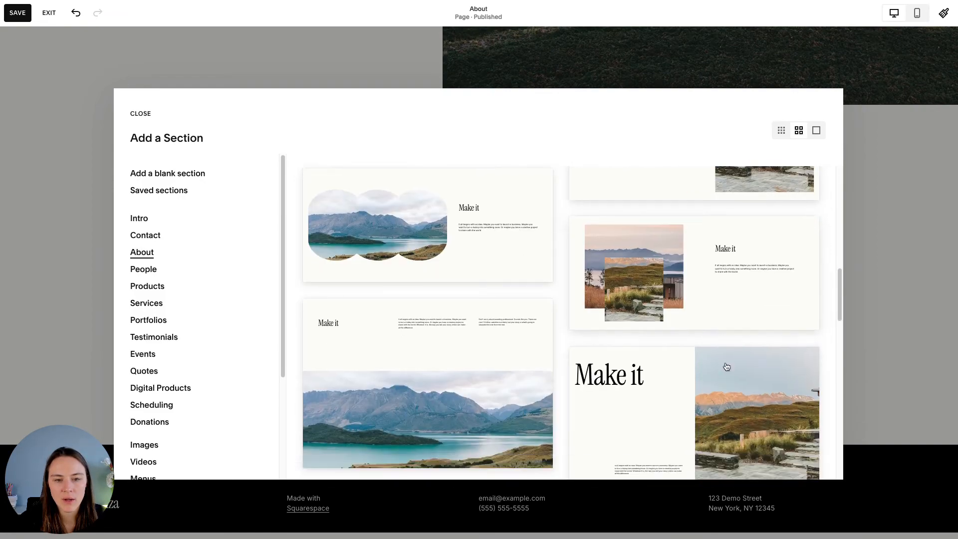
{"action": "scroll", "coordinate": [726, 365], "scroll_direction": "down", "scroll_amount": 10}
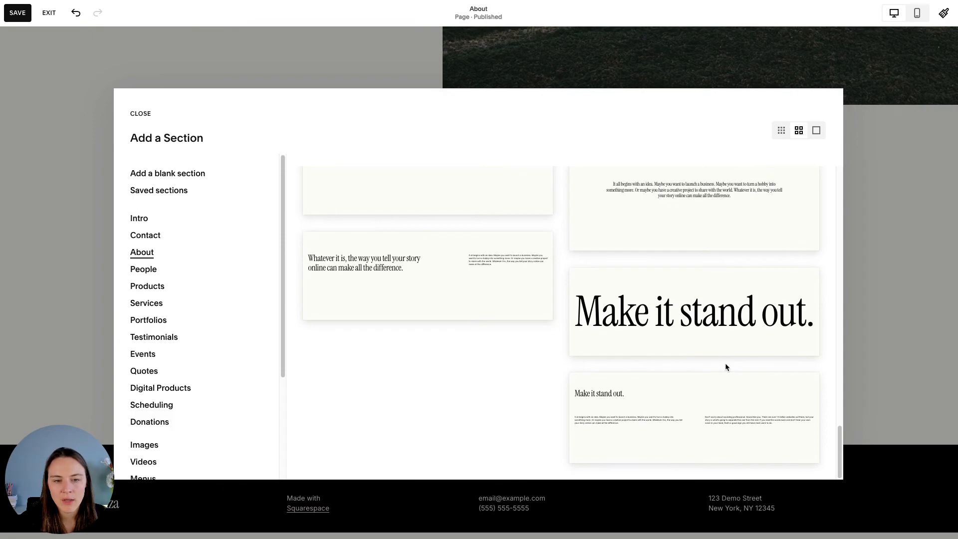
{"action": "left_click", "coordinate": [729, 333]}
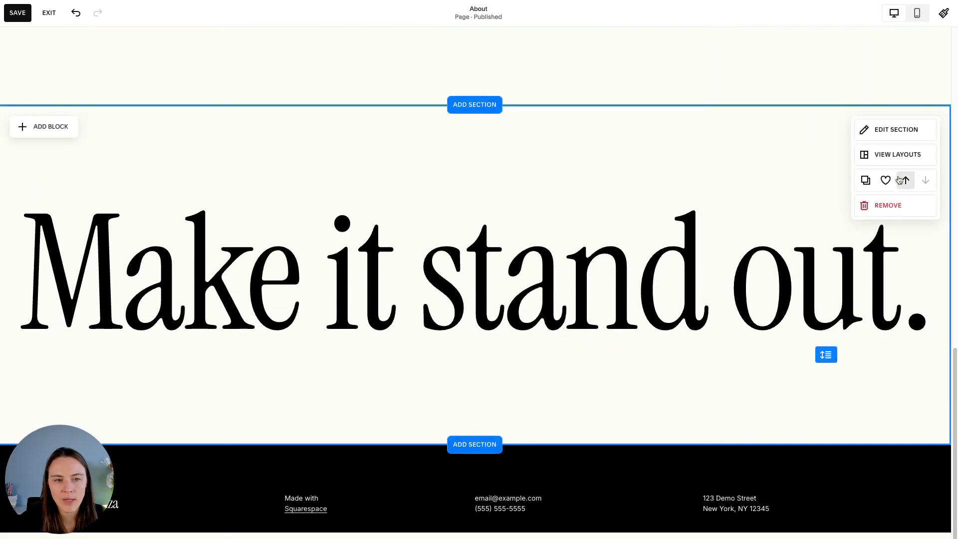
Set the color theme of the "Make it stand out." section to Bright 2.
{"action": "left_click", "coordinate": [901, 131]}
{"action": "left_click", "coordinate": [889, 157]}
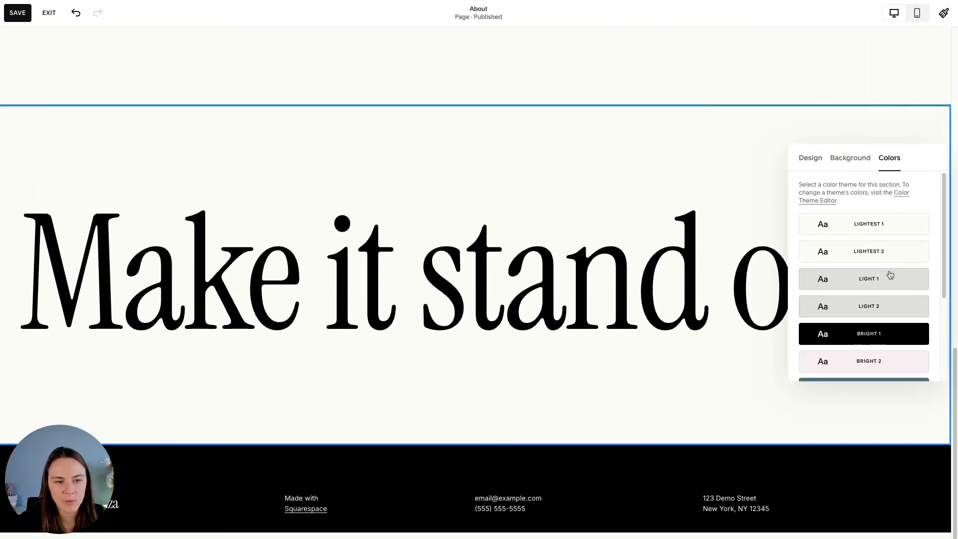
{"action": "scroll", "coordinate": [880, 310], "scroll_direction": "down", "scroll_amount": 1}
{"action": "left_click", "coordinate": [866, 340]}
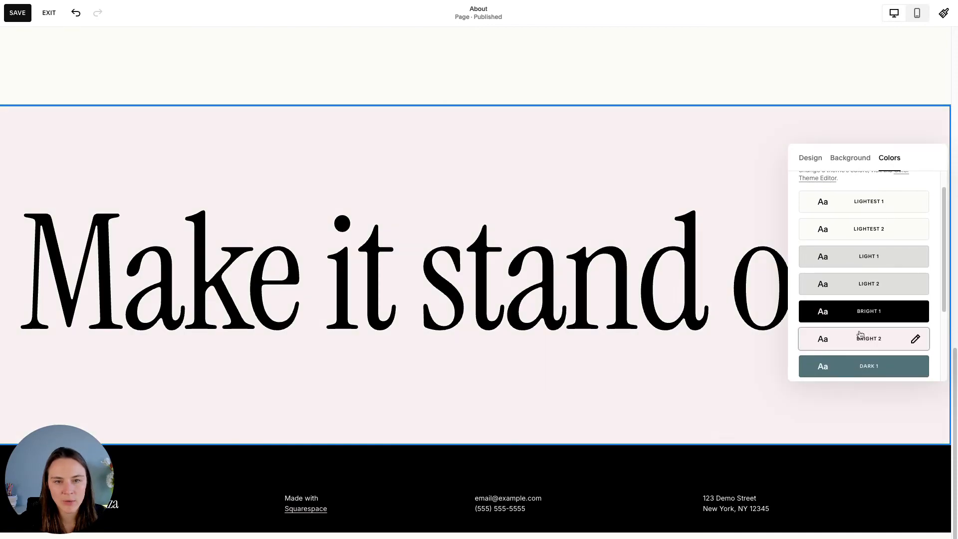
{"action": "left_click", "coordinate": [683, 151]}
Insert the Quotes section layout with a centered quotation and source line between the paragraph section and the "Make it stand out." section.
{"action": "scroll", "coordinate": [661, 189], "scroll_direction": "up", "scroll_amount": 9}
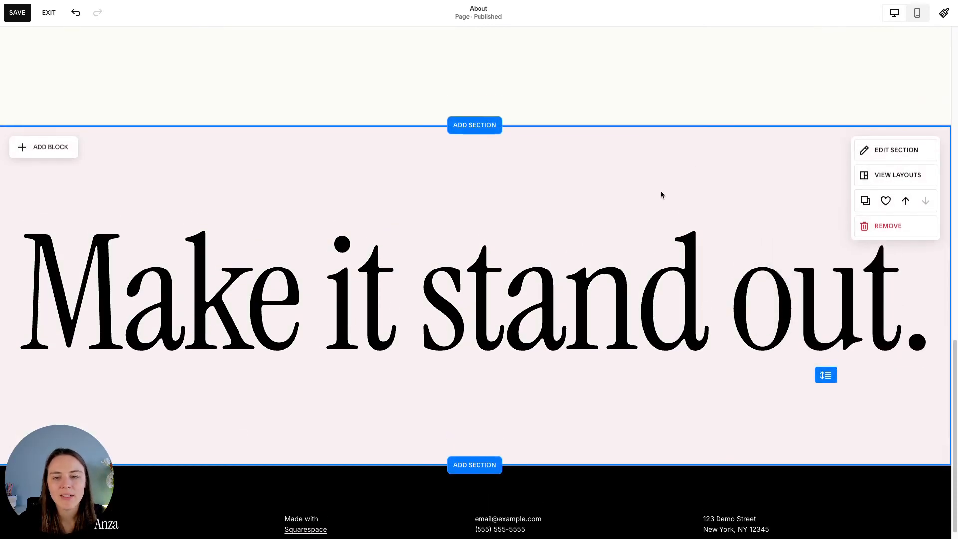
{"action": "scroll", "coordinate": [656, 185], "scroll_direction": "up", "scroll_amount": 4}
{"action": "scroll", "coordinate": [656, 184], "scroll_direction": "down", "scroll_amount": 9}
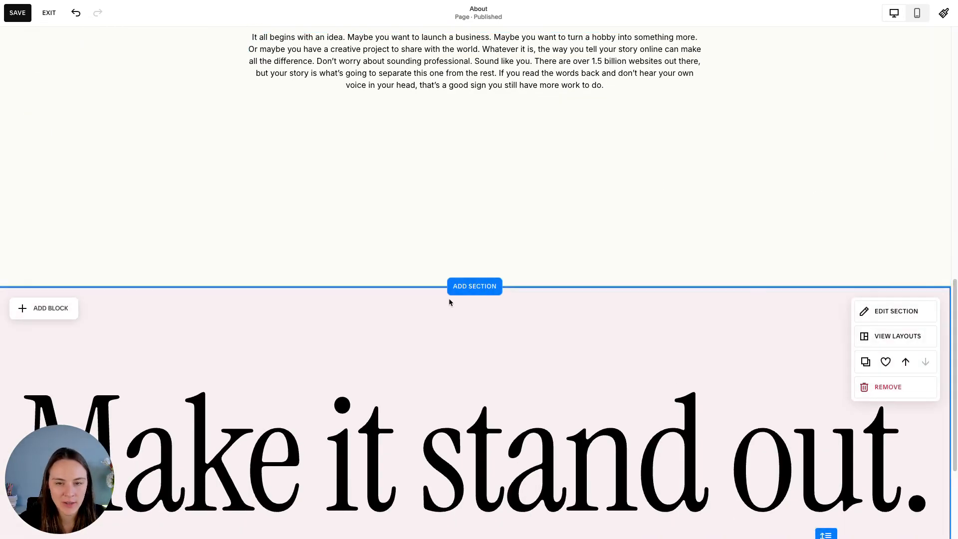
{"action": "left_click", "coordinate": [471, 288]}
{"action": "scroll", "coordinate": [466, 230], "scroll_direction": "down", "scroll_amount": 10}
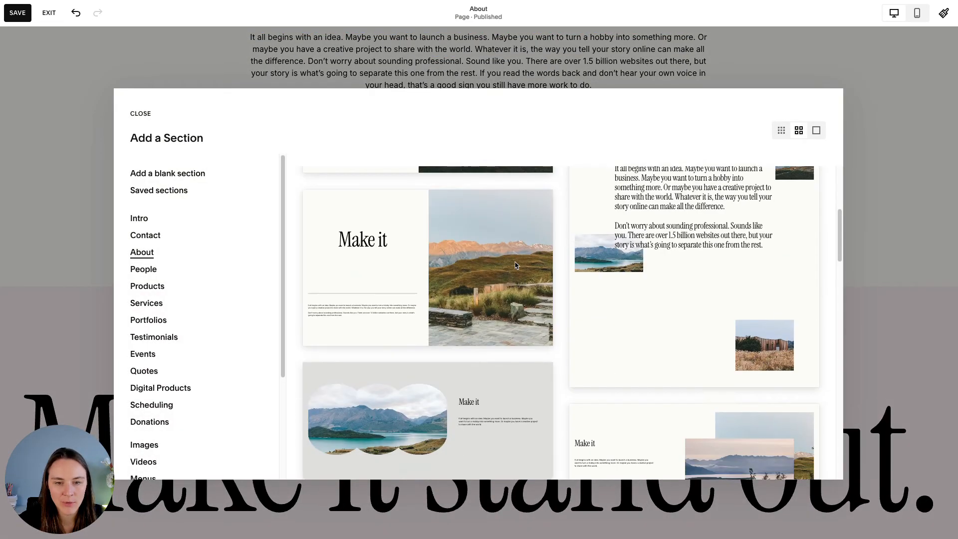
{"action": "scroll", "coordinate": [293, 300], "scroll_direction": "down", "scroll_amount": 5}
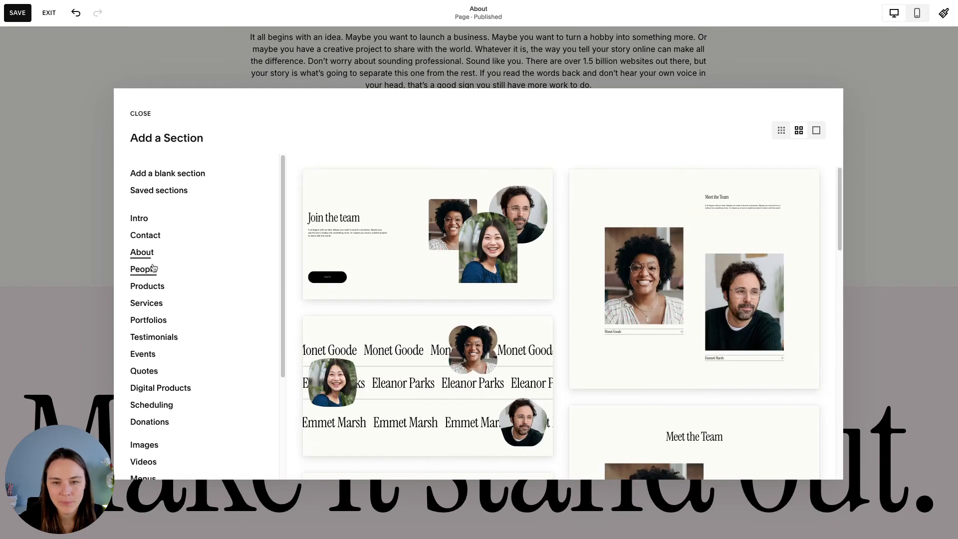
{"action": "scroll", "coordinate": [524, 304], "scroll_direction": "down", "scroll_amount": 6}
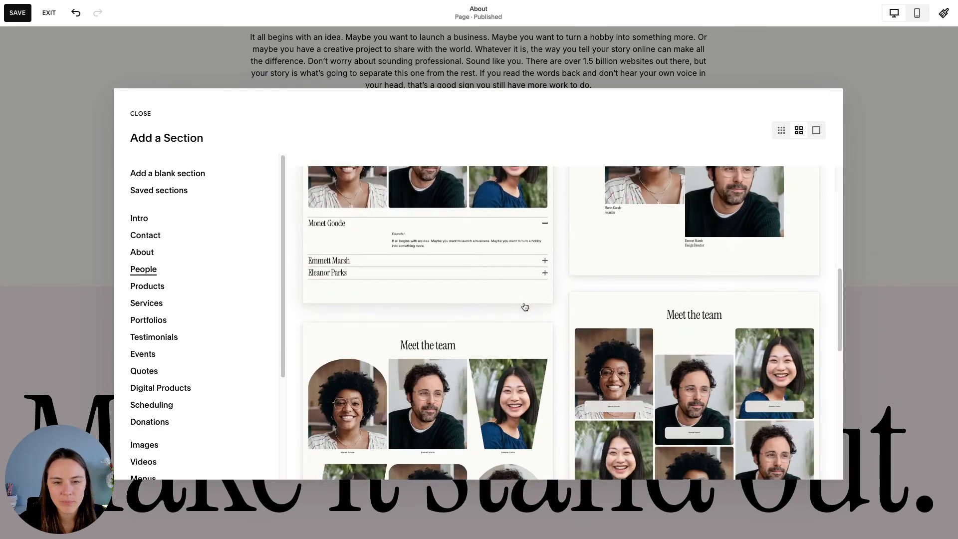
{"action": "left_click", "coordinate": [146, 239]}
{"action": "left_click", "coordinate": [149, 252]}
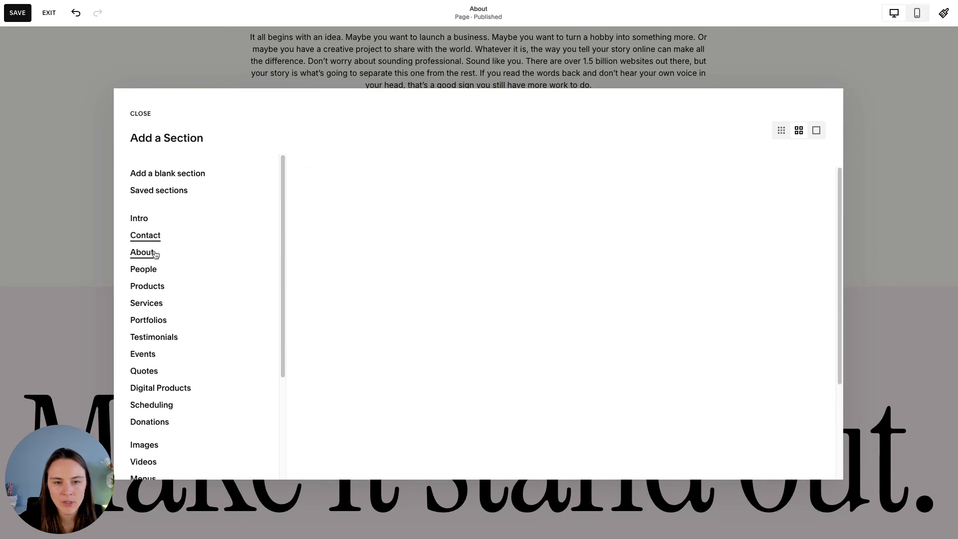
{"action": "scroll", "coordinate": [164, 273], "scroll_direction": "down", "scroll_amount": 3}
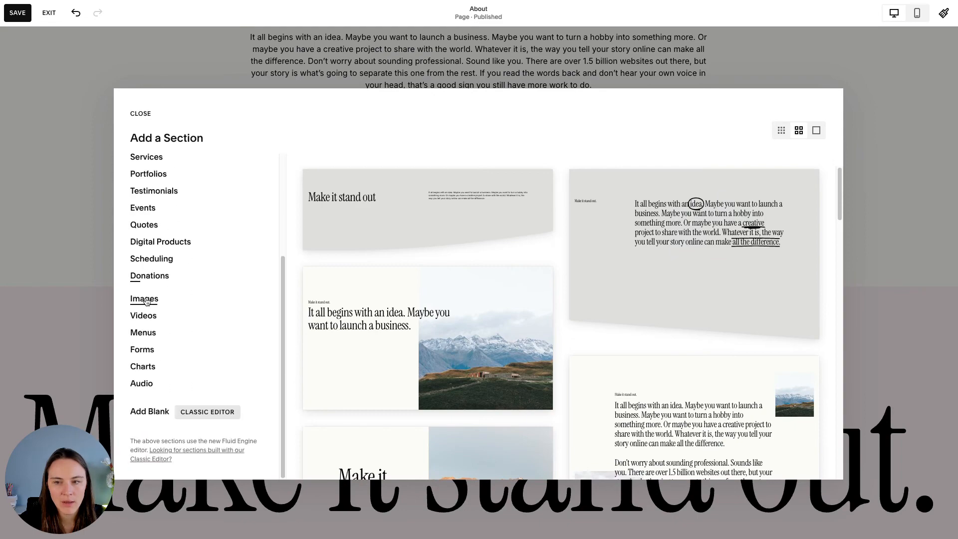
{"action": "left_click", "coordinate": [144, 227]}
{"action": "scroll", "coordinate": [504, 259], "scroll_direction": "down", "scroll_amount": 5}
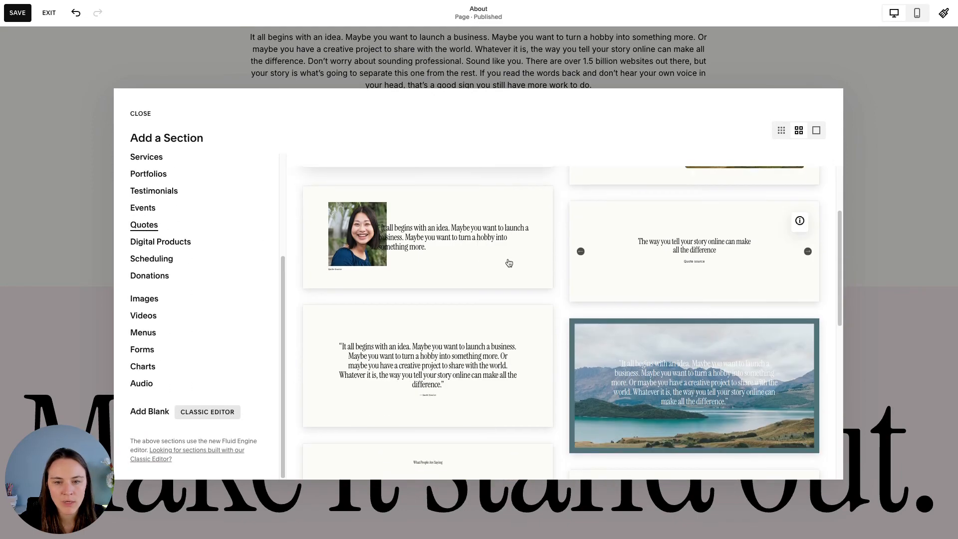
{"action": "left_click", "coordinate": [507, 263]}
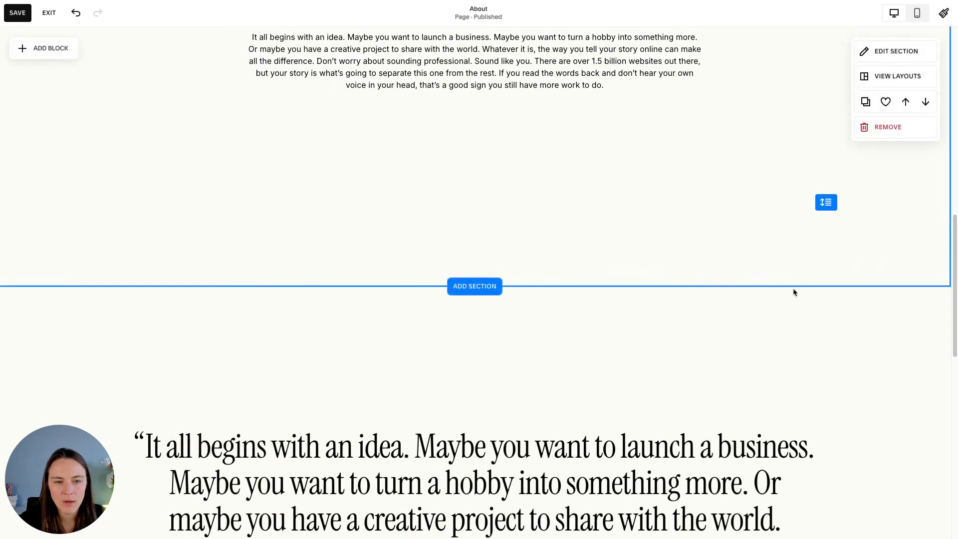
Set the color theme of the quote section to Dark 2.
{"action": "scroll", "coordinate": [794, 292], "scroll_direction": "down", "scroll_amount": 2}
{"action": "left_click", "coordinate": [908, 202]}
{"action": "left_click", "coordinate": [891, 233]}
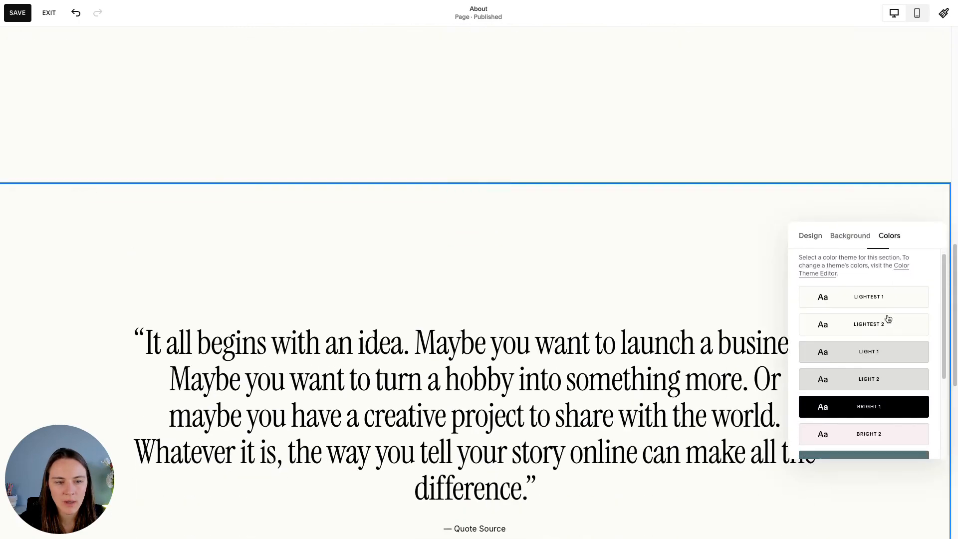
{"action": "scroll", "coordinate": [885, 319], "scroll_direction": "down", "scroll_amount": 3}
{"action": "left_click", "coordinate": [886, 384]}
Review the finished sections from the page's end to its beginning, then save the About page and exit editing.
{"action": "scroll", "coordinate": [603, 236], "scroll_direction": "down", "scroll_amount": 8}
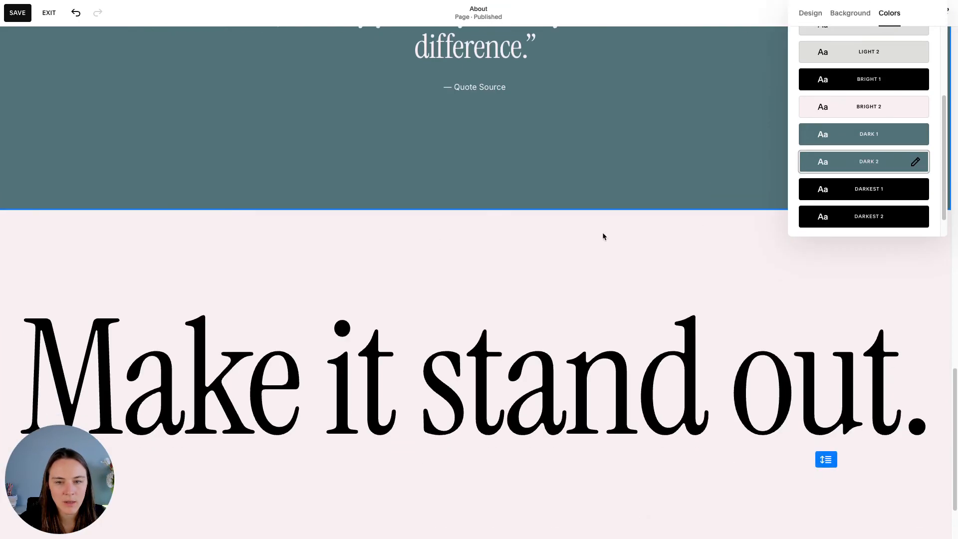
{"action": "scroll", "coordinate": [657, 261], "scroll_direction": "up", "scroll_amount": 15}
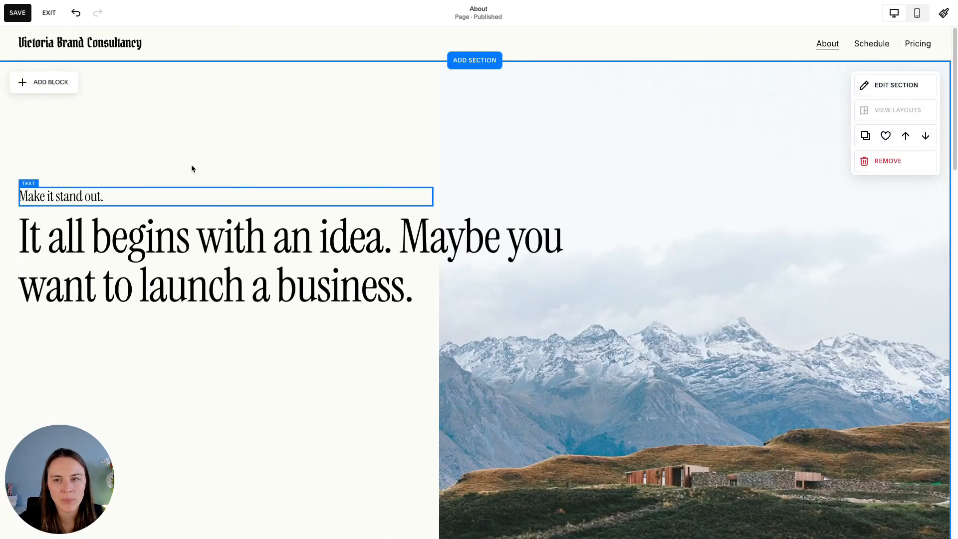
{"action": "left_click", "coordinate": [24, 18]}
{"action": "left_click", "coordinate": [48, 13]}
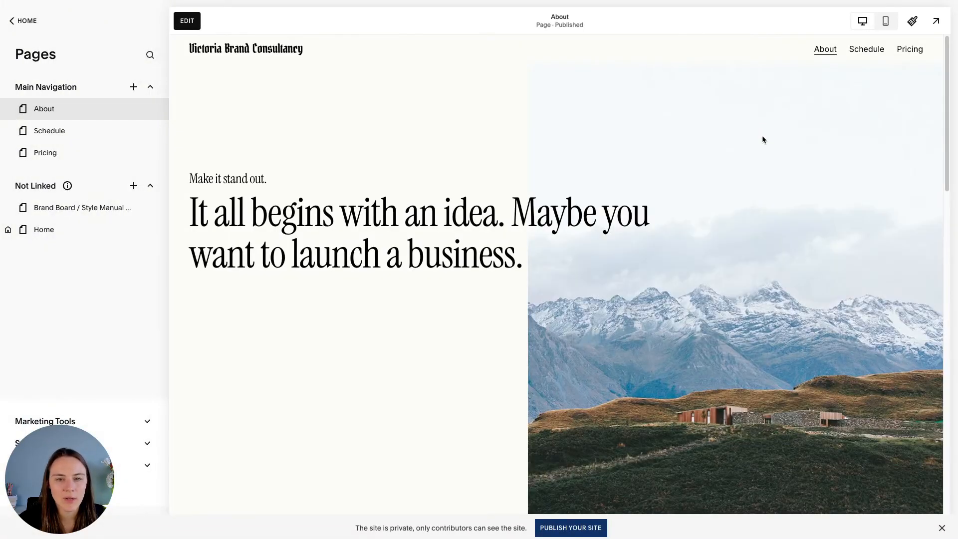
Preview the whole About page in the mobile layout, then return to the desktop view.
{"action": "left_click", "coordinate": [885, 22]}
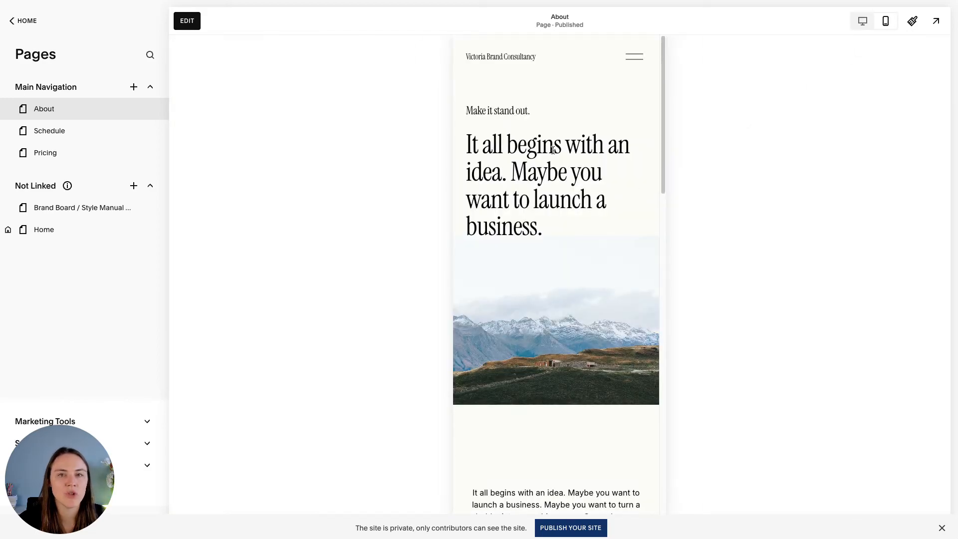
{"action": "scroll", "coordinate": [577, 269], "scroll_direction": "down", "scroll_amount": 7}
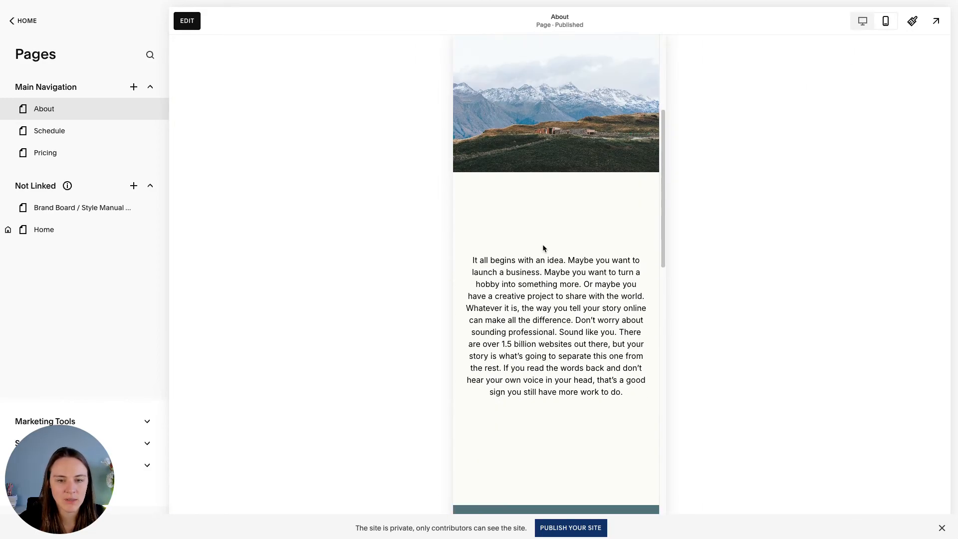
{"action": "scroll", "coordinate": [576, 269], "scroll_direction": "down", "scroll_amount": 14}
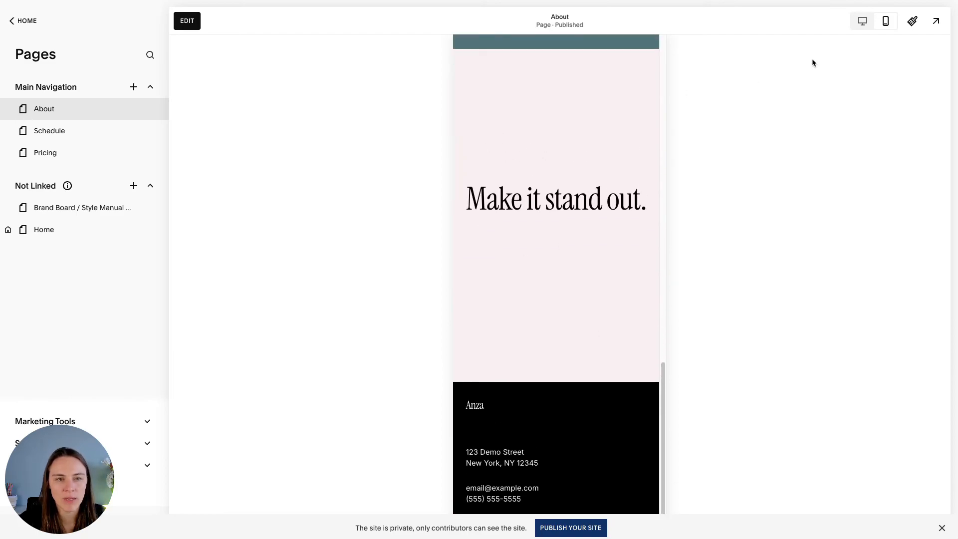
{"action": "left_click", "coordinate": [862, 25]}
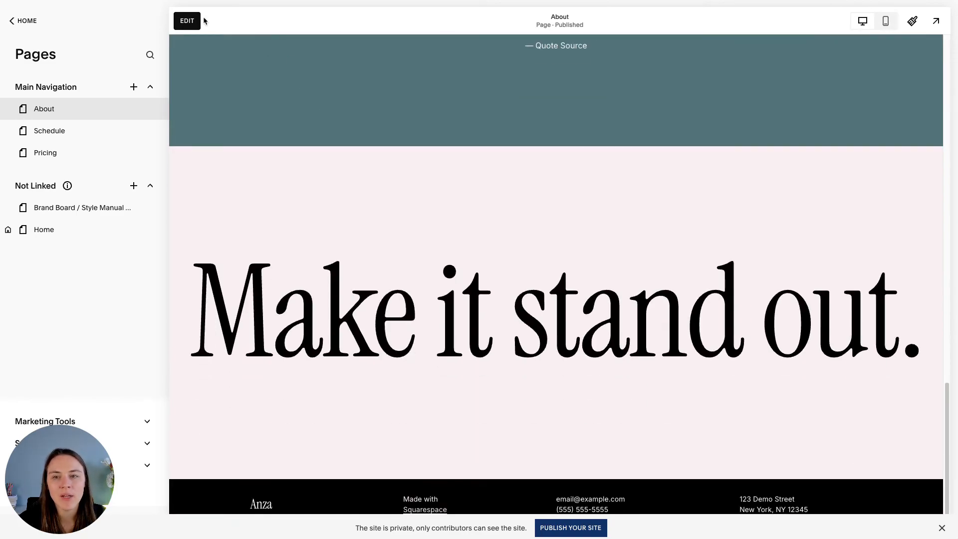
Edit the first section's text to read "Your brand deserves the best!" above the heading "Let your brand be the first choice among those who make decisions.".
{"action": "left_click", "coordinate": [194, 21]}
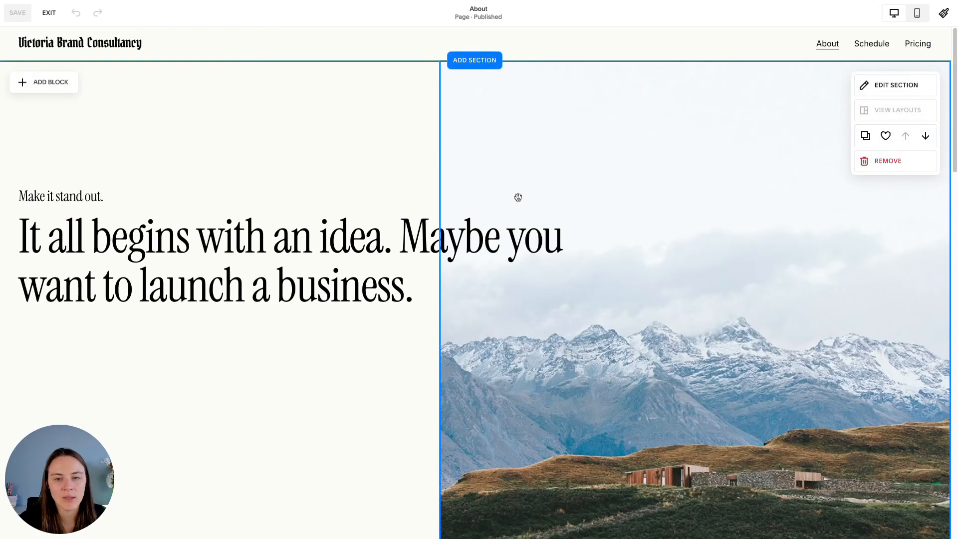
{"action": "left_click", "coordinate": [348, 255]}
{"action": "left_click", "coordinate": [349, 252]}
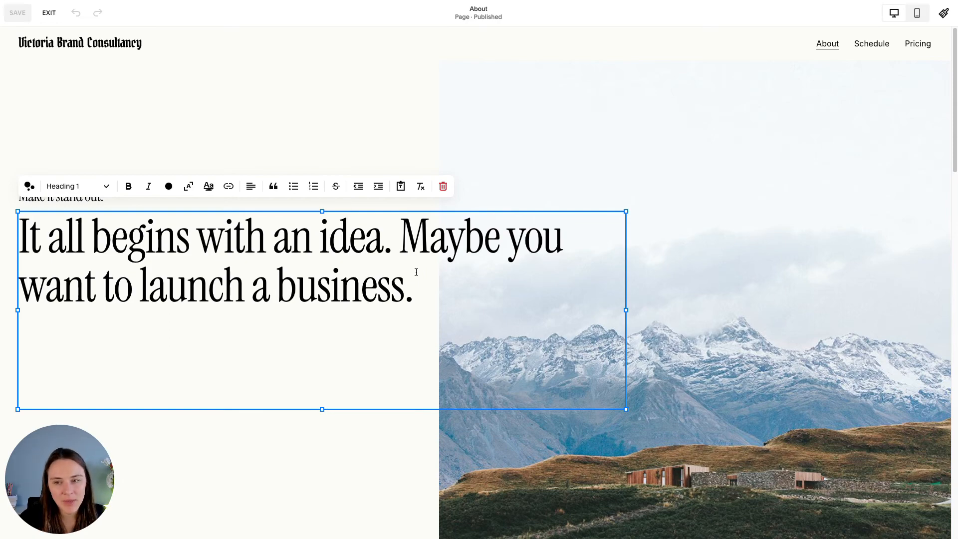
{"action": "left_click", "coordinate": [27, 193]}
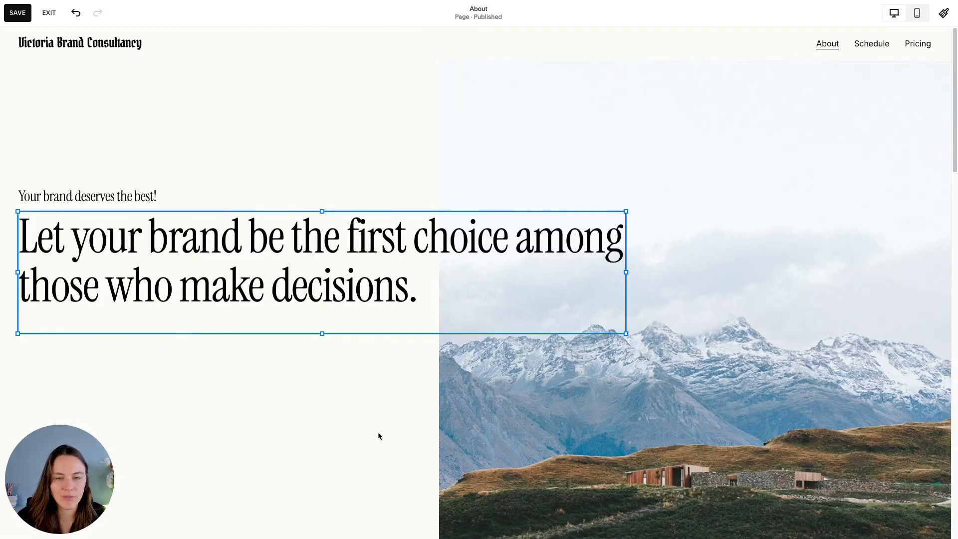
{"action": "left_click", "coordinate": [387, 119]}
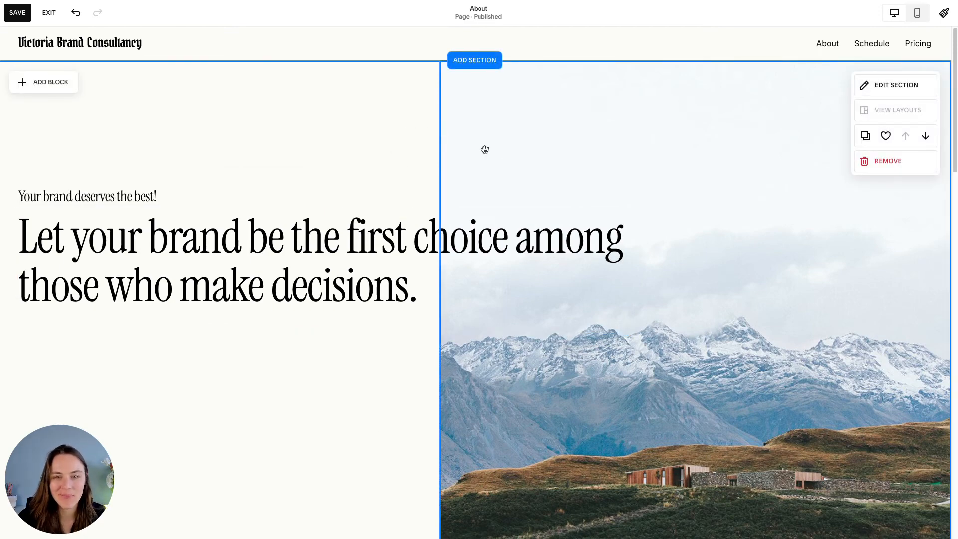
{"action": "left_click", "coordinate": [622, 154]}
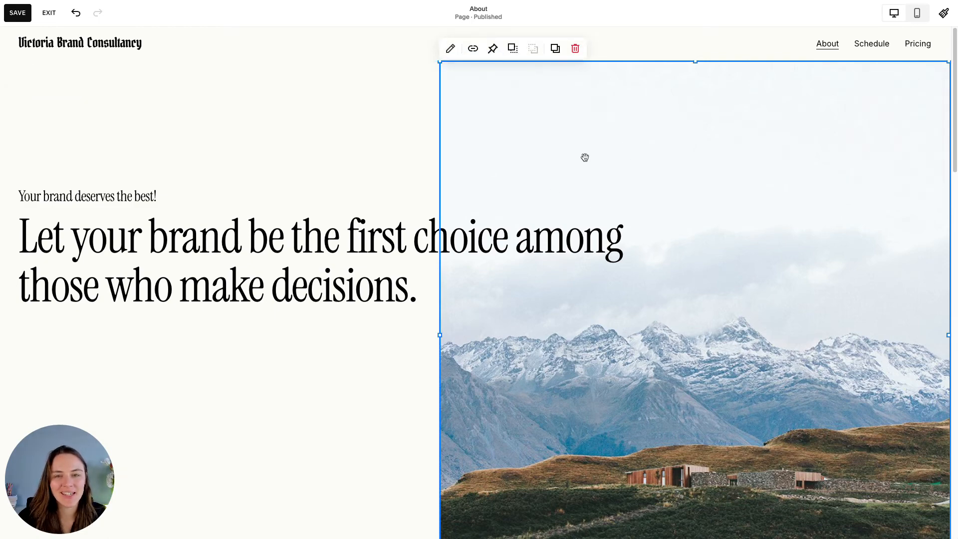
{"action": "left_click", "coordinate": [378, 172]}
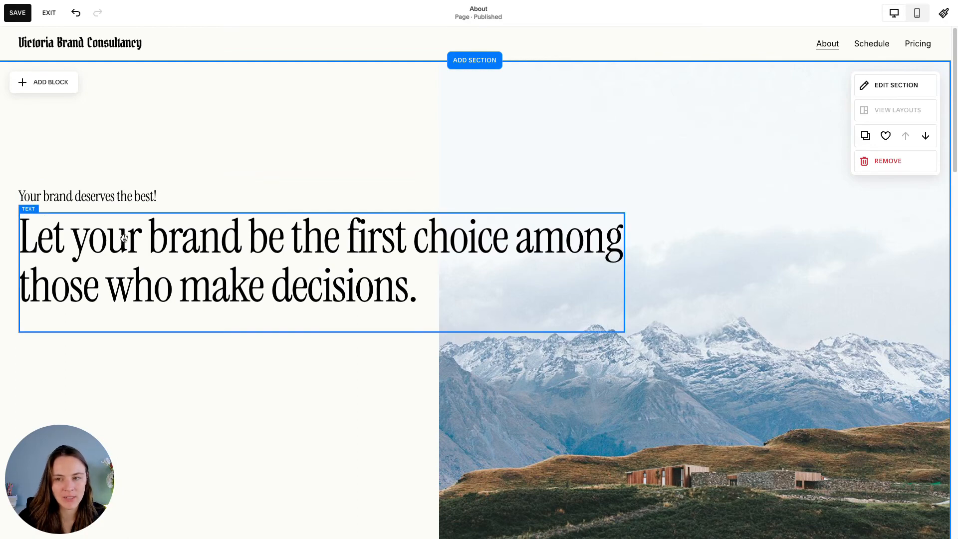
Swap the first section's mountain image for the brand consultant portrait and shift its focal point toward the window above the woman.
{"action": "left_click", "coordinate": [567, 163]}
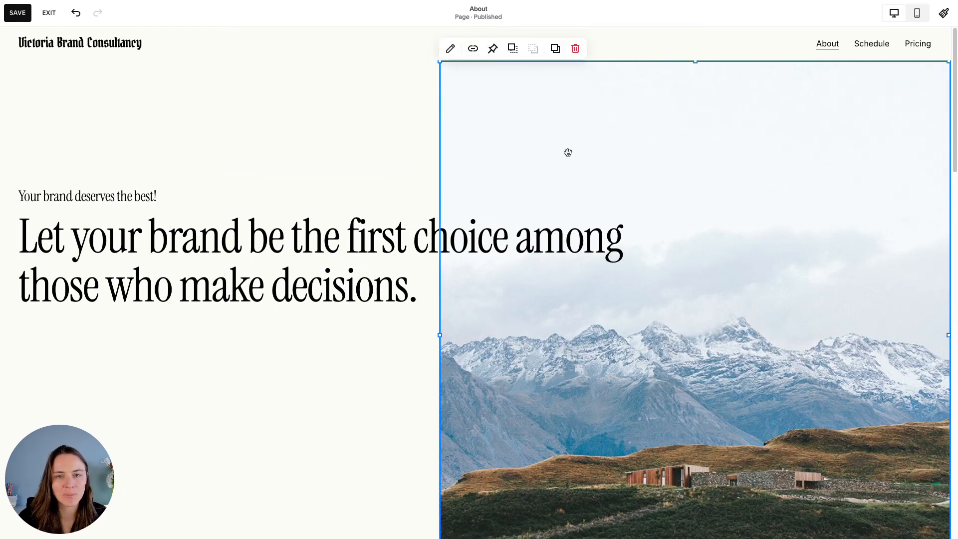
{"action": "left_click", "coordinate": [450, 54]}
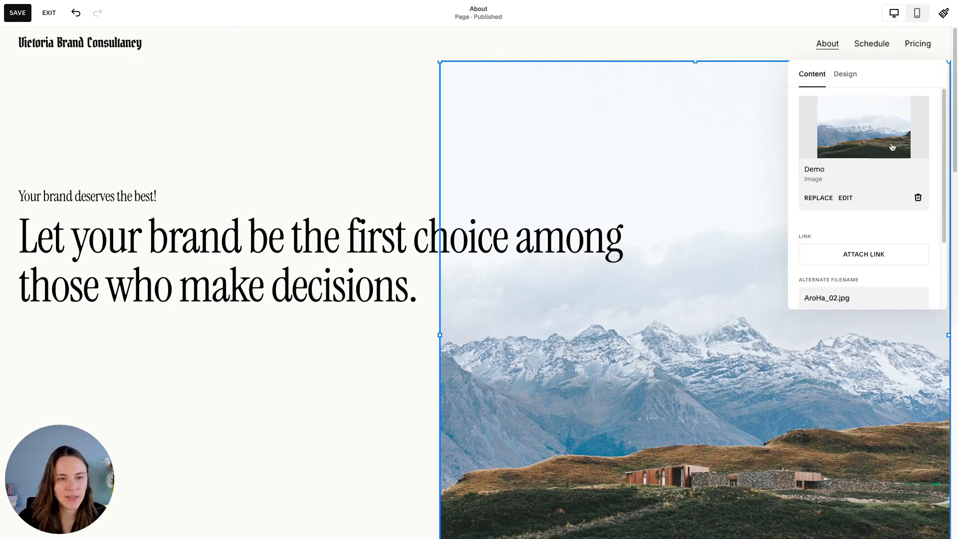
{"action": "left_click", "coordinate": [919, 203]}
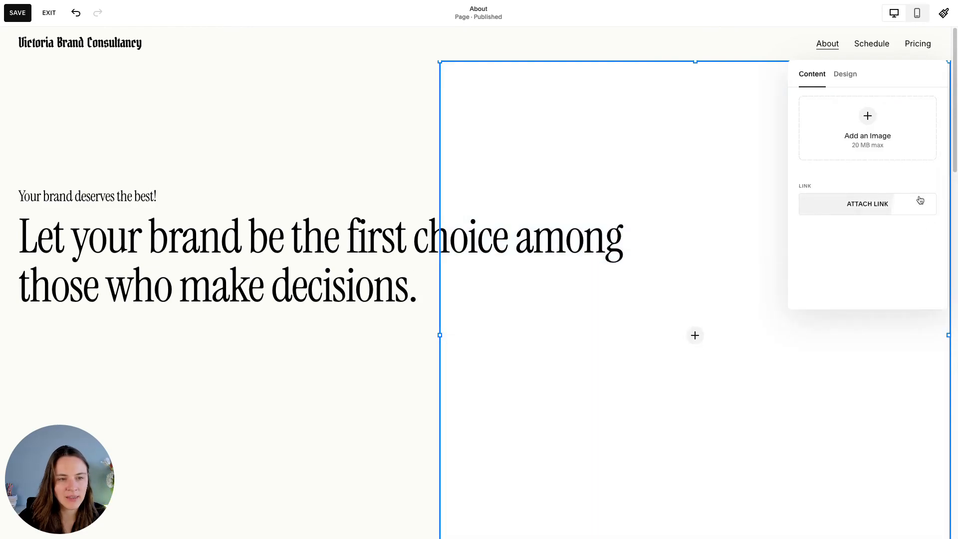
{"action": "left_click", "coordinate": [882, 134]}
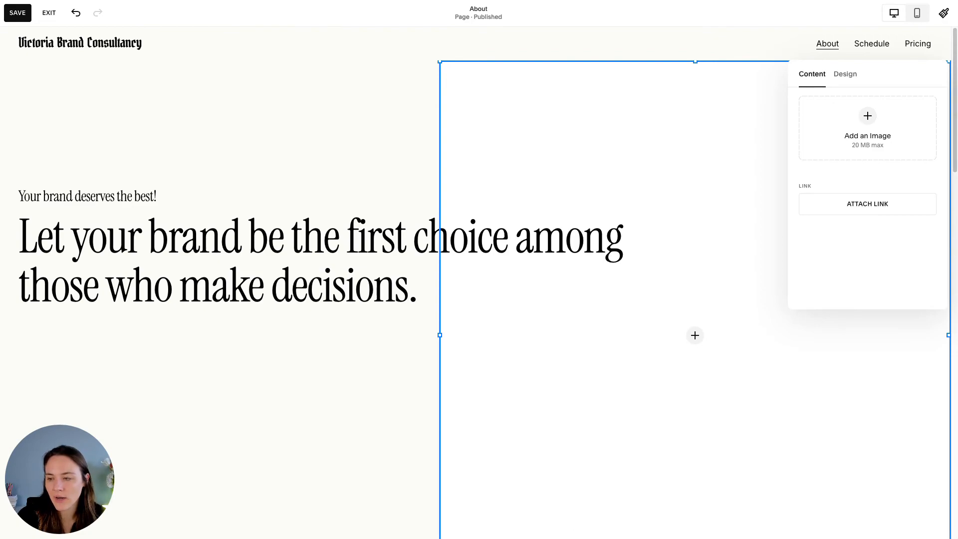
{"action": "left_click_drag", "start_coordinate": [957, 219], "coordinate": [790, 222]}
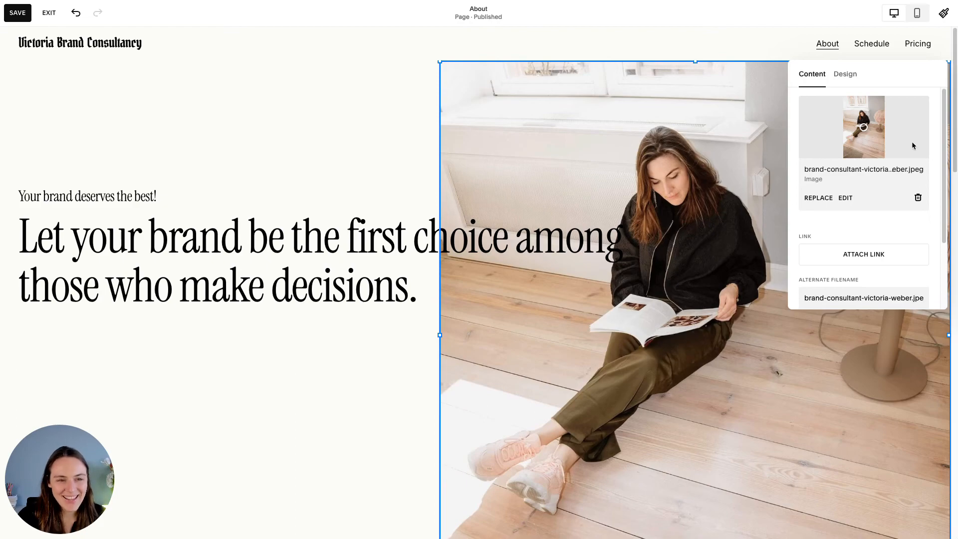
{"action": "left_click_drag", "start_coordinate": [865, 131], "coordinate": [869, 140]}
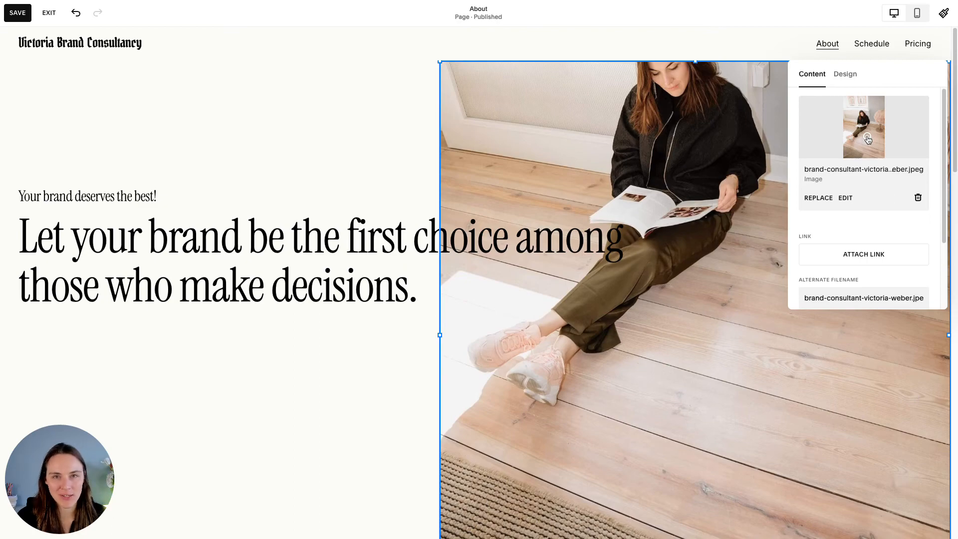
{"action": "left_click_drag", "start_coordinate": [867, 139], "coordinate": [869, 118]}
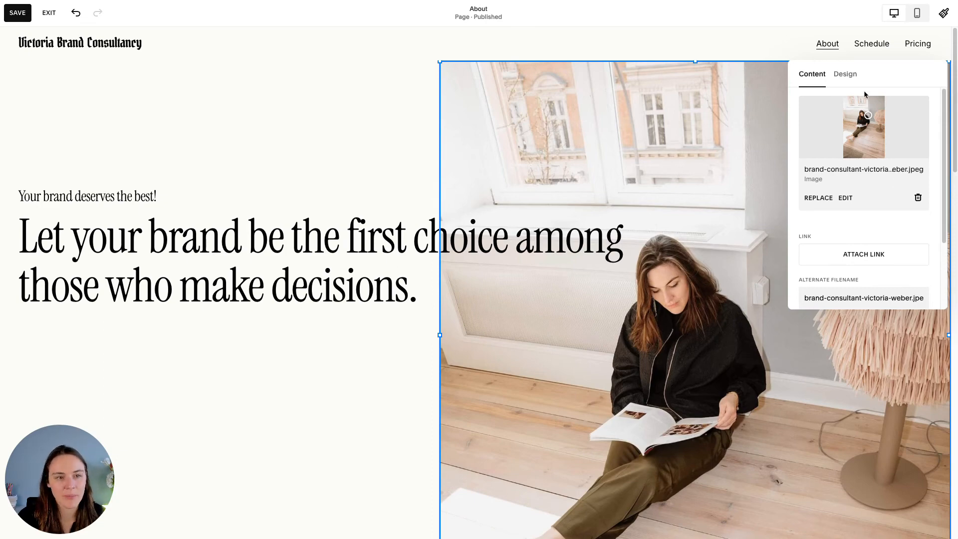
Try the Fit display mode on the portrait image, then return it to Fill.
{"action": "left_click", "coordinate": [845, 76]}
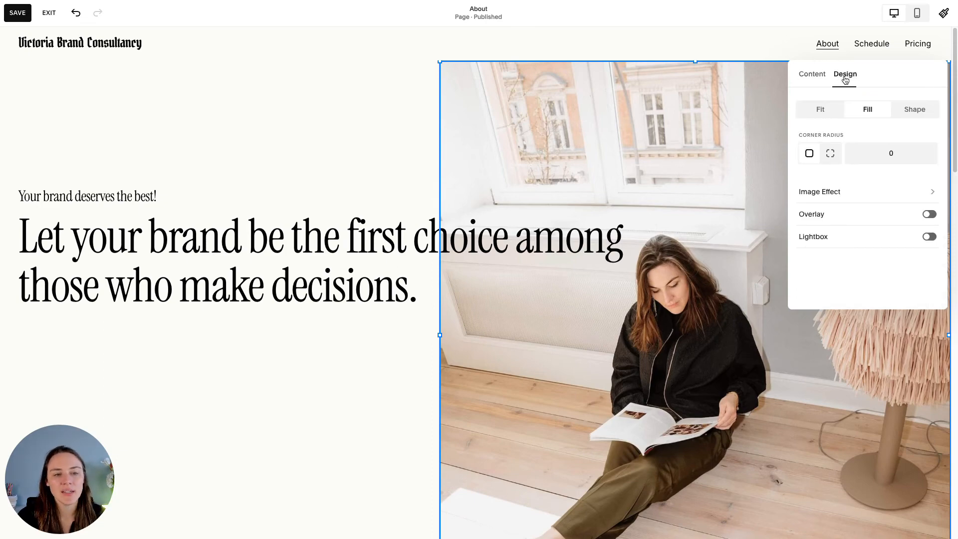
{"action": "left_click", "coordinate": [831, 114]}
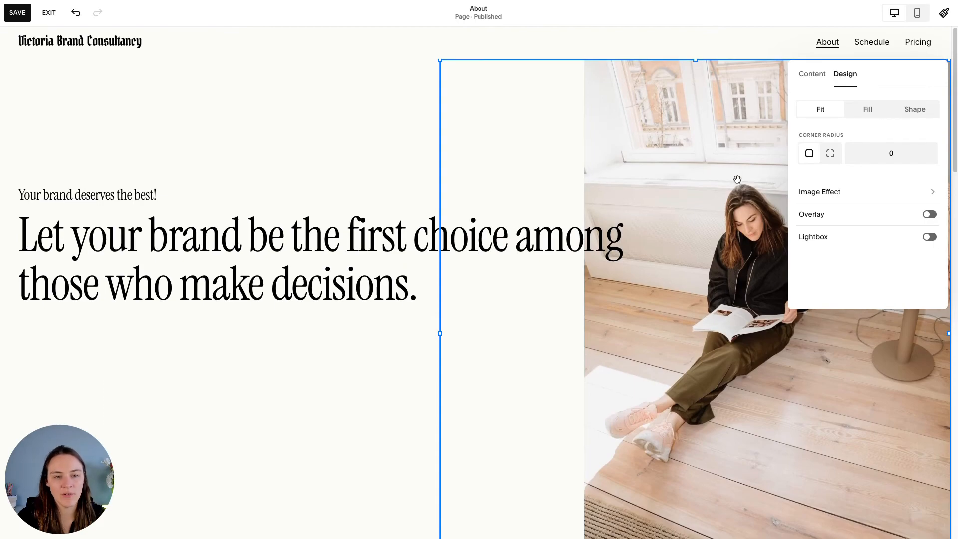
{"action": "scroll", "coordinate": [731, 172], "scroll_direction": "down", "scroll_amount": 3}
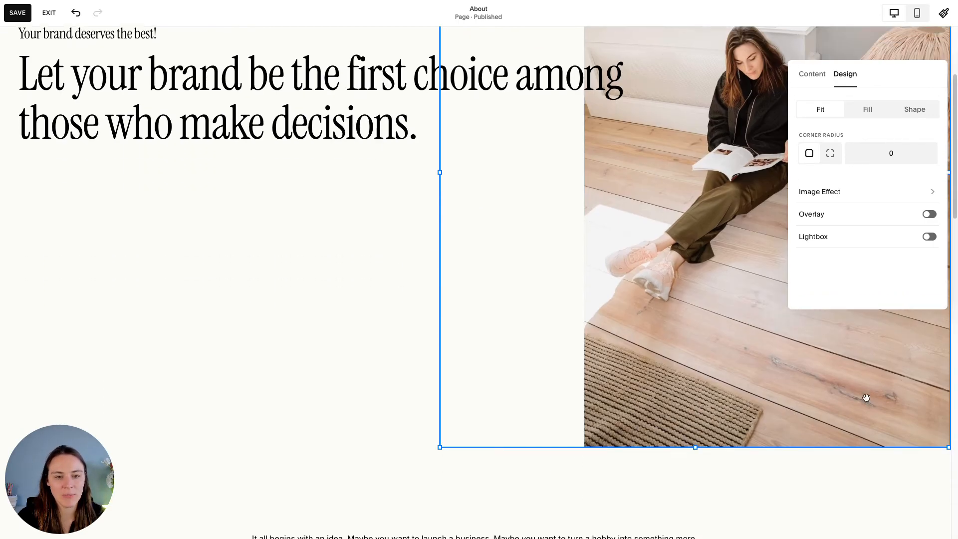
{"action": "scroll", "coordinate": [653, 353], "scroll_direction": "up", "scroll_amount": 1}
{"action": "scroll", "coordinate": [652, 353], "scroll_direction": "up", "scroll_amount": 2}
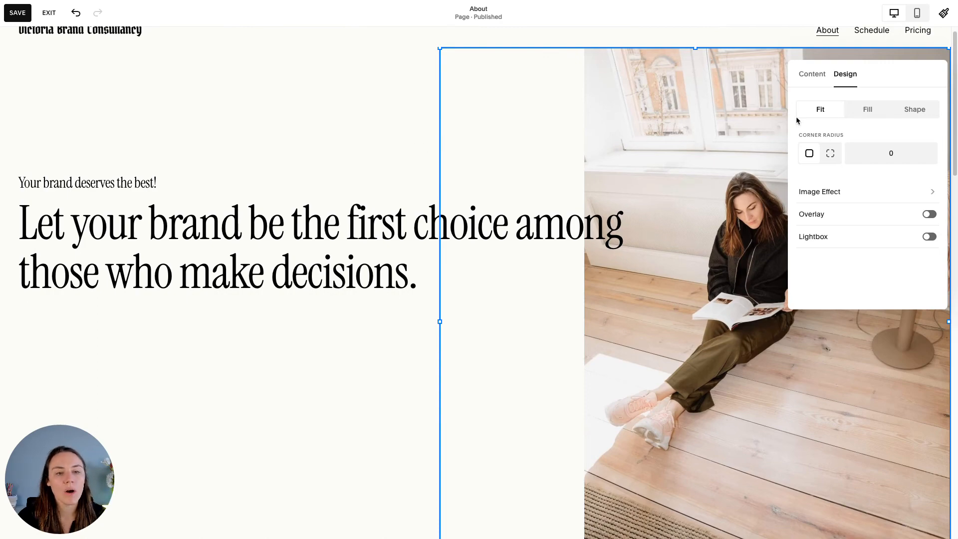
{"action": "left_click", "coordinate": [867, 109]}
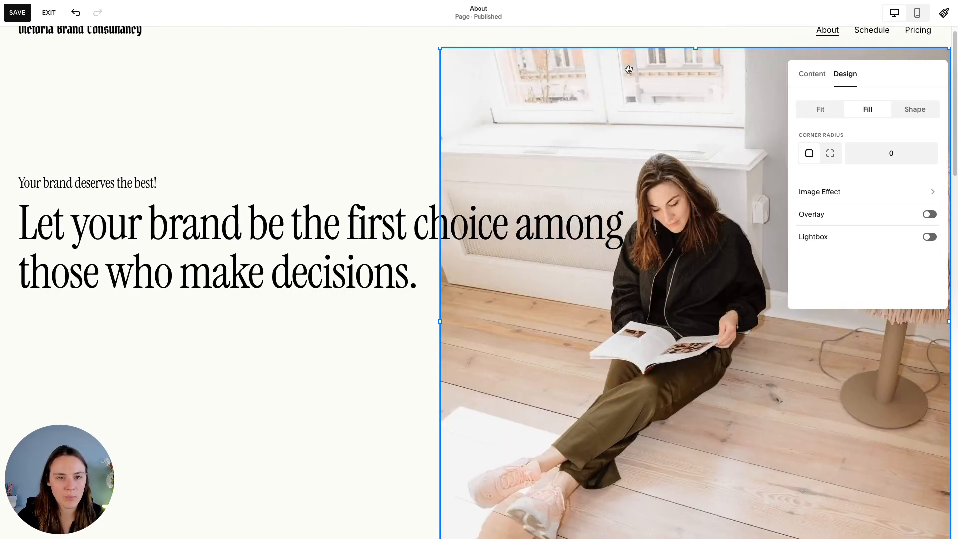
Try several 1:1 shape masks on the portrait image, including the stepped cross and the quarter circle.
{"action": "left_click", "coordinate": [915, 110]}
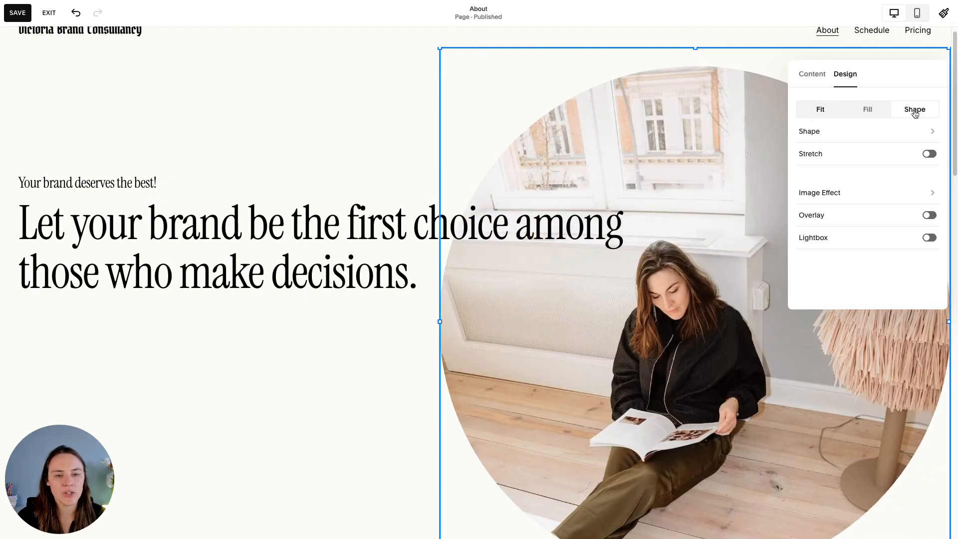
{"action": "left_click", "coordinate": [889, 136]}
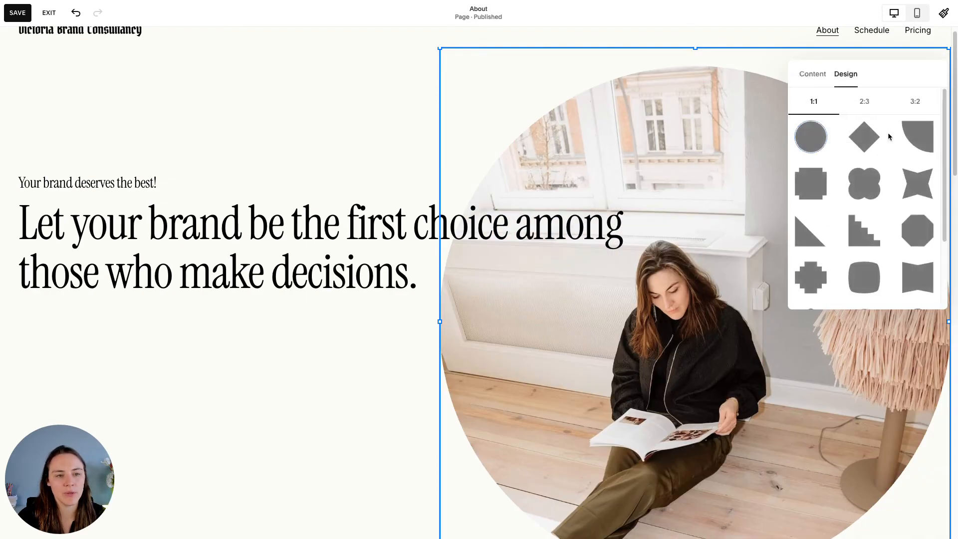
{"action": "left_click", "coordinate": [859, 179]}
{"action": "left_click", "coordinate": [817, 285]}
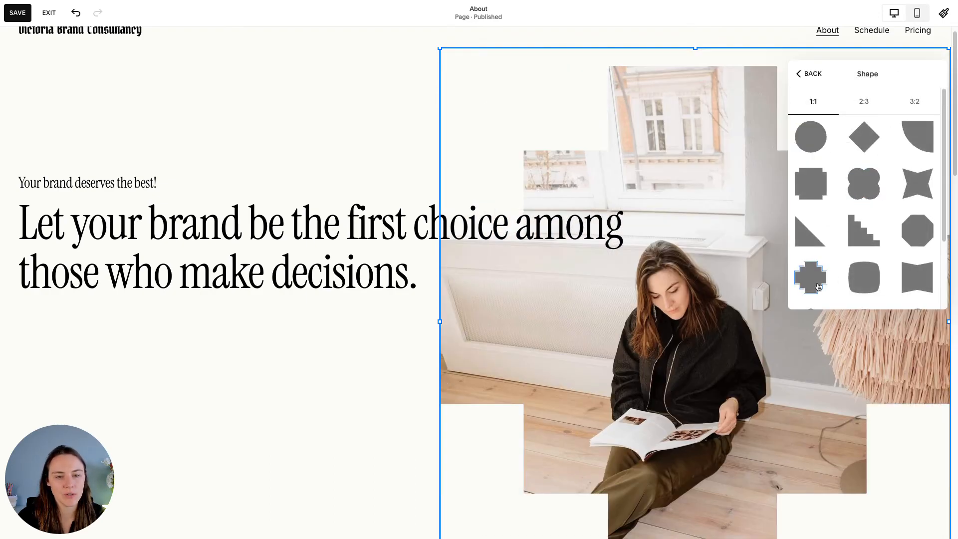
{"action": "left_click", "coordinate": [907, 285]}
{"action": "left_click", "coordinate": [919, 135]}
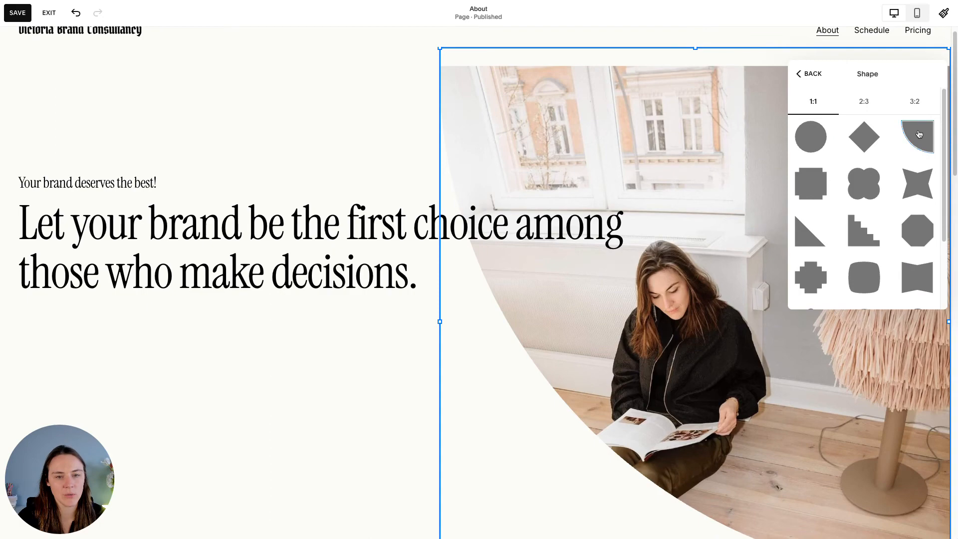
Try the 2:3 egg and tilted oval masks on the portrait image, keep the tilted oval and move the image left toward the heading.
{"action": "left_click", "coordinate": [863, 103]}
{"action": "left_click", "coordinate": [862, 193]}
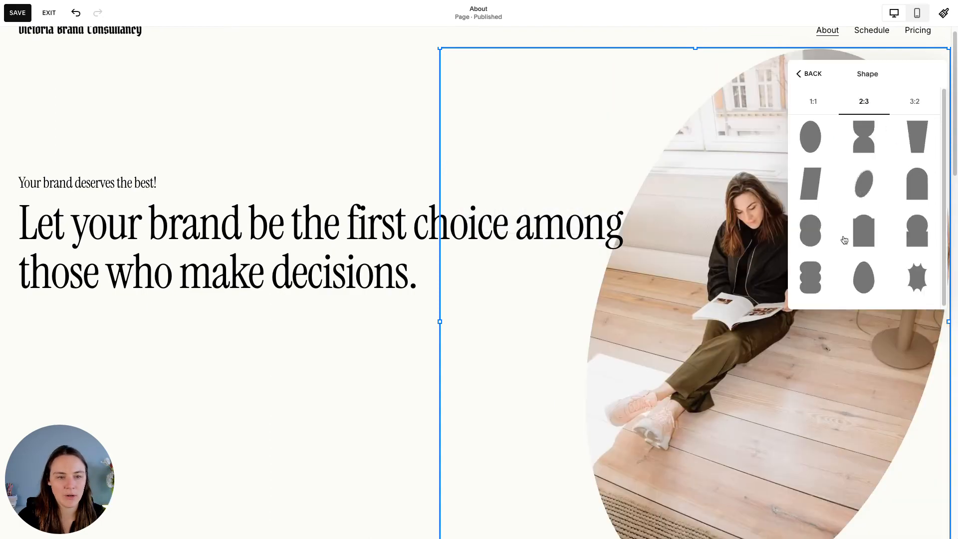
{"action": "left_click", "coordinate": [865, 275]}
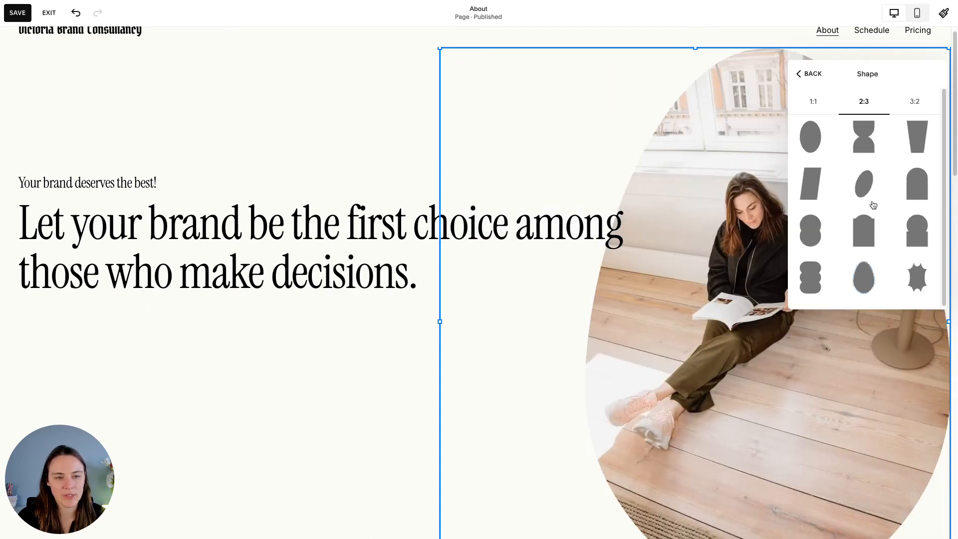
{"action": "left_click", "coordinate": [859, 195]}
{"action": "left_click_drag", "start_coordinate": [744, 342], "coordinate": [642, 337]}
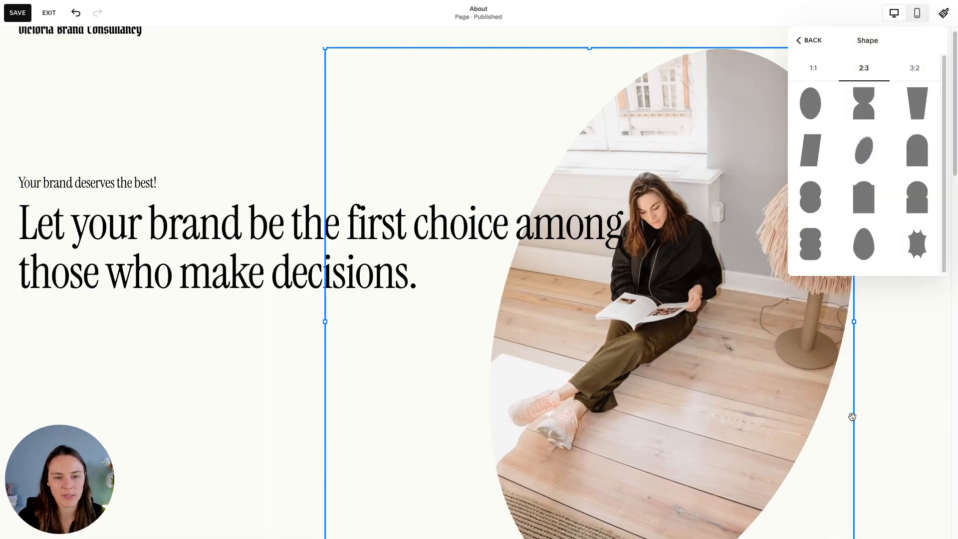
{"action": "left_click", "coordinate": [812, 45]}
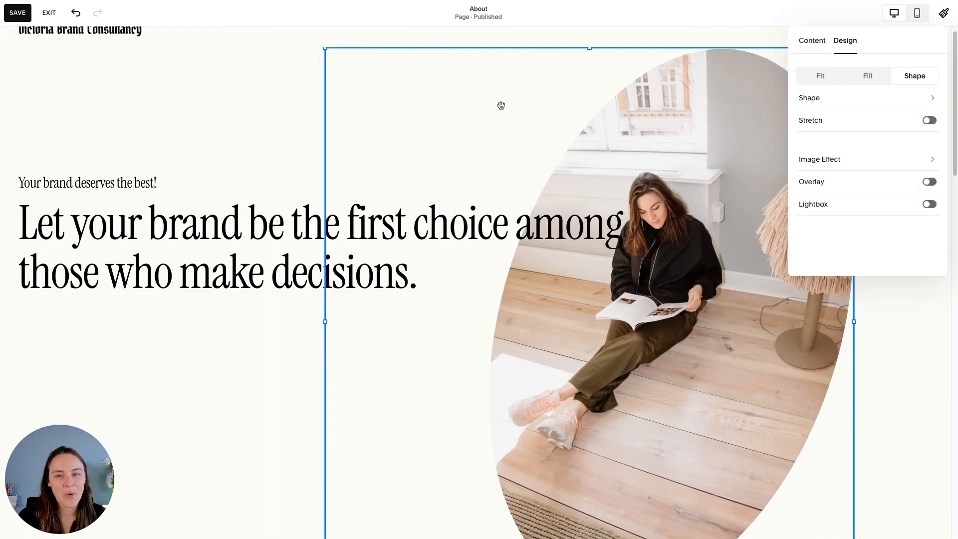
Exit the About page editor discarding the unsaved changes, then reopen the page for editing.
{"action": "left_click", "coordinate": [49, 12]}
{"action": "left_click", "coordinate": [186, 87]}
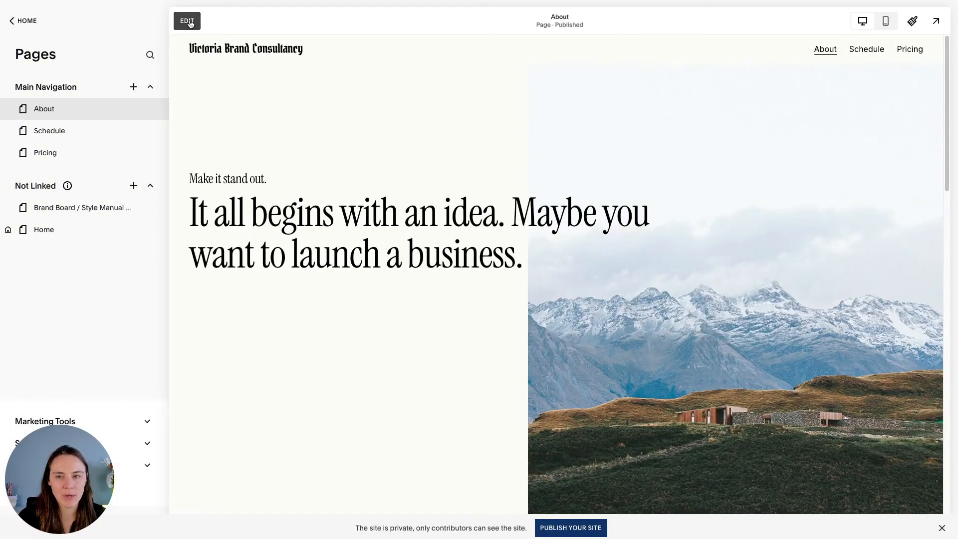
{"action": "left_click", "coordinate": [191, 24]}
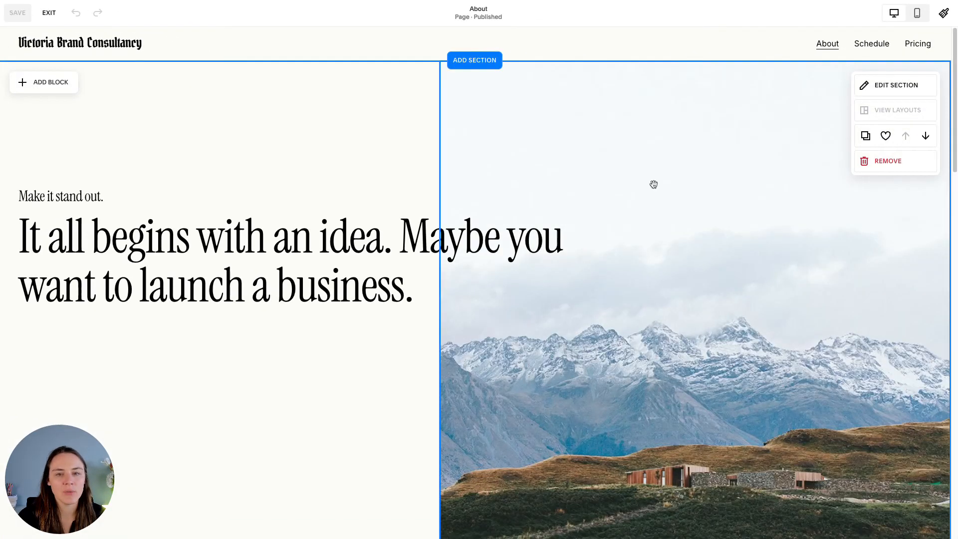
Replace the first section's mountain image with the first brand consultant photo from the image library and move its focal point upward.
{"action": "left_click", "coordinate": [654, 185]}
{"action": "left_click", "coordinate": [450, 52]}
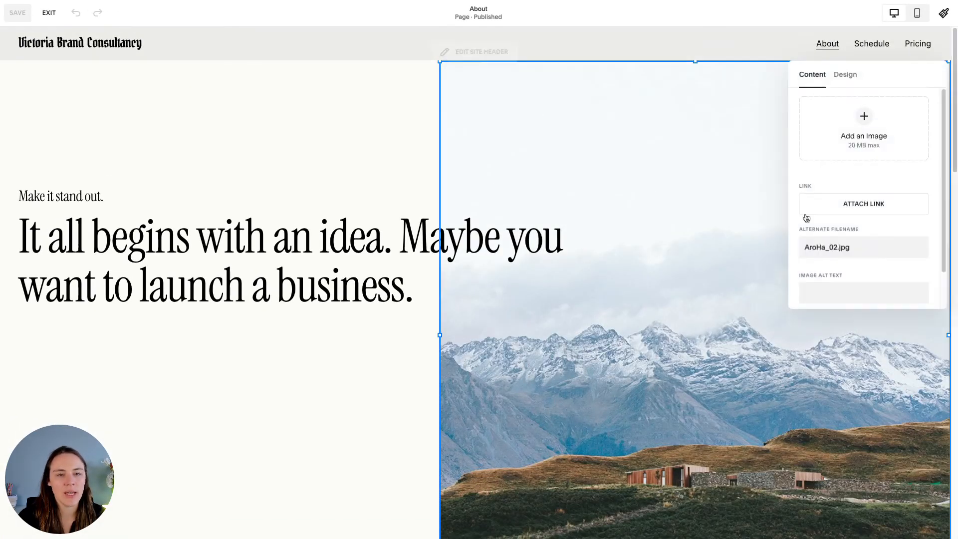
{"action": "left_click", "coordinate": [919, 199]}
{"action": "left_click", "coordinate": [867, 132]}
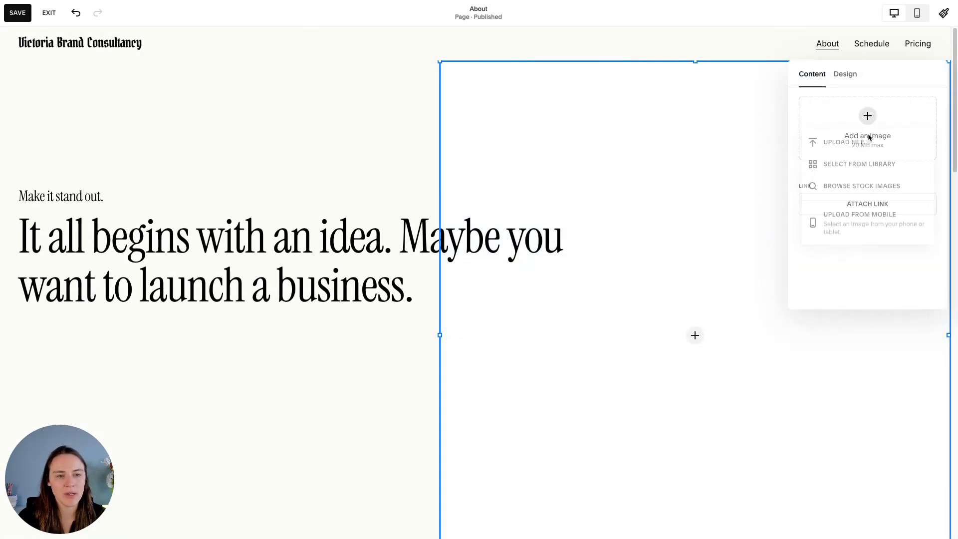
{"action": "left_click", "coordinate": [876, 167]}
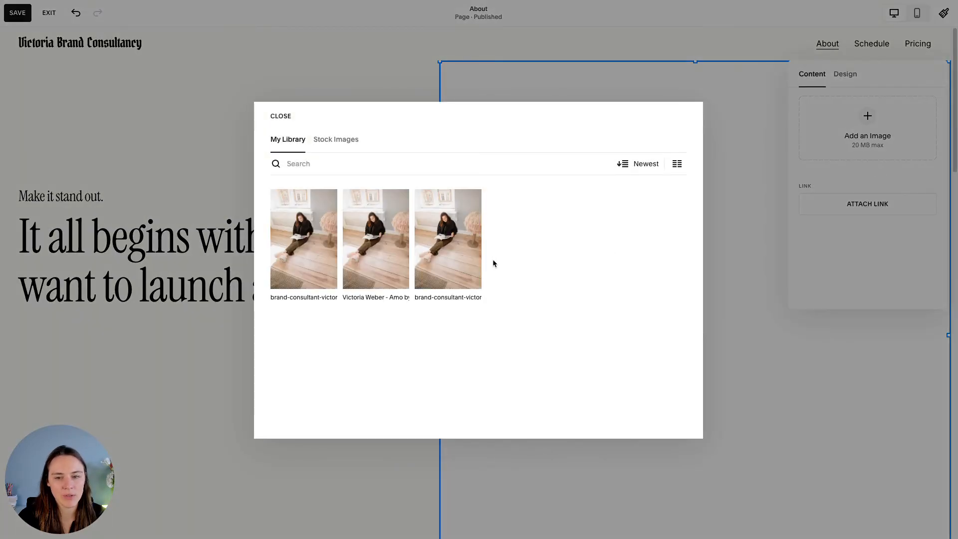
{"action": "left_click", "coordinate": [321, 255]}
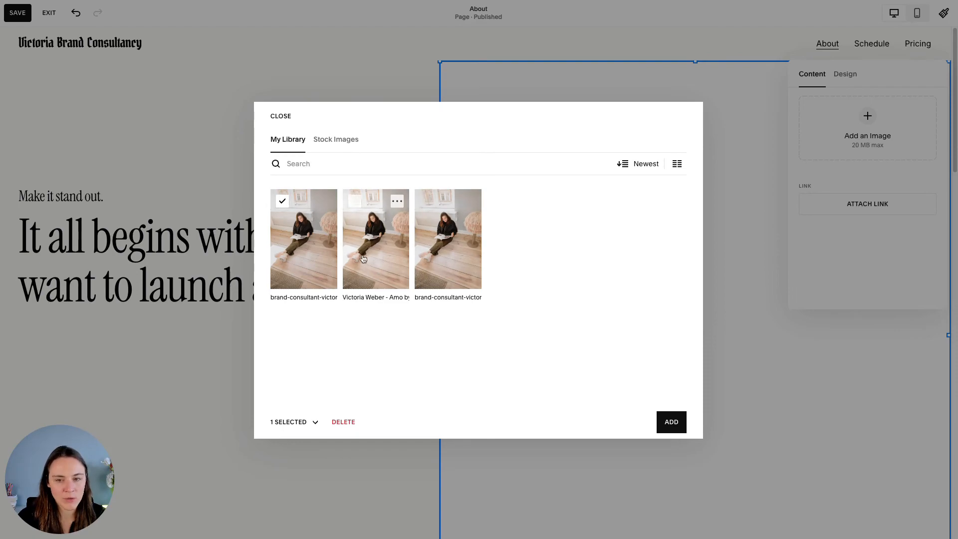
{"action": "left_click", "coordinate": [663, 418]}
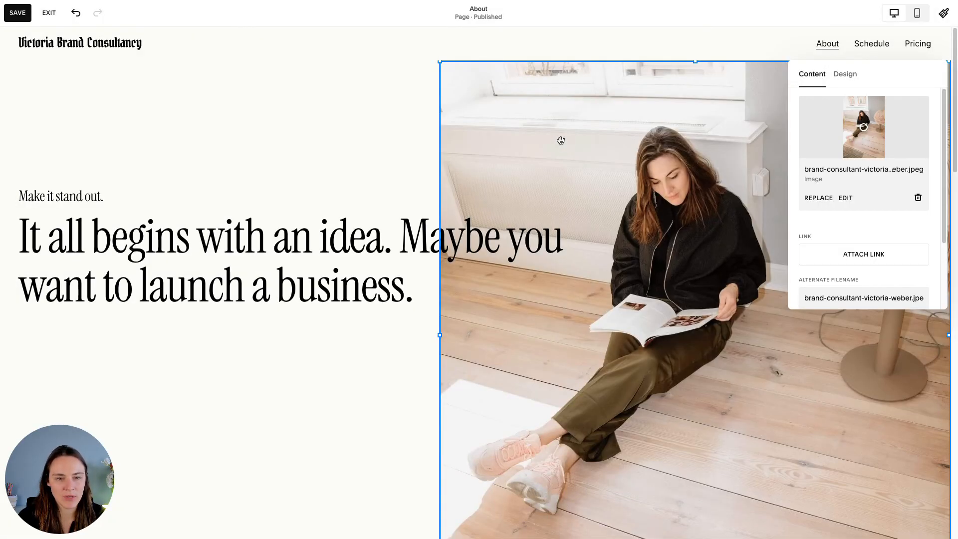
{"action": "left_click_drag", "start_coordinate": [864, 128], "coordinate": [863, 118]}
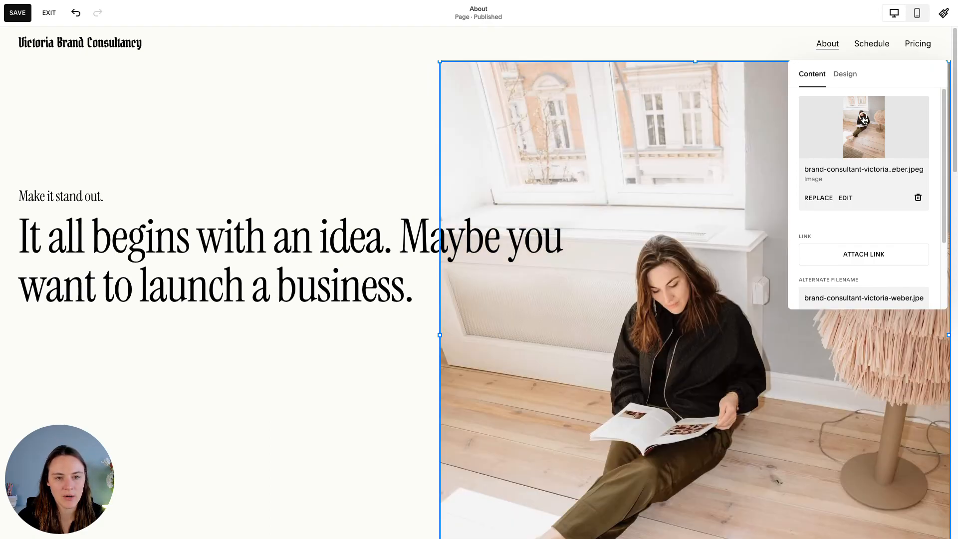
{"action": "left_click", "coordinate": [363, 135]}
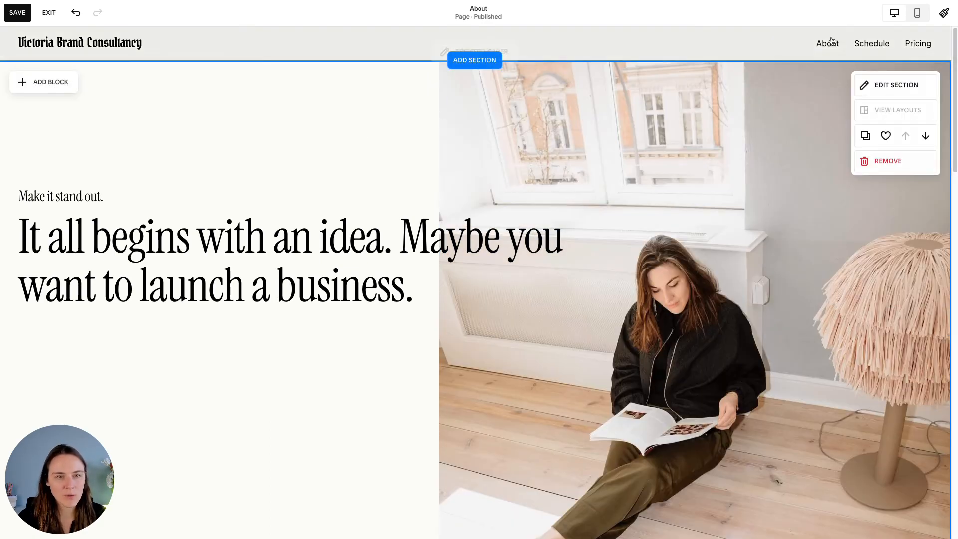
In the mobile layout, shift the first section image's focal point down and to the right.
{"action": "left_click", "coordinate": [917, 13]}
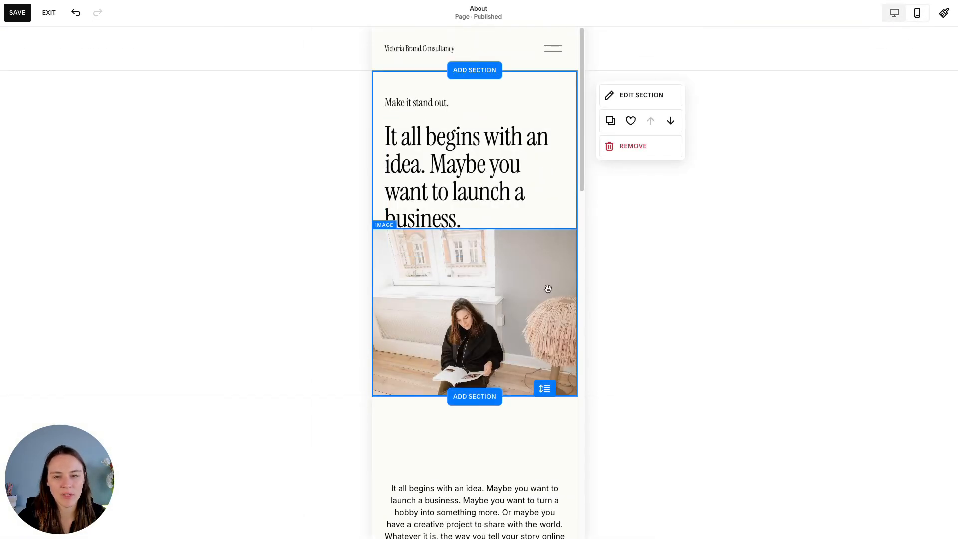
{"action": "left_click", "coordinate": [522, 337]}
{"action": "left_click", "coordinate": [608, 239]}
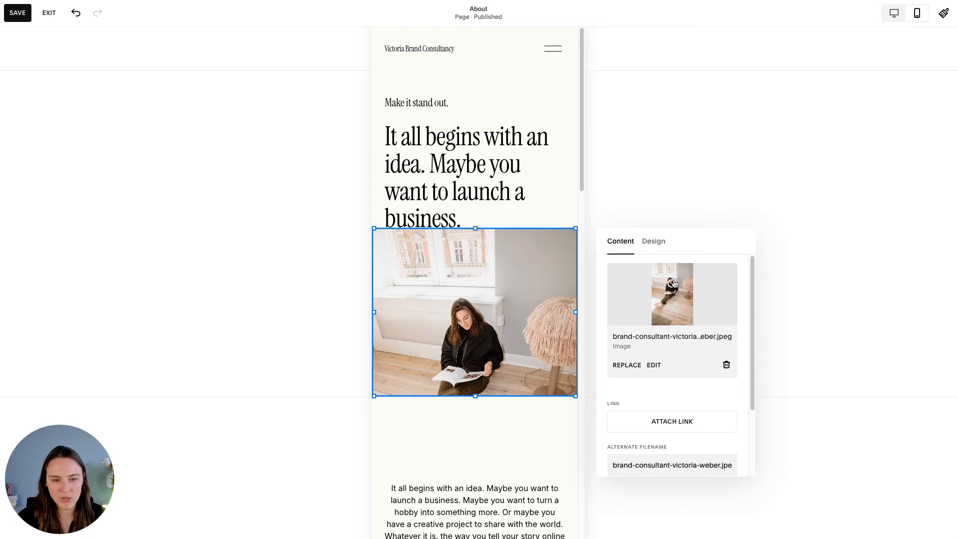
{"action": "left_click_drag", "start_coordinate": [673, 284], "coordinate": [685, 292]}
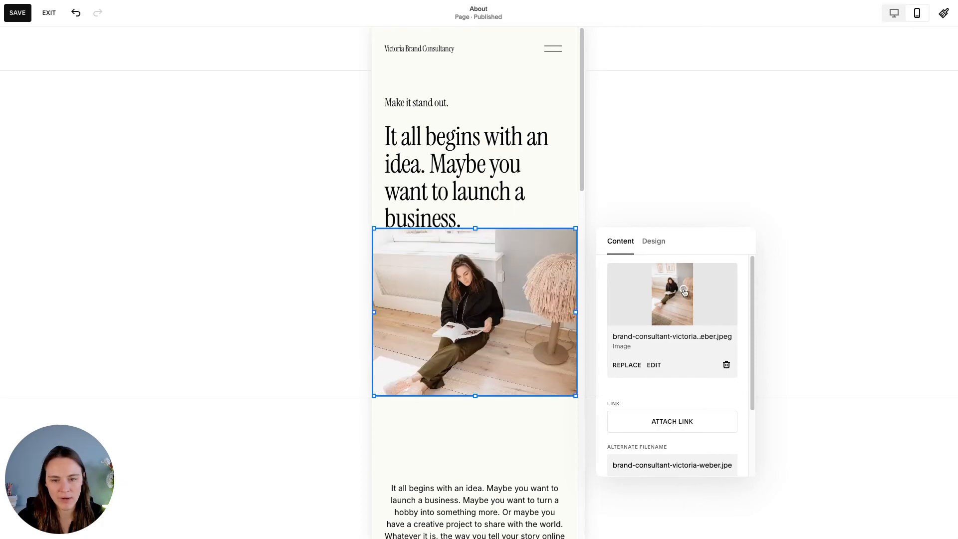
{"action": "left_click", "coordinate": [577, 208]}
Extend the first section's height in the mobile layout and move its image down to leave space below the heading.
{"action": "scroll", "coordinate": [541, 293], "scroll_direction": "down", "scroll_amount": 9}
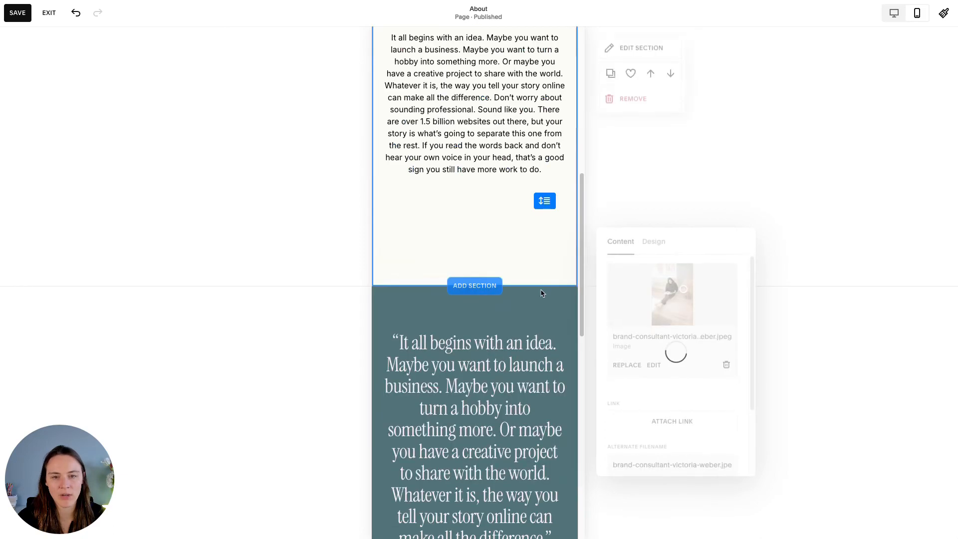
{"action": "scroll", "coordinate": [556, 294], "scroll_direction": "up", "scroll_amount": 9}
{"action": "left_click_drag", "start_coordinate": [553, 387], "coordinate": [552, 458]}
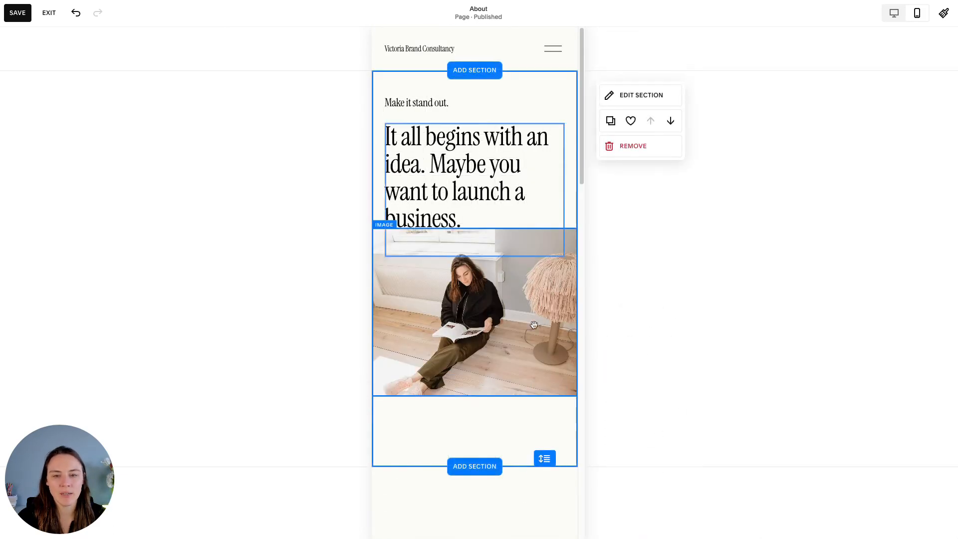
{"action": "left_click_drag", "start_coordinate": [536, 316], "coordinate": [541, 363]}
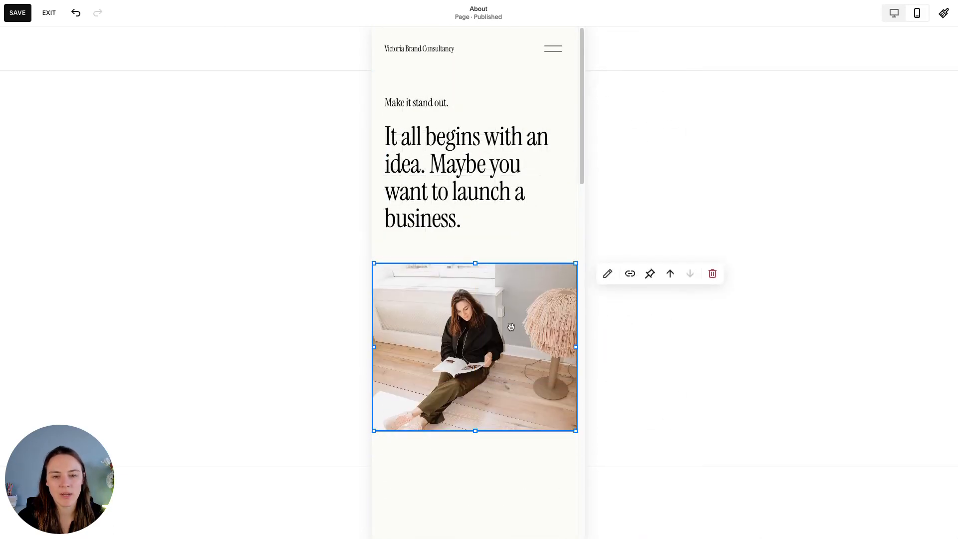
Increase the first section image's height in the mobile layout by extending its lower edge, then save and exit the About page editor.
{"action": "left_click_drag", "start_coordinate": [476, 435], "coordinate": [479, 478]}
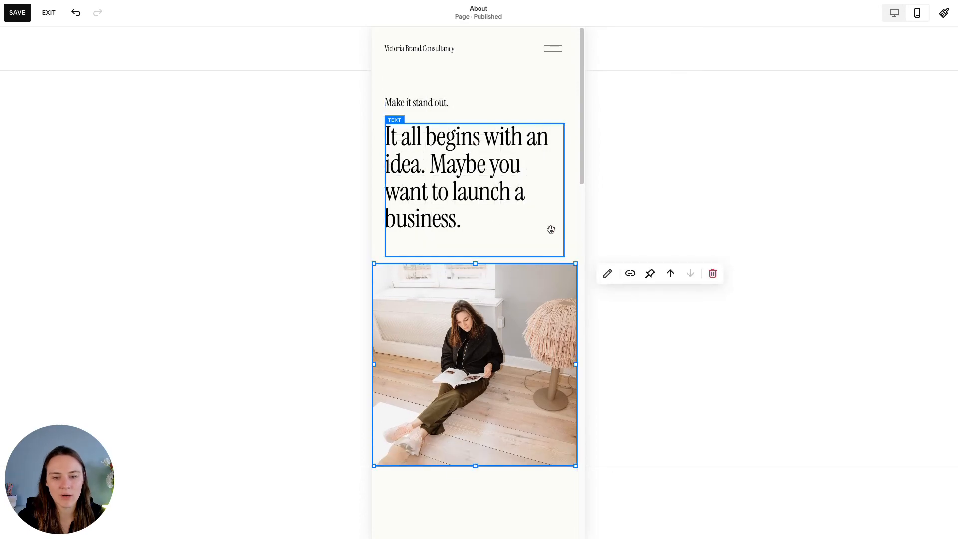
{"action": "left_click", "coordinate": [560, 164]}
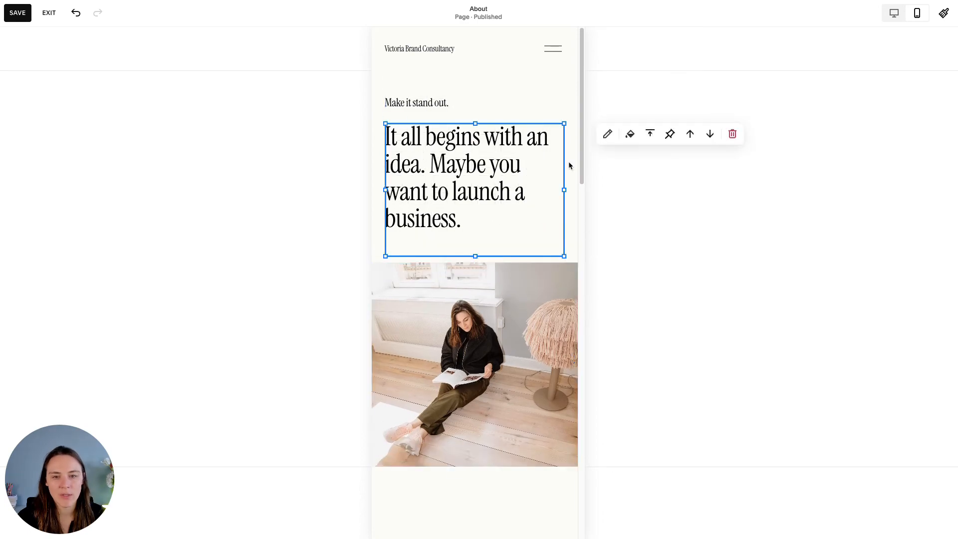
{"action": "left_click", "coordinate": [18, 13]}
{"action": "left_click", "coordinate": [49, 13]}
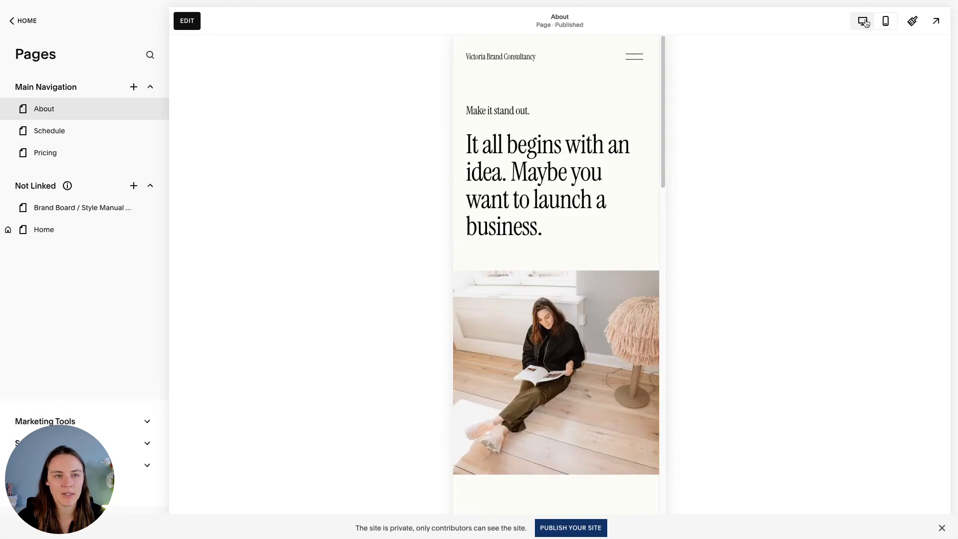
Preview the About page full-screen in the desktop layout, examining its sections, and return to the page overview.
{"action": "left_click", "coordinate": [862, 20]}
{"action": "left_click", "coordinate": [943, 22]}
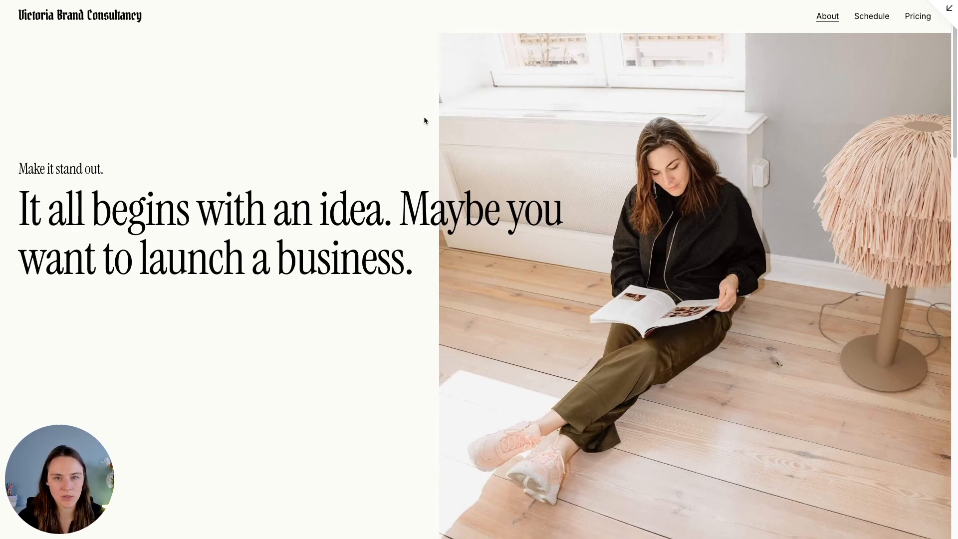
{"action": "scroll", "coordinate": [423, 113], "scroll_direction": "down", "scroll_amount": 10}
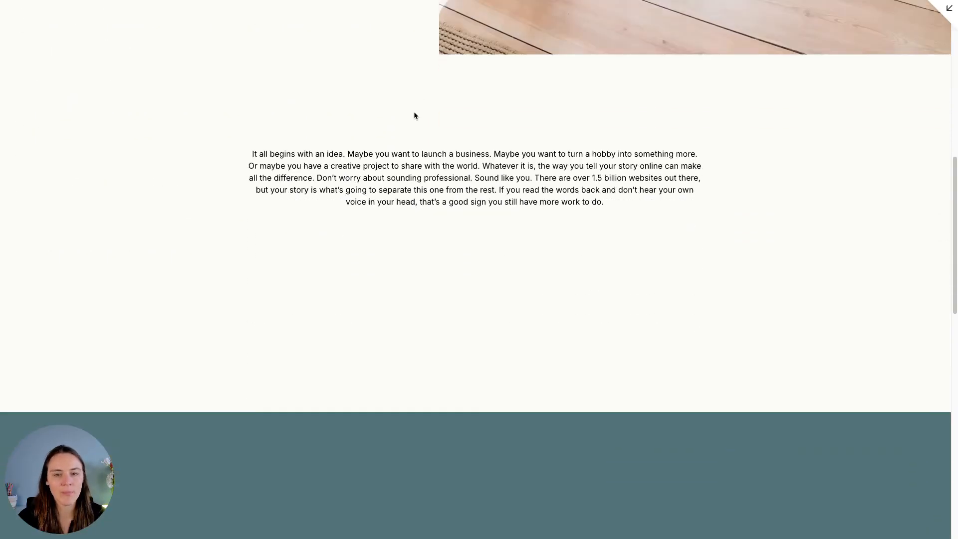
{"action": "scroll", "coordinate": [414, 115], "scroll_direction": "down", "scroll_amount": 10}
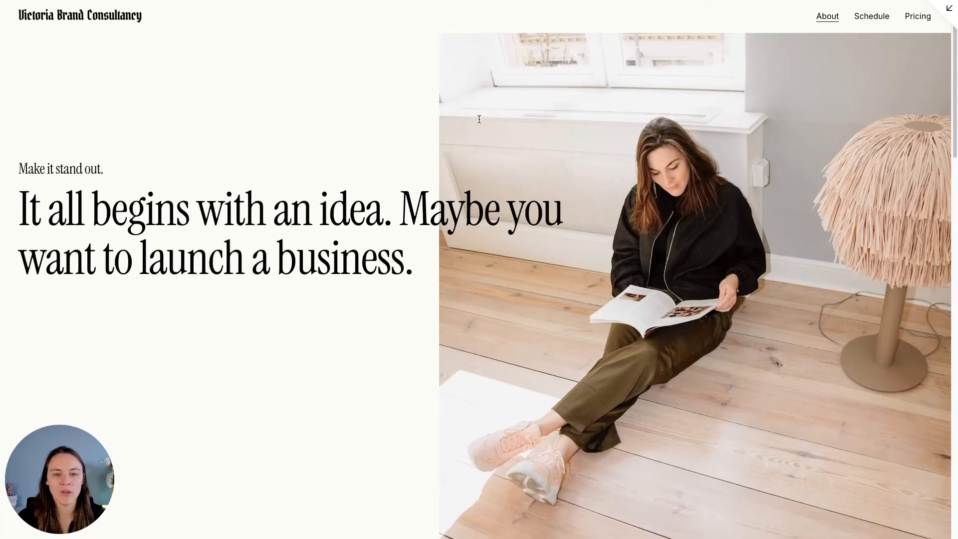
{"action": "left_click", "coordinate": [948, 9]}
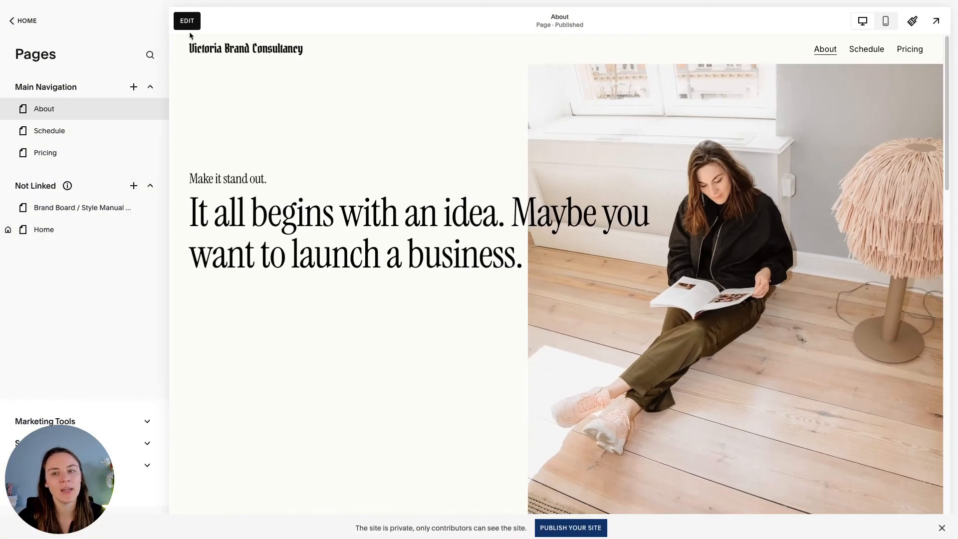
Save the About page's first section to this site's saved sections and exit the editor.
{"action": "left_click", "coordinate": [187, 24]}
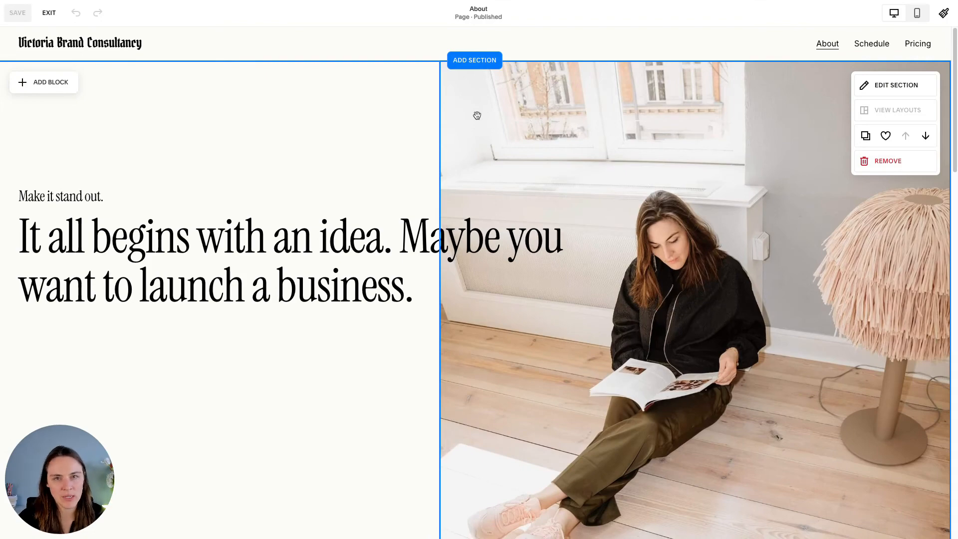
{"action": "left_click", "coordinate": [887, 137]}
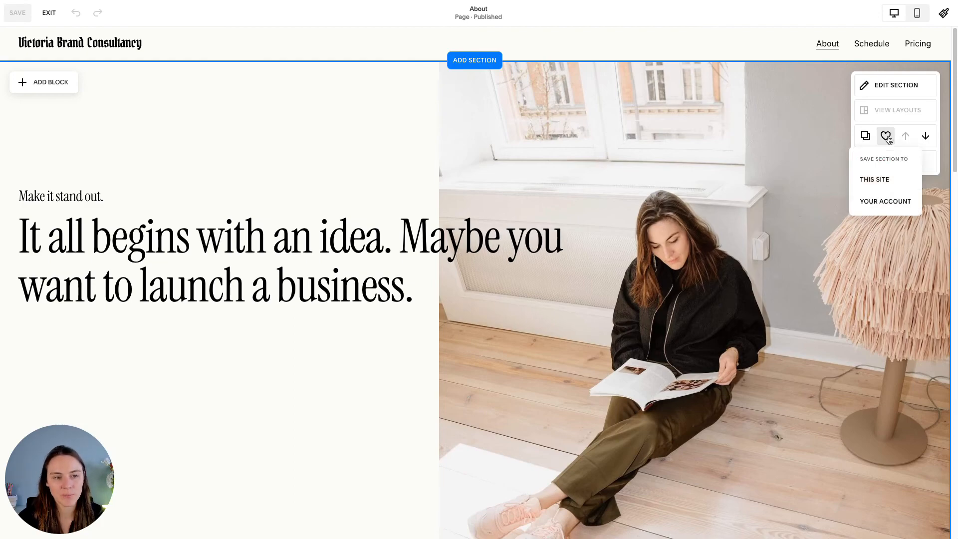
{"action": "left_click", "coordinate": [879, 182]}
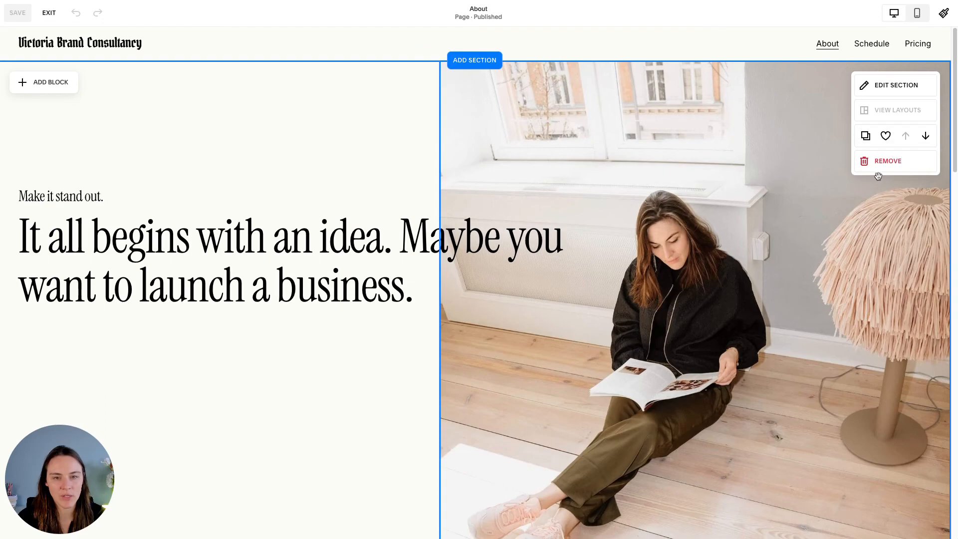
{"action": "left_click", "coordinate": [49, 13]}
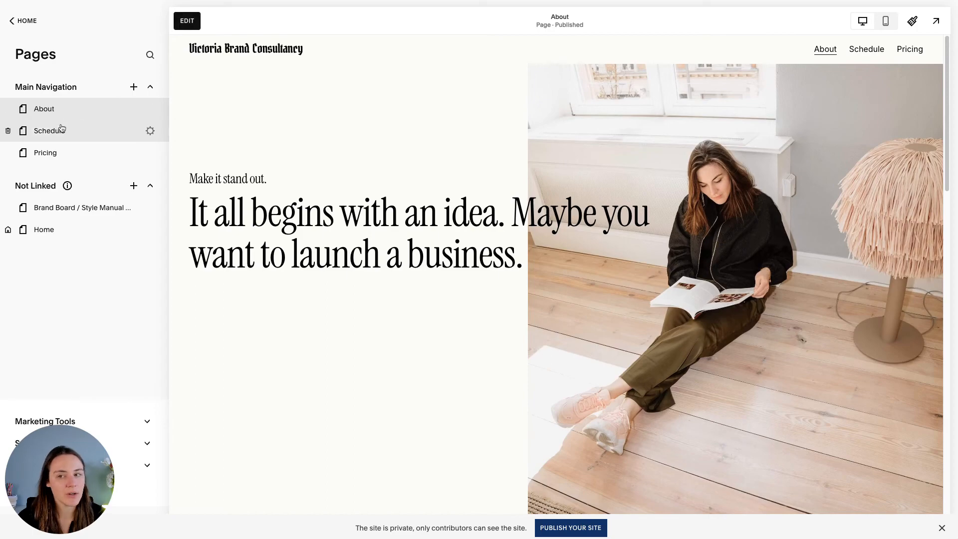
Add the saved section from this site to the end of the Schedule page, then save and exit the editor.
{"action": "left_click", "coordinate": [50, 130]}
{"action": "left_click", "coordinate": [187, 20]}
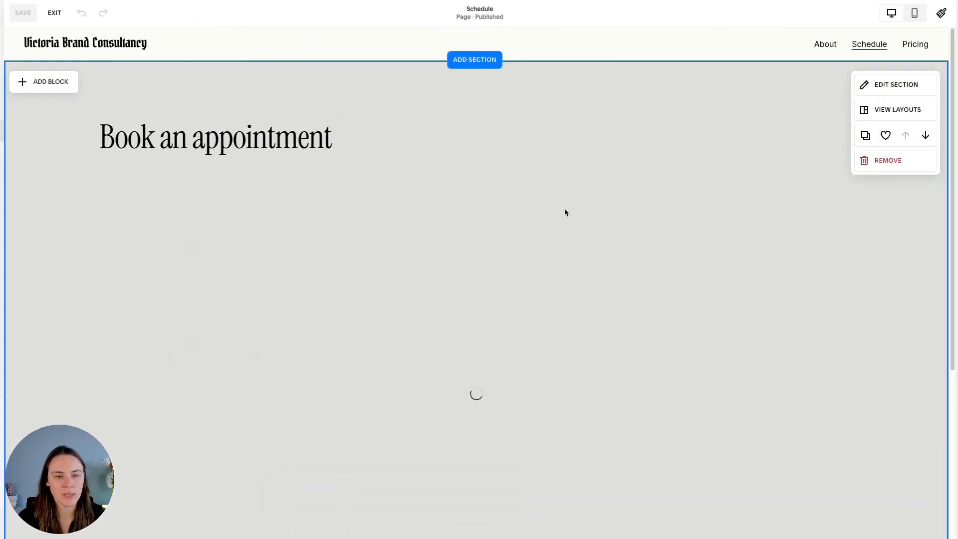
{"action": "scroll", "coordinate": [493, 297], "scroll_direction": "down", "scroll_amount": 5}
{"action": "left_click", "coordinate": [475, 471]}
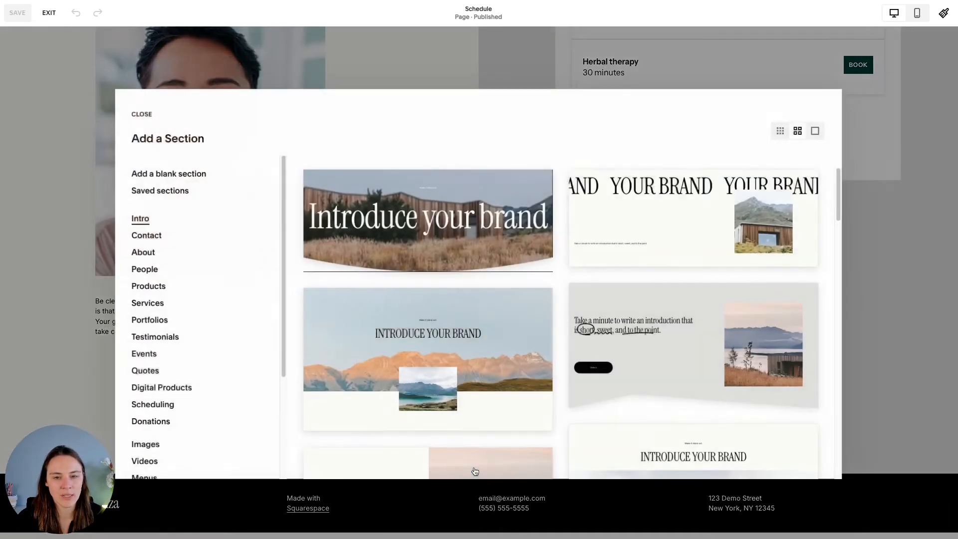
{"action": "left_click", "coordinate": [172, 194]}
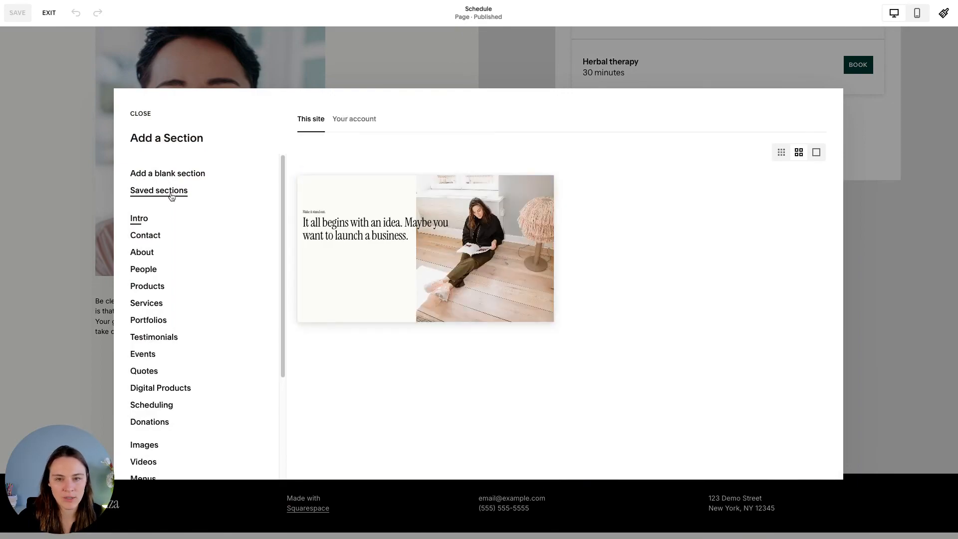
{"action": "left_click", "coordinate": [478, 252]}
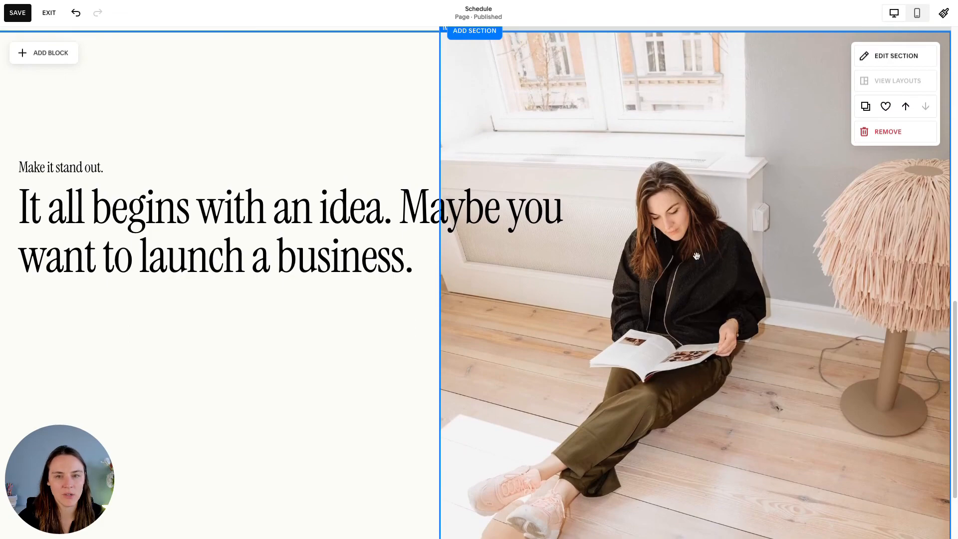
{"action": "left_click", "coordinate": [20, 13]}
{"action": "left_click", "coordinate": [48, 13]}
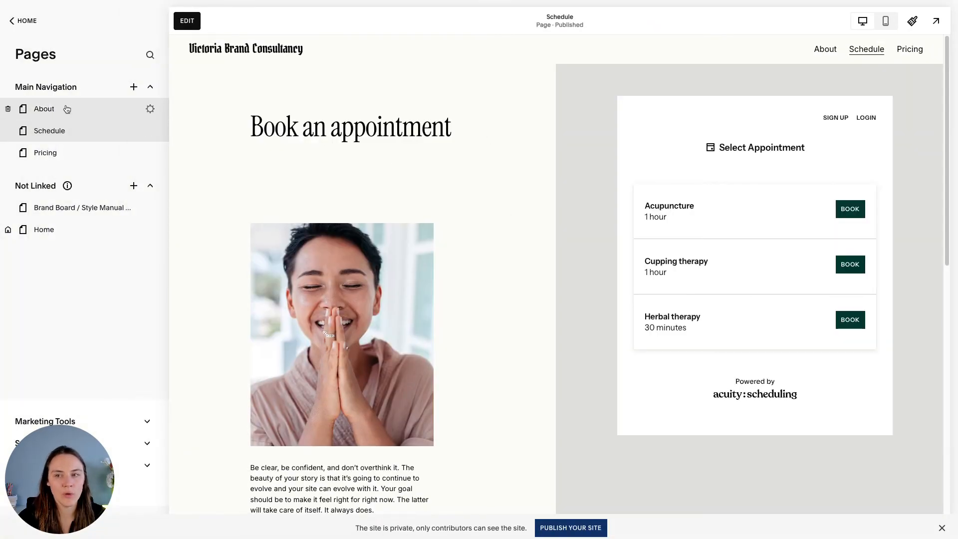
Open the About page and review the page types available for the main navigation and the unlinked pages.
{"action": "left_click", "coordinate": [66, 109]}
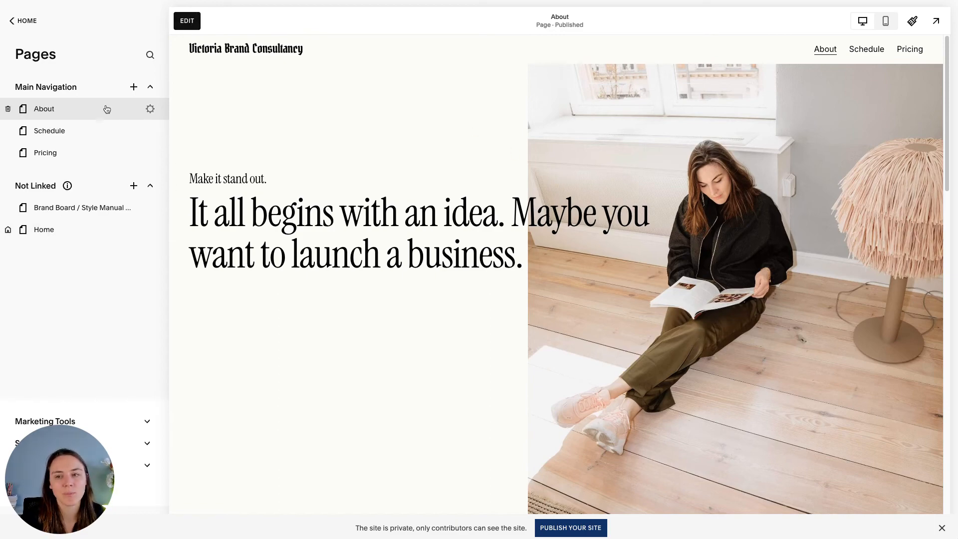
{"action": "left_click", "coordinate": [132, 86]}
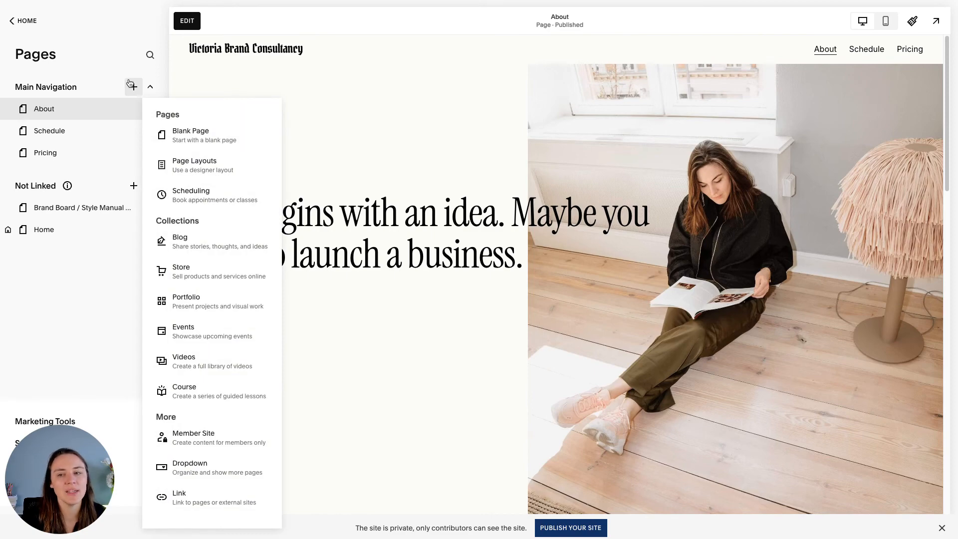
{"action": "left_click", "coordinate": [107, 41]}
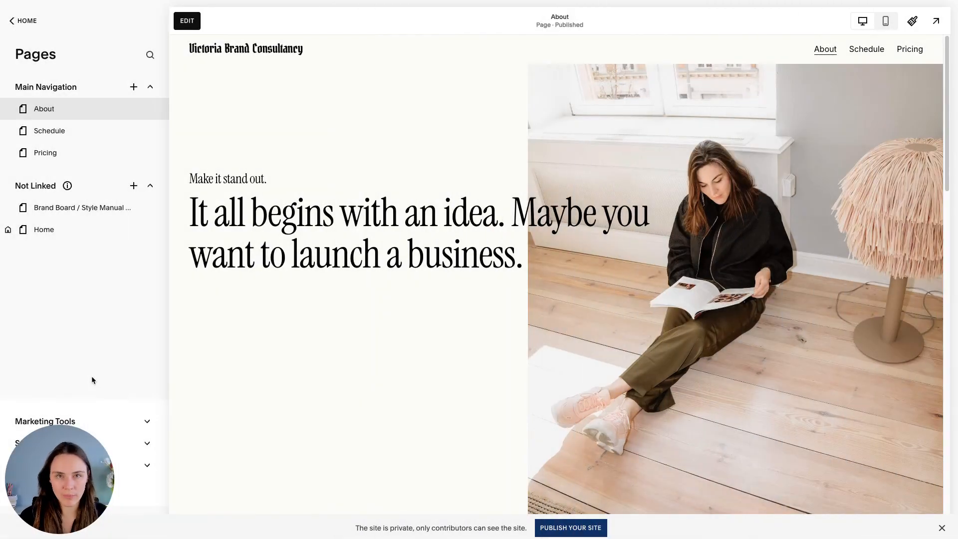
{"action": "left_click", "coordinate": [134, 187]}
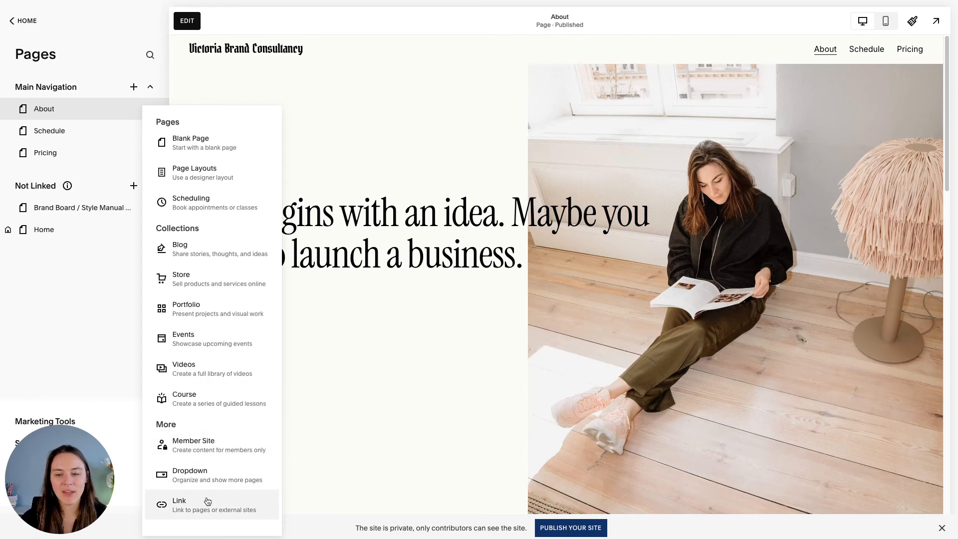
{"action": "left_click", "coordinate": [354, 115]}
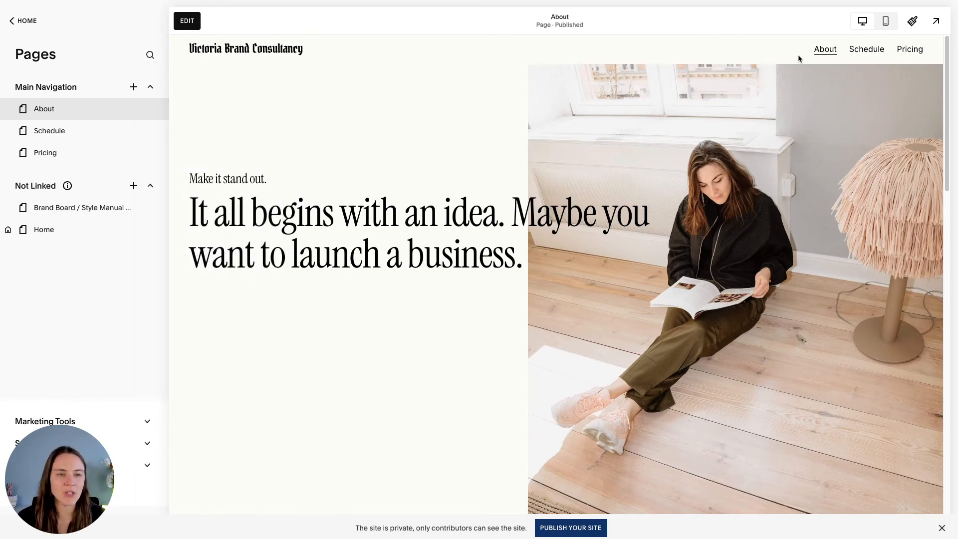
Add a dropdown named Services to the main navigation.
{"action": "left_click", "coordinate": [134, 87]}
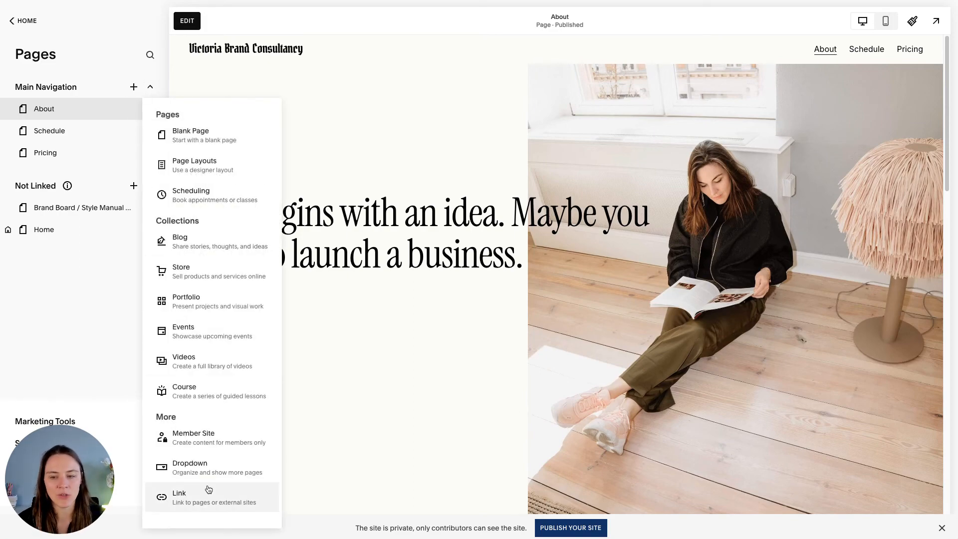
{"action": "left_click", "coordinate": [205, 471]}
{"action": "type", "text": "Services"}
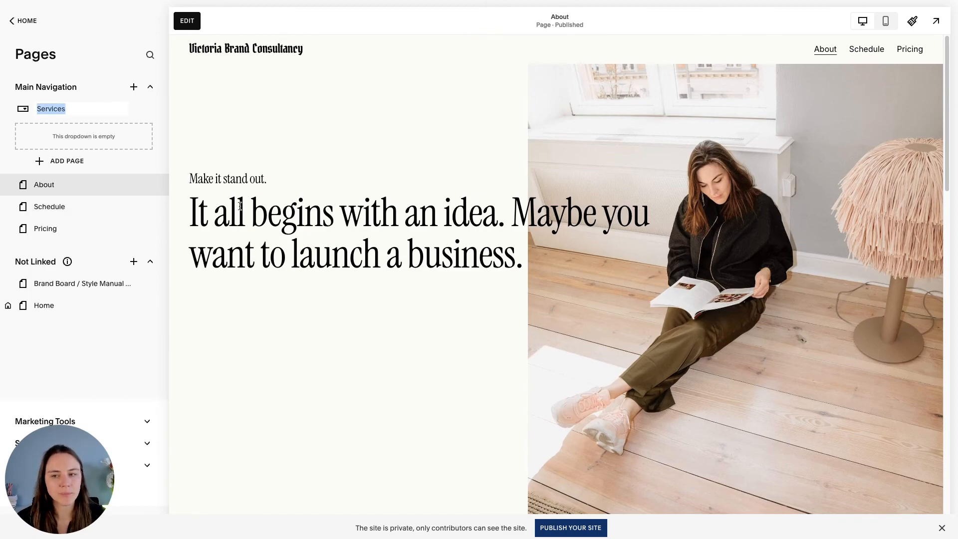
{"action": "left_click", "coordinate": [105, 135]}
Add a blank page named Service 1 inside the Services dropdown.
{"action": "left_click", "coordinate": [65, 161]}
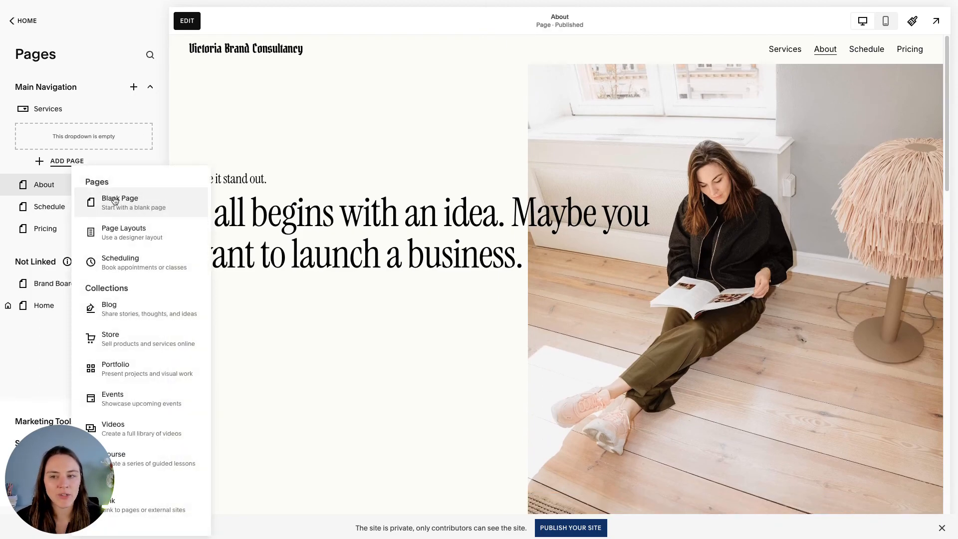
{"action": "left_click", "coordinate": [115, 201]}
{"action": "type", "text": "Service 1"}
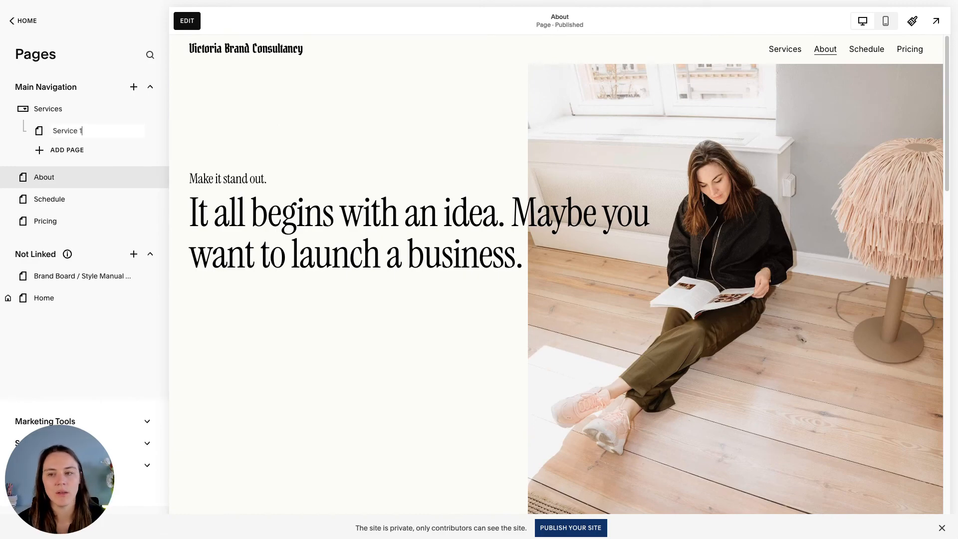
{"action": "key", "text": "Return"}
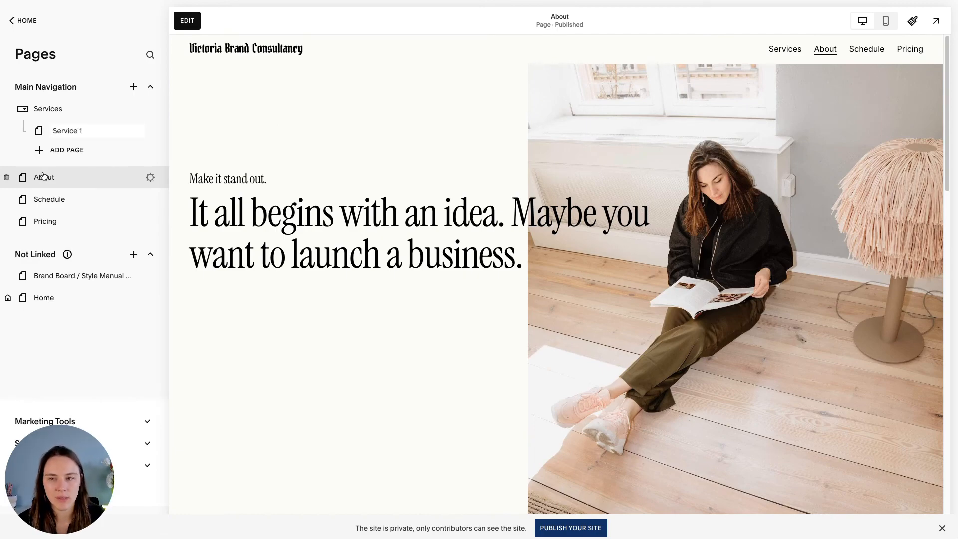
Add a second blank page named Service 2 to the Services dropdown, and open Service 1 from the site's header navigation.
{"action": "left_click", "coordinate": [65, 150]}
{"action": "left_click", "coordinate": [119, 199]}
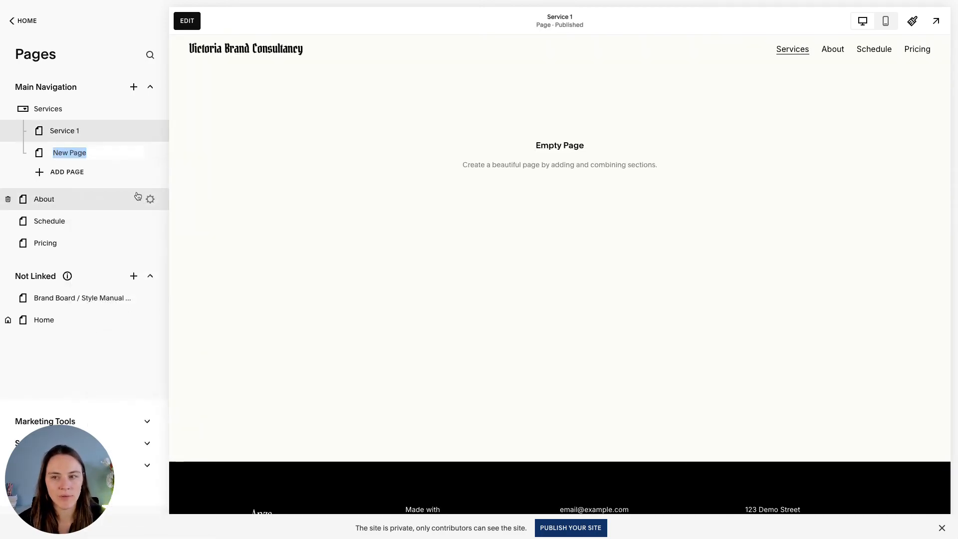
{"action": "type", "text": "Service"}
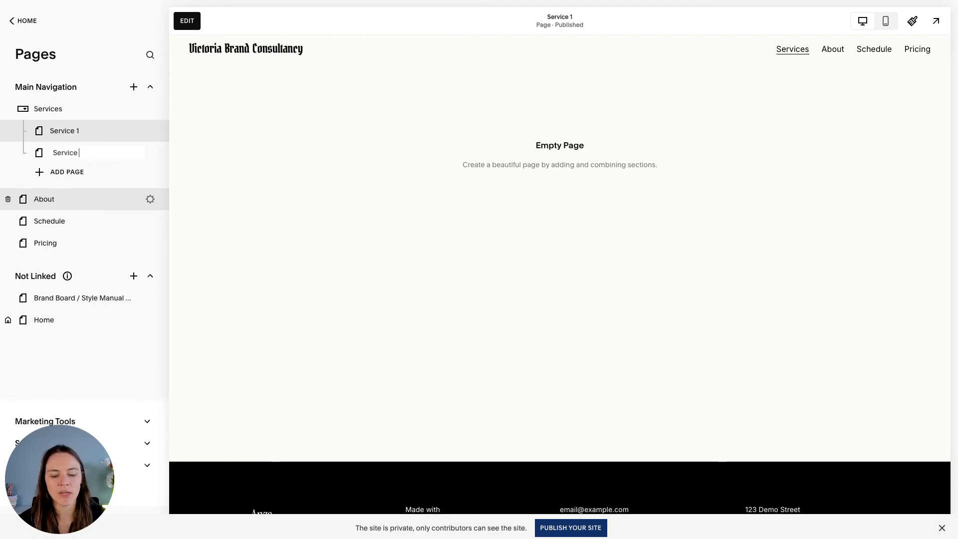
{"action": "type", "text": " 2"}
{"action": "key", "text": "Return"}
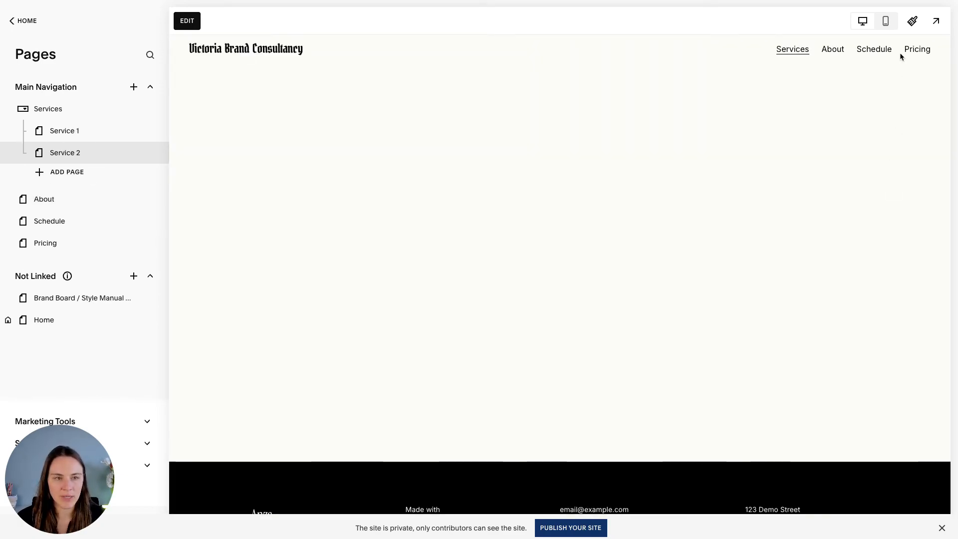
{"action": "mouse_move", "coordinate": [801, 52]}
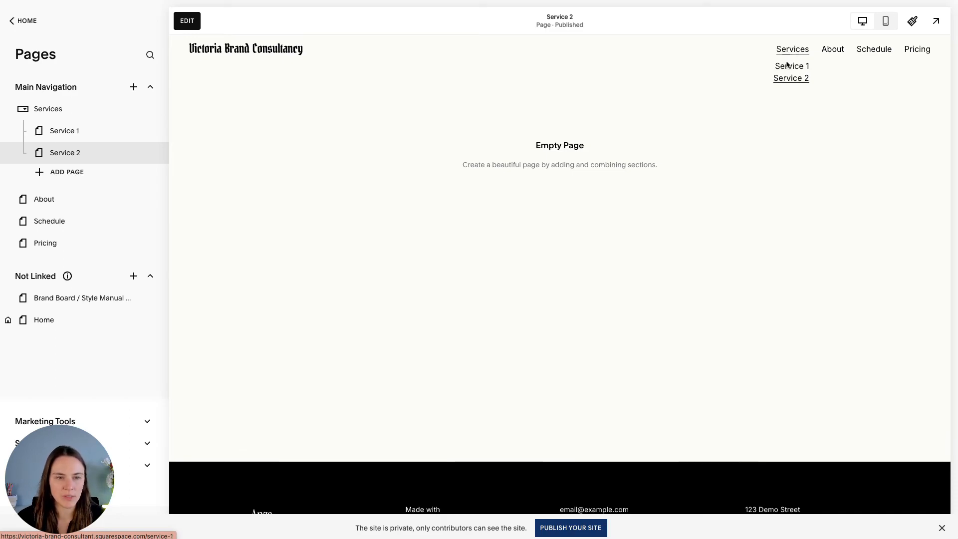
{"action": "left_click", "coordinate": [788, 67]}
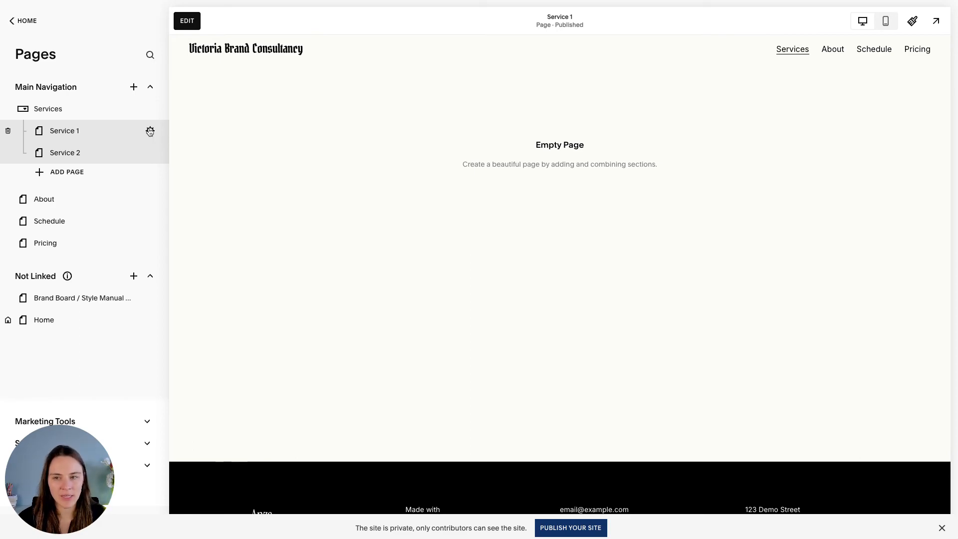
Rename the Service 1 page to Brand Consultation with the URL slug /brand-consultation, check its SEO settings, and save the page settings.
{"action": "left_click", "coordinate": [150, 131]}
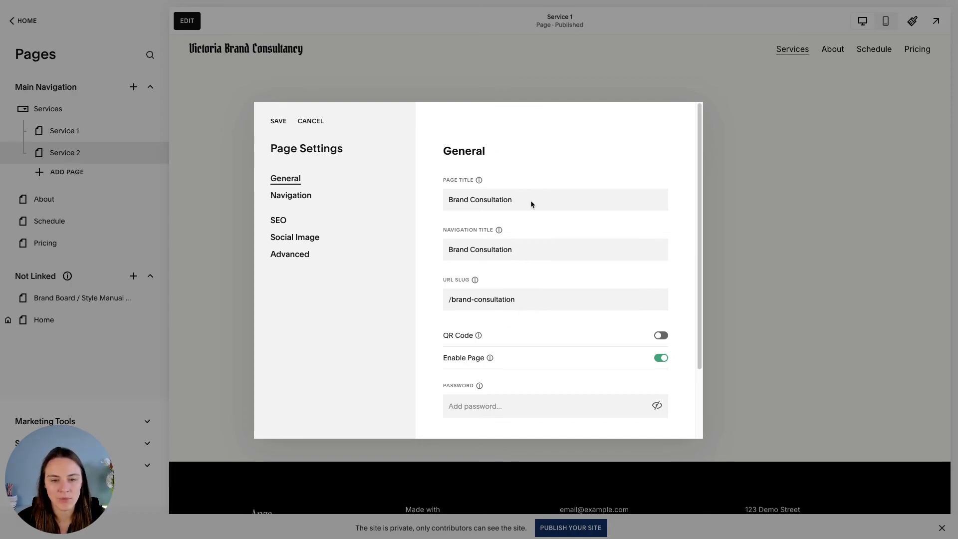
{"action": "scroll", "coordinate": [564, 252], "scroll_direction": "down", "scroll_amount": 1}
{"action": "scroll", "coordinate": [561, 252], "scroll_direction": "down", "scroll_amount": 3}
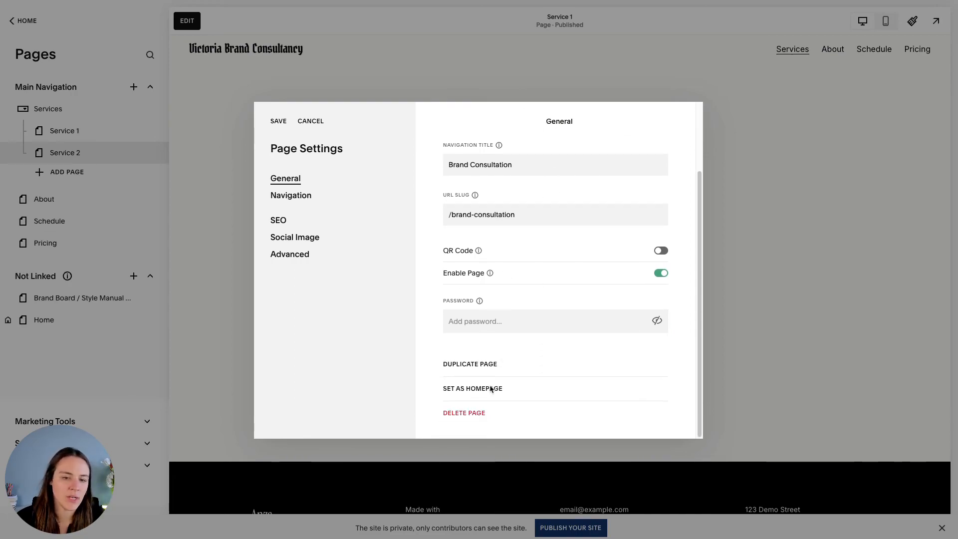
{"action": "left_click", "coordinate": [282, 224]}
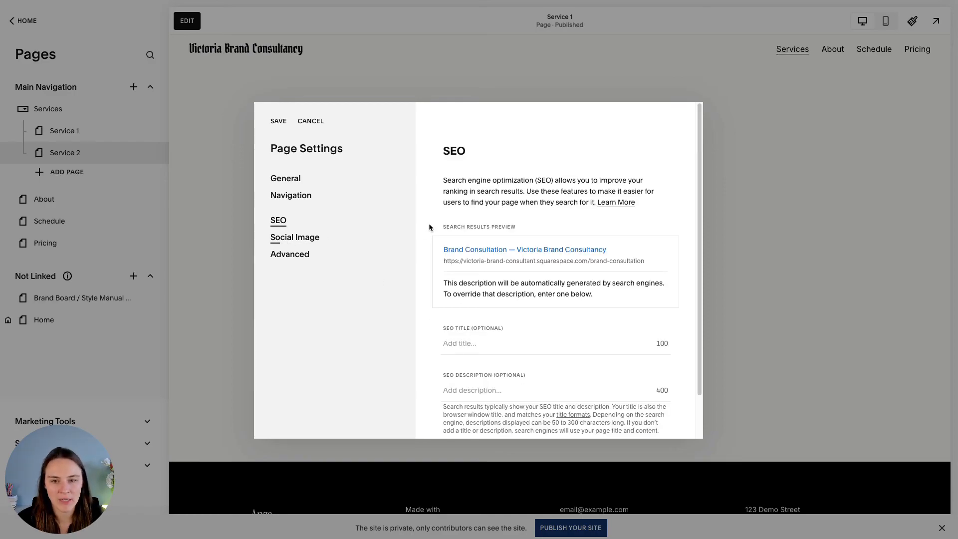
{"action": "scroll", "coordinate": [506, 259], "scroll_direction": "down", "scroll_amount": 1}
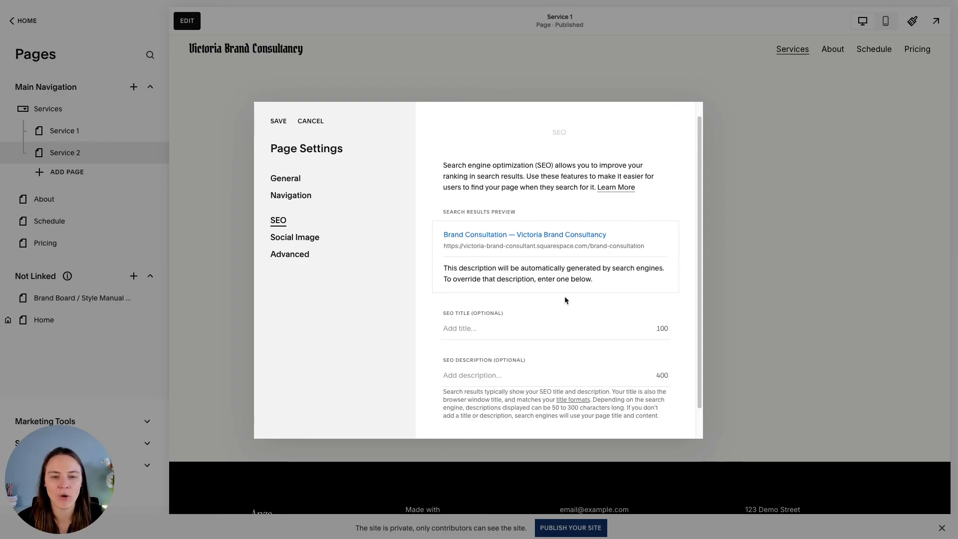
{"action": "scroll", "coordinate": [580, 325], "scroll_direction": "down", "scroll_amount": 2}
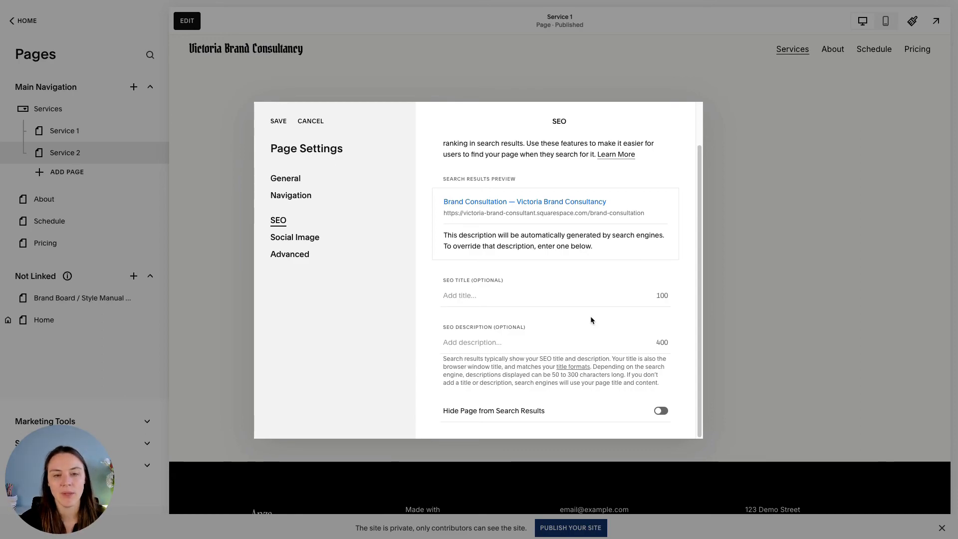
{"action": "left_click", "coordinate": [295, 124]}
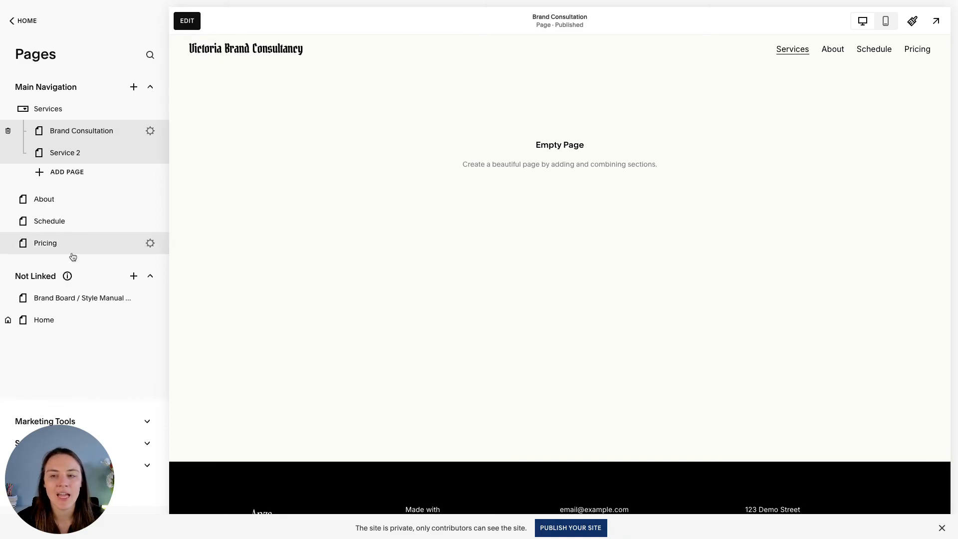
{"action": "left_click", "coordinate": [150, 132]}
{"action": "left_click", "coordinate": [228, 124]}
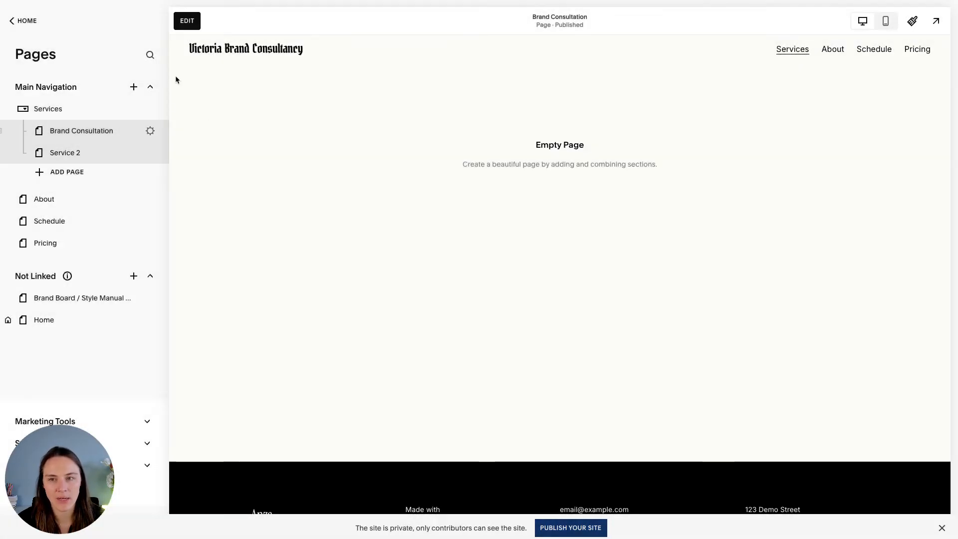
{"action": "left_click", "coordinate": [151, 56]}
{"action": "type", "text": "seo"}
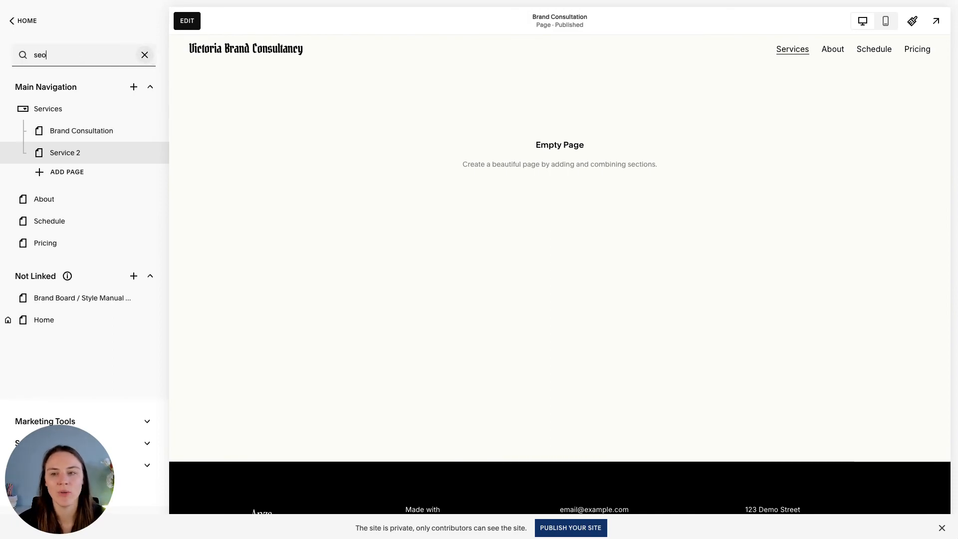
Search the whole site dashboard for seo, open SEO Appearance, and check the page metadata and image alt text scores.
{"action": "left_click", "coordinate": [24, 21]}
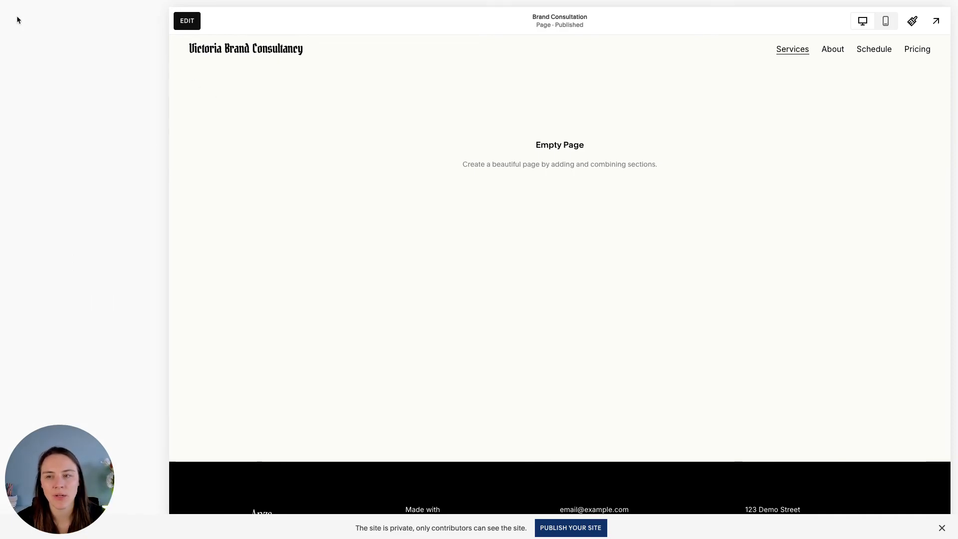
{"action": "left_click", "coordinate": [84, 21]}
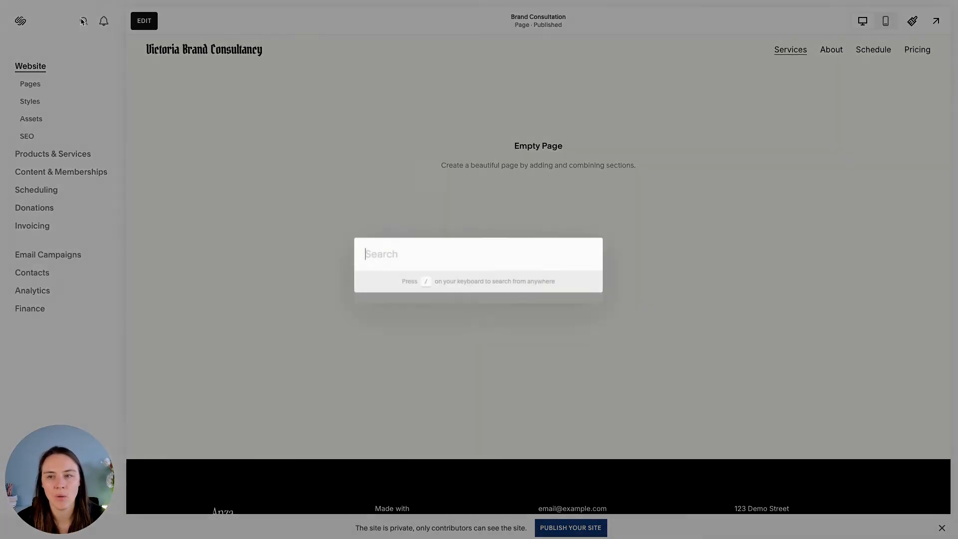
{"action": "type", "text": "seo"}
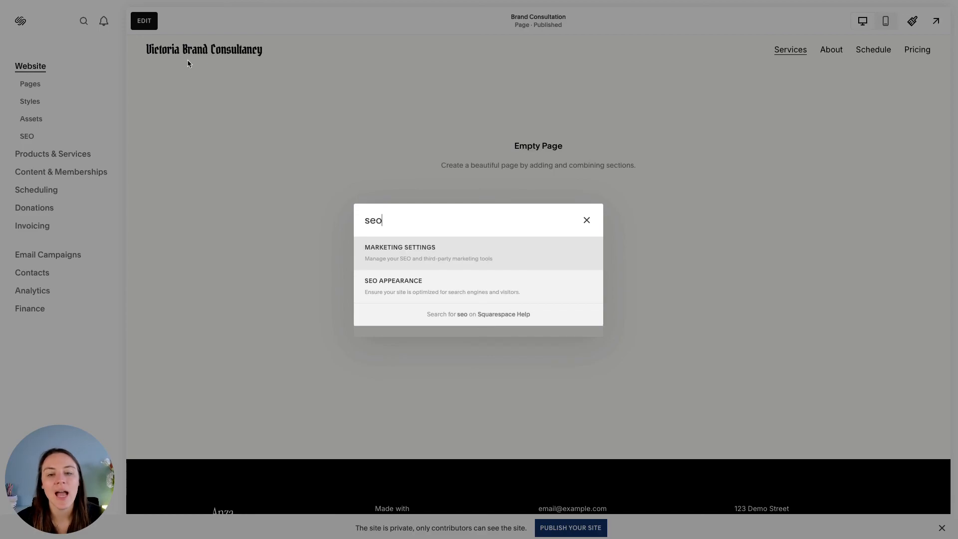
{"action": "left_click", "coordinate": [481, 280]}
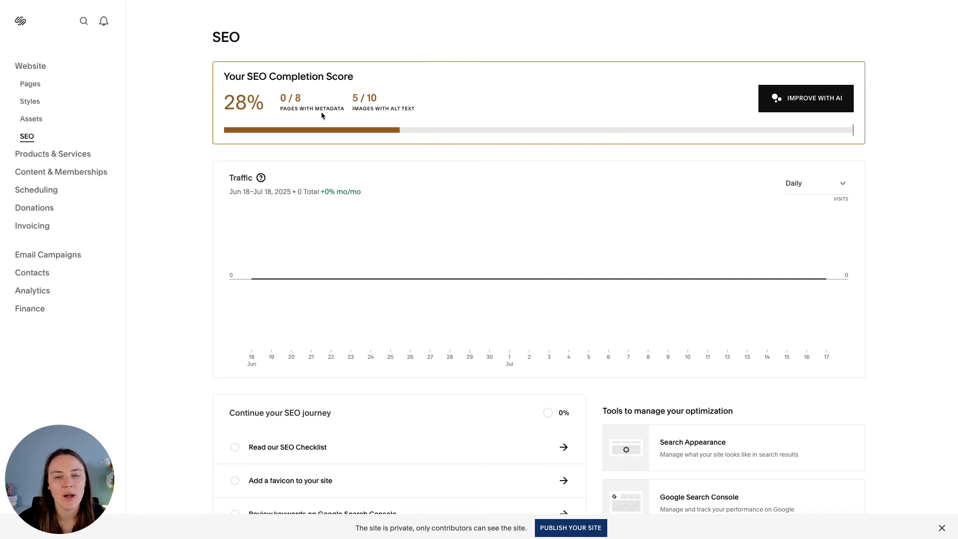
{"action": "left_click_drag", "start_coordinate": [344, 112], "coordinate": [310, 112]}
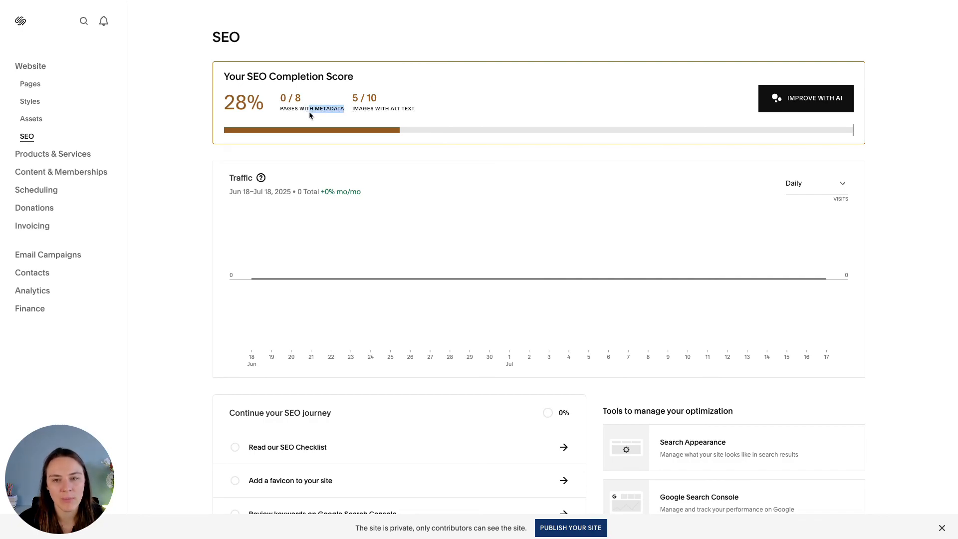
{"action": "left_click", "coordinate": [414, 113]}
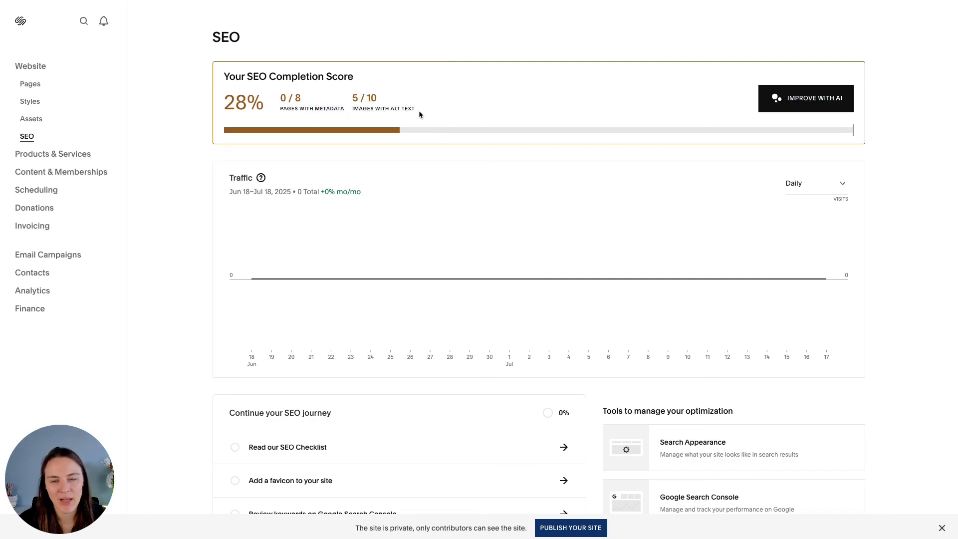
Improve the site's SEO with AI, reviewing and saving the generated page metadata and the image alt text.
{"action": "left_click", "coordinate": [794, 108]}
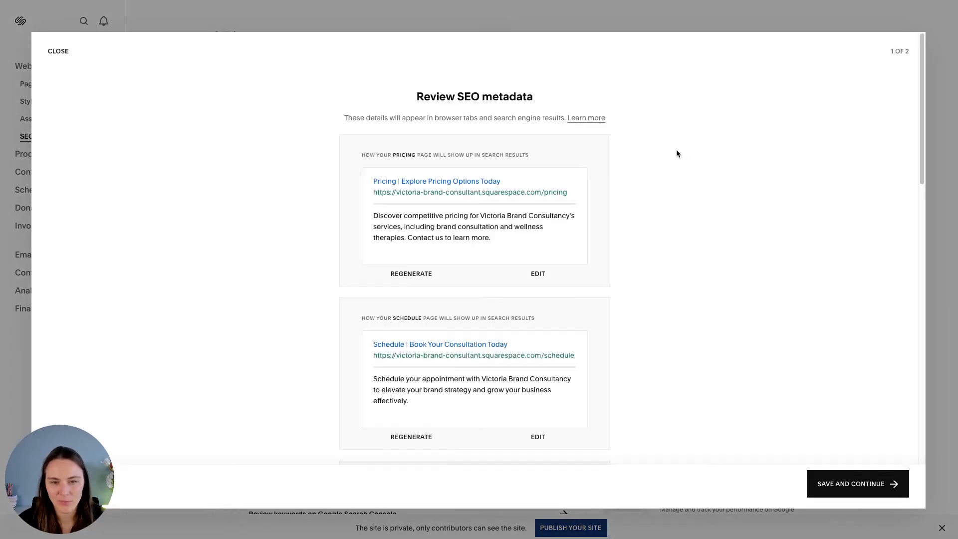
{"action": "scroll", "coordinate": [561, 177], "scroll_direction": "down", "scroll_amount": 3}
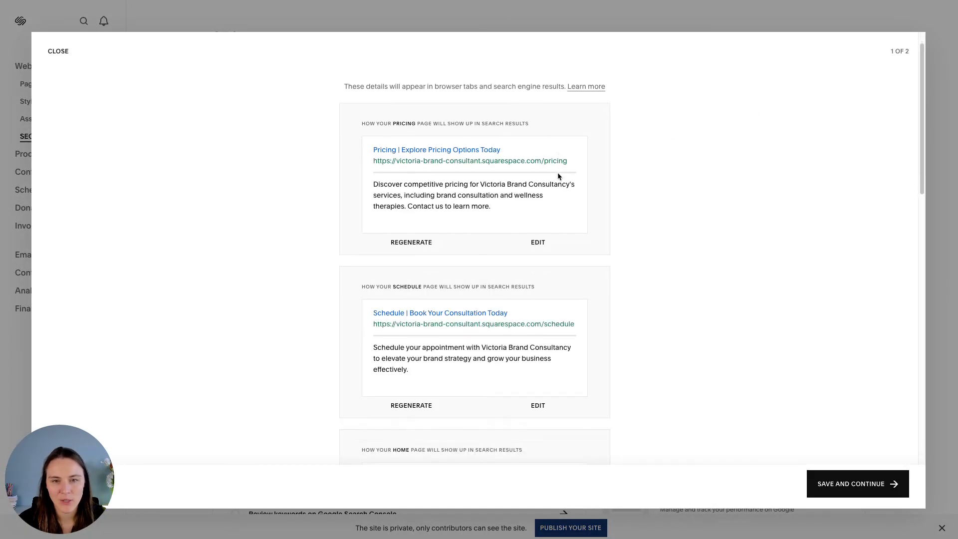
{"action": "scroll", "coordinate": [513, 274], "scroll_direction": "down", "scroll_amount": 3}
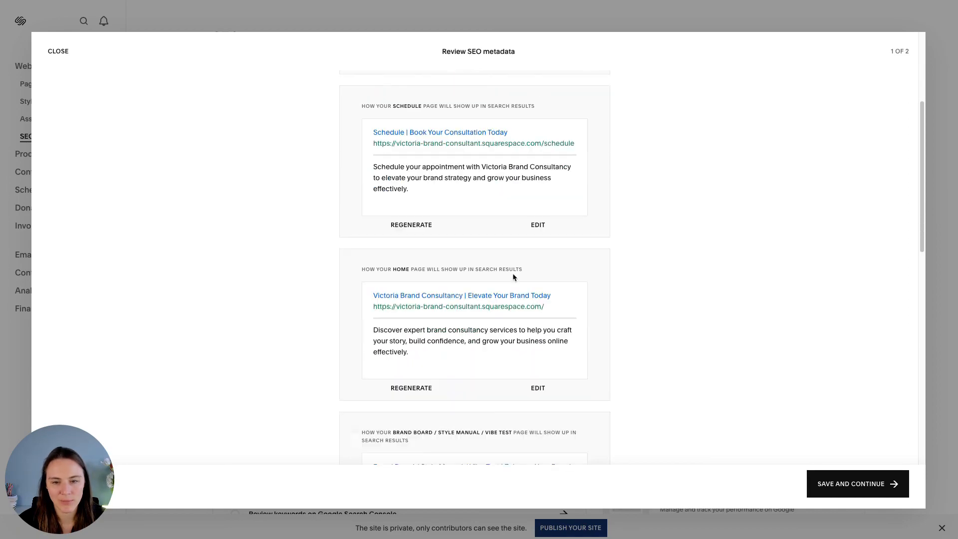
{"action": "scroll", "coordinate": [605, 251], "scroll_direction": "up", "scroll_amount": 5}
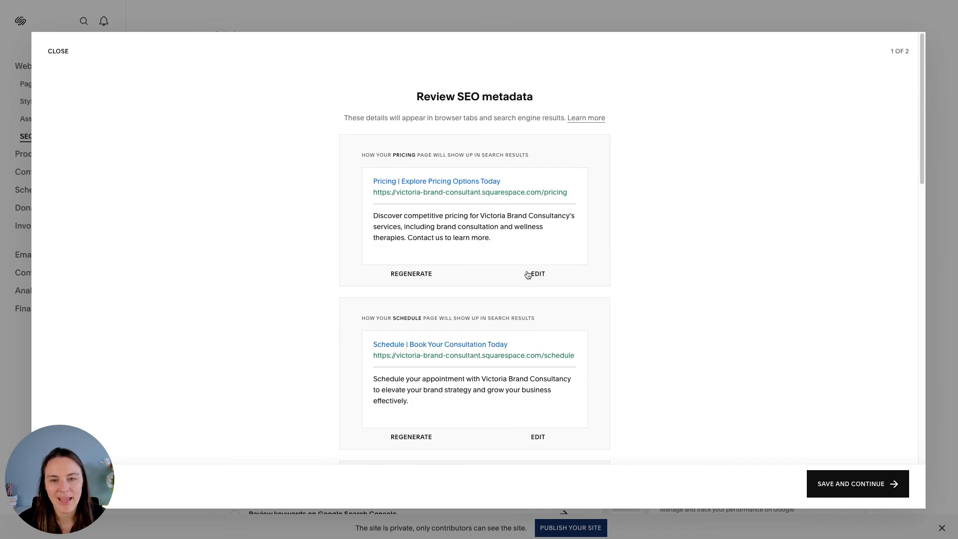
{"action": "scroll", "coordinate": [527, 272], "scroll_direction": "down", "scroll_amount": 1}
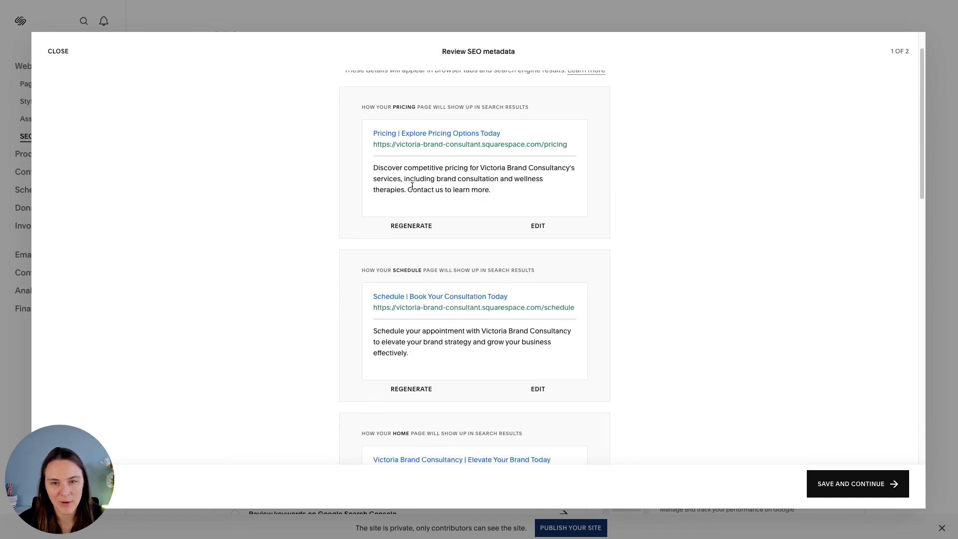
{"action": "left_click_drag", "start_coordinate": [412, 190], "coordinate": [421, 185]}
{"action": "scroll", "coordinate": [616, 229], "scroll_direction": "down", "scroll_amount": 5}
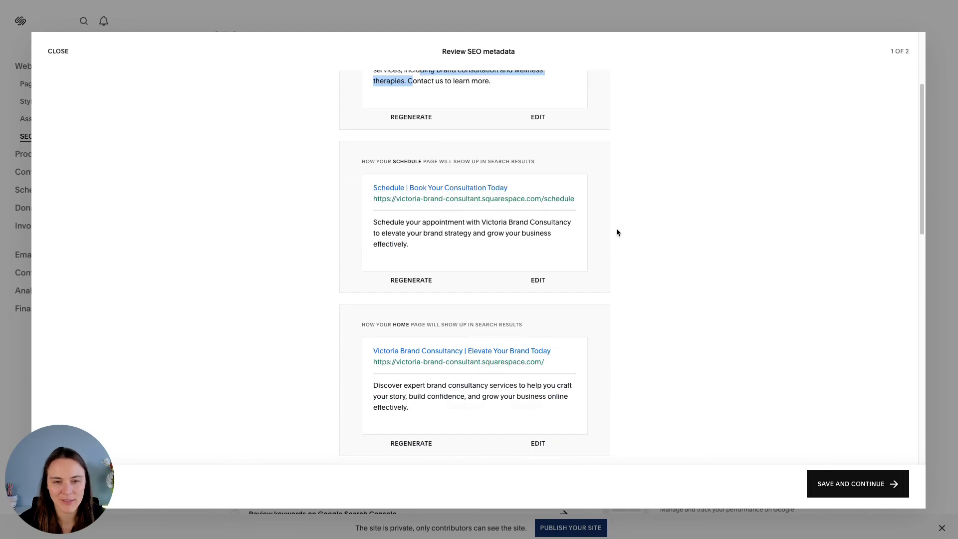
{"action": "scroll", "coordinate": [616, 231], "scroll_direction": "up", "scroll_amount": 5}
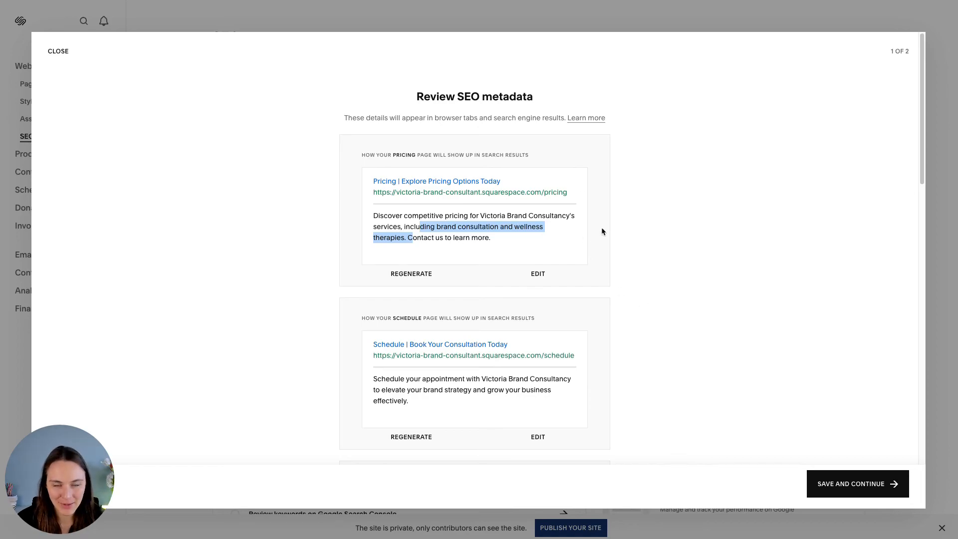
{"action": "scroll", "coordinate": [601, 229], "scroll_direction": "down", "scroll_amount": 7}
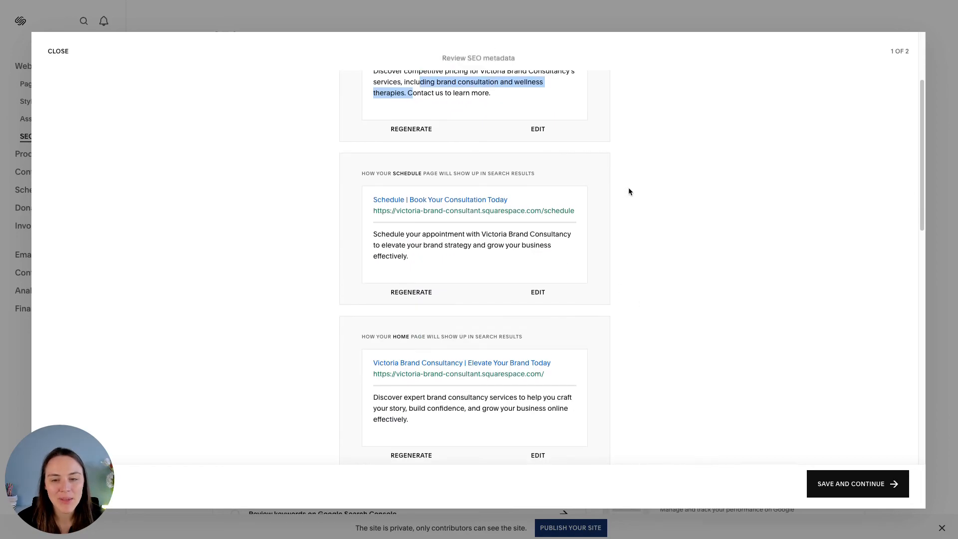
{"action": "left_click", "coordinate": [812, 473]}
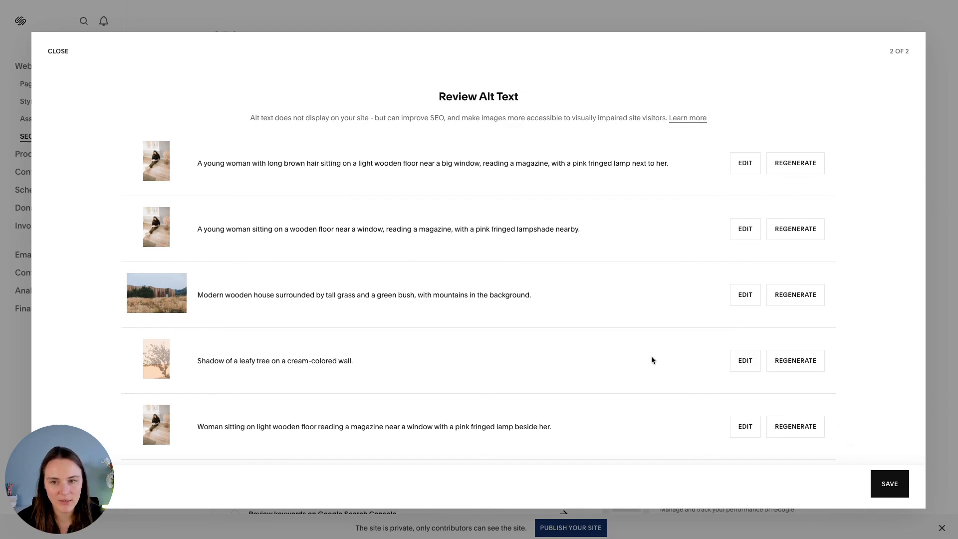
{"action": "left_click_drag", "start_coordinate": [257, 230], "coordinate": [203, 229]}
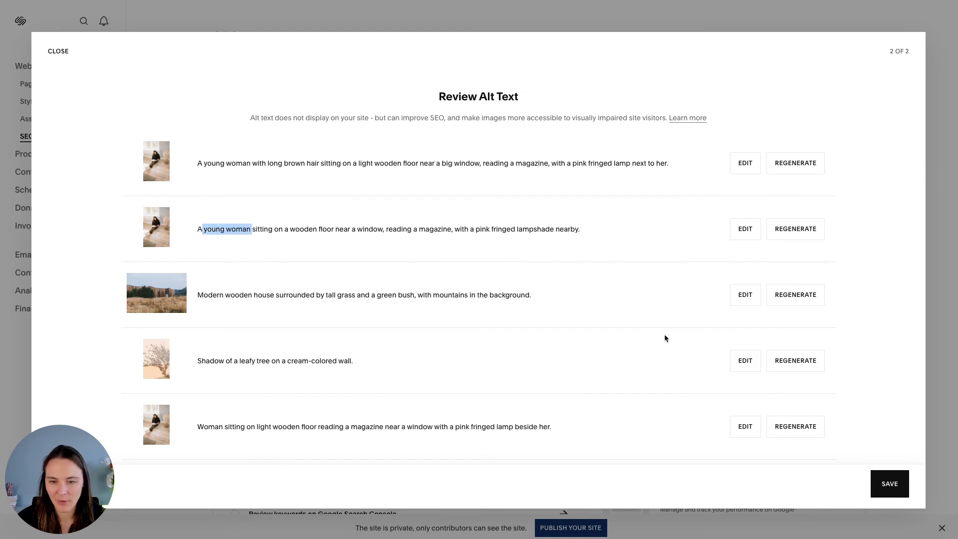
{"action": "left_click", "coordinate": [890, 483]}
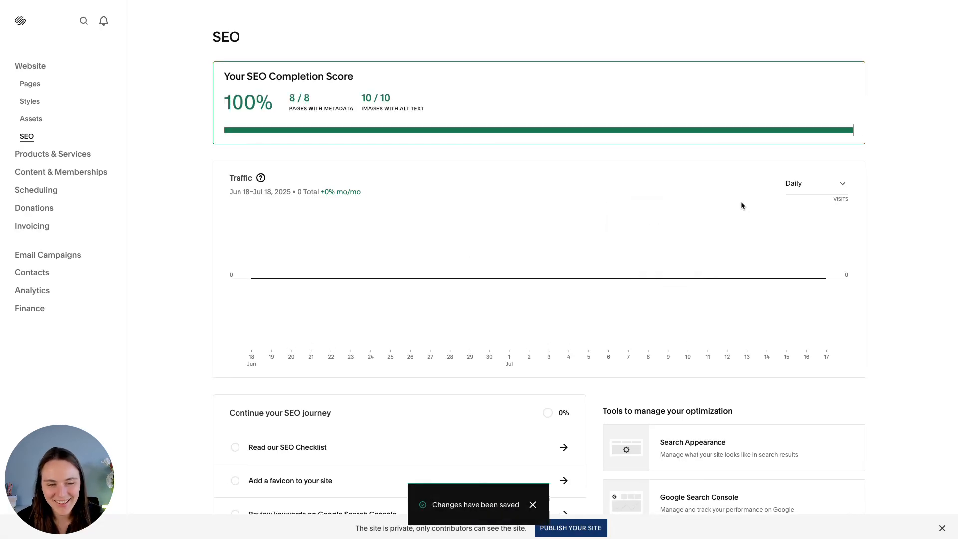
Review the SEO overview's completion score, journey tasks, optimization tools and learning resources.
{"action": "scroll", "coordinate": [905, 232], "scroll_direction": "down", "scroll_amount": 7}
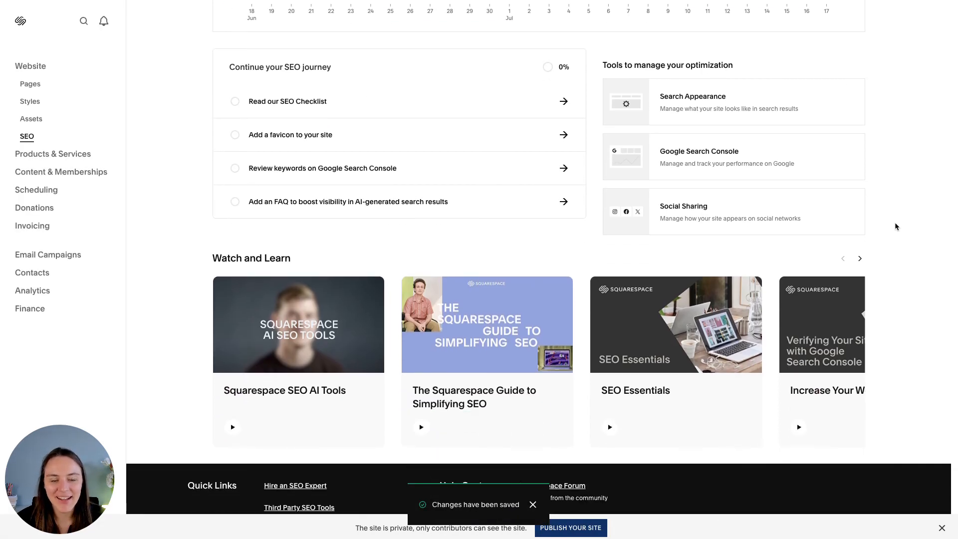
{"action": "scroll", "coordinate": [894, 223], "scroll_direction": "up", "scroll_amount": 2}
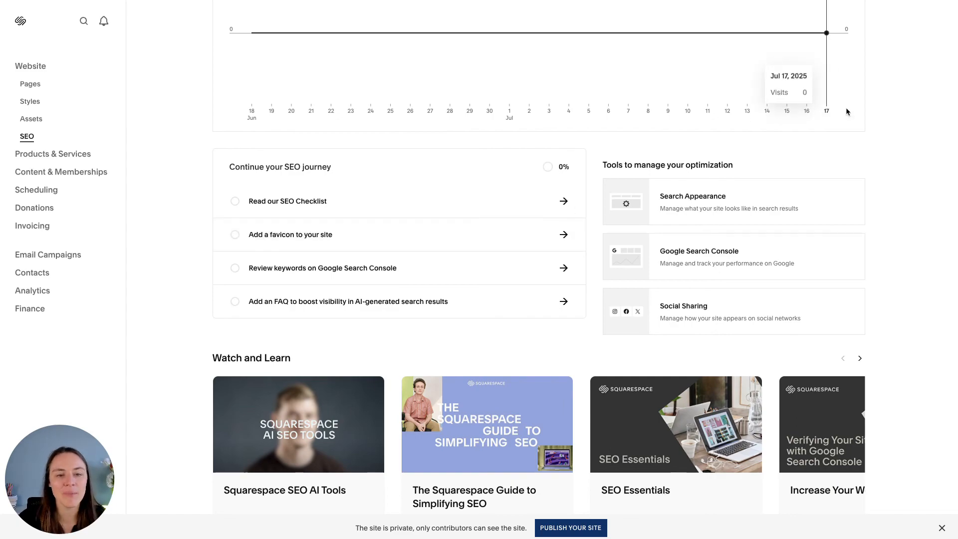
{"action": "scroll", "coordinate": [866, 138], "scroll_direction": "up", "scroll_amount": 1}
{"action": "scroll", "coordinate": [864, 137], "scroll_direction": "up", "scroll_amount": 5}
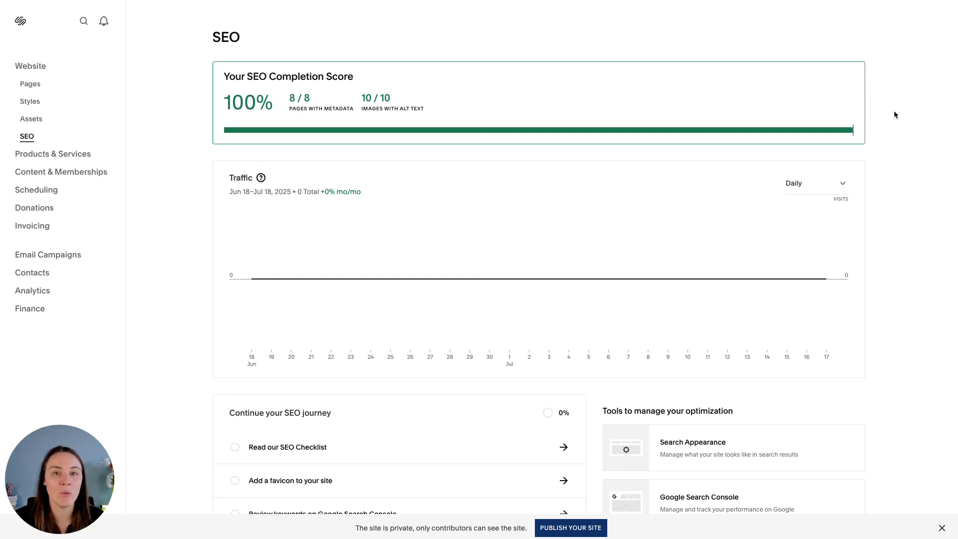
{"action": "scroll", "coordinate": [830, 120], "scroll_direction": "down", "scroll_amount": 8}
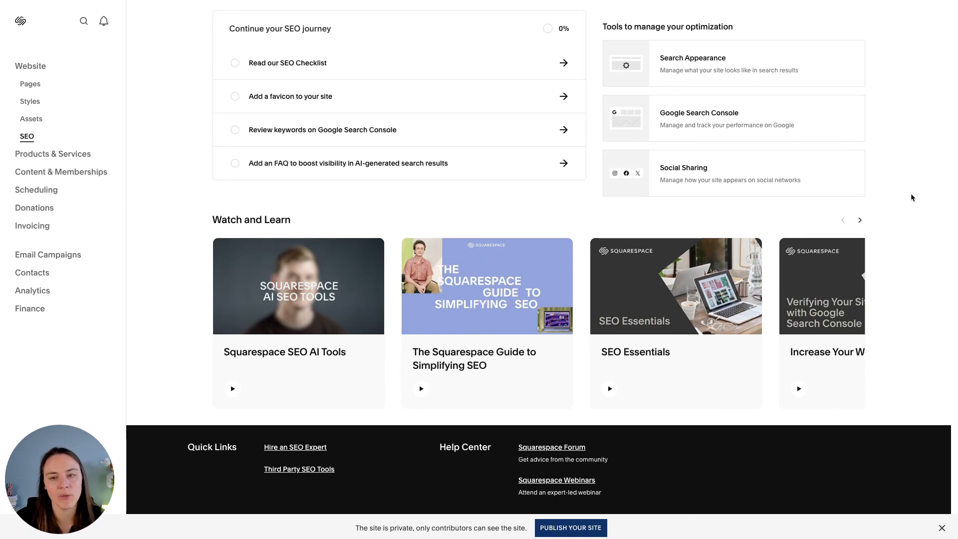
{"action": "scroll", "coordinate": [900, 189], "scroll_direction": "up", "scroll_amount": 3}
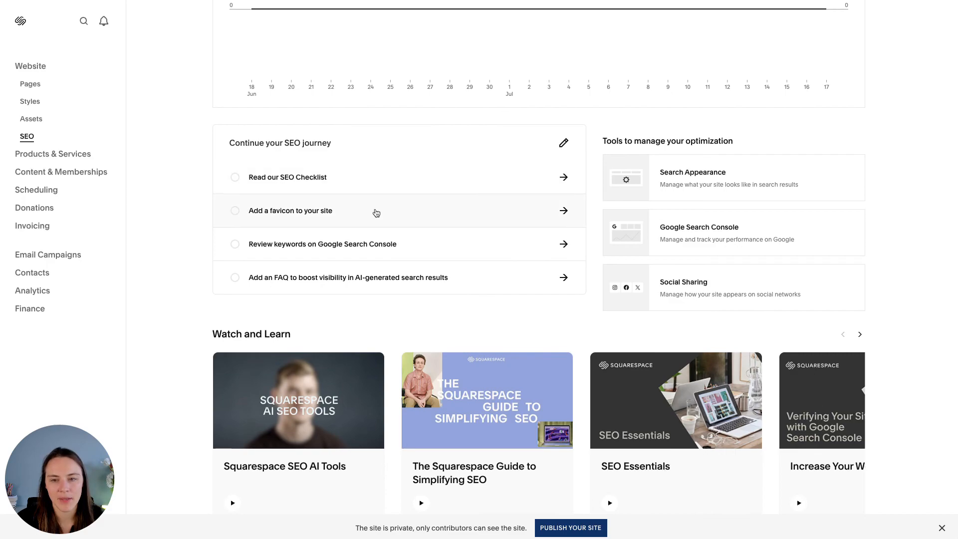
Open the favicon settings from the SEO journey tasks, examine the icon upload options and requirements, and close the settings.
{"action": "left_click", "coordinate": [376, 211]}
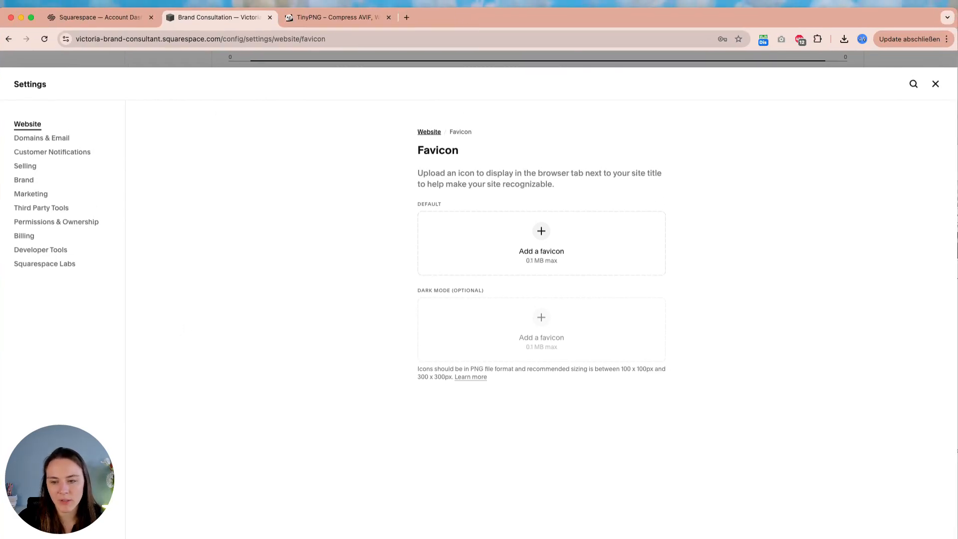
{"action": "key", "text": "super+Tab"}
{"action": "mouse_move", "coordinate": [154, 310]}
{"action": "left_mouse_down"}
{"action": "mouse_move", "coordinate": [157, 129]}
{"action": "mouse_move", "coordinate": [172, 25]}
{"action": "left_mouse_up"}
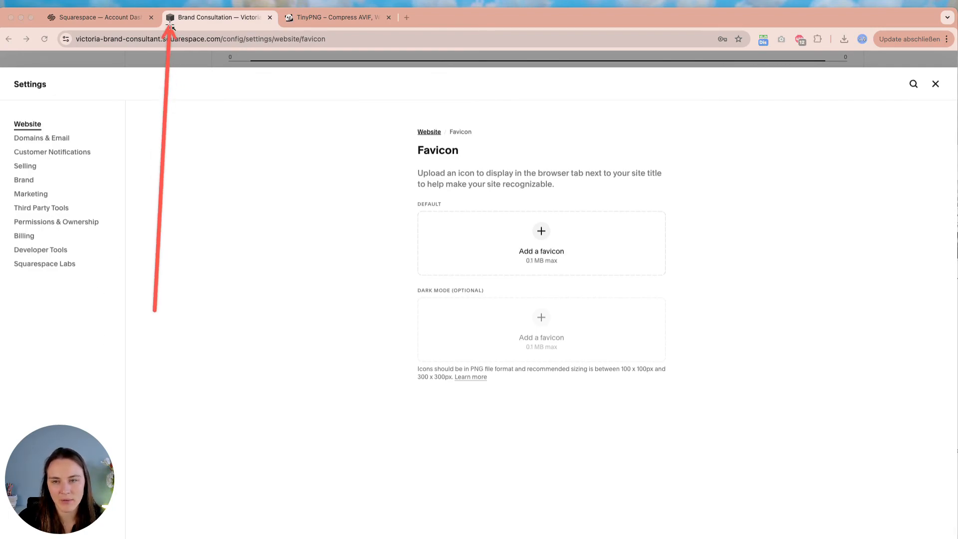
{"action": "left_click_drag", "start_coordinate": [170, 25], "coordinate": [53, 25]}
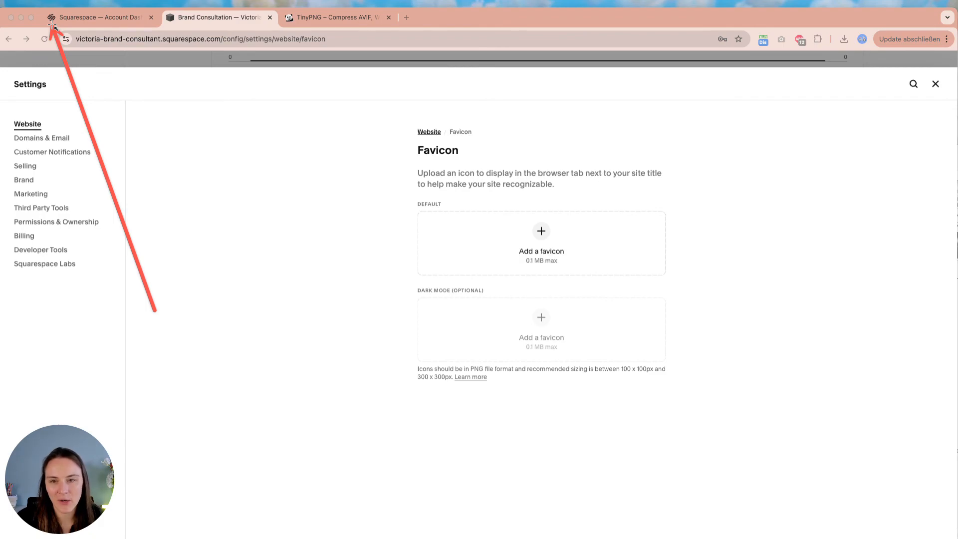
{"action": "mouse_move", "coordinate": [53, 26]}
{"action": "left_mouse_down"}
{"action": "mouse_move", "coordinate": [264, 36]}
{"action": "mouse_move", "coordinate": [290, 25]}
{"action": "mouse_move", "coordinate": [469, 239]}
{"action": "left_mouse_up"}
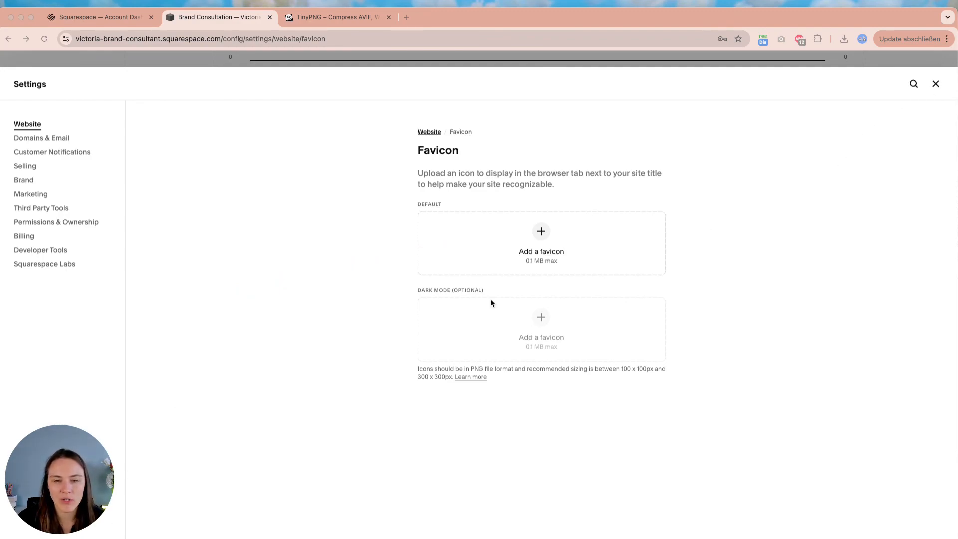
{"action": "left_click", "coordinate": [935, 84]}
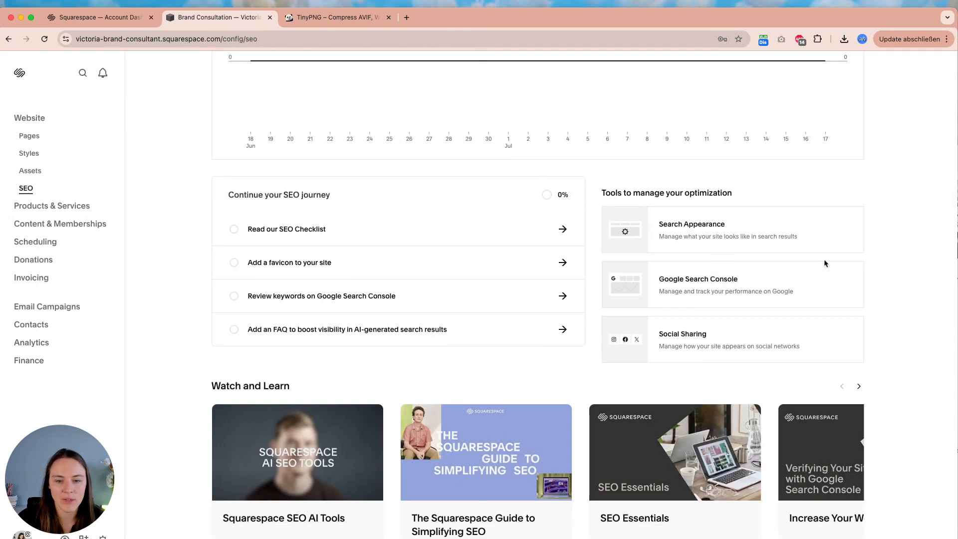
Open the About page from the site's pages and capture a screenshot of an area in its teal quote section.
{"action": "scroll", "coordinate": [190, 190], "scroll_direction": "up", "scroll_amount": 5}
{"action": "left_click", "coordinate": [29, 136]}
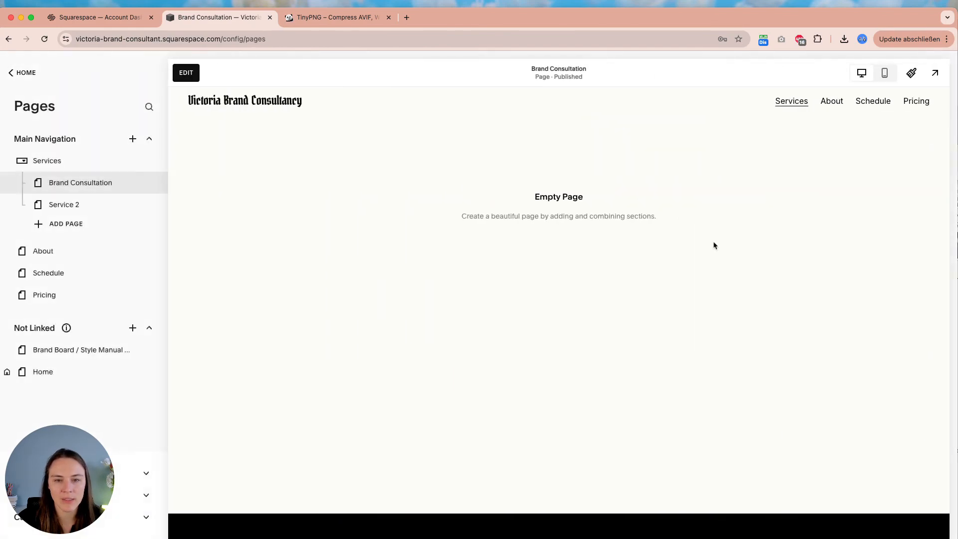
{"action": "left_click", "coordinate": [78, 255]}
{"action": "scroll", "coordinate": [766, 244], "scroll_direction": "down", "scroll_amount": 10}
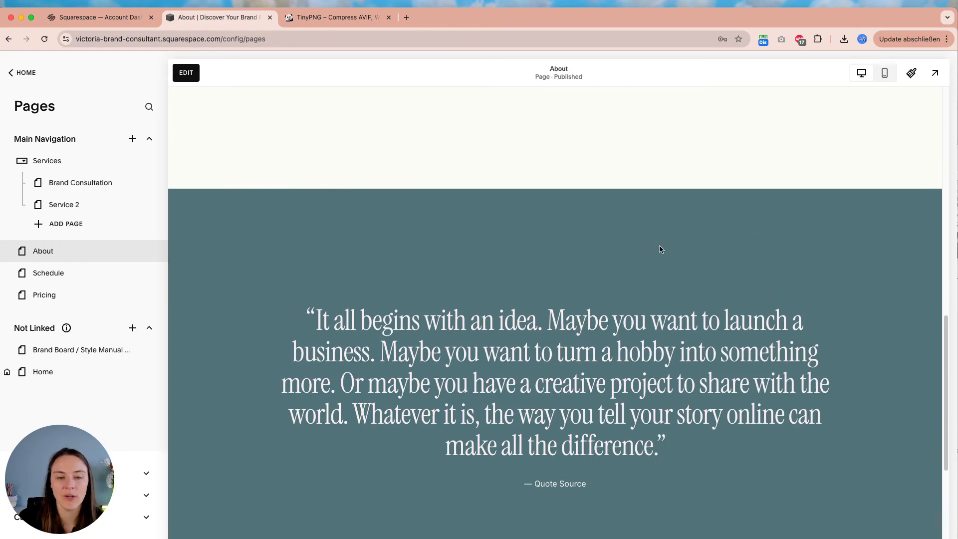
{"action": "key", "text": "super+shift+4"}
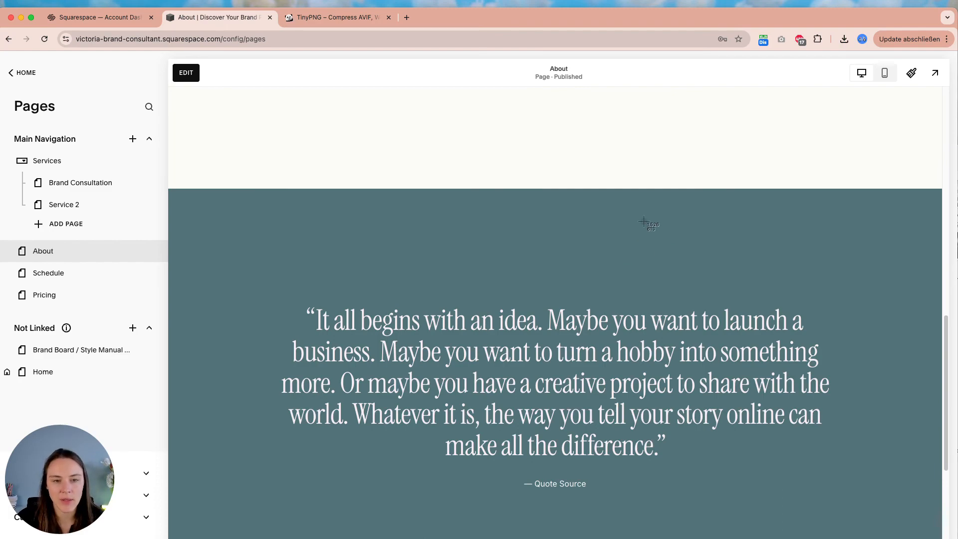
{"action": "left_click_drag", "start_coordinate": [644, 221], "coordinate": [711, 285]}
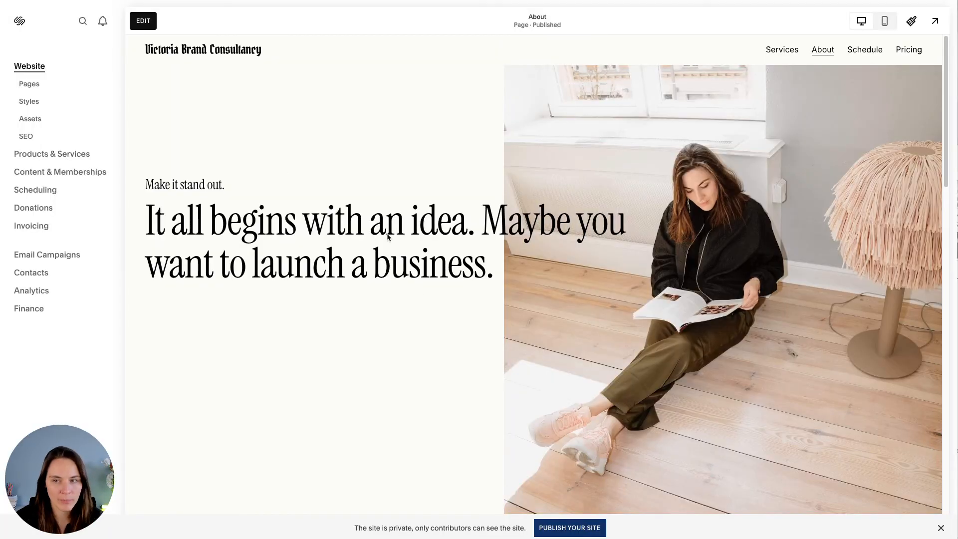
Open the About page for editing and add a form block below the paragraph in the second section.
{"action": "left_click", "coordinate": [26, 85]}
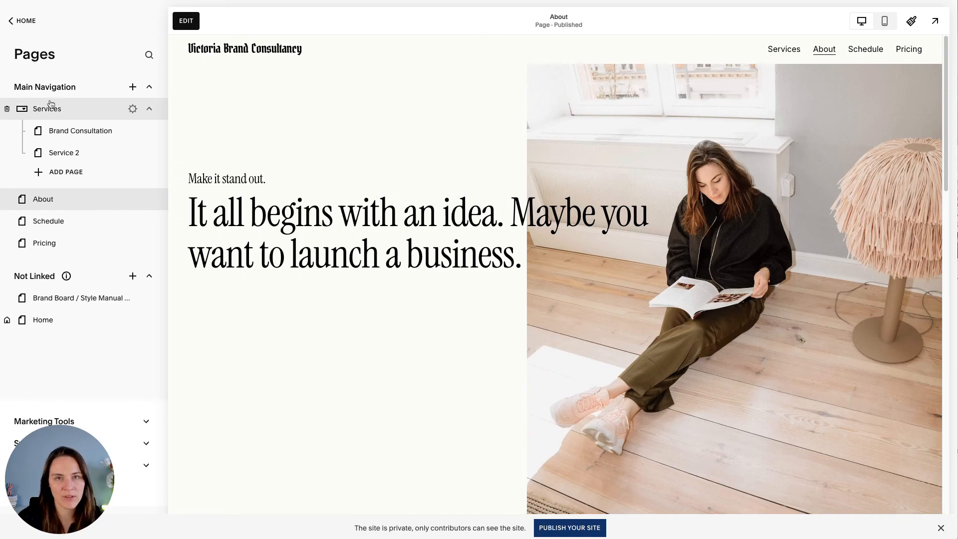
{"action": "mouse_move", "coordinate": [148, 151]}
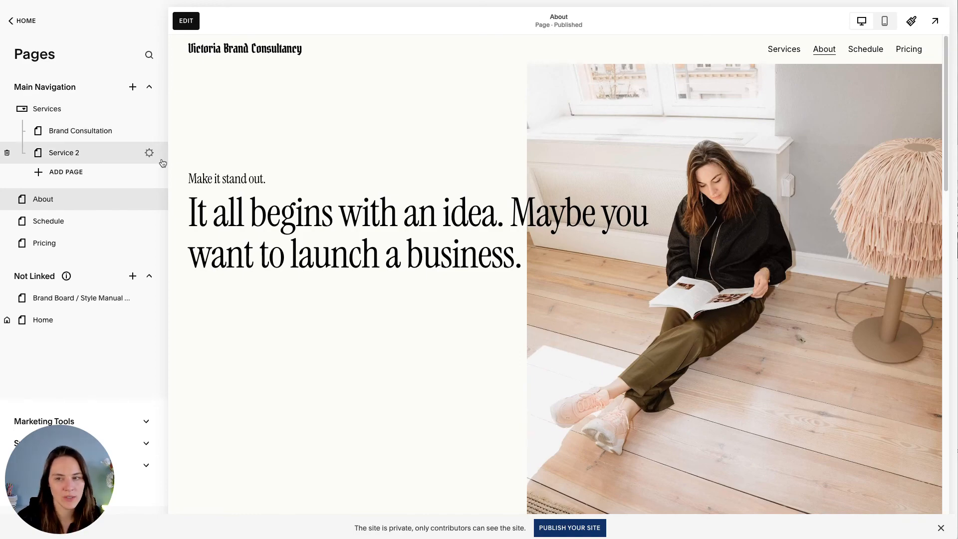
{"action": "left_click", "coordinate": [190, 23]}
{"action": "scroll", "coordinate": [563, 263], "scroll_direction": "down", "scroll_amount": 10}
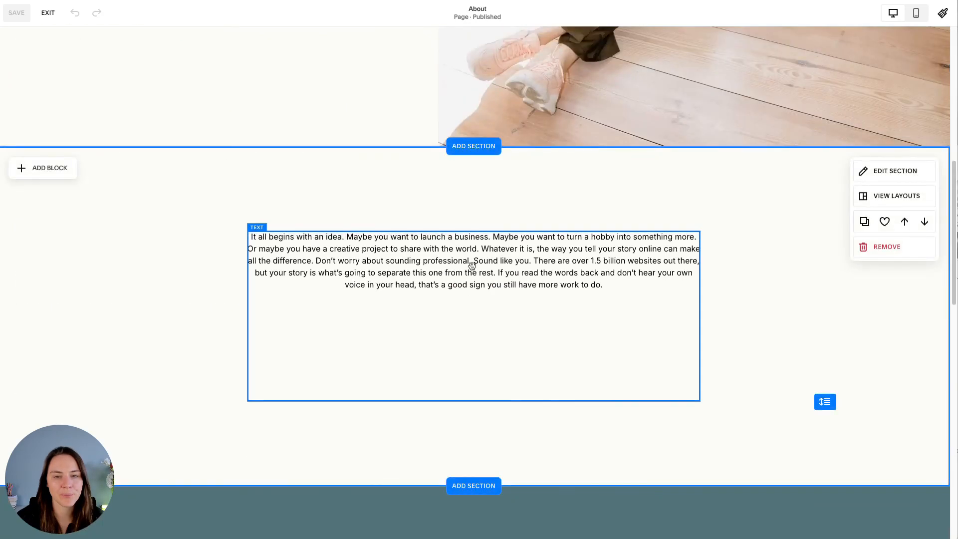
{"action": "left_click", "coordinate": [65, 174]}
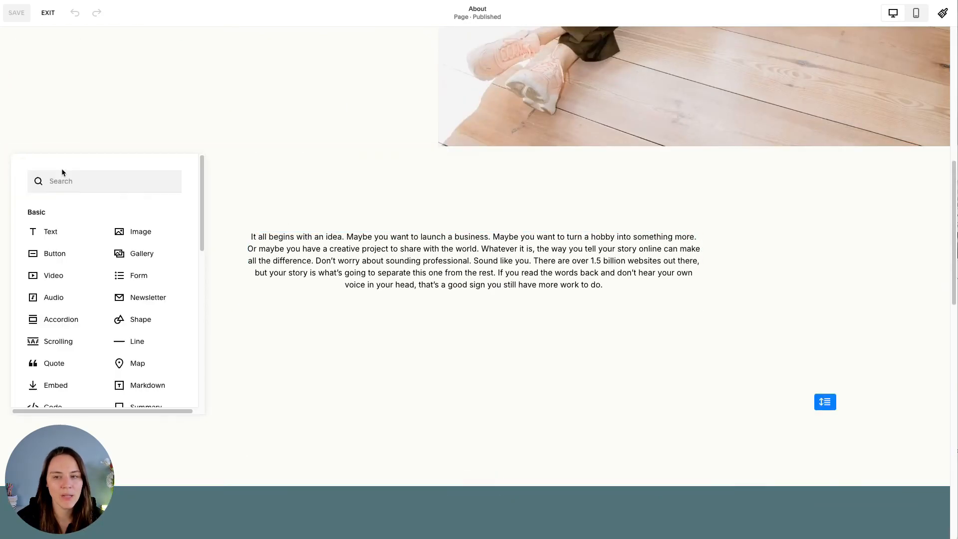
{"action": "left_click", "coordinate": [156, 273]}
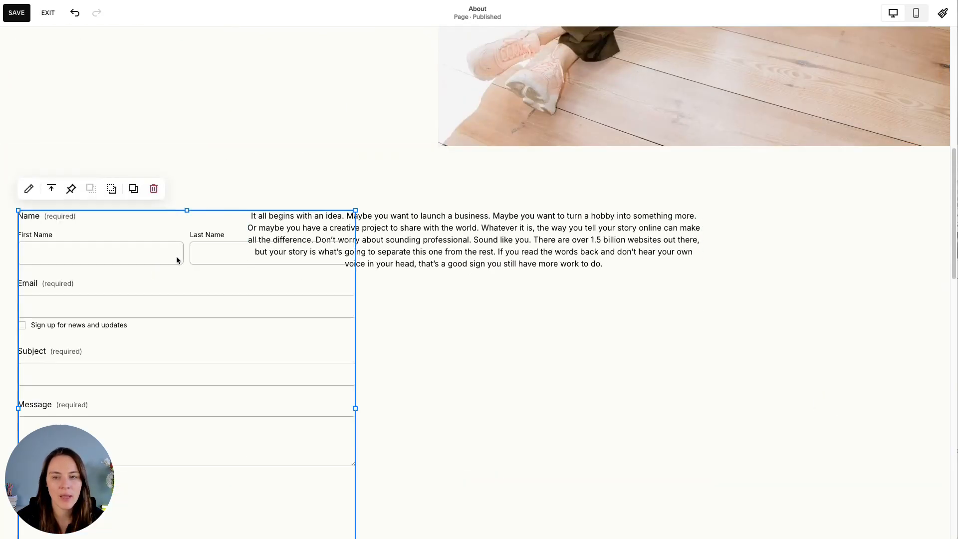
{"action": "left_click_drag", "start_coordinate": [175, 256], "coordinate": [519, 447]}
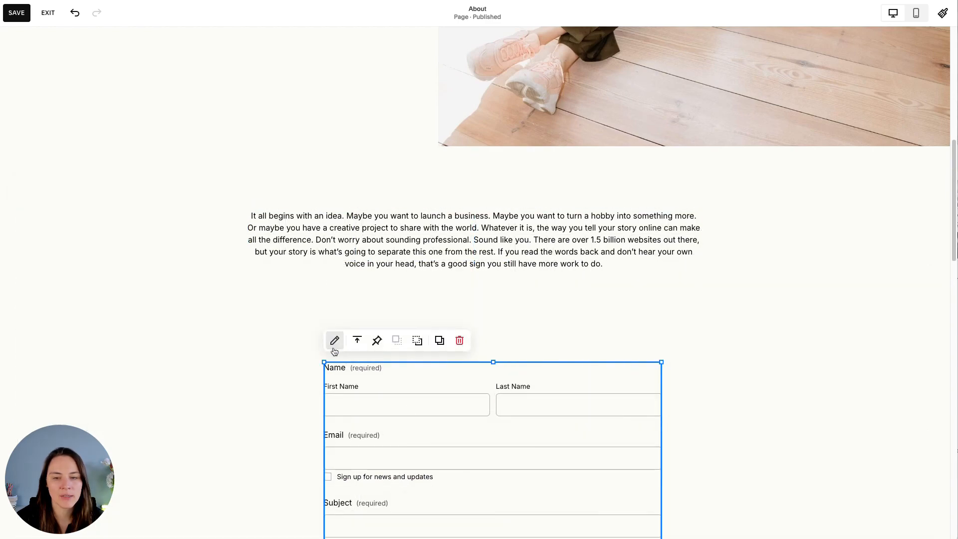
Check the form's content settings, then shorten the paragraph block above it and centre the form beneath the text.
{"action": "left_click", "coordinate": [334, 340]}
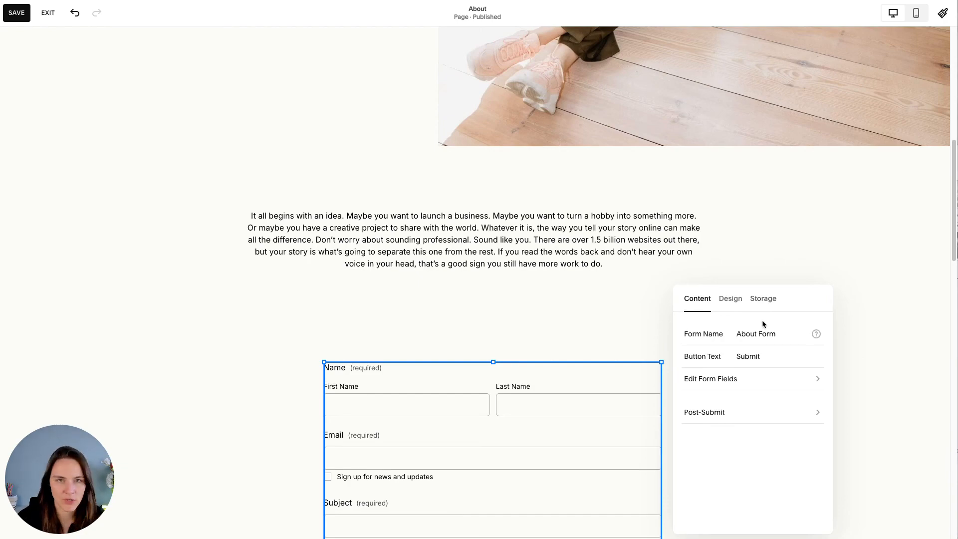
{"action": "left_click", "coordinate": [659, 306]}
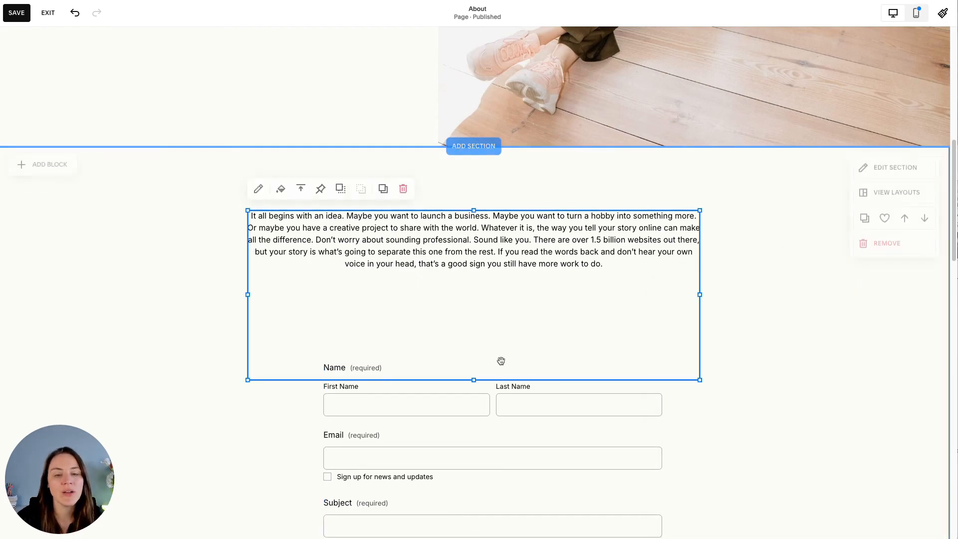
{"action": "left_click_drag", "start_coordinate": [474, 379], "coordinate": [484, 329]}
{"action": "left_click_drag", "start_coordinate": [551, 417], "coordinate": [522, 406]}
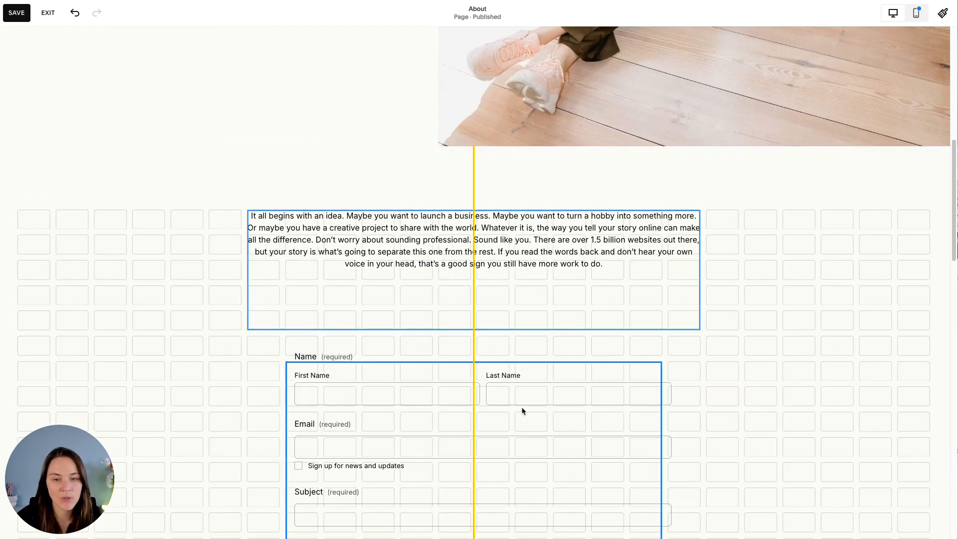
{"action": "left_click", "coordinate": [764, 375]}
{"action": "scroll", "coordinate": [708, 340], "scroll_direction": "down", "scroll_amount": 6}
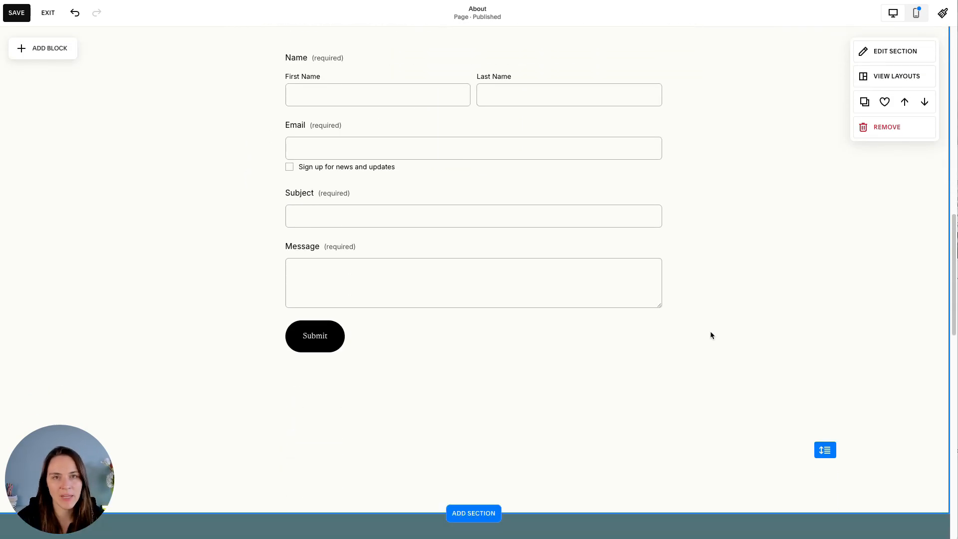
{"action": "scroll", "coordinate": [735, 332], "scroll_direction": "up", "scroll_amount": 5}
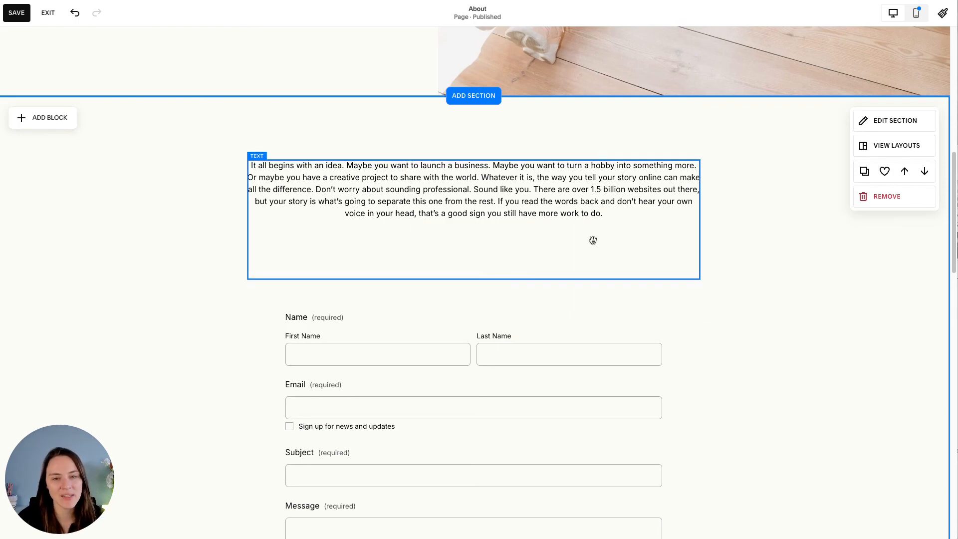
Link the words "Sound like you." in the paragraph to the About page (/about).
{"action": "left_click", "coordinate": [555, 202]}
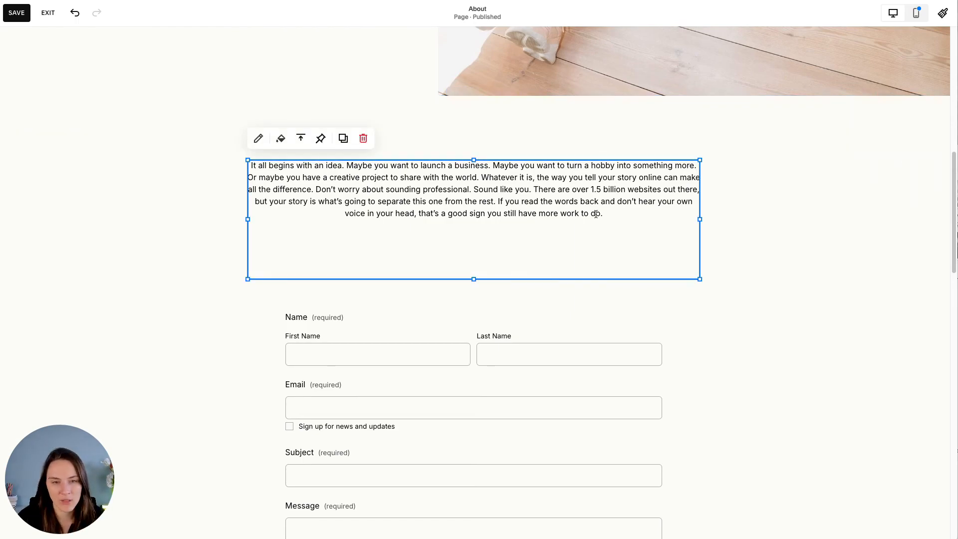
{"action": "left_click", "coordinate": [518, 198]}
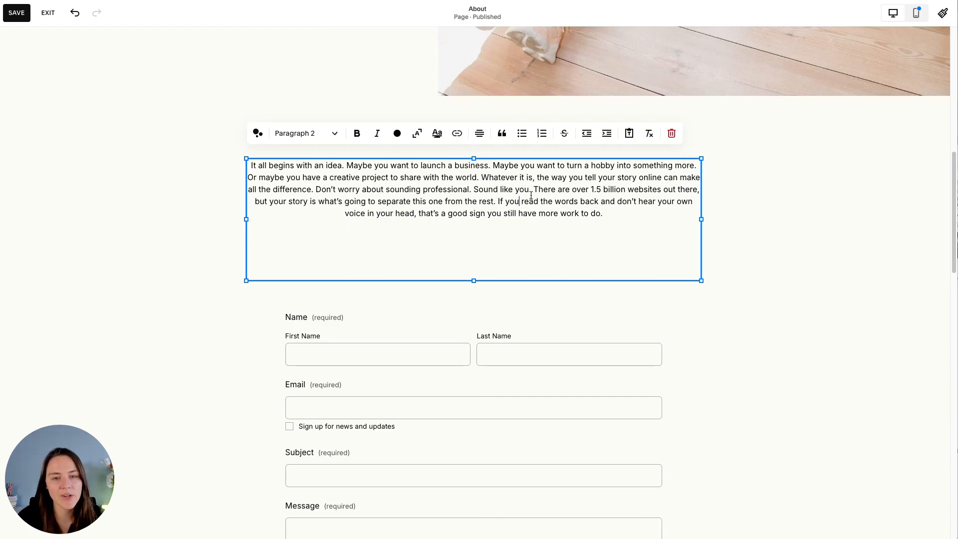
{"action": "left_click_drag", "start_coordinate": [532, 192], "coordinate": [475, 190]}
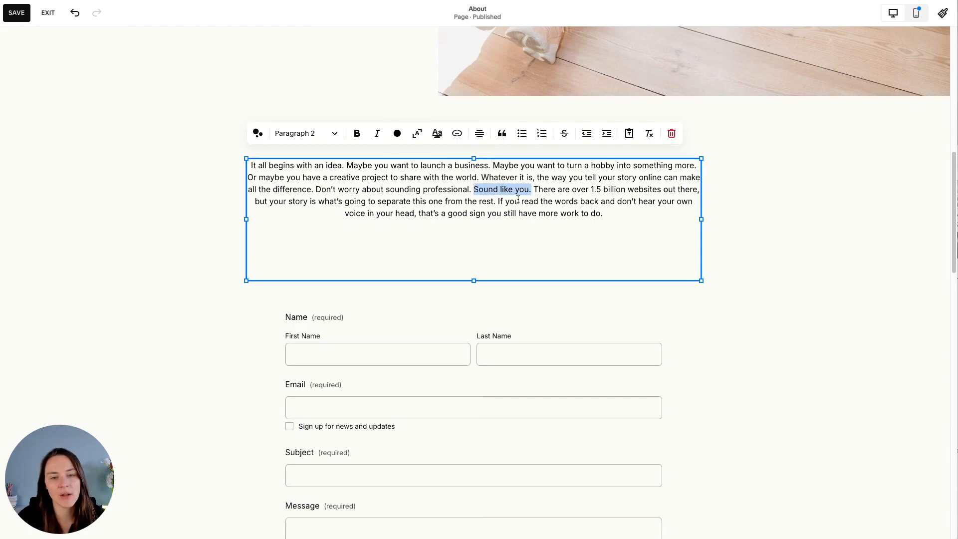
{"action": "left_click", "coordinate": [456, 140]}
{"action": "left_click", "coordinate": [444, 190]}
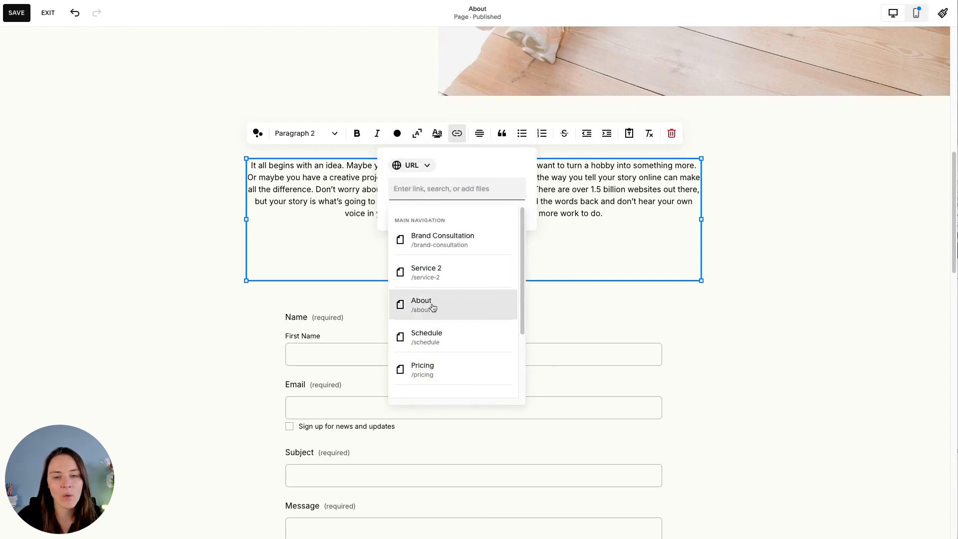
{"action": "left_click", "coordinate": [473, 317]}
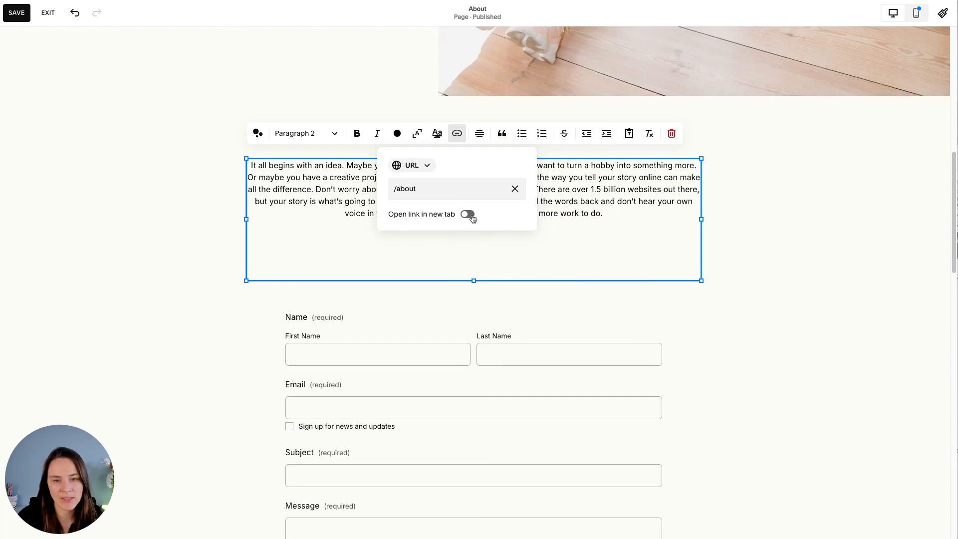
{"action": "left_click", "coordinate": [745, 217]}
{"action": "left_click", "coordinate": [741, 217]}
Open the site footer for editing and add a footer section with the site title and email layout above the existing one.
{"action": "scroll", "coordinate": [739, 279], "scroll_direction": "down", "scroll_amount": 5}
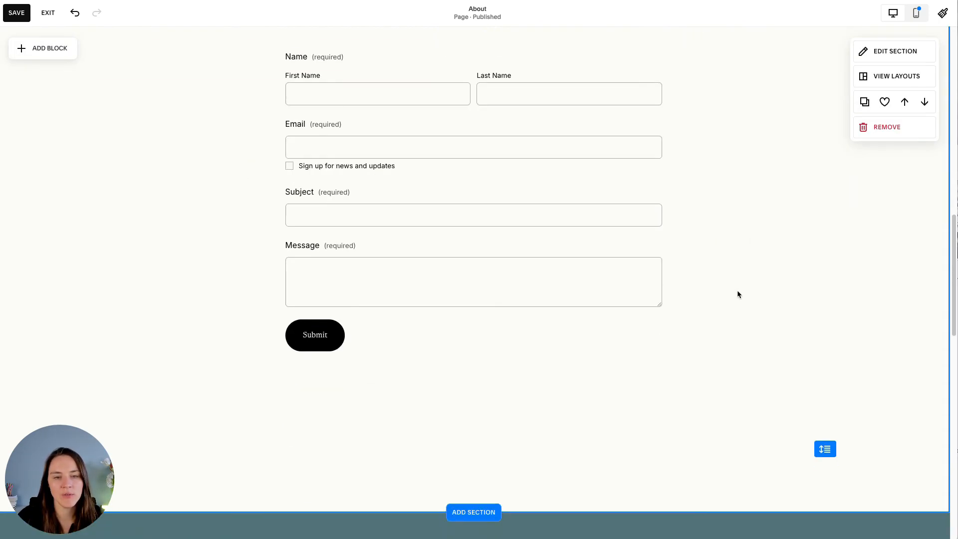
{"action": "scroll", "coordinate": [737, 294], "scroll_direction": "down", "scroll_amount": 10}
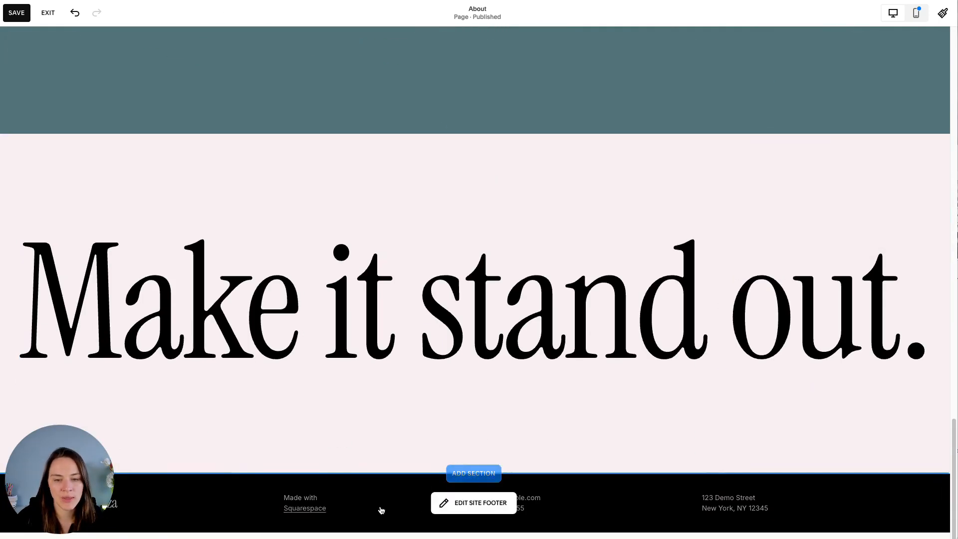
{"action": "left_click", "coordinate": [453, 504]}
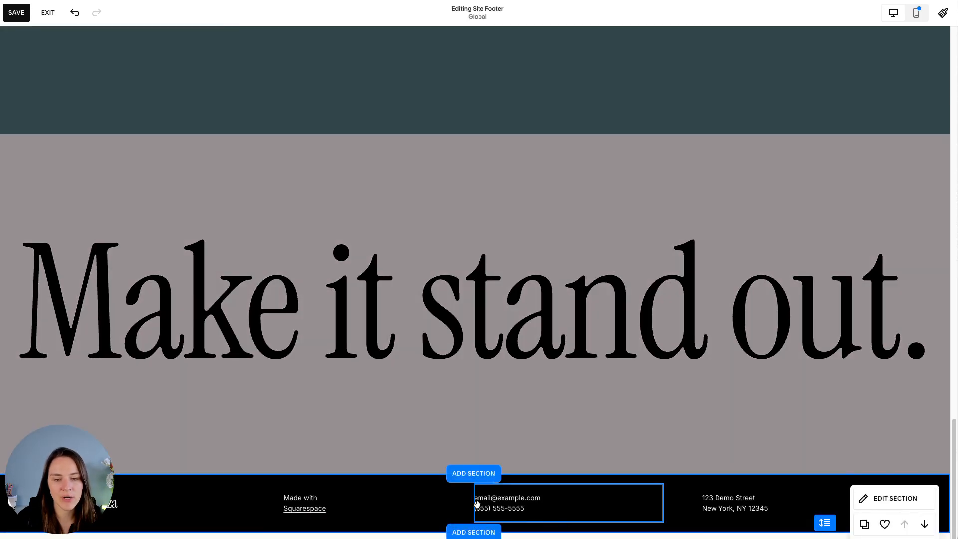
{"action": "left_click", "coordinate": [473, 474]}
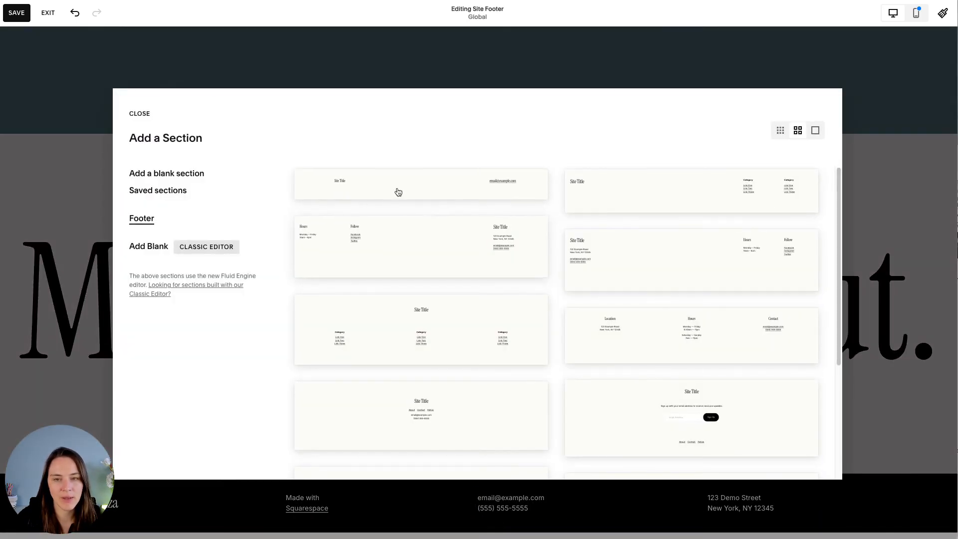
{"action": "left_click", "coordinate": [395, 190]}
{"action": "scroll", "coordinate": [582, 394], "scroll_direction": "down", "scroll_amount": 2}
Delete the email text block and the empty social links block from the new footer section, keeping the site title.
{"action": "left_click", "coordinate": [205, 400]}
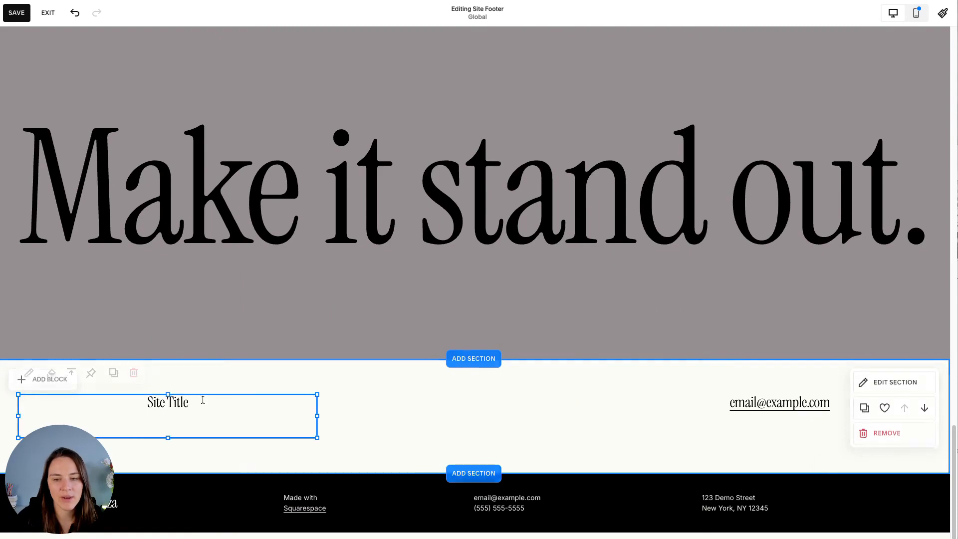
{"action": "left_click", "coordinate": [698, 402]}
{"action": "left_click", "coordinate": [746, 372]}
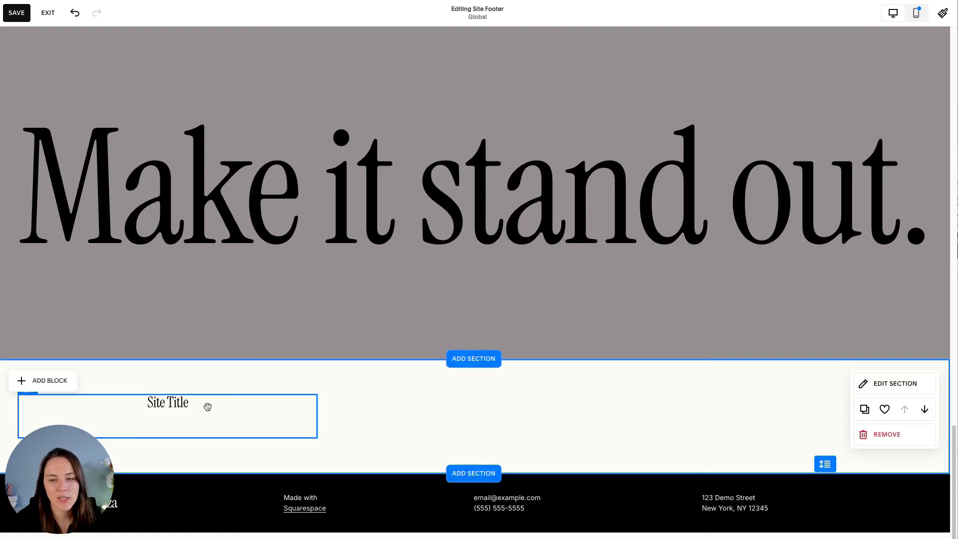
{"action": "left_click_drag", "start_coordinate": [206, 404], "coordinate": [536, 413]}
{"action": "double_click", "coordinate": [537, 413]}
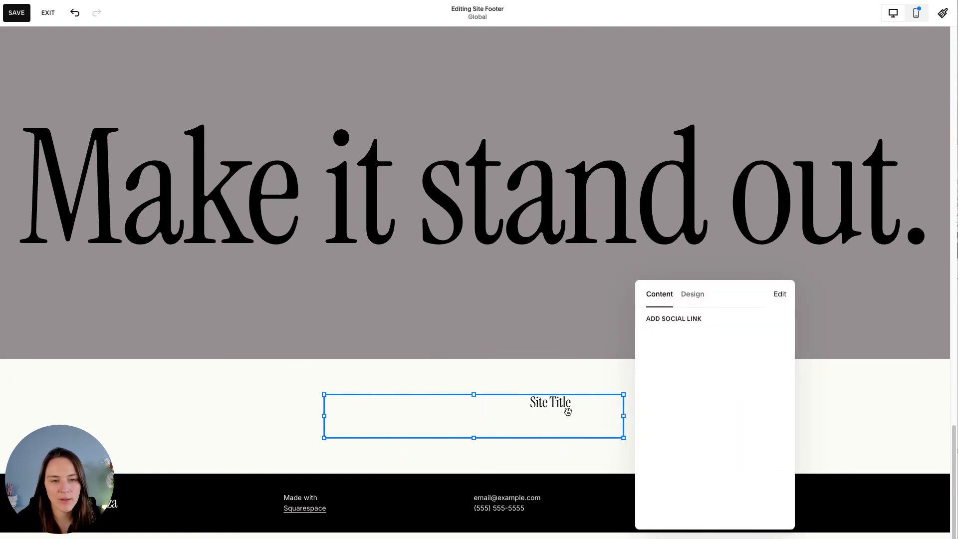
{"action": "left_click", "coordinate": [576, 462]}
{"action": "left_click_drag", "start_coordinate": [444, 427], "coordinate": [558, 423]}
{"action": "left_click_drag", "start_coordinate": [420, 417], "coordinate": [229, 419]}
{"action": "left_click", "coordinate": [612, 413]}
{"action": "left_click", "coordinate": [574, 373]}
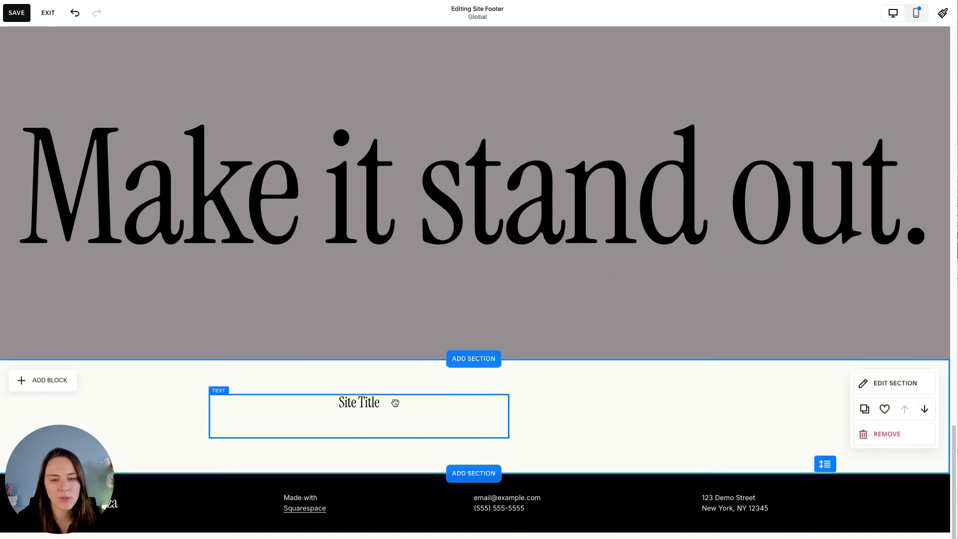
Centre the site title block in the new footer section and replace its text with "Victoria - Consultant for Brands".
{"action": "left_click_drag", "start_coordinate": [379, 405], "coordinate": [485, 407]}
{"action": "double_click", "coordinate": [484, 409]}
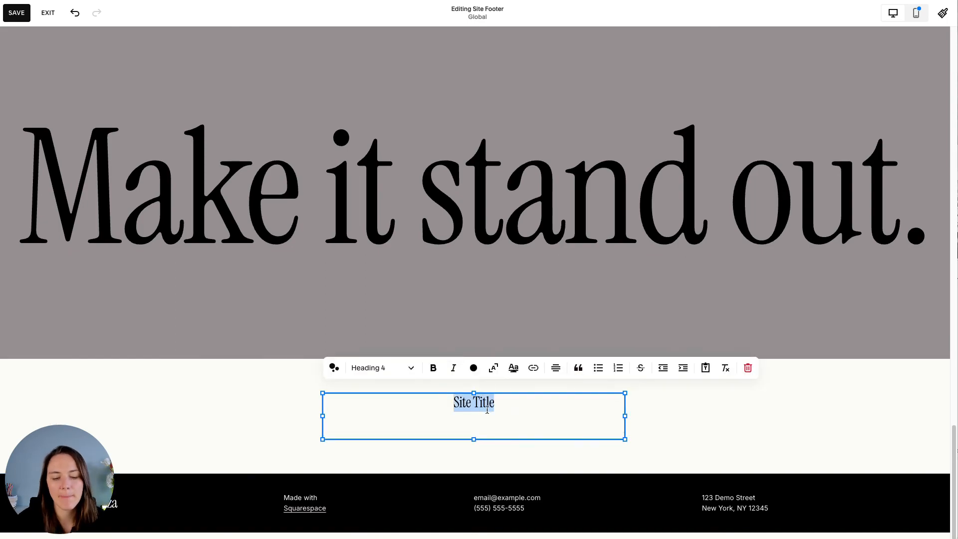
{"action": "key", "text": "BackSpace"}
{"action": "type", "text": "Victoria Brand C"}
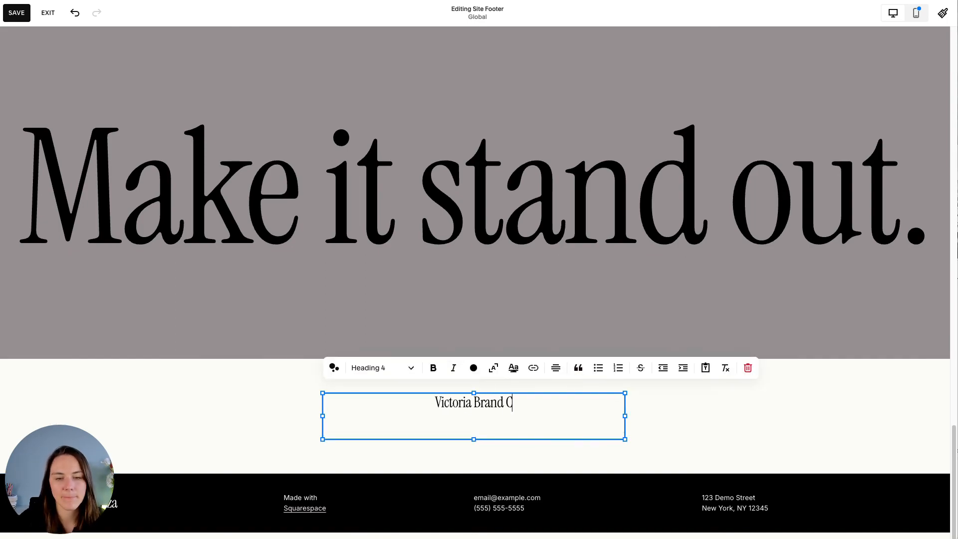
{"action": "type", "text": "o"}
{"action": "key", "text": "BackSpace"}
{"action": "key", "text": "BackSpace"}
{"action": "key", "text": "BackSpace"}
{"action": "key", "text": "BackSpace"}
{"action": "key", "text": "BackSpace"}
{"action": "key", "text": "BackSpace"}
{"action": "key", "text": "BackSpace"}
{"action": "key", "text": "BackSpace"}
{"action": "key", "text": "BackSpace"}
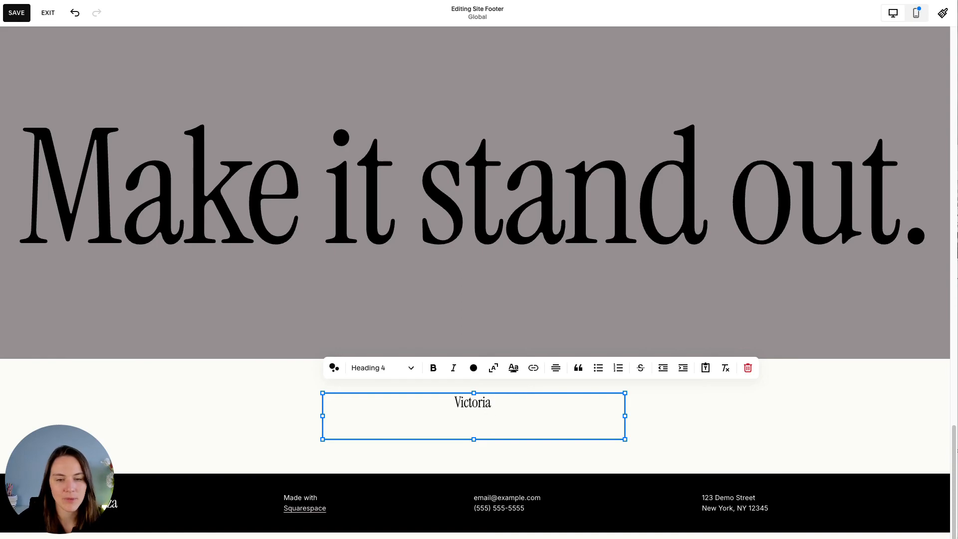
{"action": "type", "text": "- Consultant"}
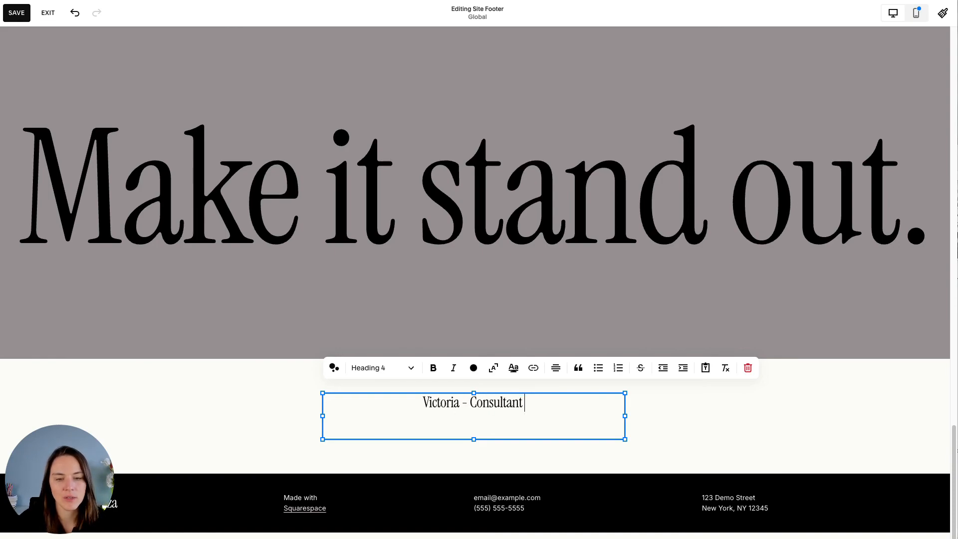
{"action": "type", "text": " for Brands"}
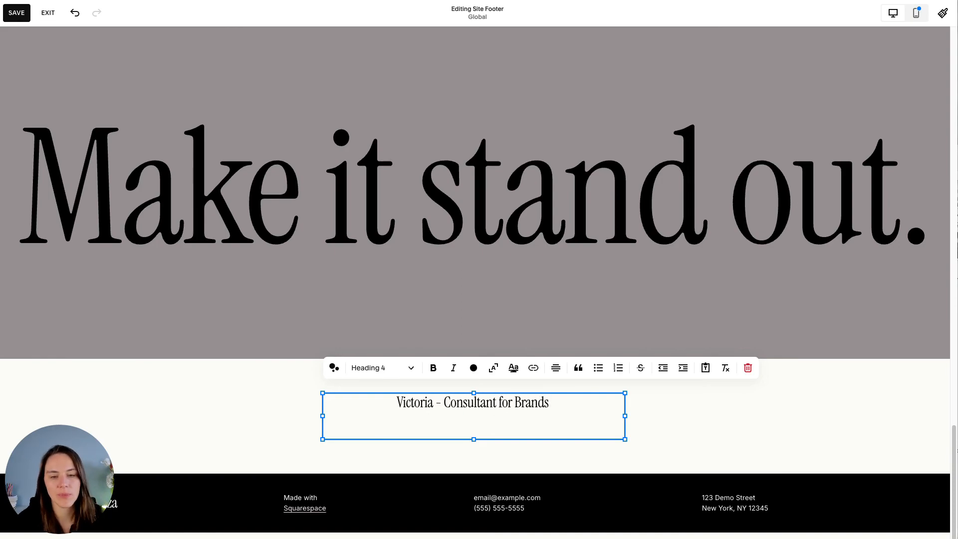
Set the footer title to scale to its block and stretch the block across the full width of the section.
{"action": "key", "text": "ctrl+a"}
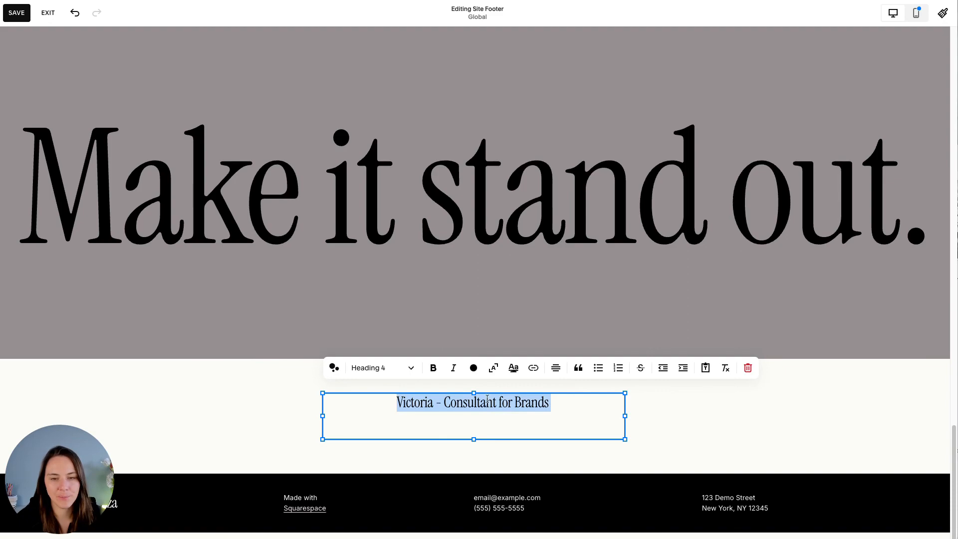
{"action": "left_click", "coordinate": [493, 369]}
{"action": "left_click_drag", "start_coordinate": [322, 416], "coordinate": [17, 429]}
{"action": "left_click_drag", "start_coordinate": [623, 428], "coordinate": [931, 441]}
{"action": "left_click", "coordinate": [934, 375]}
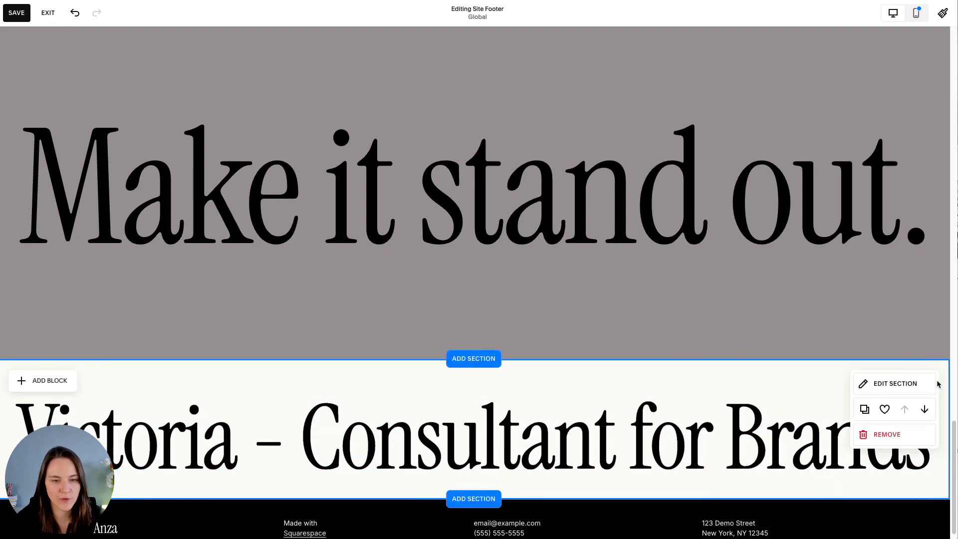
Save the footer changes, leave the editor and preview the About page in full view down to its footer.
{"action": "scroll", "coordinate": [937, 382], "scroll_direction": "down", "scroll_amount": 1}
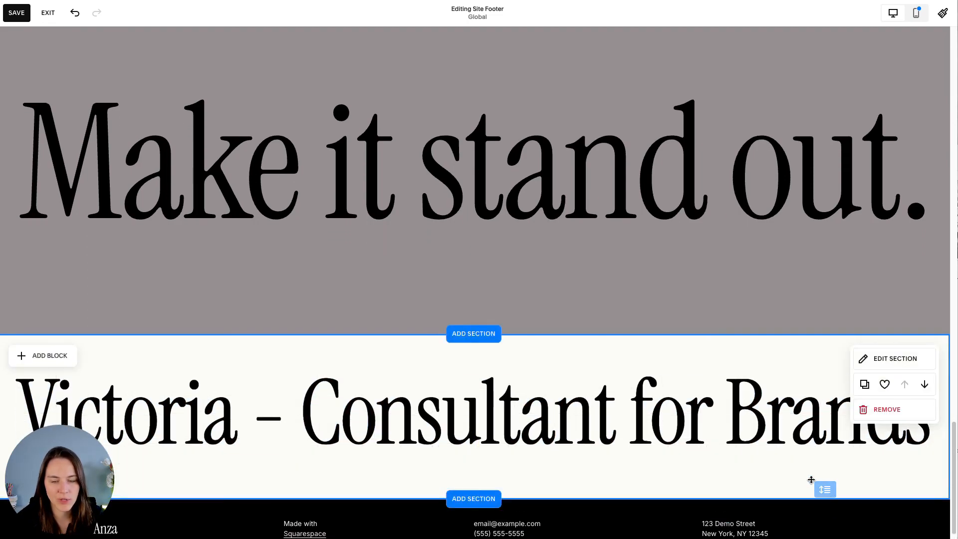
{"action": "scroll", "coordinate": [563, 330], "scroll_direction": "down", "scroll_amount": 1}
{"action": "scroll", "coordinate": [476, 269], "scroll_direction": "up", "scroll_amount": 5}
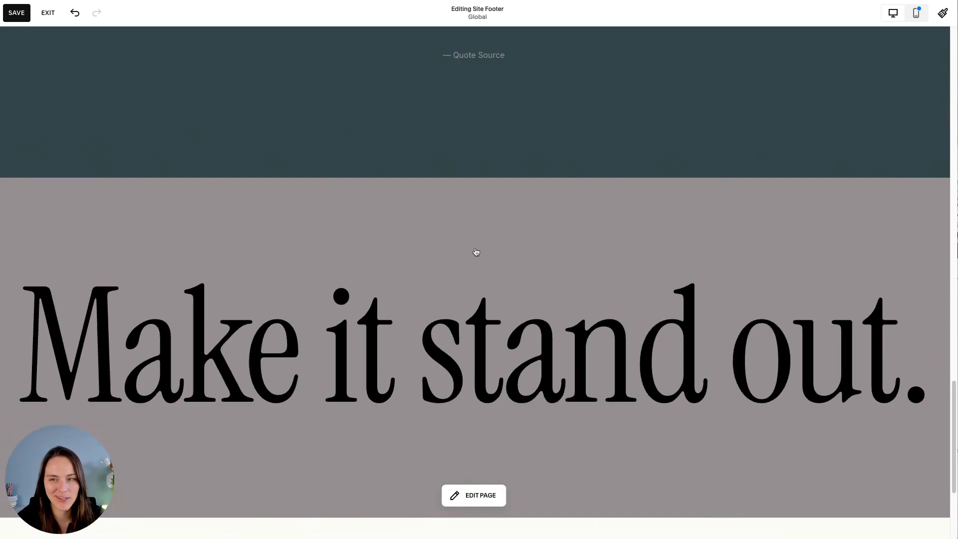
{"action": "left_click", "coordinate": [20, 13]}
{"action": "left_click", "coordinate": [48, 13]}
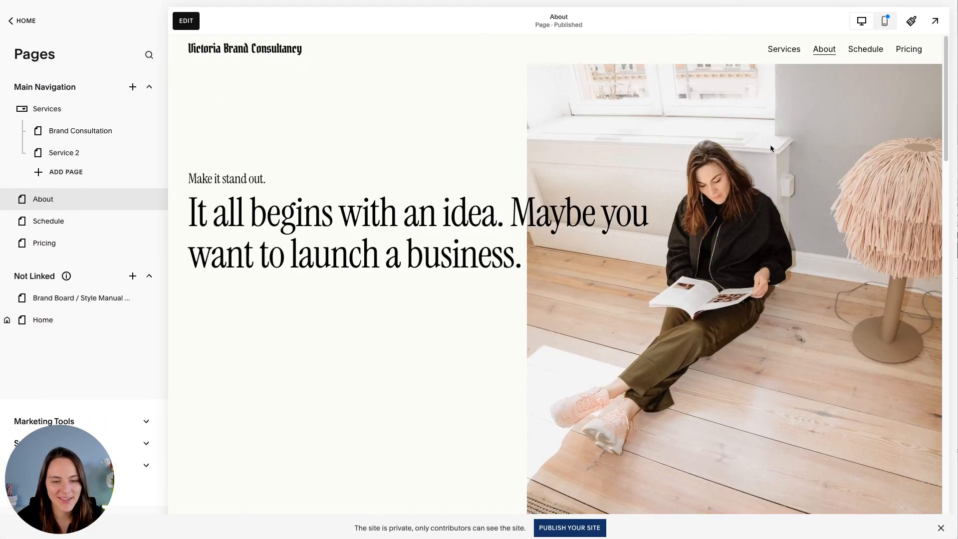
{"action": "left_click", "coordinate": [935, 21]}
{"action": "scroll", "coordinate": [771, 170], "scroll_direction": "down", "scroll_amount": 10}
{"action": "scroll", "coordinate": [784, 180], "scroll_direction": "down", "scroll_amount": 5}
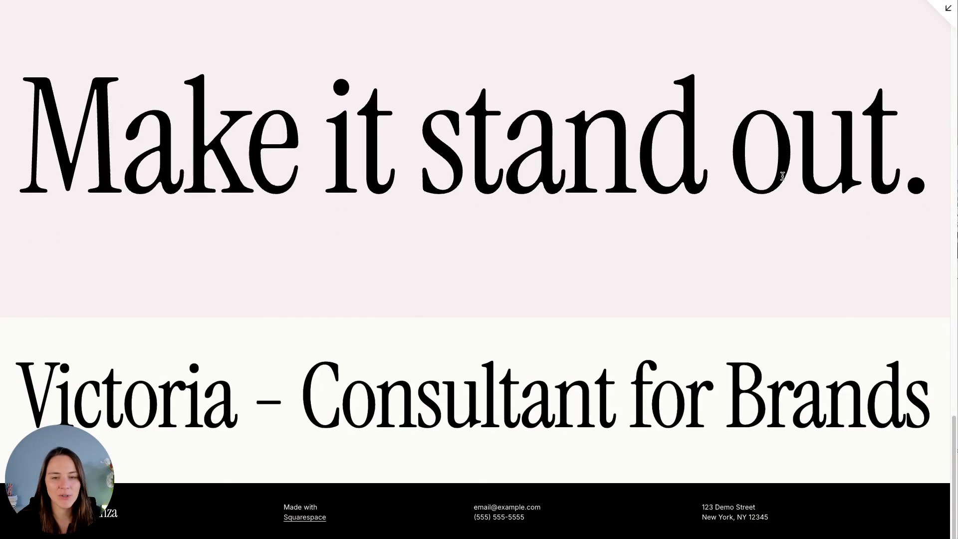
{"action": "left_click", "coordinate": [948, 8]}
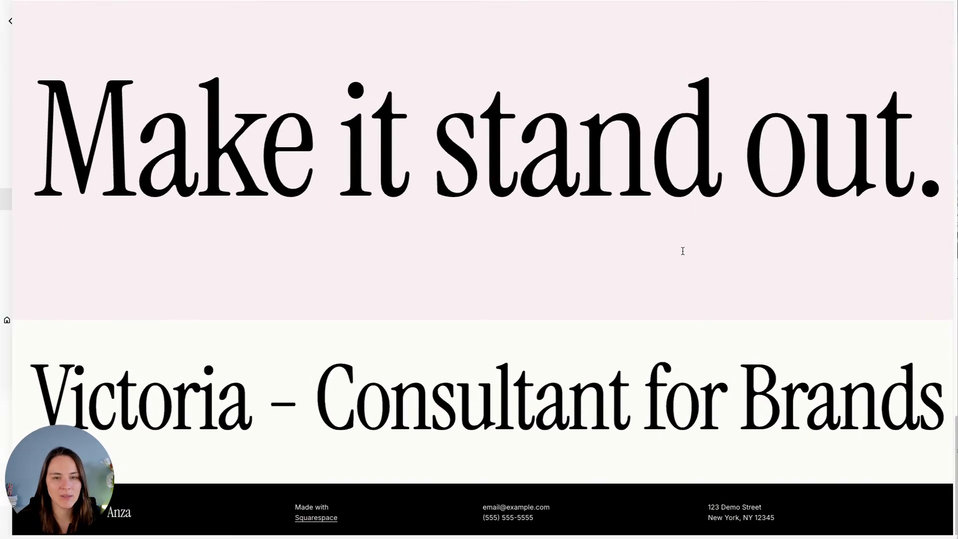
Remove the "Make it stand out." section above the footer from the About page, then save and exit editing.
{"action": "left_click", "coordinate": [186, 21]}
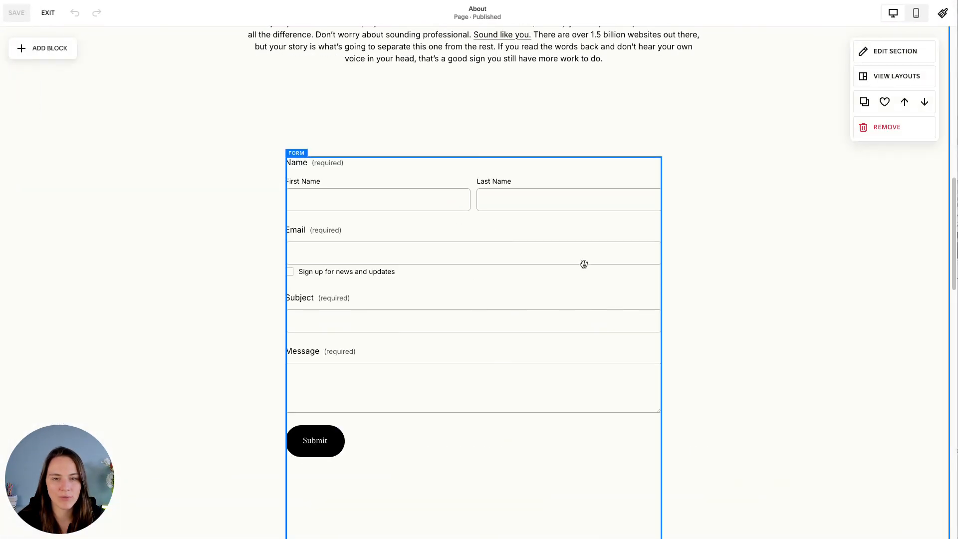
{"action": "scroll", "coordinate": [583, 265], "scroll_direction": "down", "scroll_amount": 15}
{"action": "scroll", "coordinate": [815, 188], "scroll_direction": "up", "scroll_amount": 2}
{"action": "left_click", "coordinate": [898, 219]}
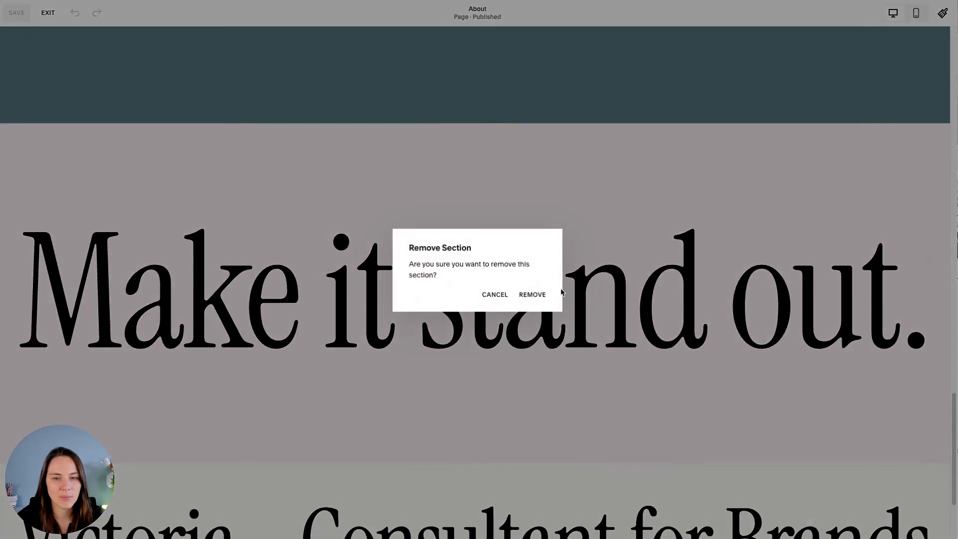
{"action": "left_click", "coordinate": [531, 298]}
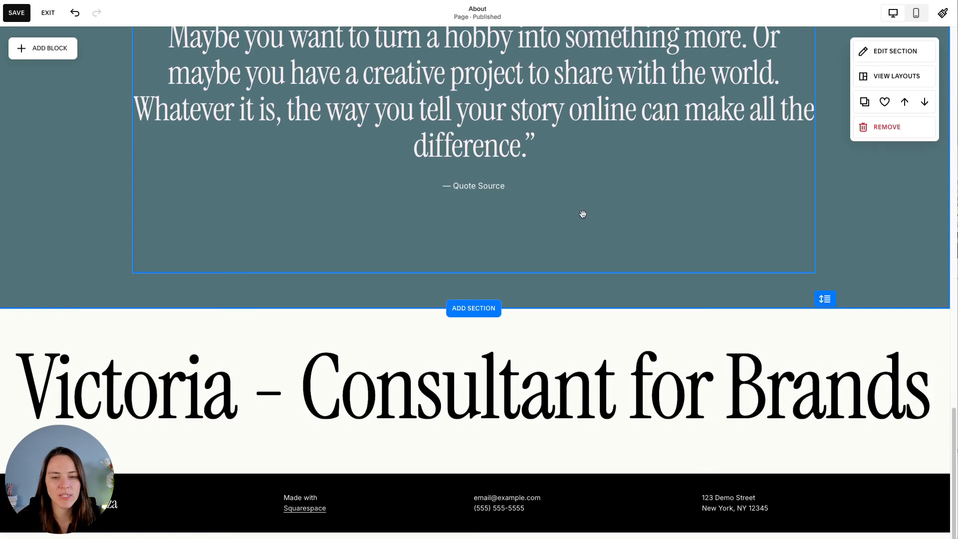
{"action": "left_click", "coordinate": [16, 12]}
{"action": "left_click", "coordinate": [46, 13]}
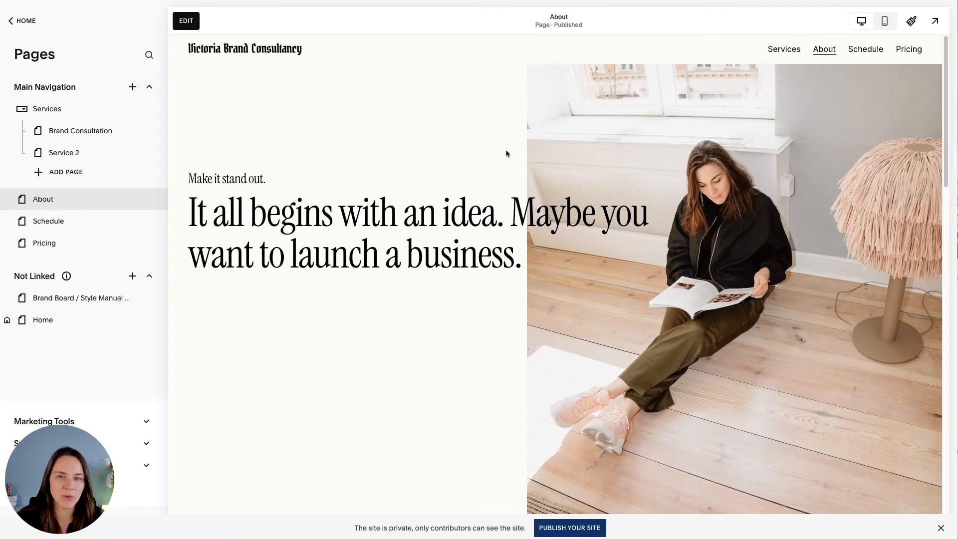
Check the About page in the mobile view, including its navigation menu and the footer.
{"action": "scroll", "coordinate": [505, 149], "scroll_direction": "down", "scroll_amount": 15}
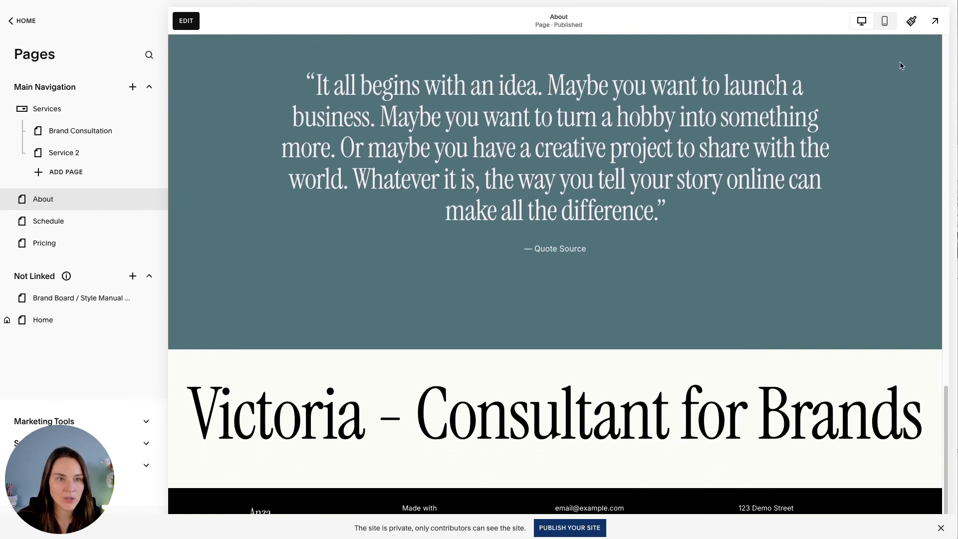
{"action": "left_click", "coordinate": [884, 21]}
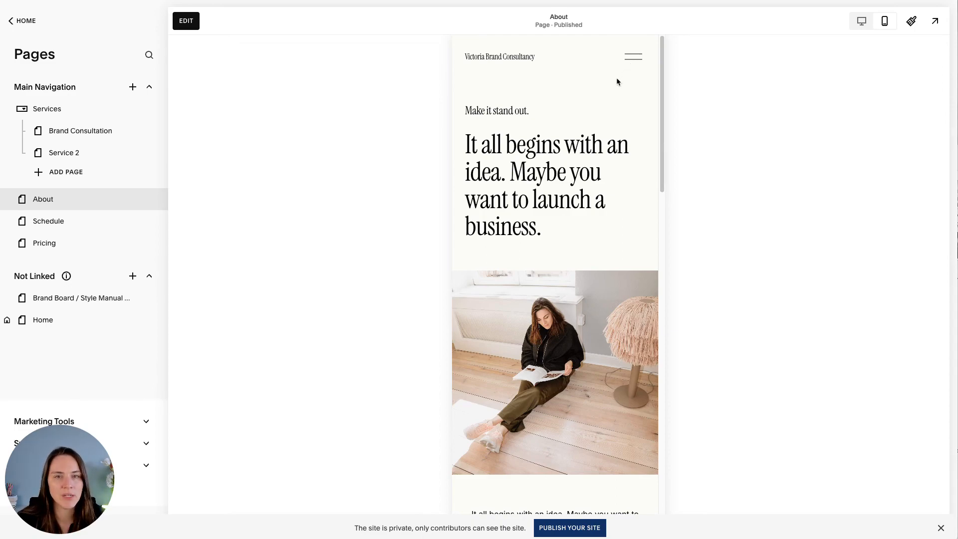
{"action": "left_click", "coordinate": [636, 59]}
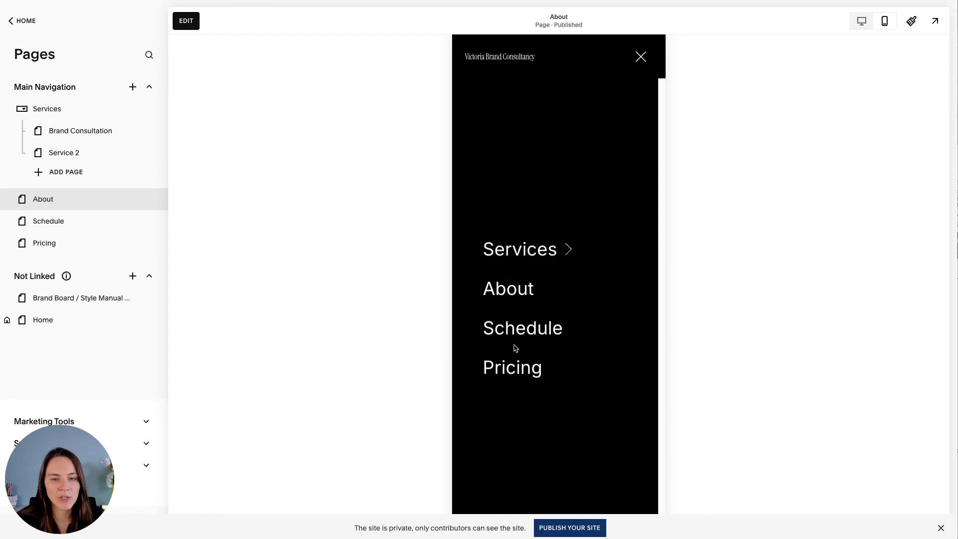
{"action": "left_click", "coordinate": [639, 57]}
{"action": "scroll", "coordinate": [609, 206], "scroll_direction": "down", "scroll_amount": 3}
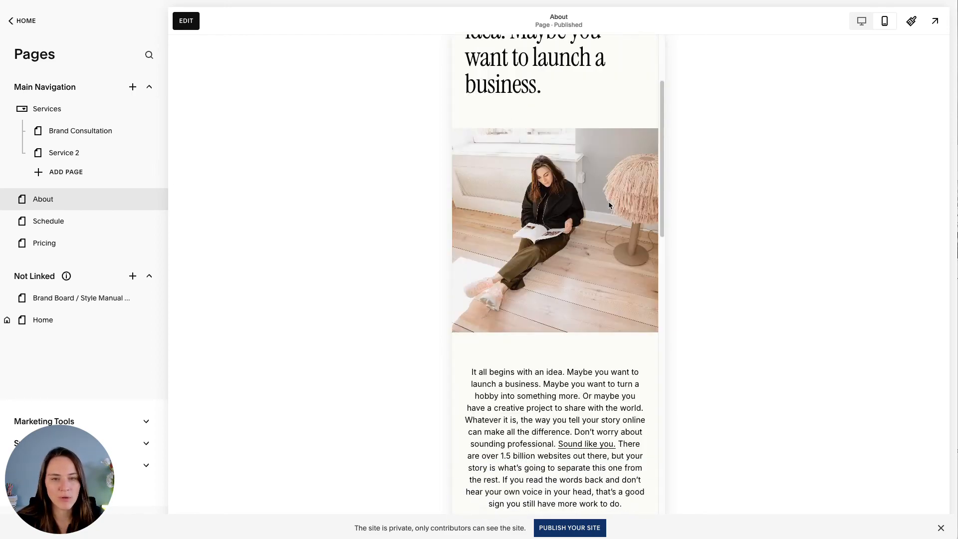
{"action": "scroll", "coordinate": [609, 206], "scroll_direction": "down", "scroll_amount": 20}
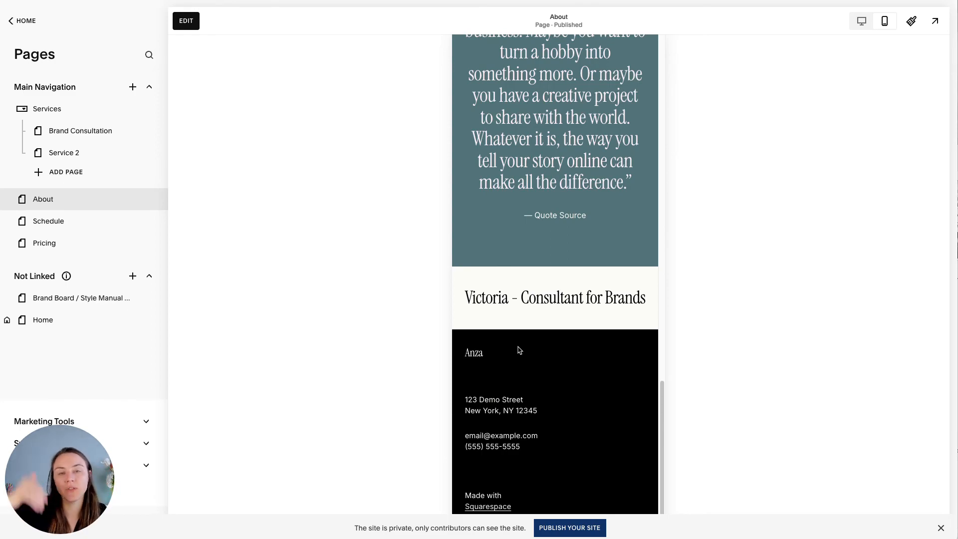
Reopen the site footer in desktop view and add a site title and email section below the "Victoria - Consultant for Brands" title.
{"action": "left_click", "coordinate": [185, 21]}
{"action": "left_click", "coordinate": [893, 13]}
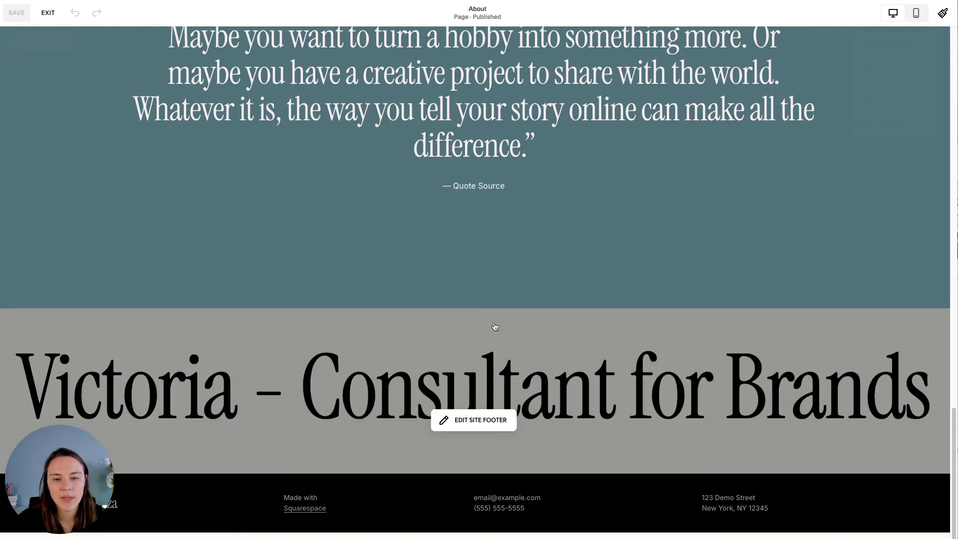
{"action": "left_click", "coordinate": [480, 420]}
{"action": "left_click", "coordinate": [494, 473]}
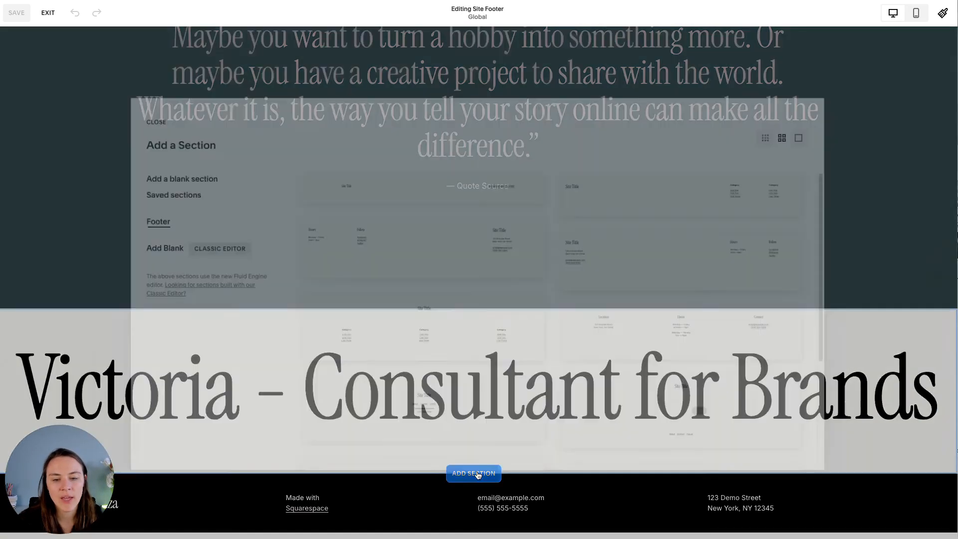
{"action": "left_click", "coordinate": [444, 192]}
{"action": "scroll", "coordinate": [594, 370], "scroll_direction": "down", "scroll_amount": 2}
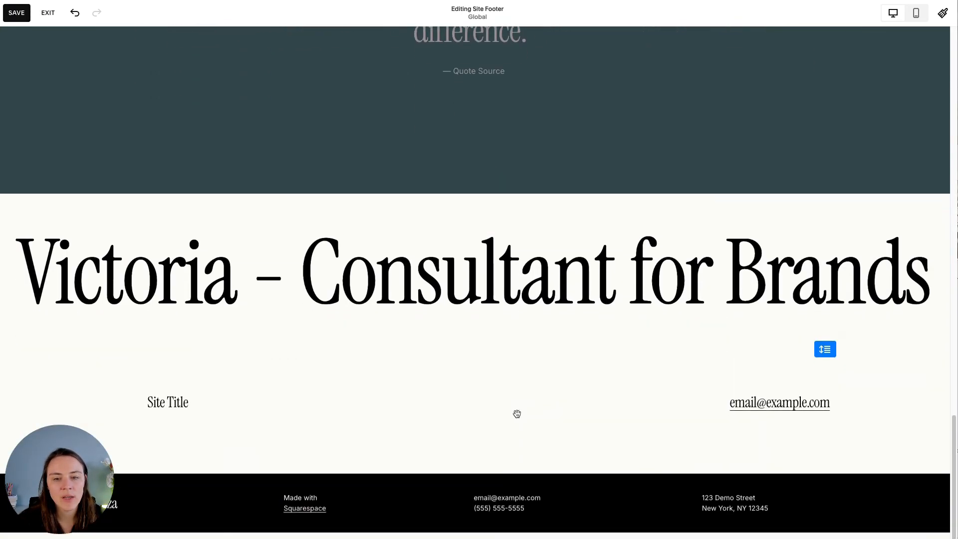
Replace the new section's site title with the heading "Services" above the lines "Service 1" and "Service 2", all centre-aligned.
{"action": "left_click", "coordinate": [190, 408]}
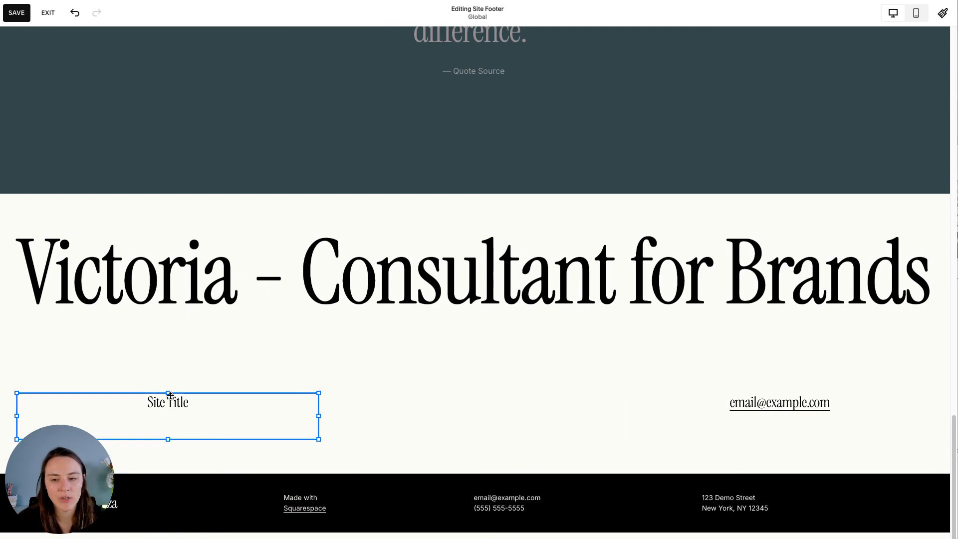
{"action": "triple_click", "coordinate": [187, 409]}
{"action": "type", "text": "Services"}
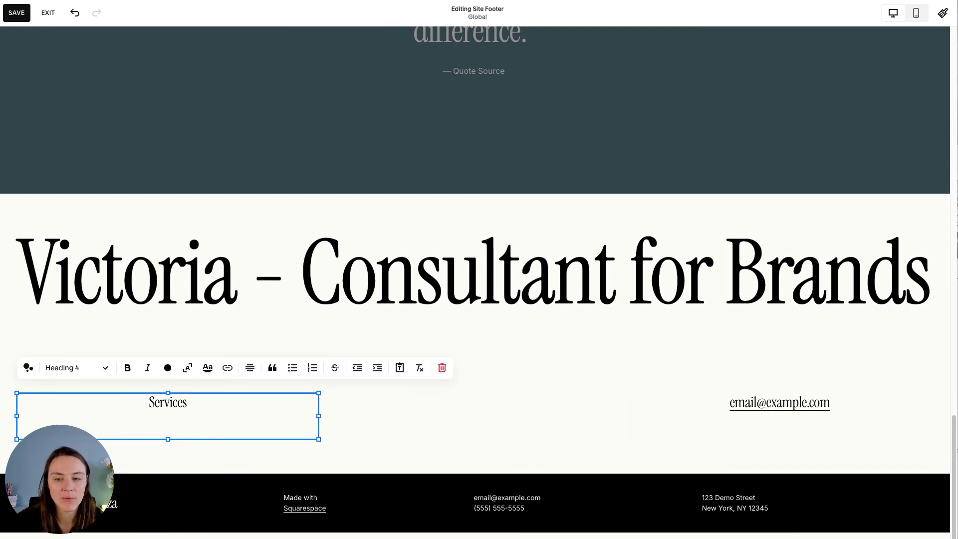
{"action": "key", "text": "Return"}
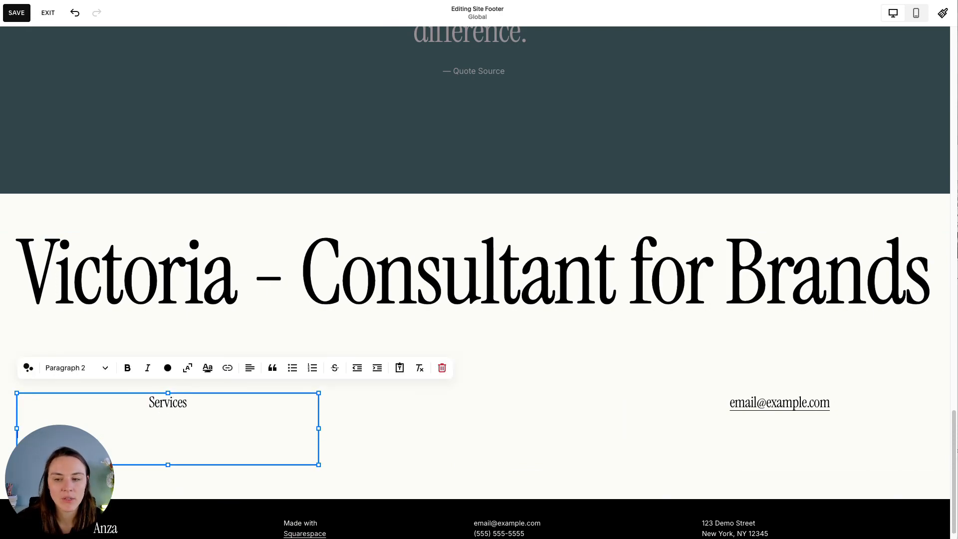
{"action": "type", "text": "Ser"}
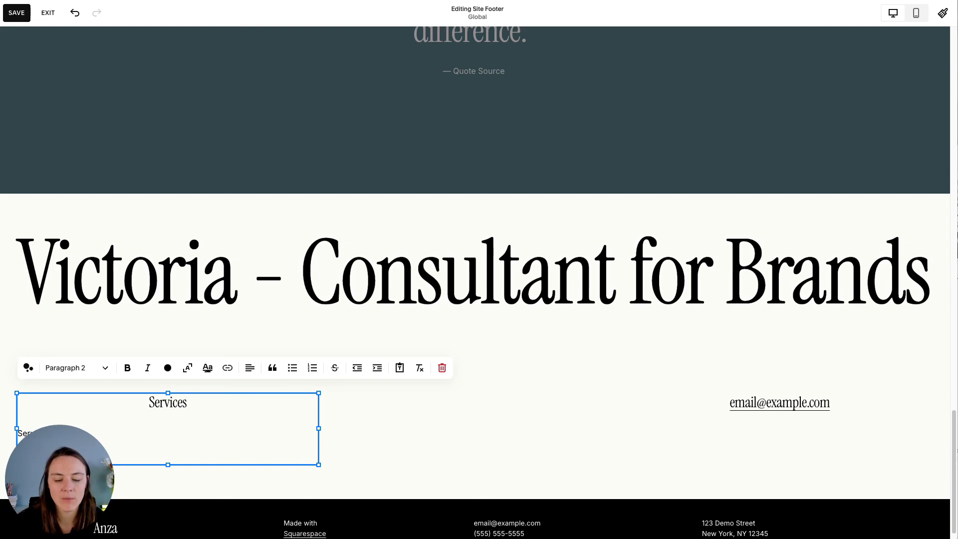
{"action": "left_click", "coordinate": [216, 397]}
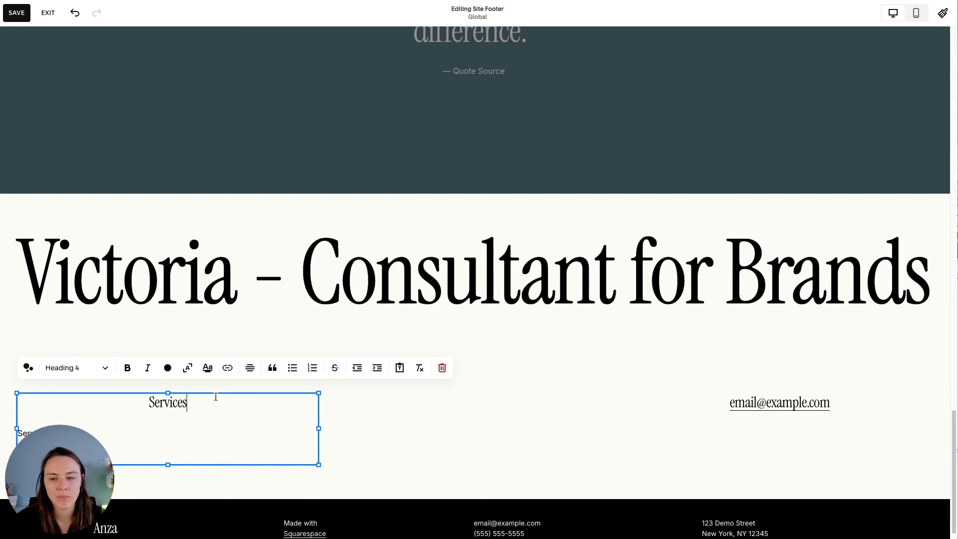
{"action": "key", "text": "ctrl+a"}
{"action": "left_click", "coordinate": [250, 368]}
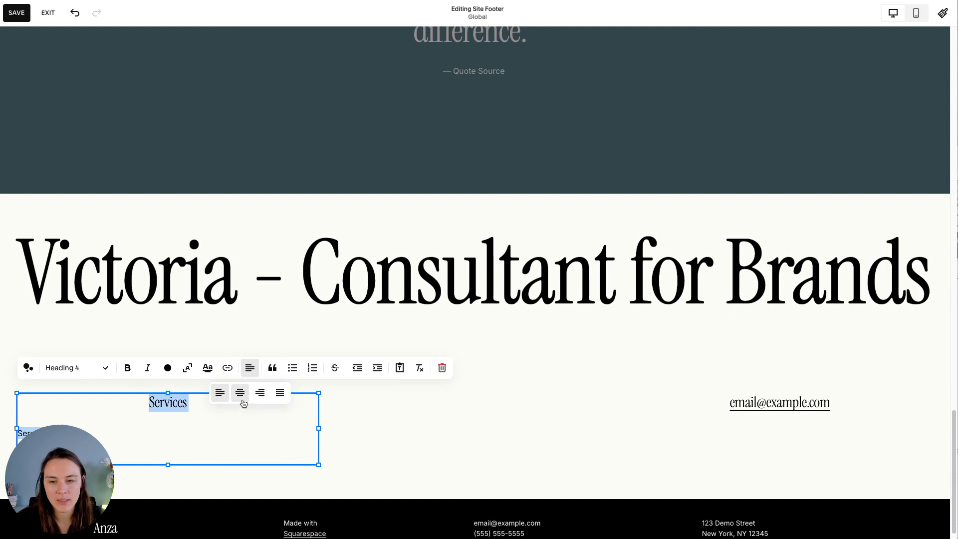
{"action": "left_click", "coordinate": [240, 392]}
Narrow the Services text block, move it up in the section and duplicate it into the middle column.
{"action": "left_click", "coordinate": [391, 450]}
{"action": "left_click_drag", "start_coordinate": [252, 448], "coordinate": [444, 378]}
{"action": "left_click", "coordinate": [327, 406]}
{"action": "left_click", "coordinate": [242, 407]}
{"action": "left_click", "coordinate": [190, 348]}
Change the duplicated block's heading to "About" and delete the empty block overlapping it.
{"action": "double_click", "coordinate": [503, 400]}
{"action": "type", "text": "About"}
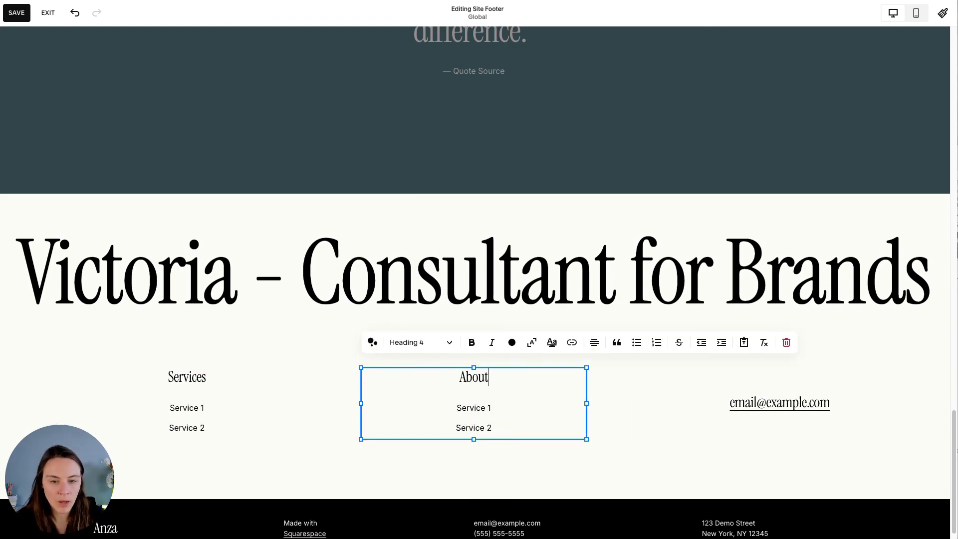
{"action": "key", "text": "Escape"}
{"action": "left_click", "coordinate": [504, 406]}
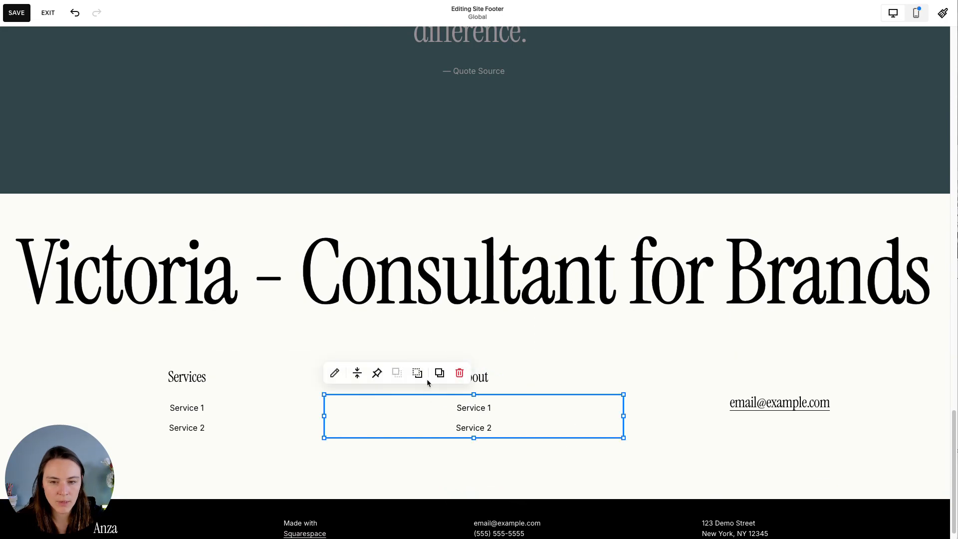
{"action": "left_click", "coordinate": [459, 375]}
Replace the two lines under the About heading with "About Victoria" and "FAQ".
{"action": "left_click", "coordinate": [536, 421]}
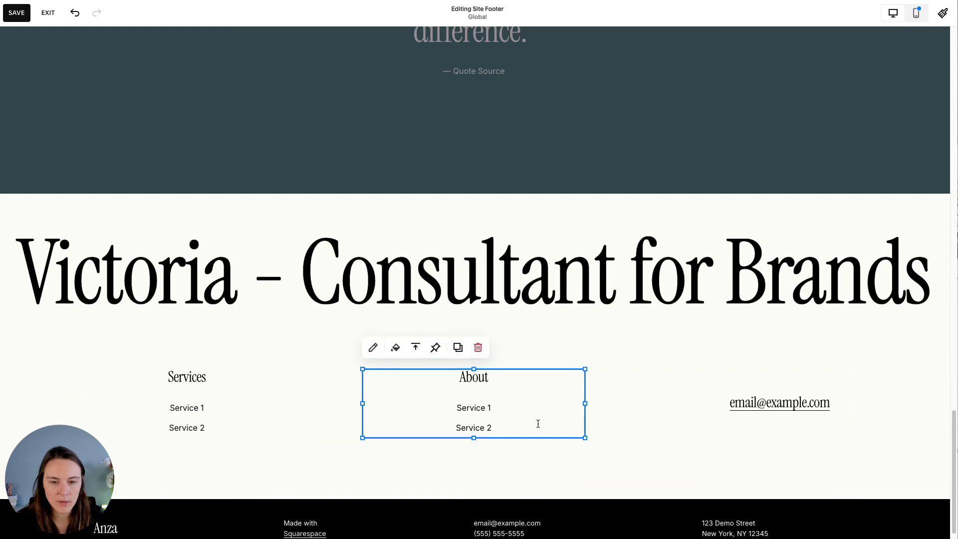
{"action": "left_click", "coordinate": [521, 426]}
{"action": "left_click_drag", "start_coordinate": [492, 408], "coordinate": [456, 407]}
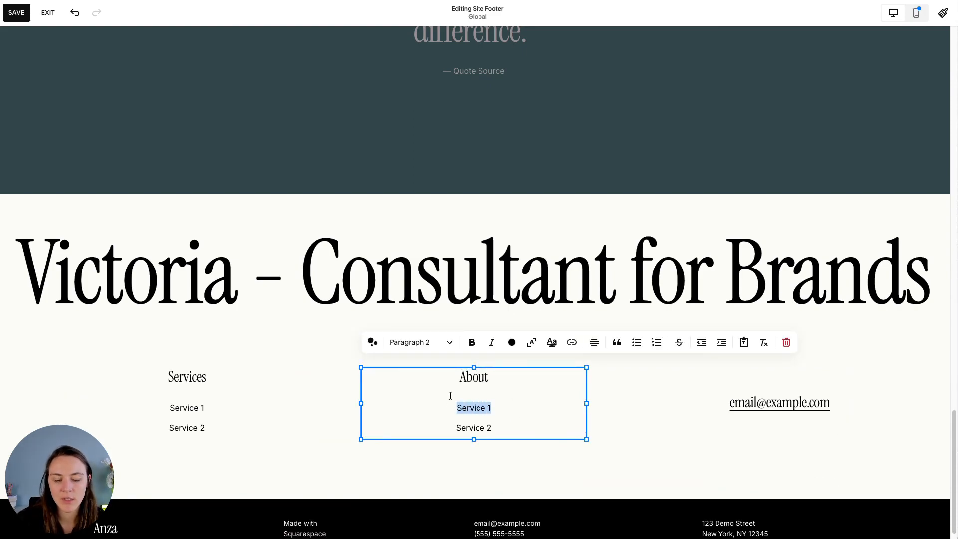
{"action": "type", "text": "About Victoria"}
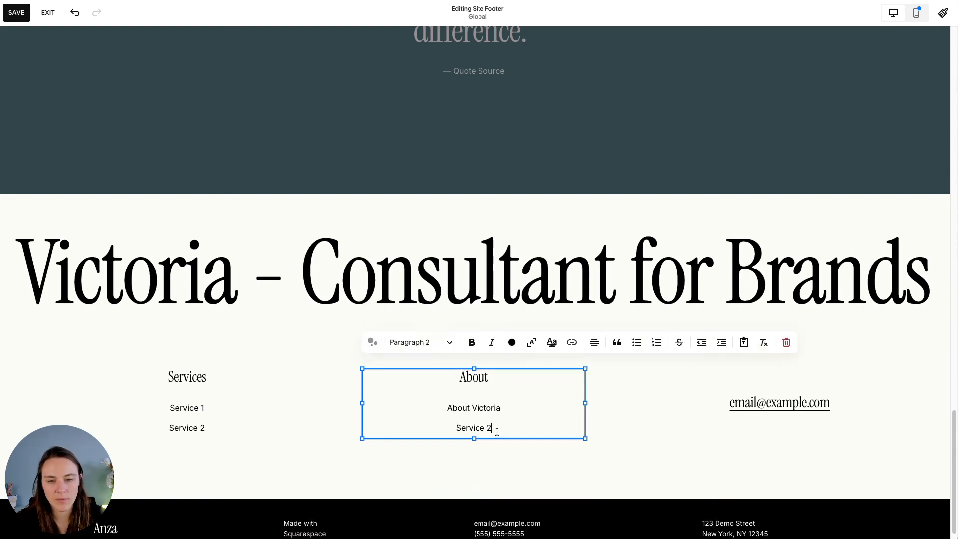
{"action": "left_click_drag", "start_coordinate": [492, 427], "coordinate": [449, 429]}
{"action": "type", "text": "FAQ"}
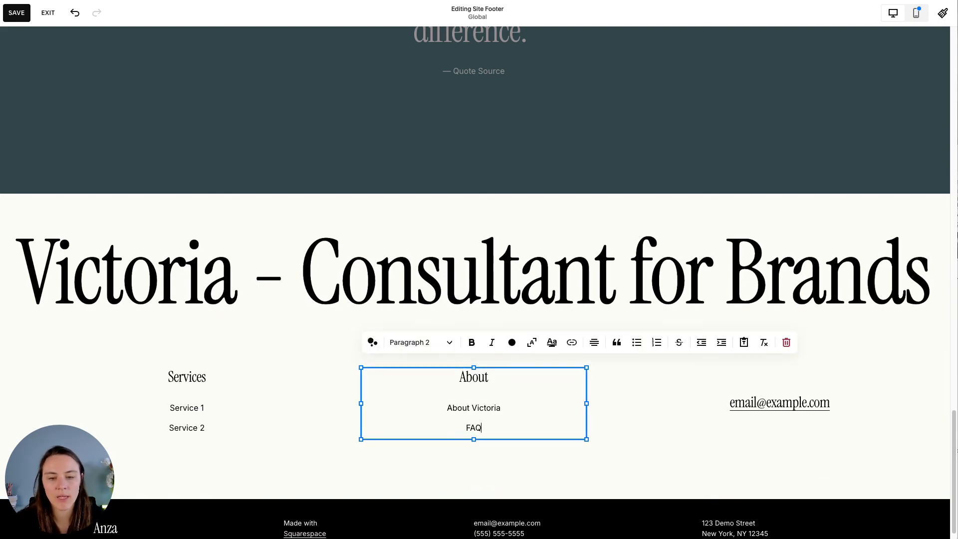
Switch the footer editor to the mobile view and examine how the new Services, About and email blocks stack.
{"action": "left_click", "coordinate": [848, 407]}
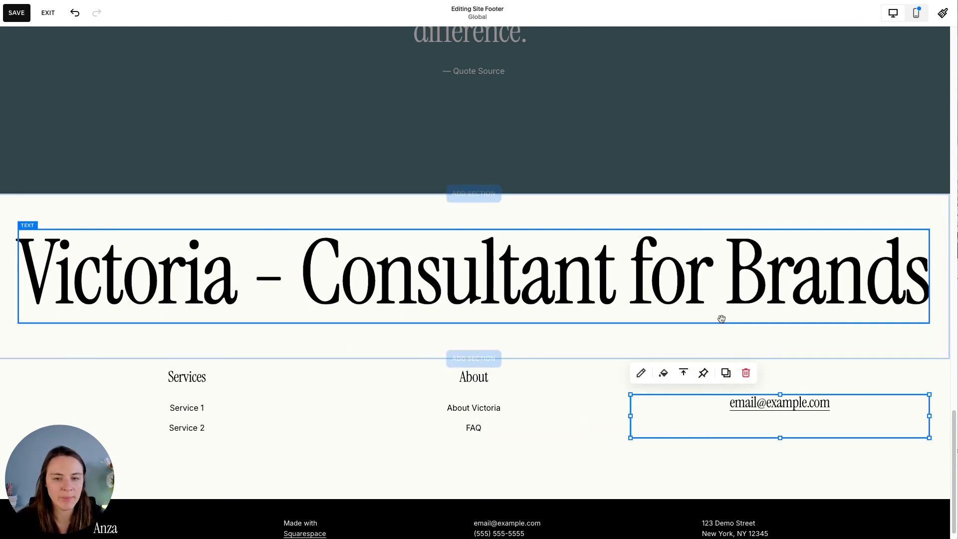
{"action": "left_click", "coordinate": [922, 18]}
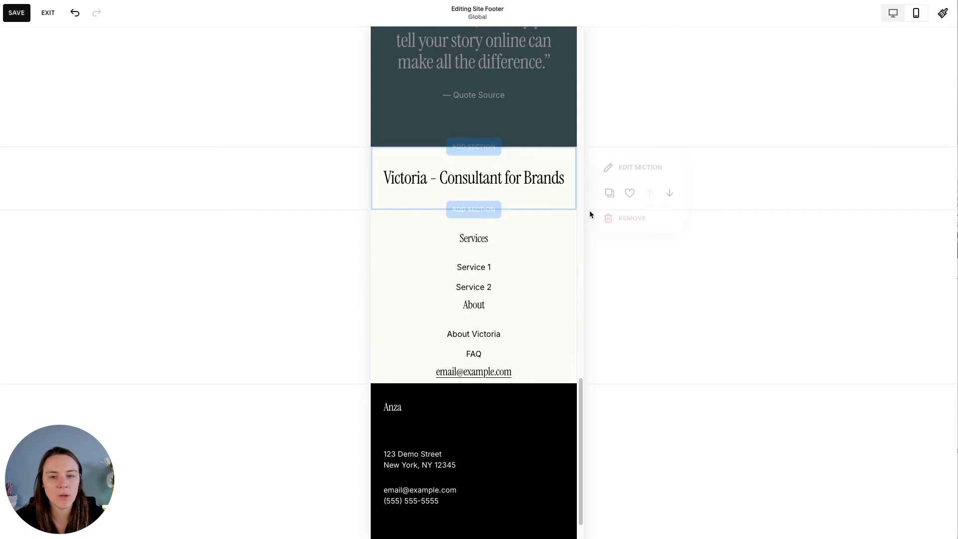
{"action": "scroll", "coordinate": [543, 253], "scroll_direction": "up", "scroll_amount": 10}
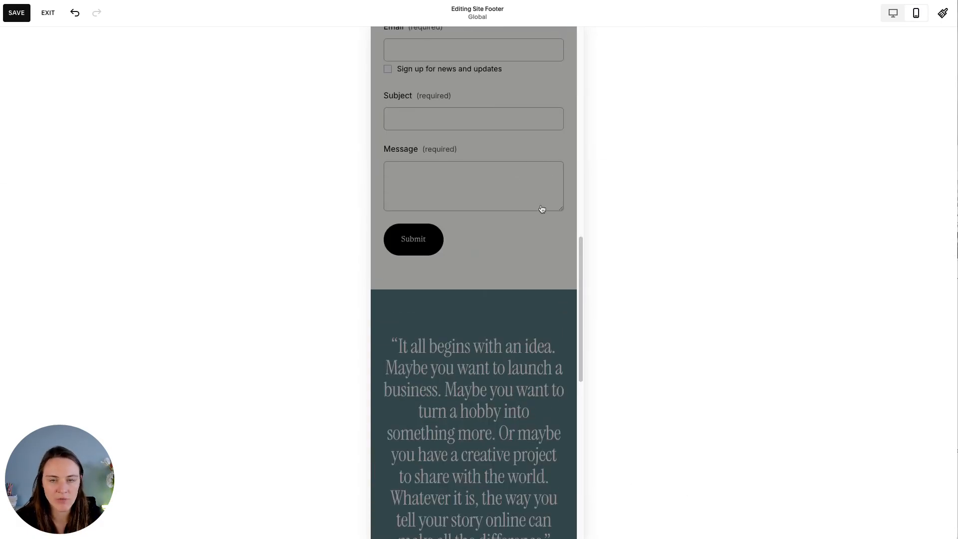
{"action": "scroll", "coordinate": [521, 209], "scroll_direction": "down", "scroll_amount": 1}
{"action": "scroll", "coordinate": [521, 209], "scroll_direction": "down", "scroll_amount": 3}
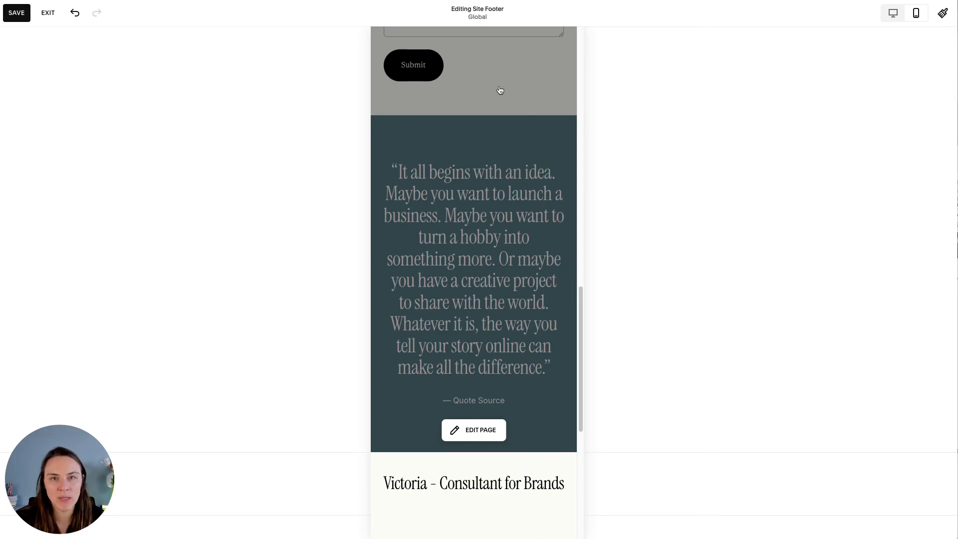
{"action": "scroll", "coordinate": [499, 90], "scroll_direction": "down", "scroll_amount": 1}
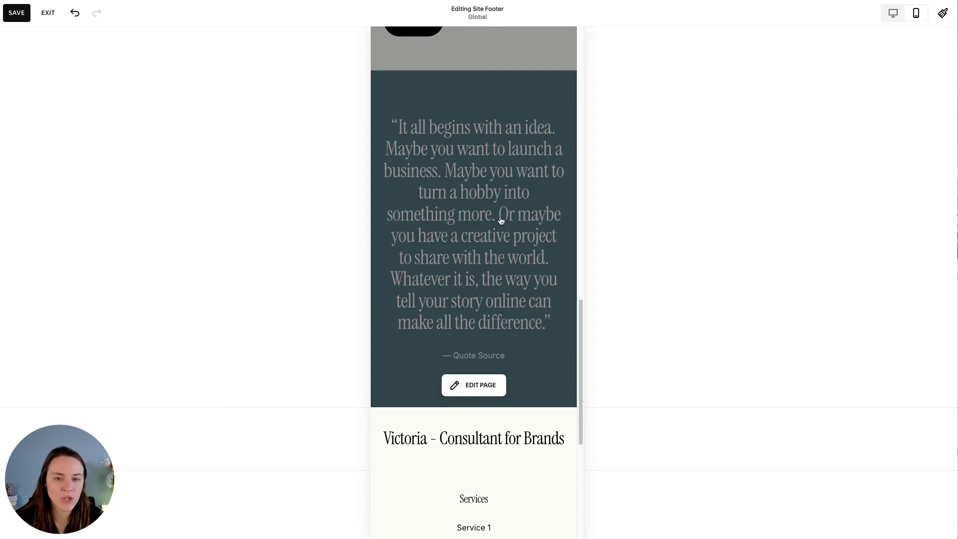
{"action": "scroll", "coordinate": [508, 180], "scroll_direction": "down", "scroll_amount": 1}
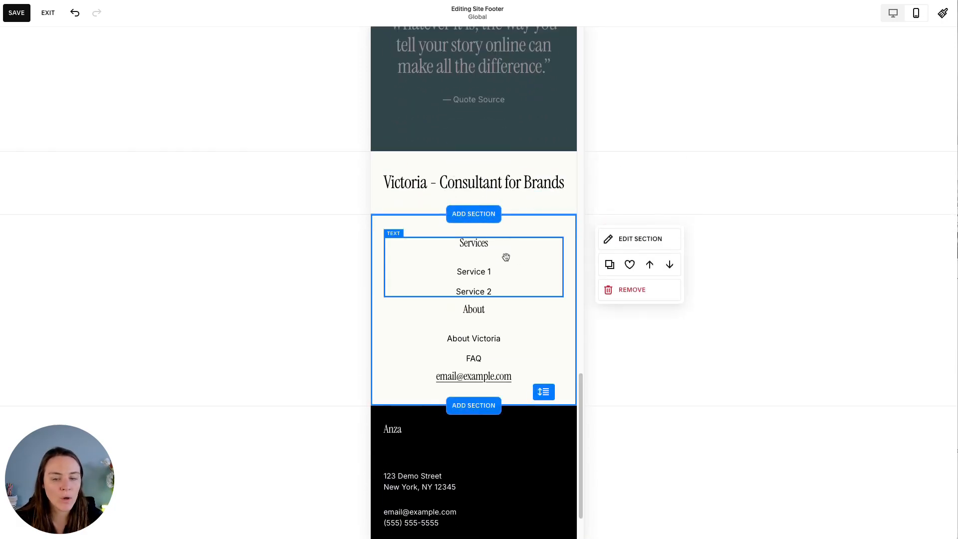
Lengthen the footer section in the mobile layout, space out the Services, About and email blocks vertically, and save the footer.
{"action": "left_click_drag", "start_coordinate": [544, 392], "coordinate": [551, 433]}
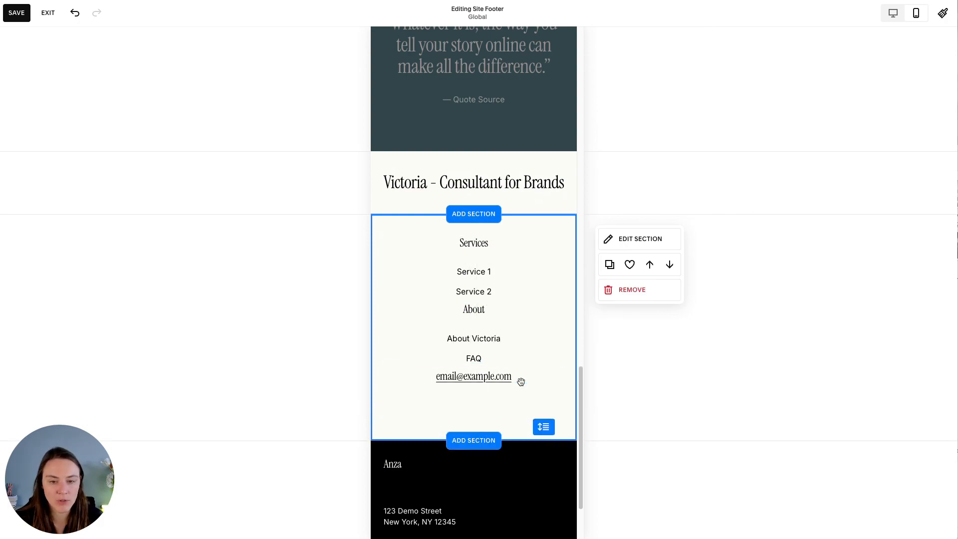
{"action": "left_click_drag", "start_coordinate": [519, 381], "coordinate": [523, 405]}
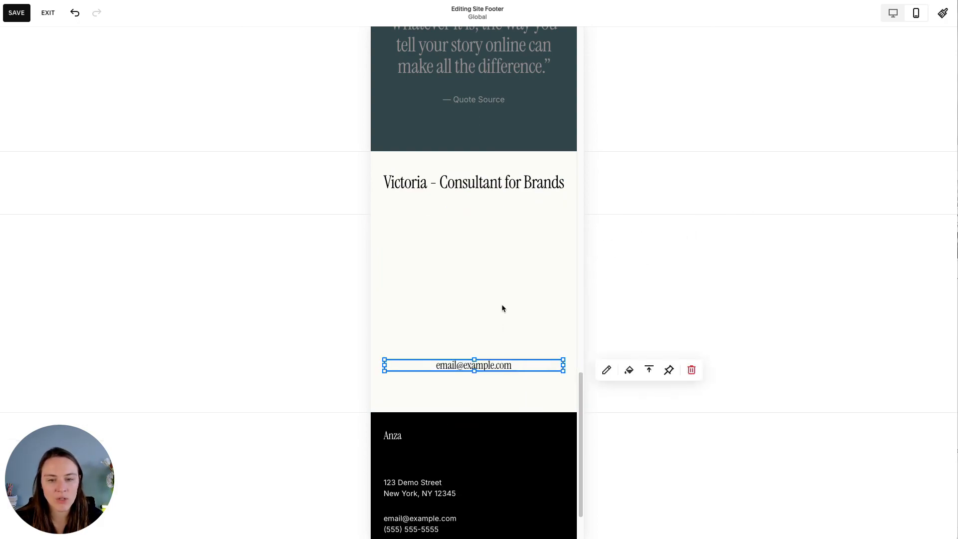
{"action": "left_click", "coordinate": [537, 393]}
{"action": "left_click", "coordinate": [486, 268]}
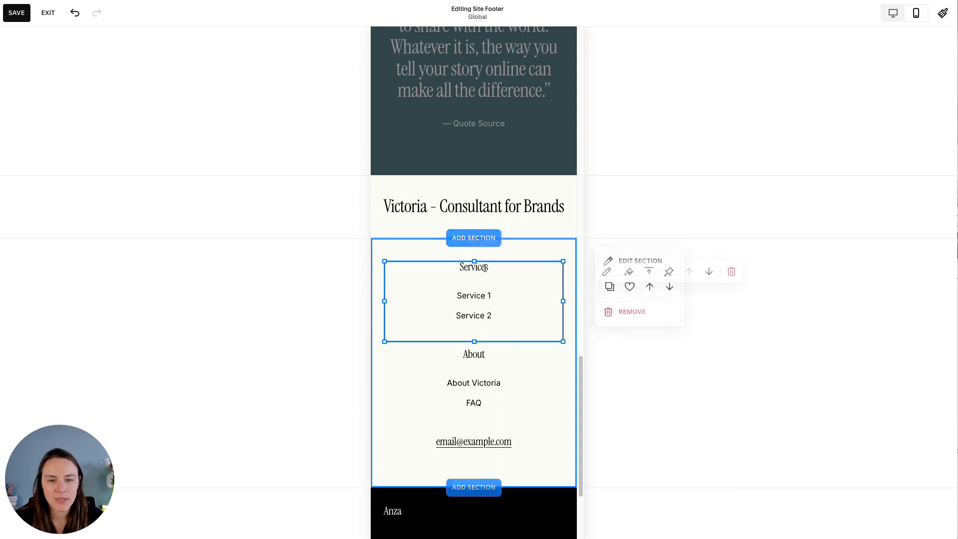
{"action": "left_click", "coordinate": [17, 13]}
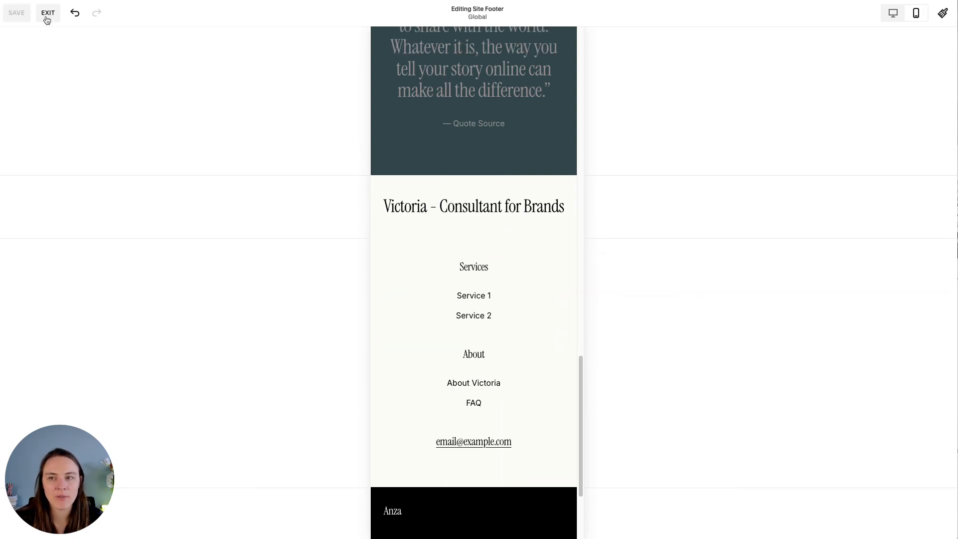
Leave the footer editor, preview the About page full screen on desktop down to the new footer, and close the preview.
{"action": "left_click", "coordinate": [863, 21]}
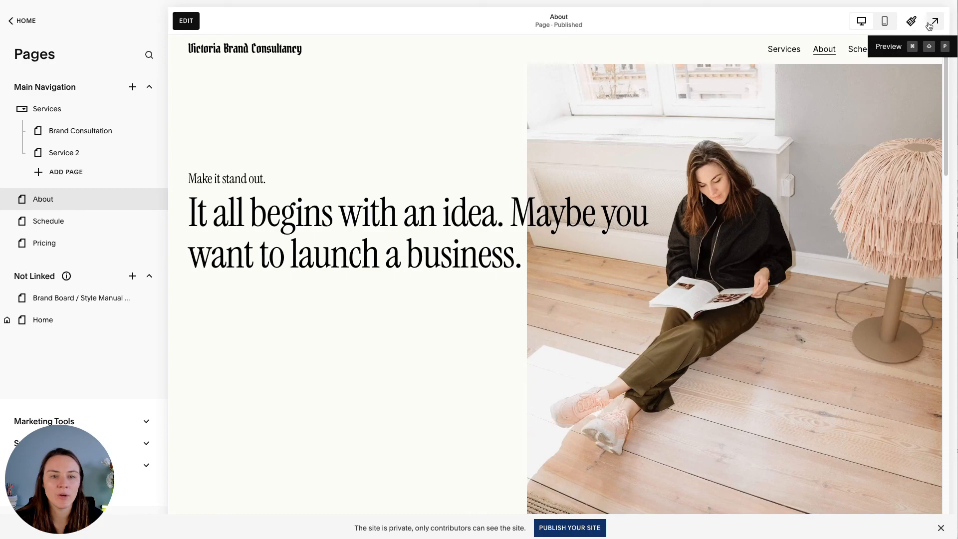
{"action": "left_click", "coordinate": [929, 25]}
{"action": "scroll", "coordinate": [783, 172], "scroll_direction": "down", "scroll_amount": 15}
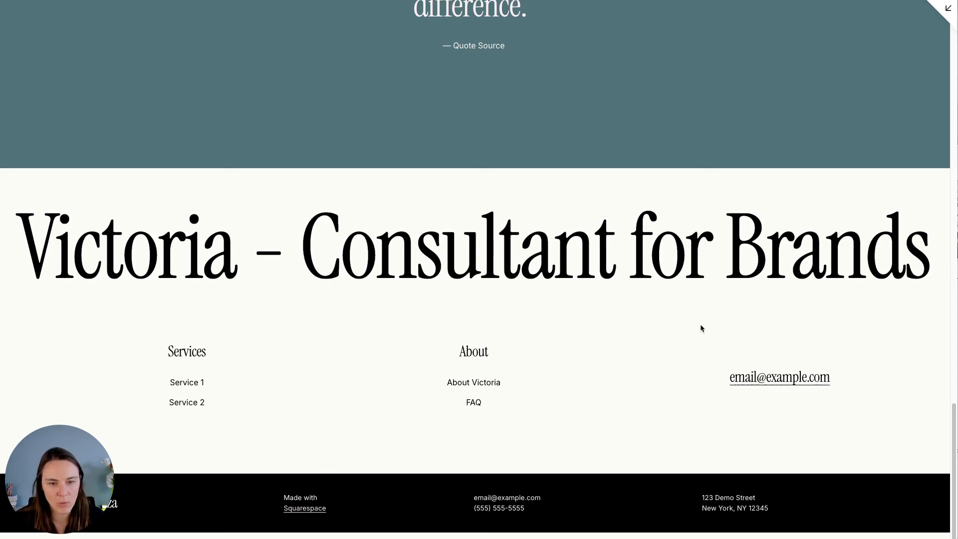
{"action": "scroll", "coordinate": [645, 361], "scroll_direction": "up", "scroll_amount": 15}
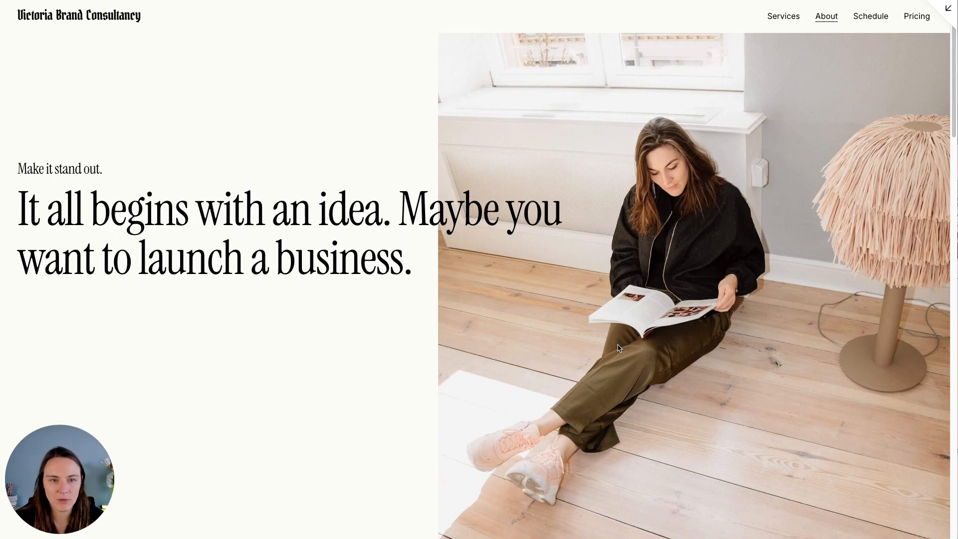
{"action": "key", "text": "Escape"}
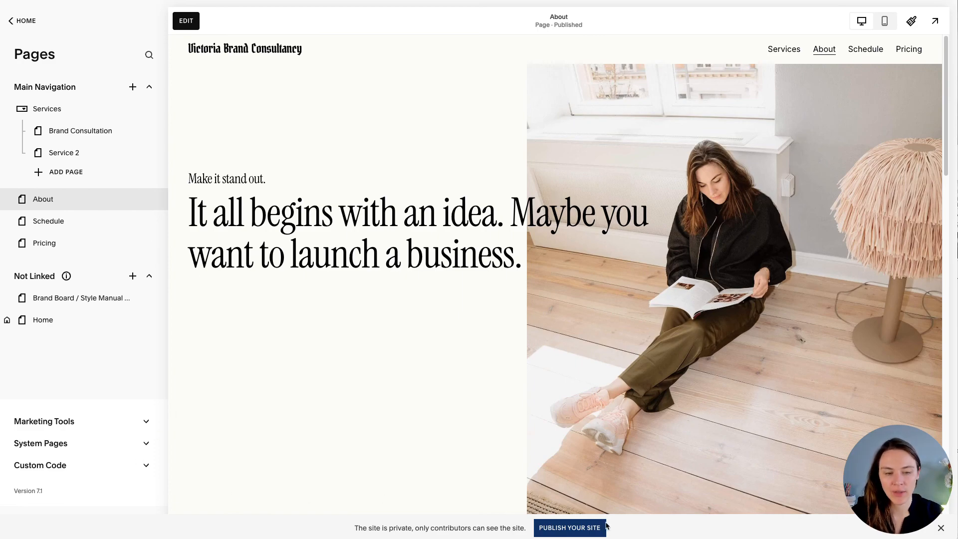
Dismiss the publish notice and enable the cookie banner in the website's Cookies and Data Privacy settings.
{"action": "left_click", "coordinate": [940, 527]}
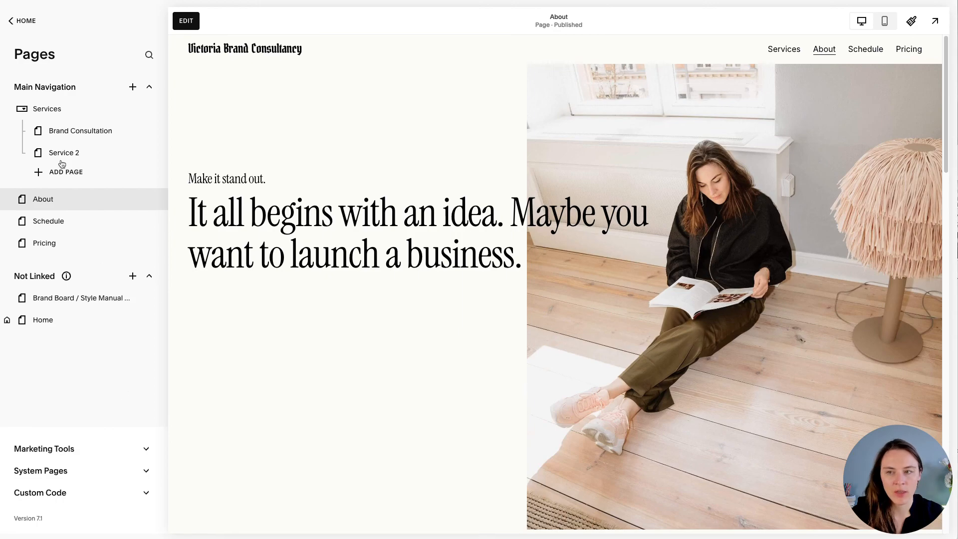
{"action": "left_click", "coordinate": [22, 20]}
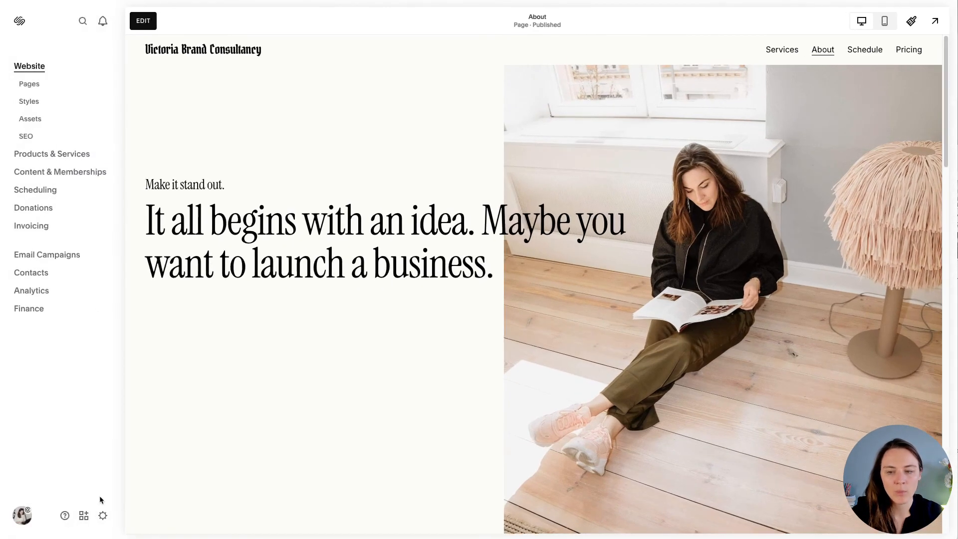
{"action": "left_click", "coordinate": [101, 514]}
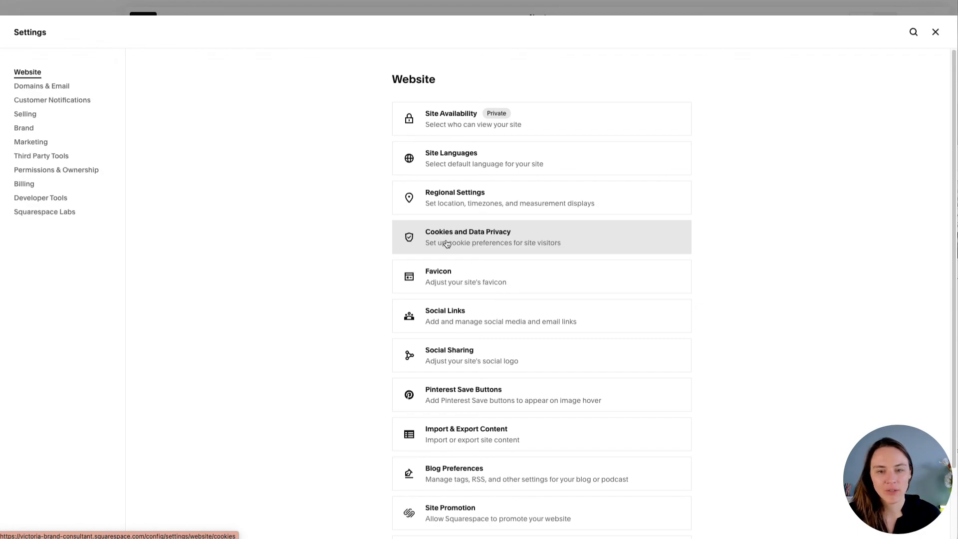
{"action": "scroll", "coordinate": [721, 248], "scroll_direction": "down", "scroll_amount": 1}
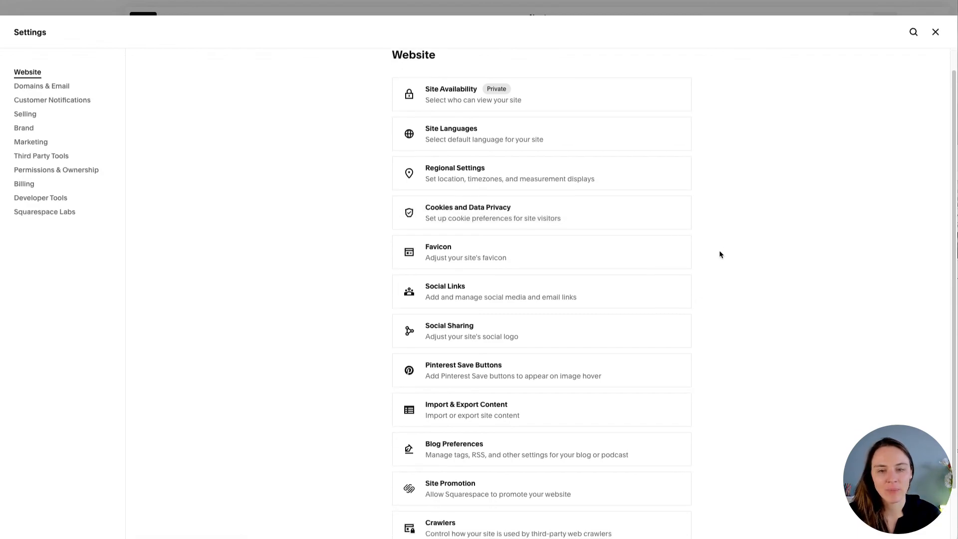
{"action": "left_click", "coordinate": [599, 202]}
{"action": "left_click", "coordinate": [685, 181]}
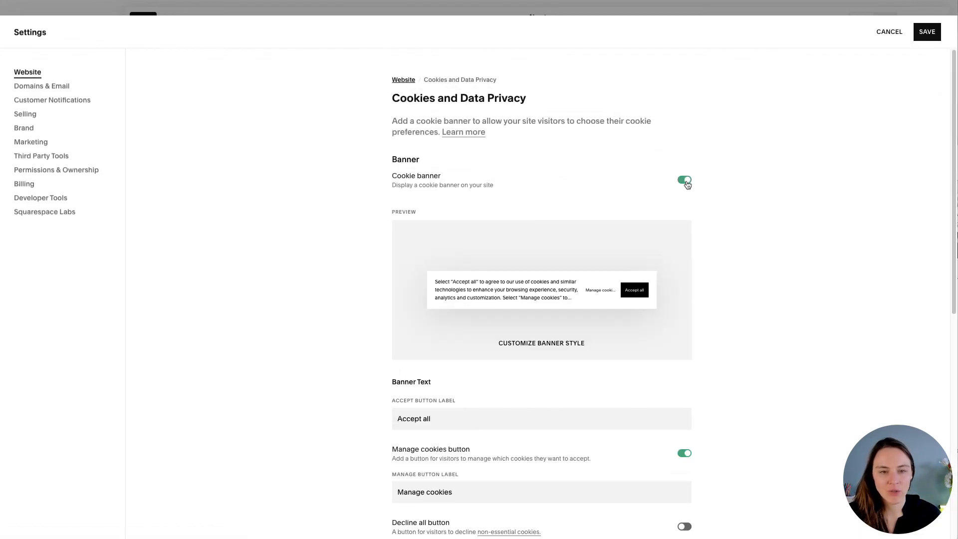
Review the cookie banner options, turn off the activity log under Advanced Privacy Settings, and save the settings.
{"action": "scroll", "coordinate": [669, 291], "scroll_direction": "down", "scroll_amount": 8}
{"action": "scroll", "coordinate": [610, 191], "scroll_direction": "up", "scroll_amount": 8}
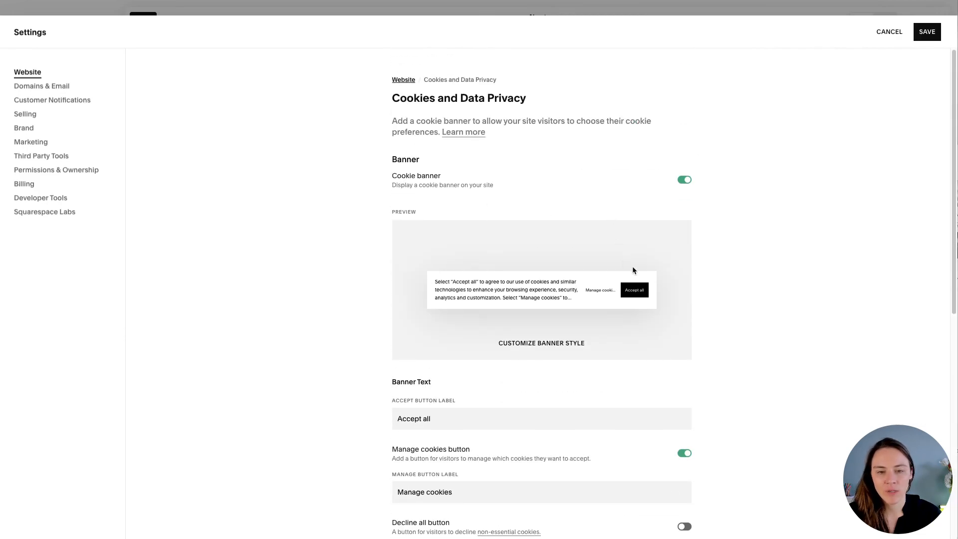
{"action": "scroll", "coordinate": [596, 319], "scroll_direction": "down", "scroll_amount": 5}
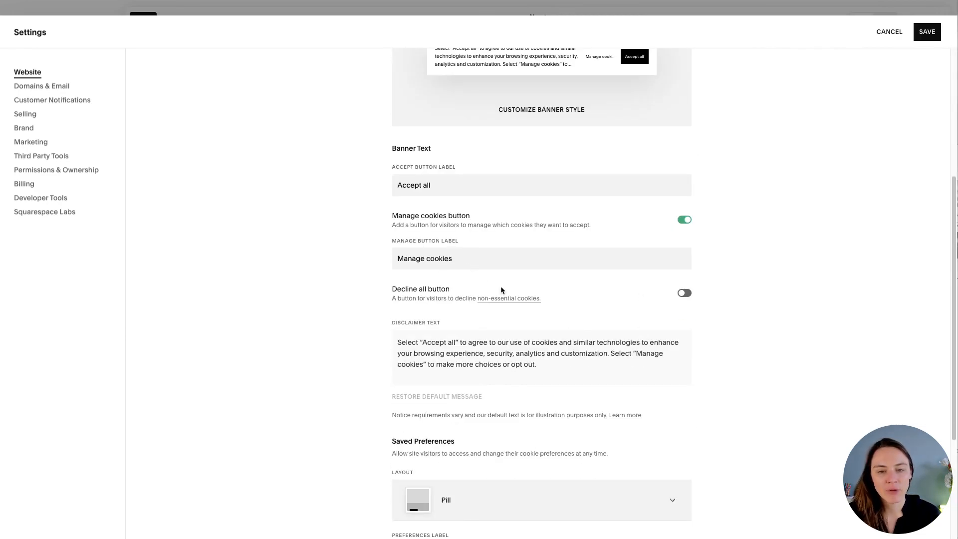
{"action": "scroll", "coordinate": [501, 290], "scroll_direction": "down", "scroll_amount": 4}
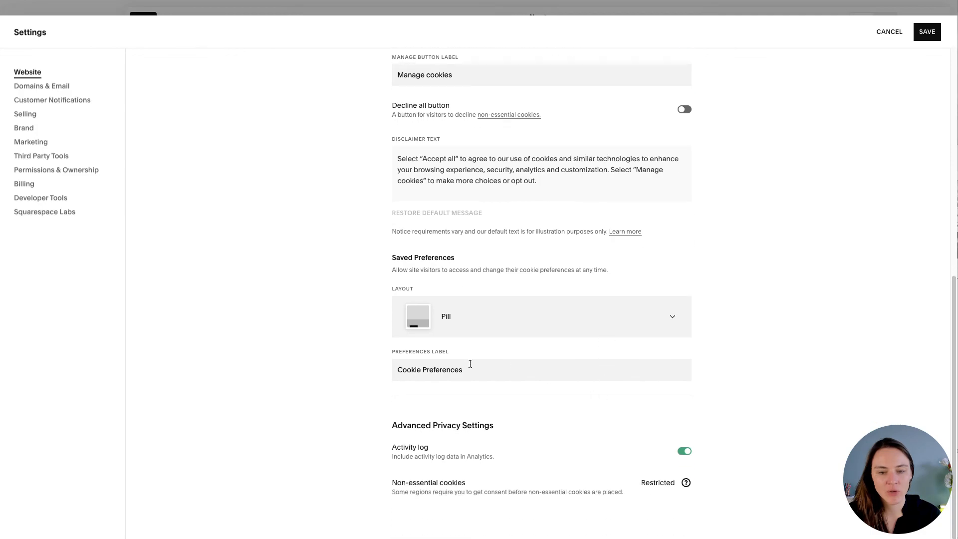
{"action": "left_click", "coordinate": [684, 452]}
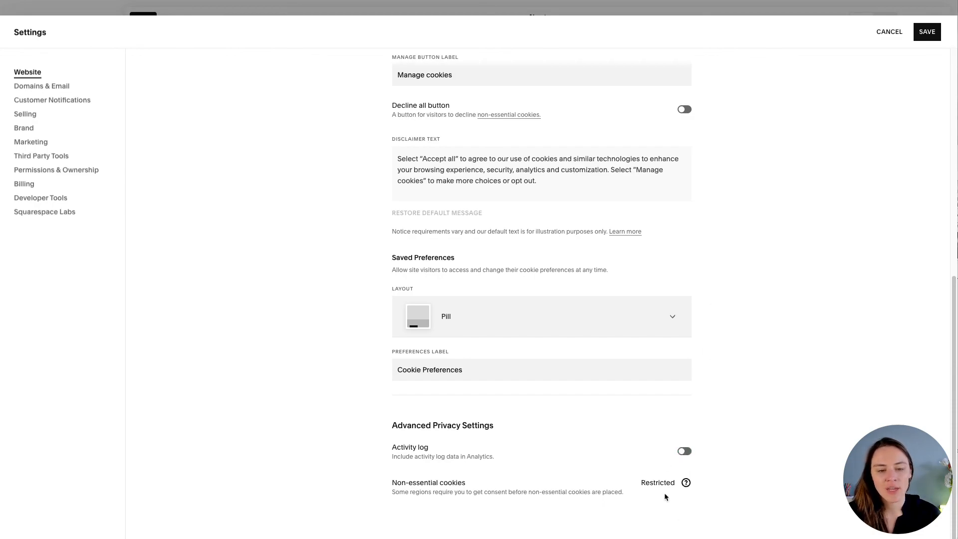
{"action": "scroll", "coordinate": [760, 400], "scroll_direction": "up", "scroll_amount": 8}
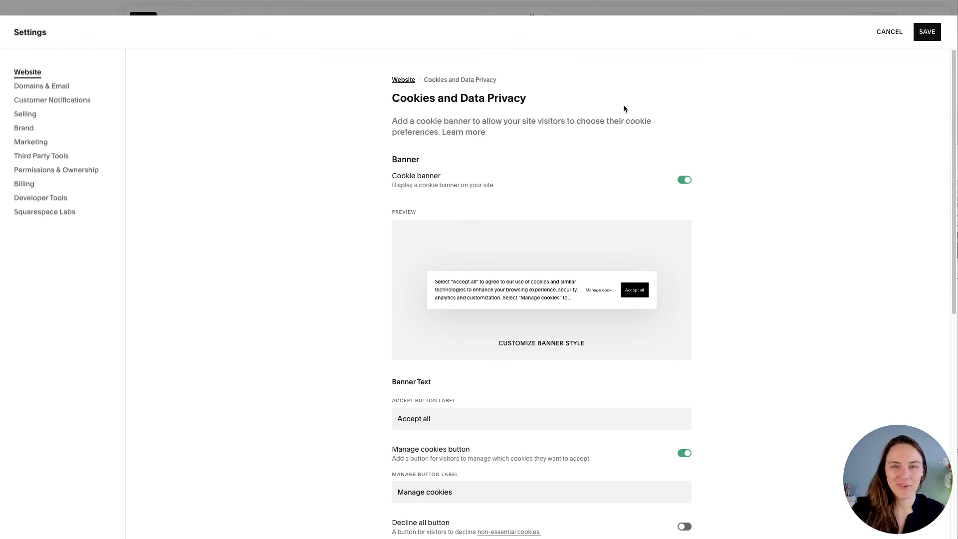
{"action": "left_click", "coordinate": [59, 87]}
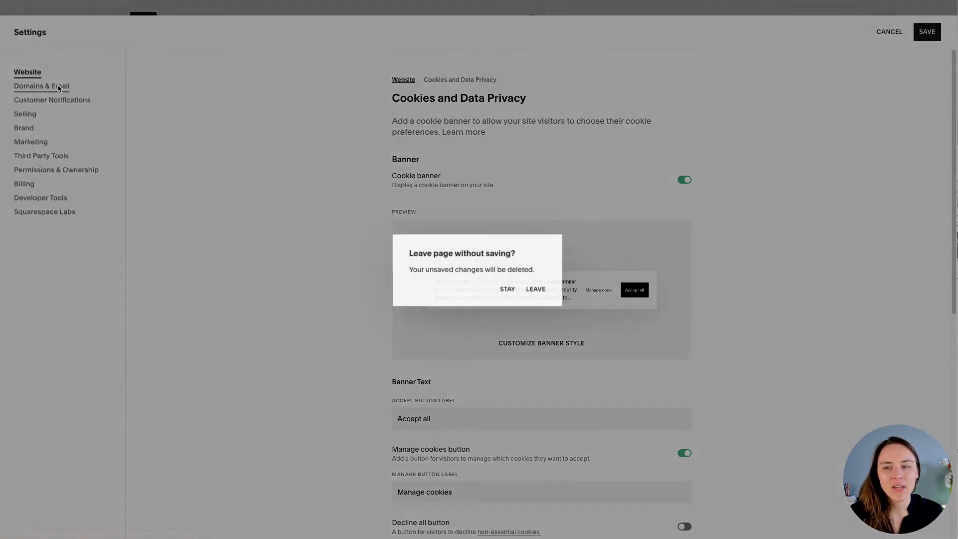
{"action": "left_click", "coordinate": [507, 289]}
{"action": "left_click", "coordinate": [929, 33]}
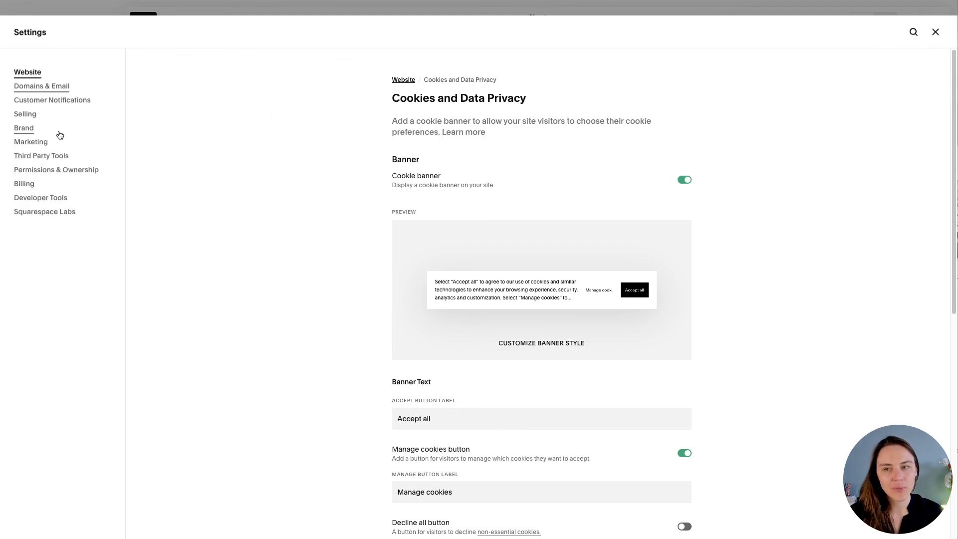
Examine the Domains settings and the form for connecting an already owned domain, closing it without entering a domain.
{"action": "left_click", "coordinate": [53, 85]}
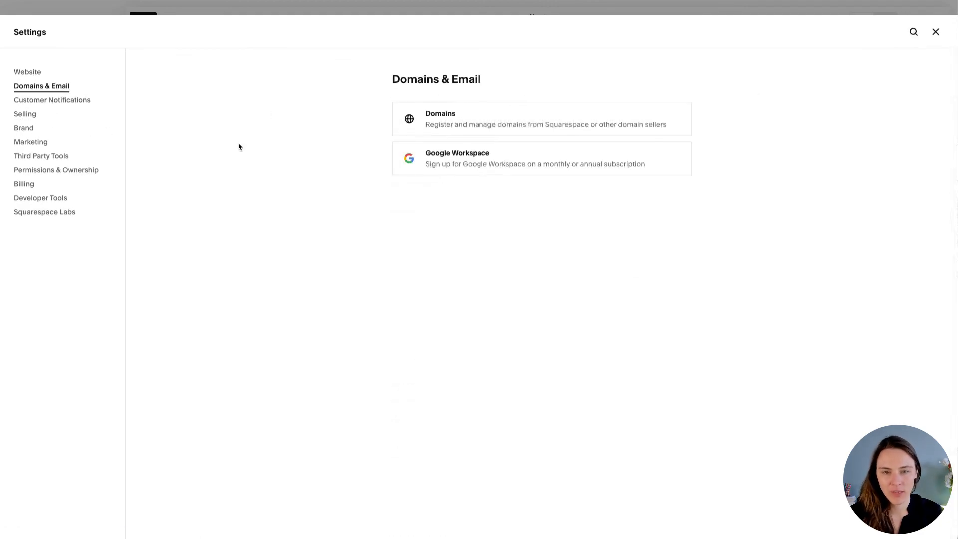
{"action": "left_click", "coordinate": [452, 132]}
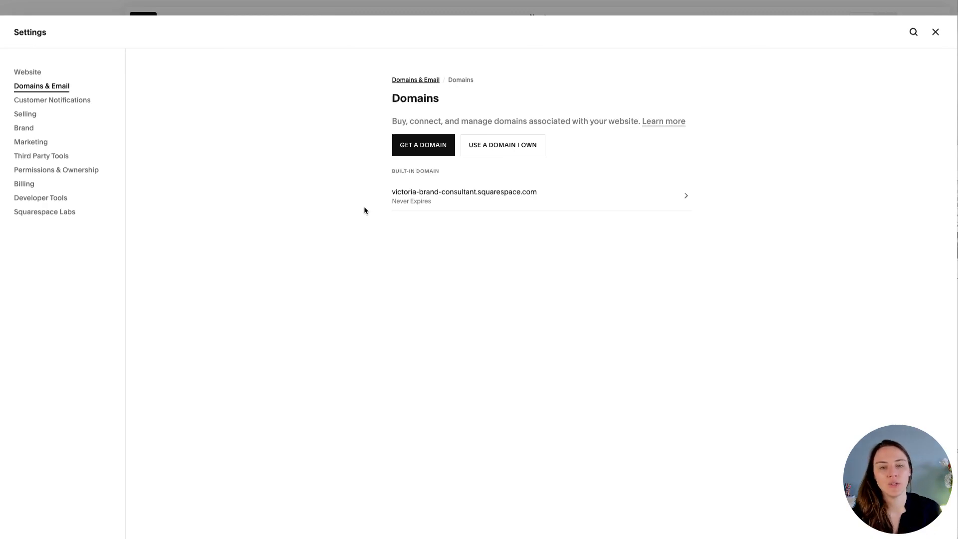
{"action": "left_click", "coordinate": [514, 151]}
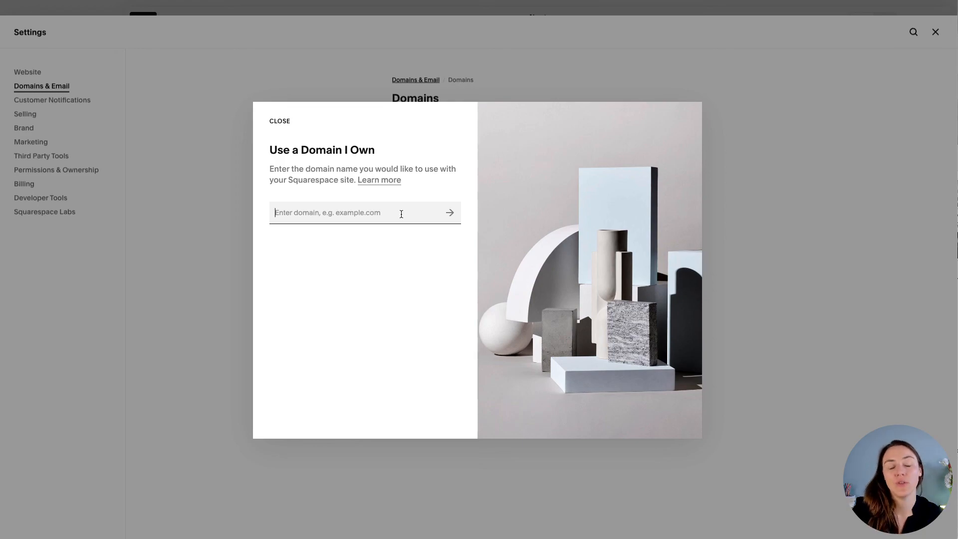
{"action": "left_click", "coordinate": [282, 122]}
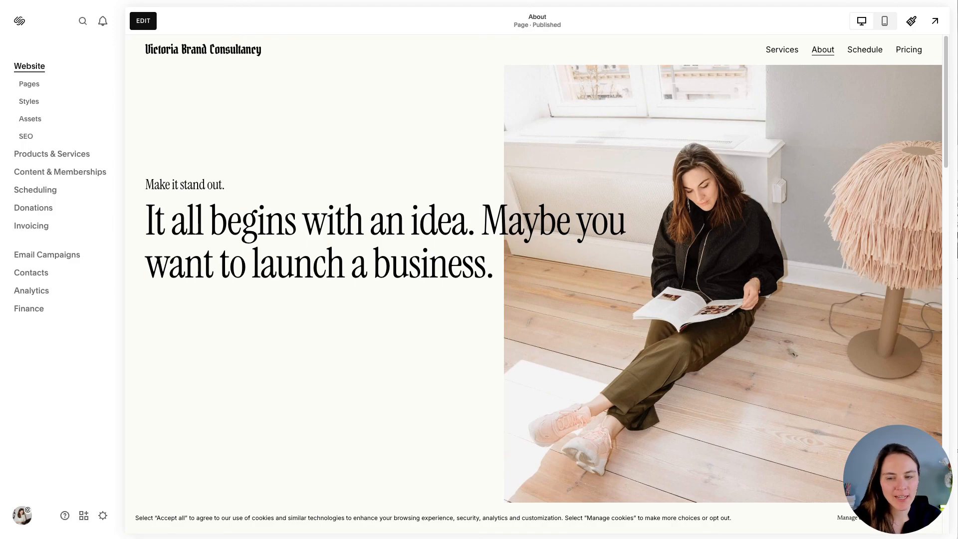
Open the Site Availability settings and try to make the site Public.
{"action": "left_click", "coordinate": [104, 516]}
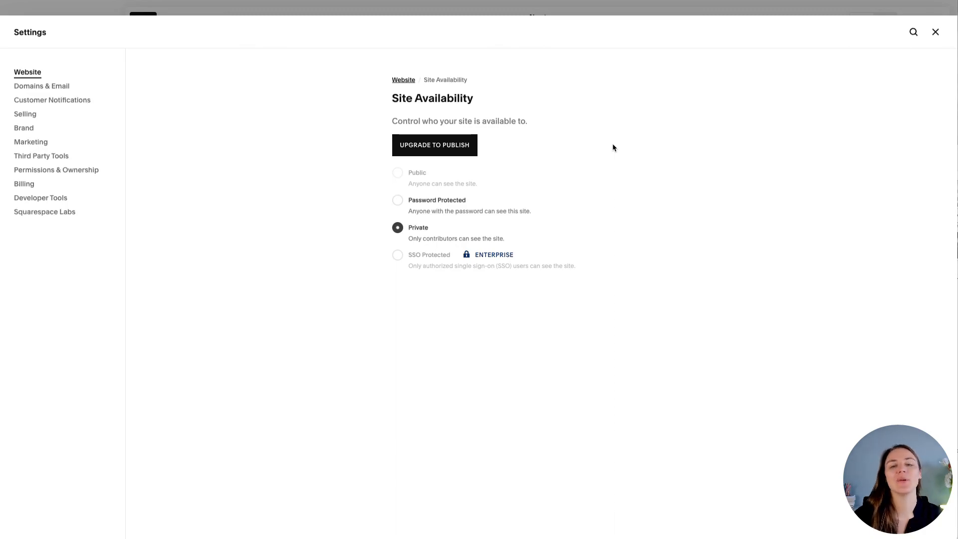
{"action": "left_click", "coordinate": [402, 179]}
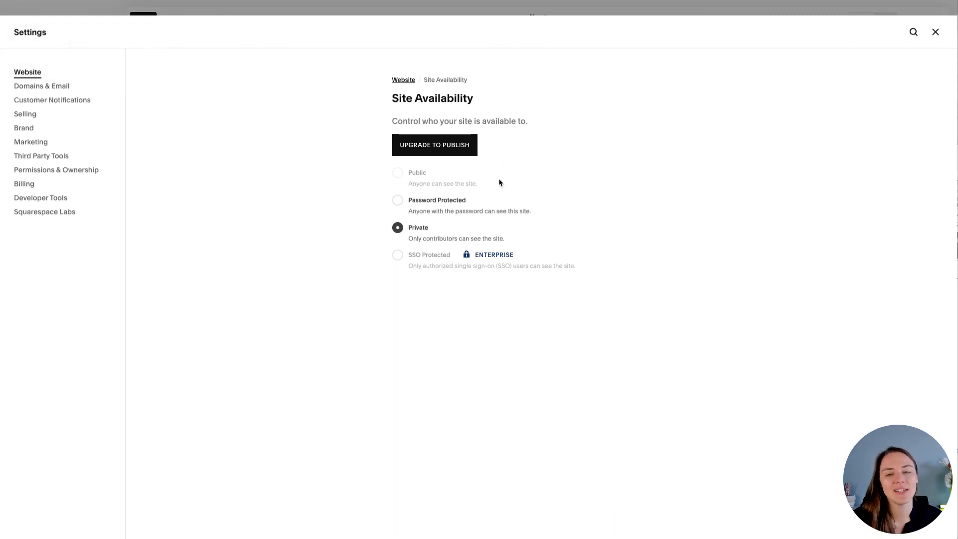